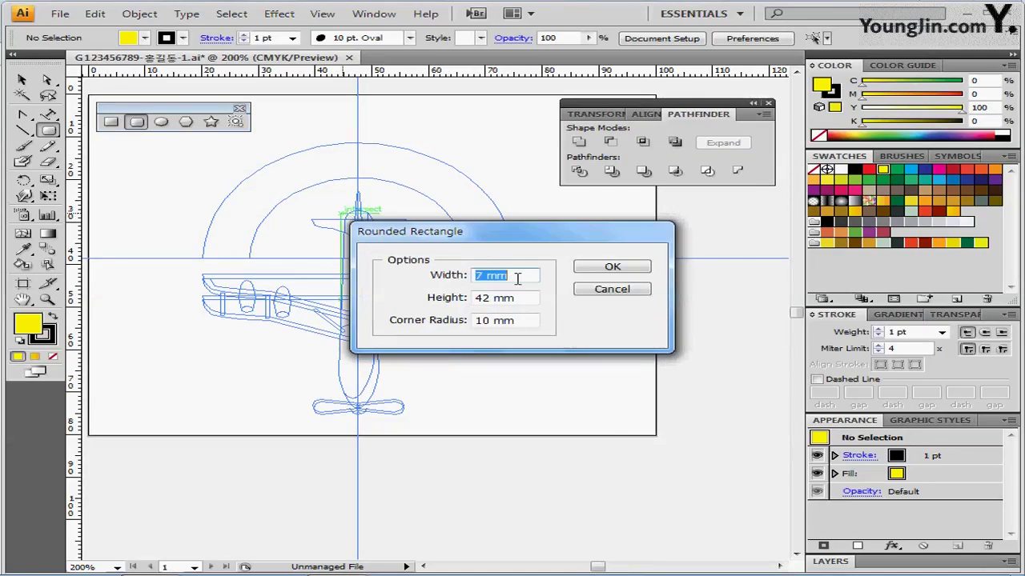
Step: Create a 7 × 42 mm rounded rectangle with a 10 mm corner radius and fill it with yellow C0 M0 Y90 K10
key(Tab)
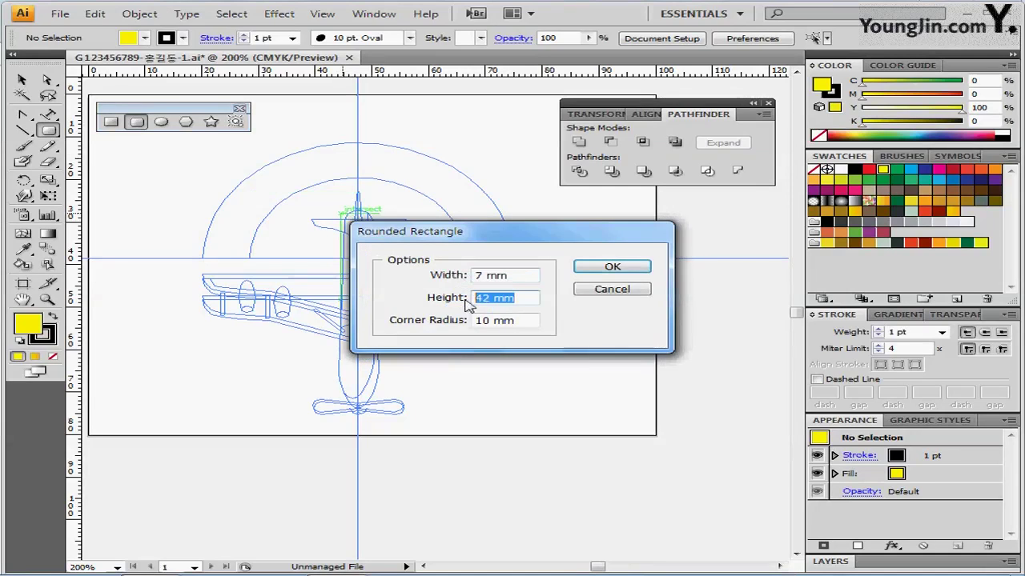
drag(526, 320, 469, 320)
click(613, 268)
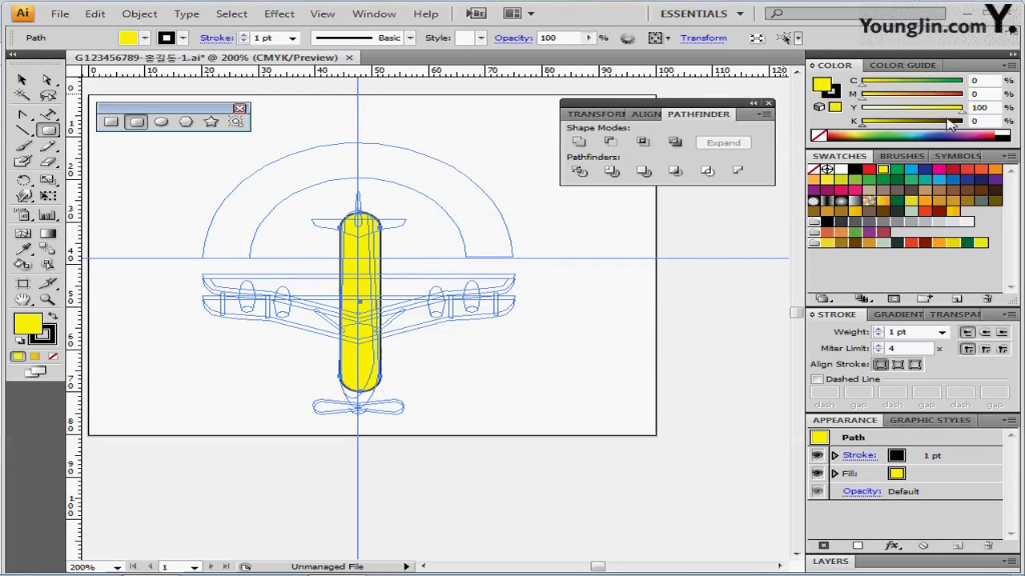
click(826, 242)
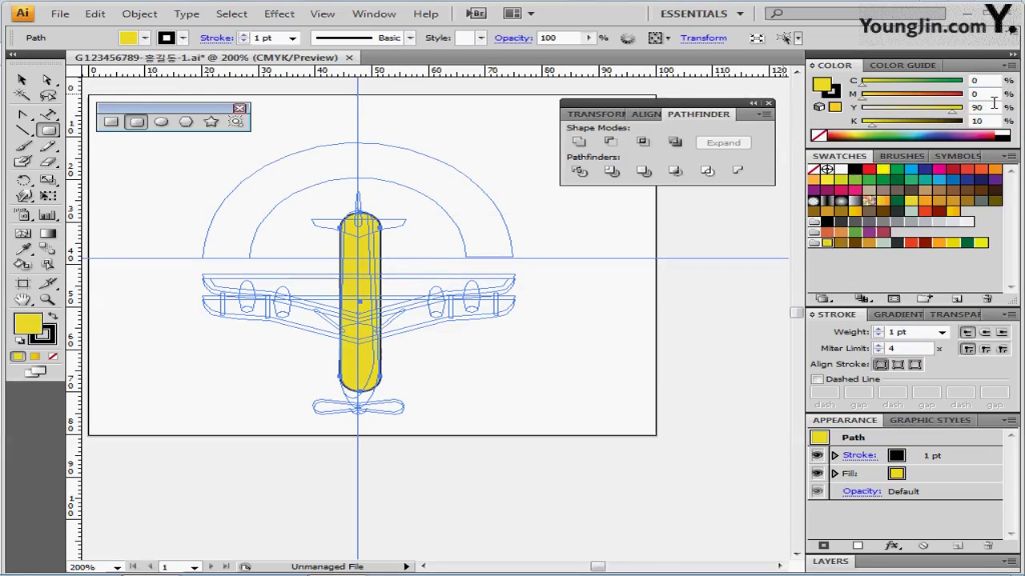
click(991, 108)
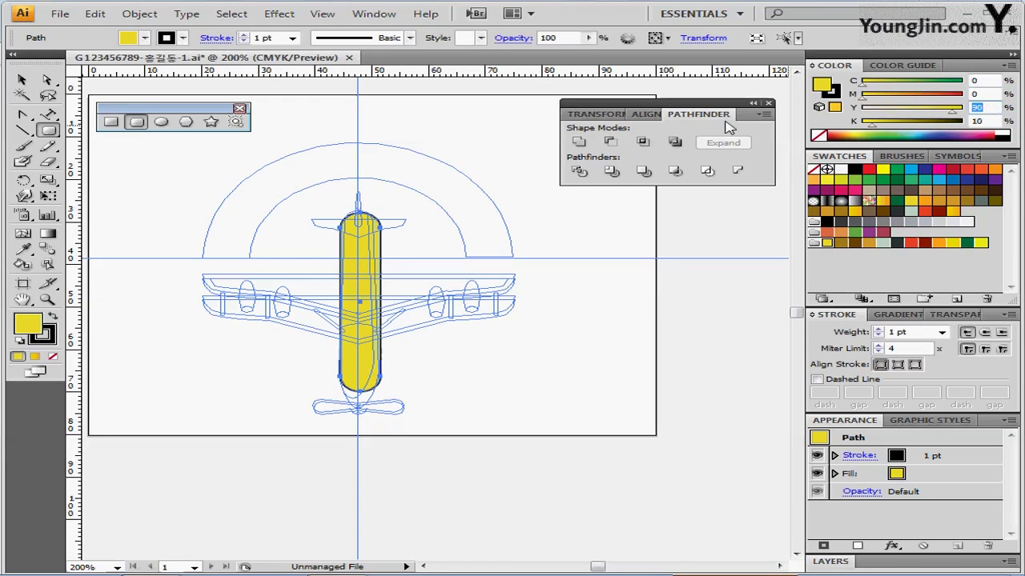
Step: Hide the guides and scale the upper anchor points of the yellow body uniformly to 70% to taper its top end
key(ctrl+shift+w)
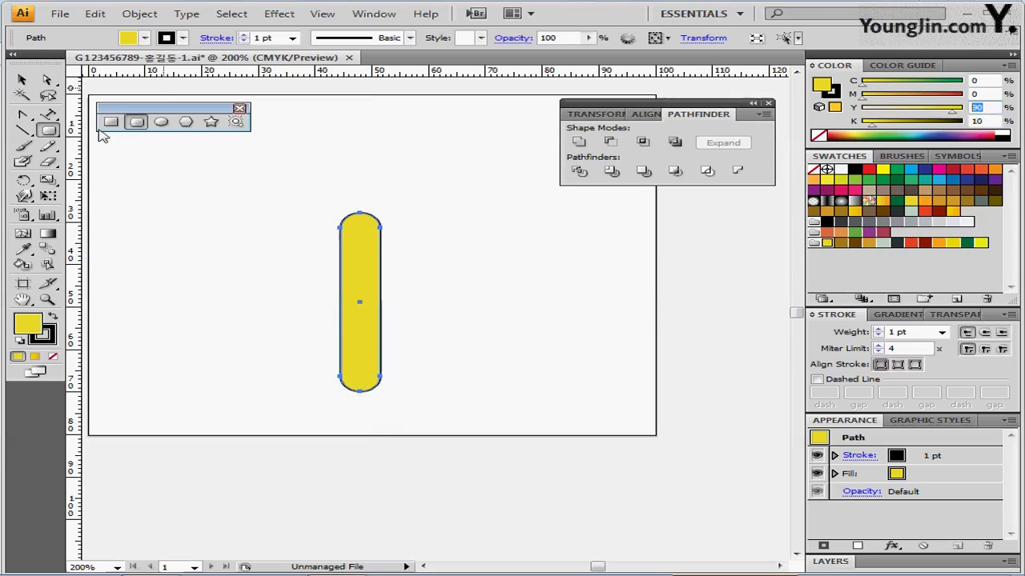
click(47, 80)
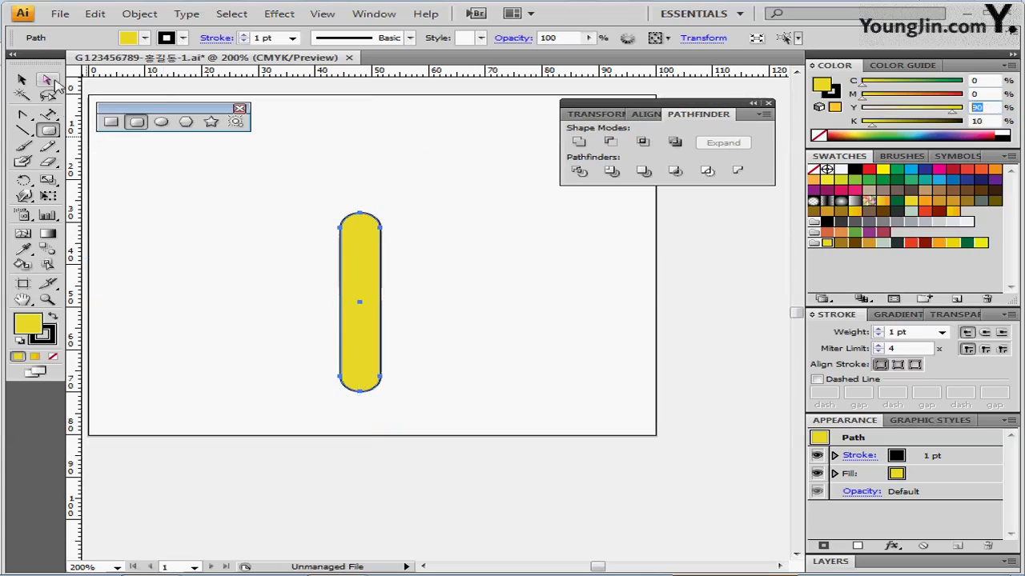
drag(308, 180, 437, 252)
drag(309, 192, 413, 258)
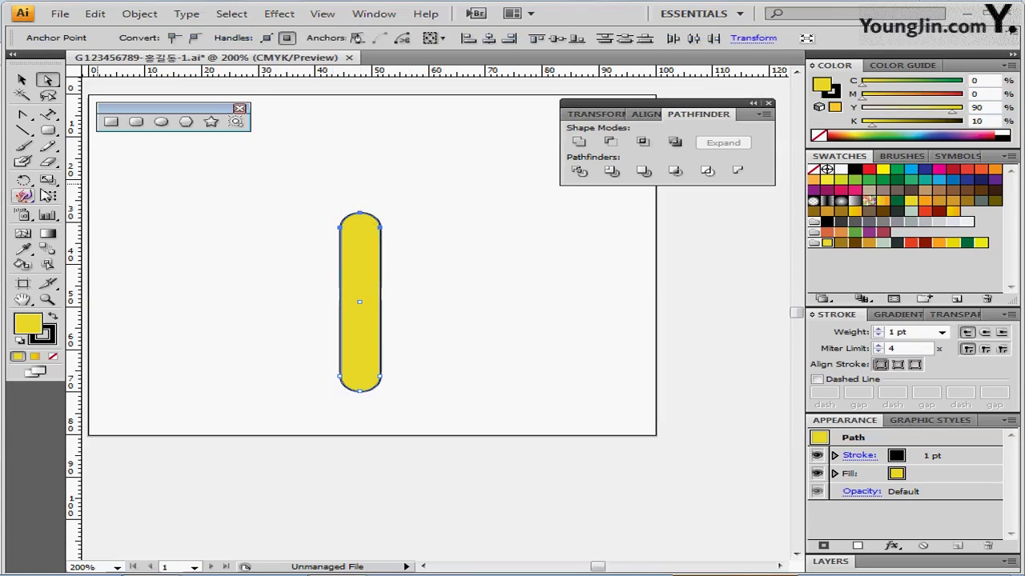
double_click(48, 181)
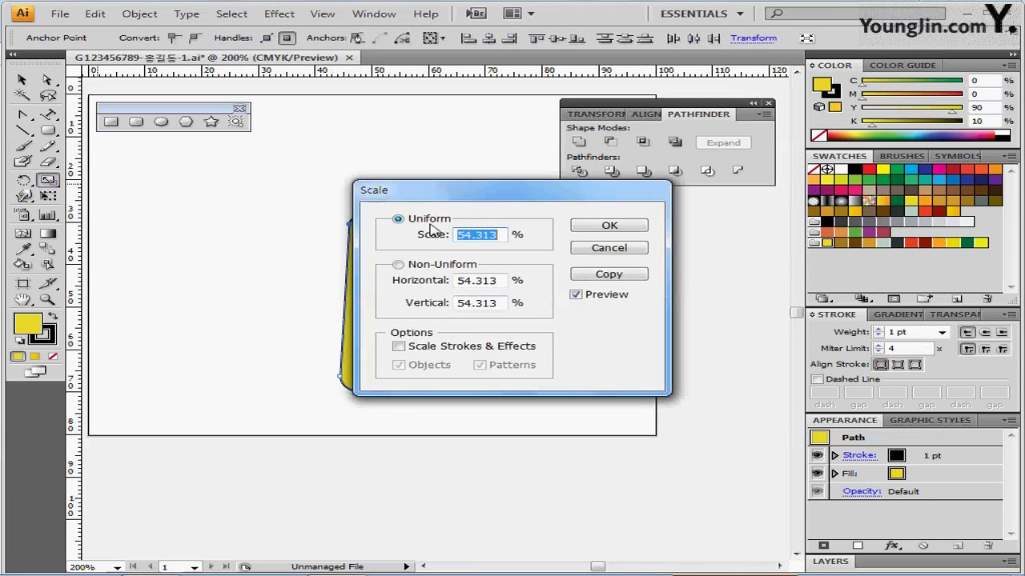
text(70)
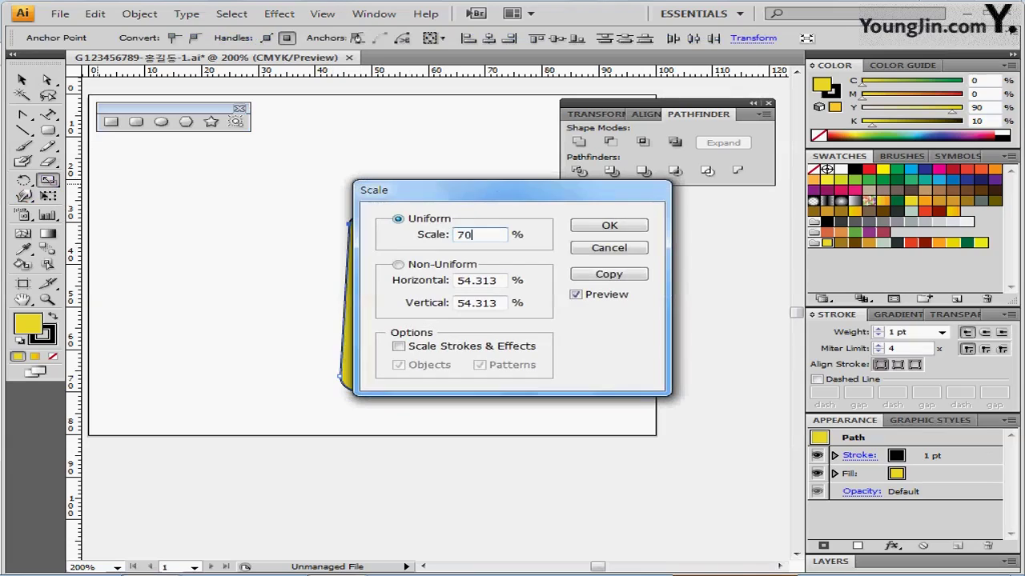
click(608, 227)
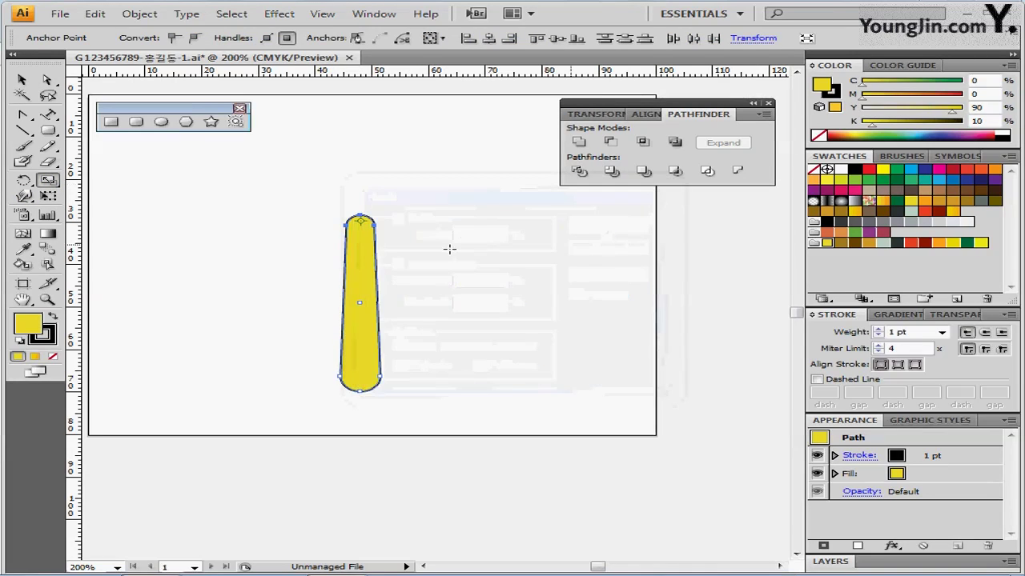
Step: Stretch the body's bottom anchor point down to the centre of the propeller guide to form a more pointed nose
key(a)
drag(341, 408, 376, 386)
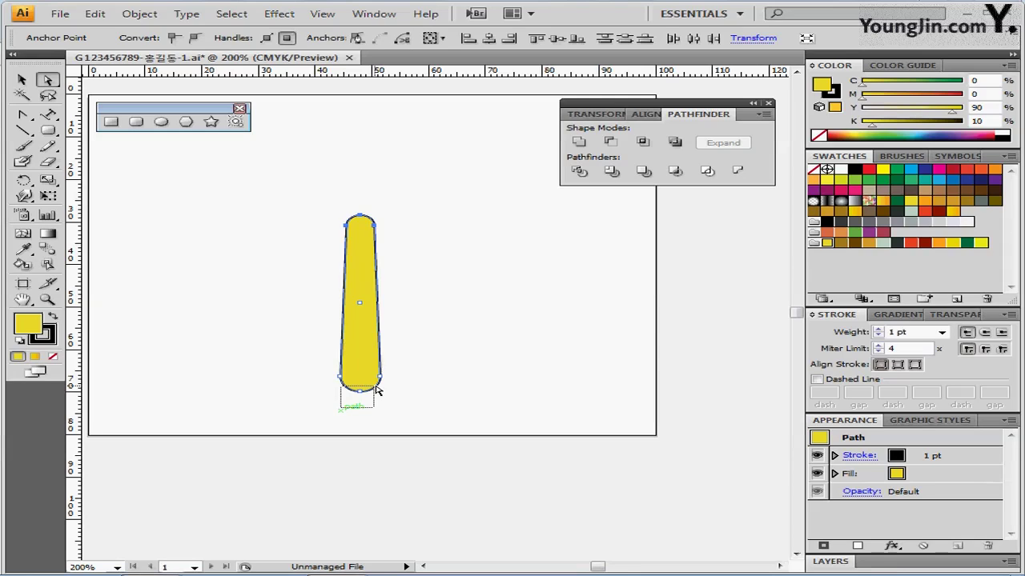
drag(377, 391, 356, 411)
key(ctrl+semicolon)
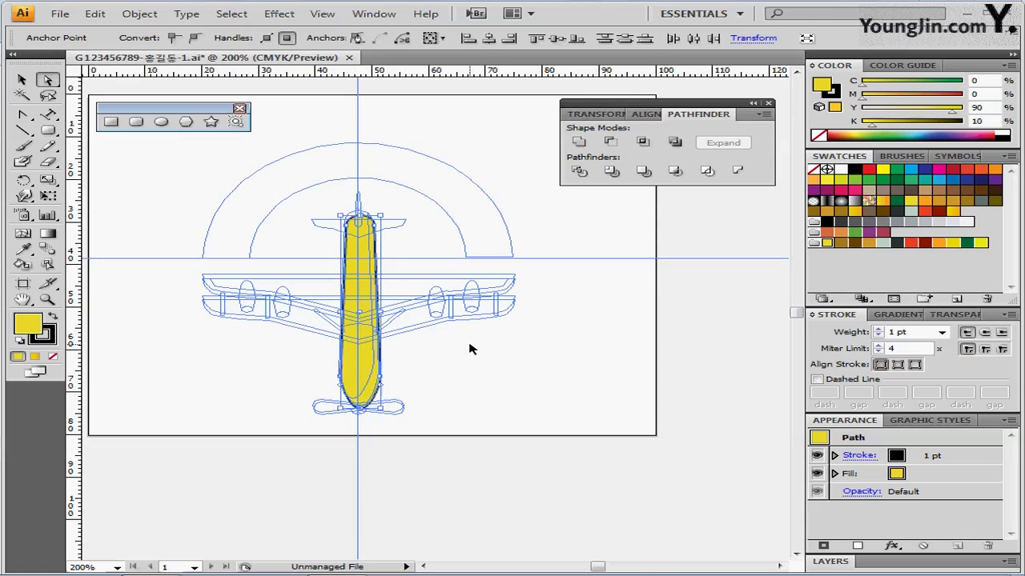
key(ctrl+shift+w)
Step: Duplicate the whole yellow body with the copy offset about 1.3 mm to the left and 0.9 mm upward
click(470, 348)
click(364, 311)
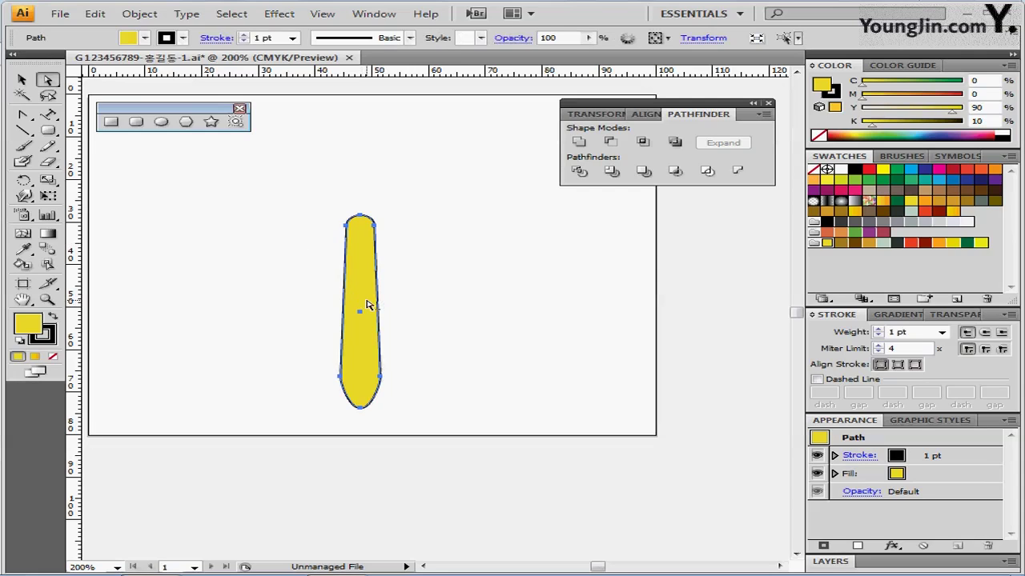
drag(364, 303, 358, 299)
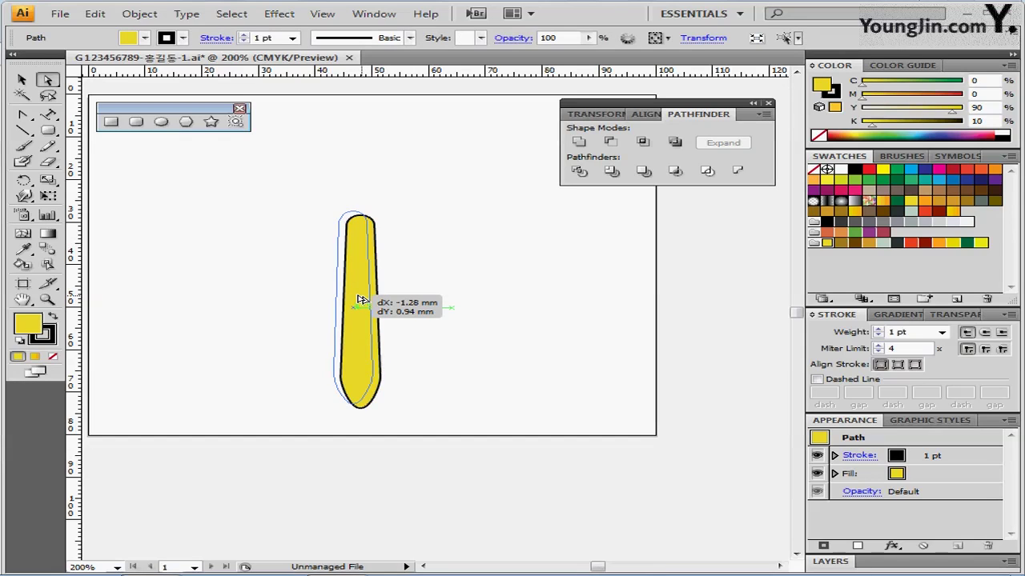
drag(359, 299, 363, 301)
key(Left)
key(Left)
key(Left)
Step: Divide the two overlapping body shapes with Pathfinder and delete the leftover sliver on the left side
key(v)
drag(324, 410, 453, 192)
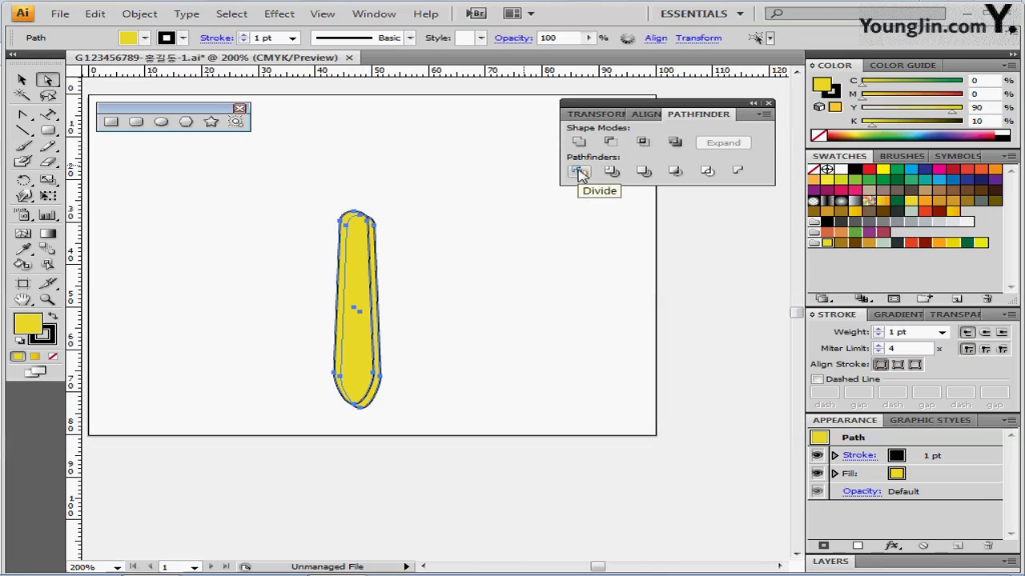
click(579, 173)
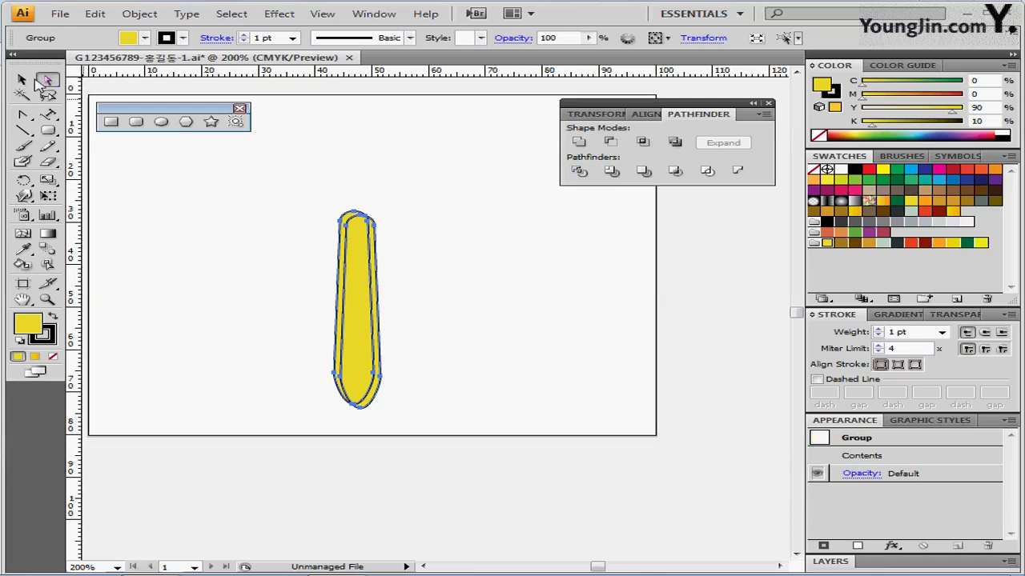
key(v)
double_click(358, 258)
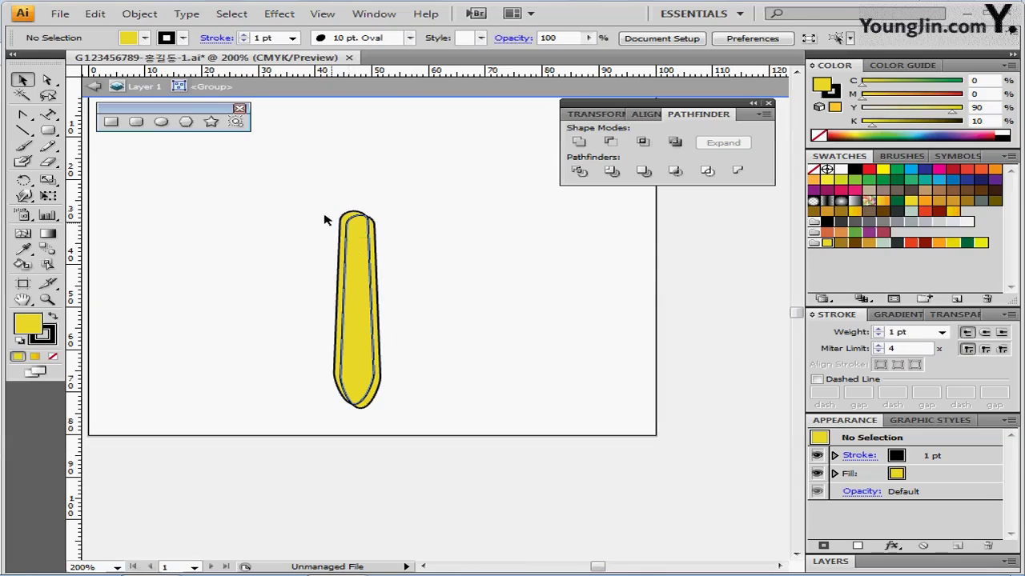
click(348, 217)
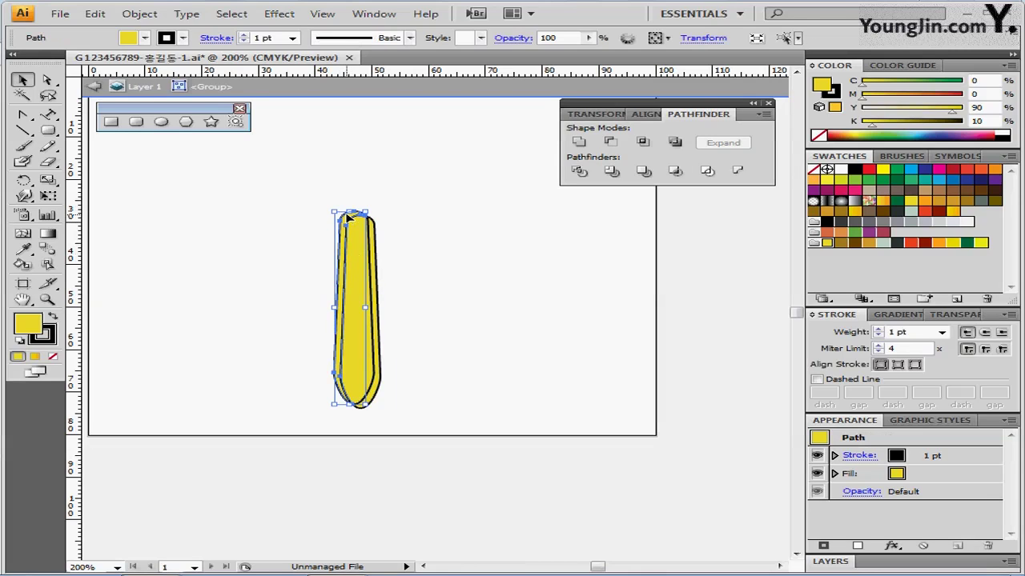
click(349, 211)
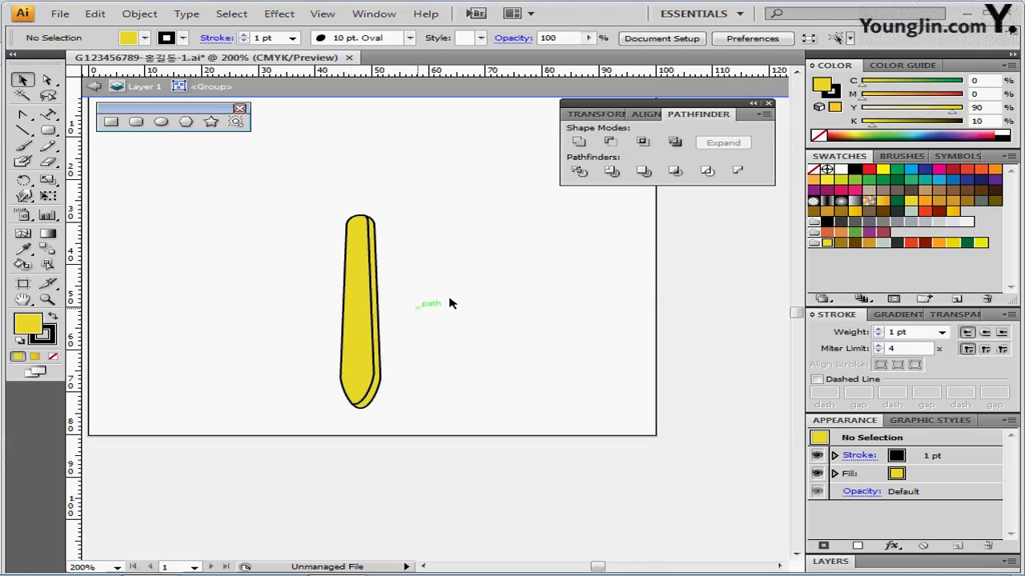
Step: Fill the body's right sliver with brown C0 M30 Y90 K40 and remove the stroke from both body pieces
click(374, 373)
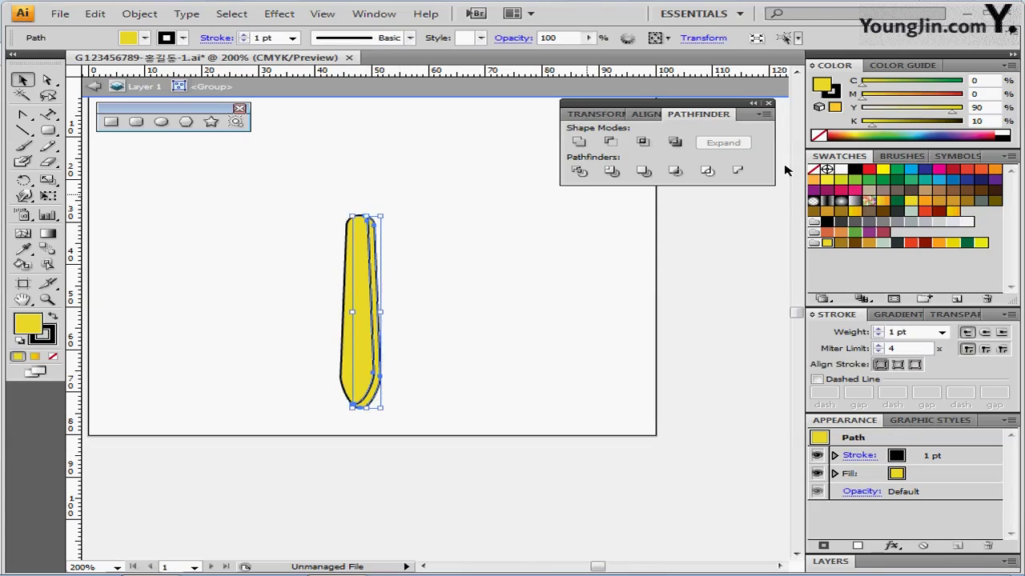
click(841, 242)
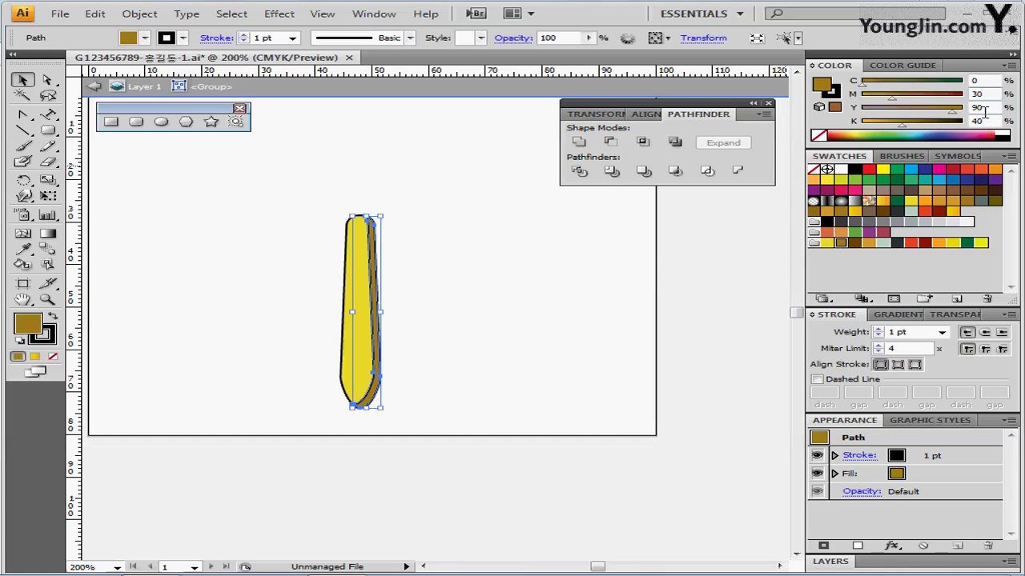
drag(453, 240, 355, 303)
click(357, 302)
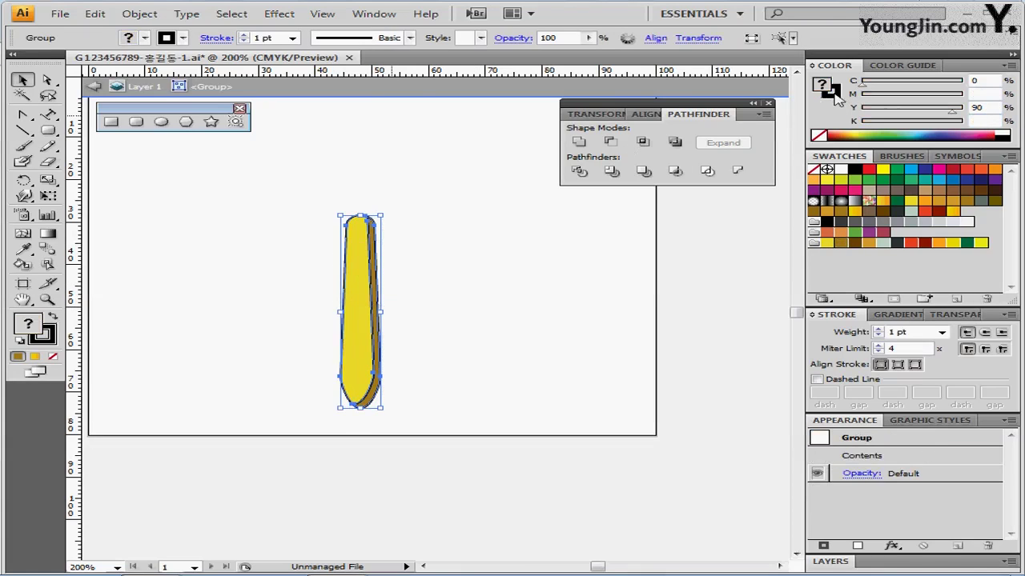
key(slash)
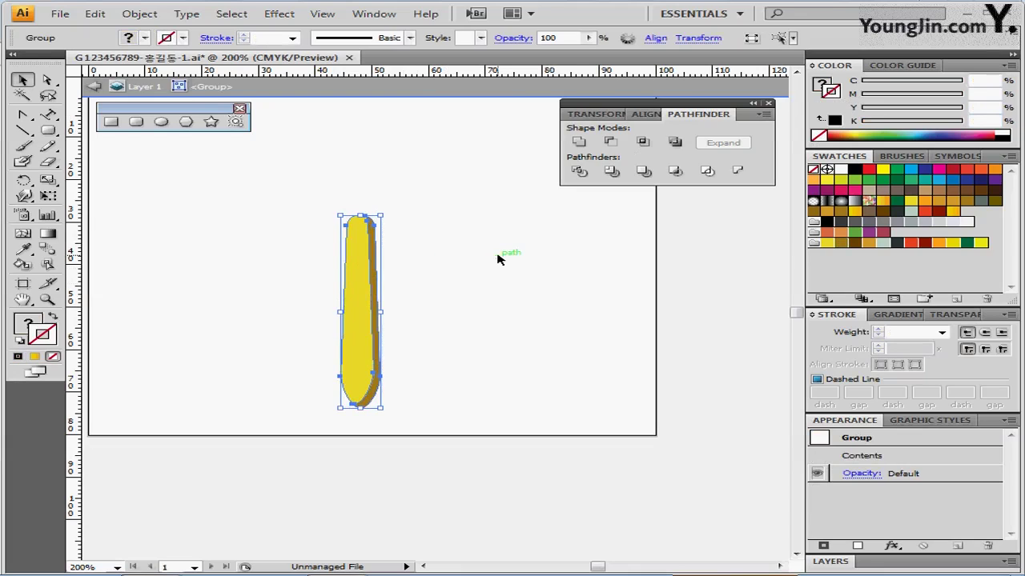
key(Escape)
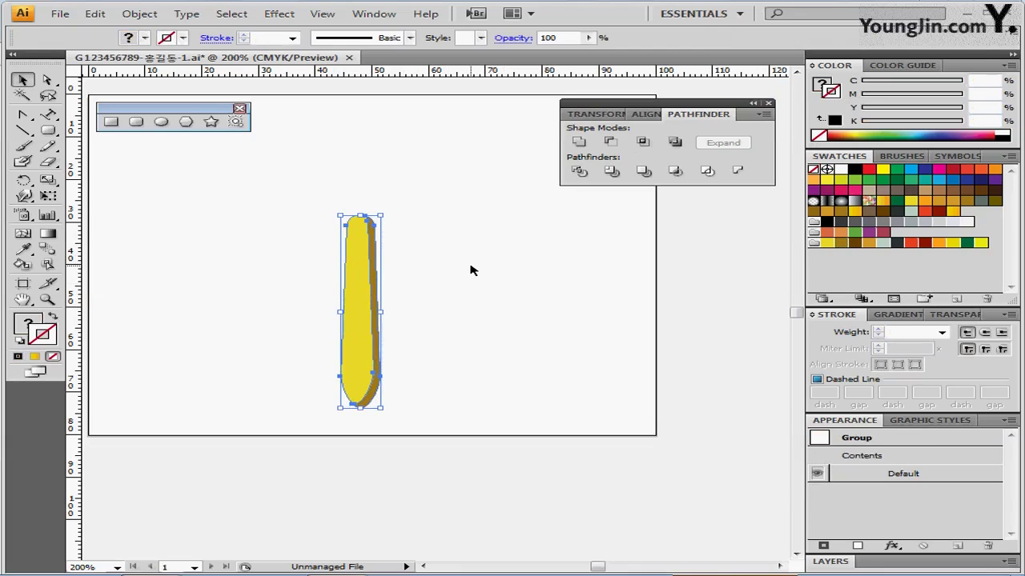
click(470, 270)
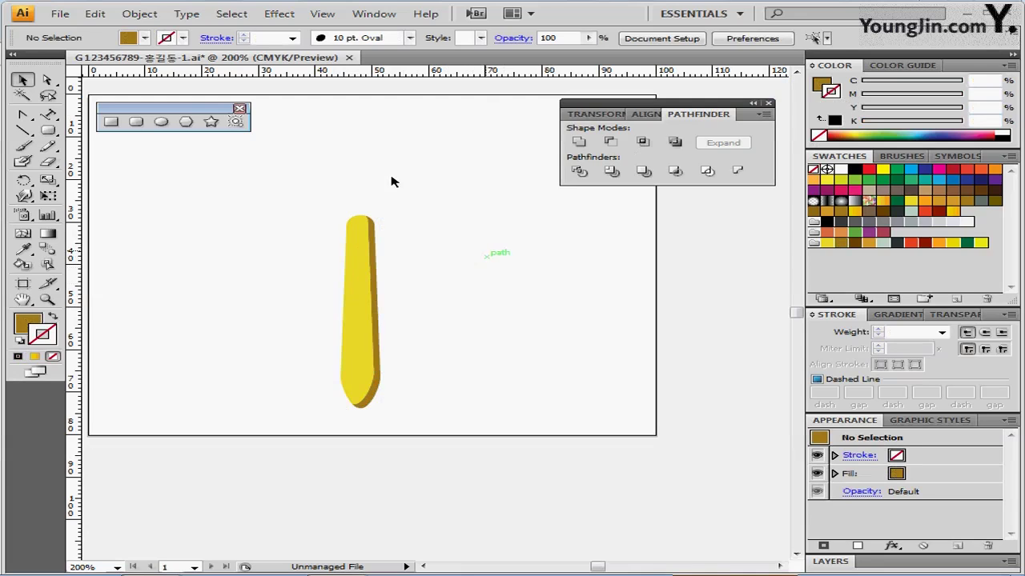
Step: Create a 55 × 10 mm rounded rectangle with a 5 mm corner radius and centre it over the upper wing guide
click(138, 124)
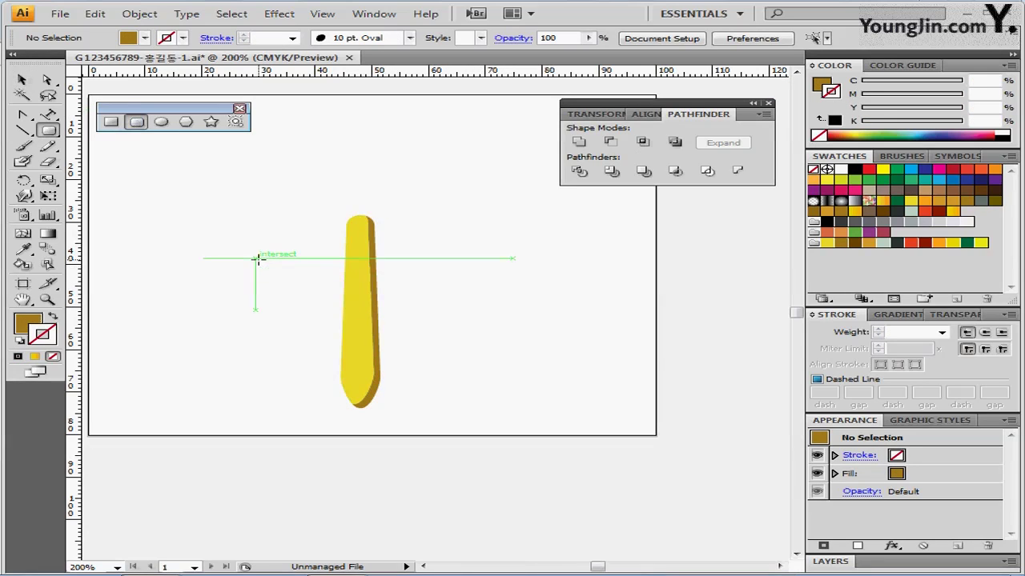
click(255, 258)
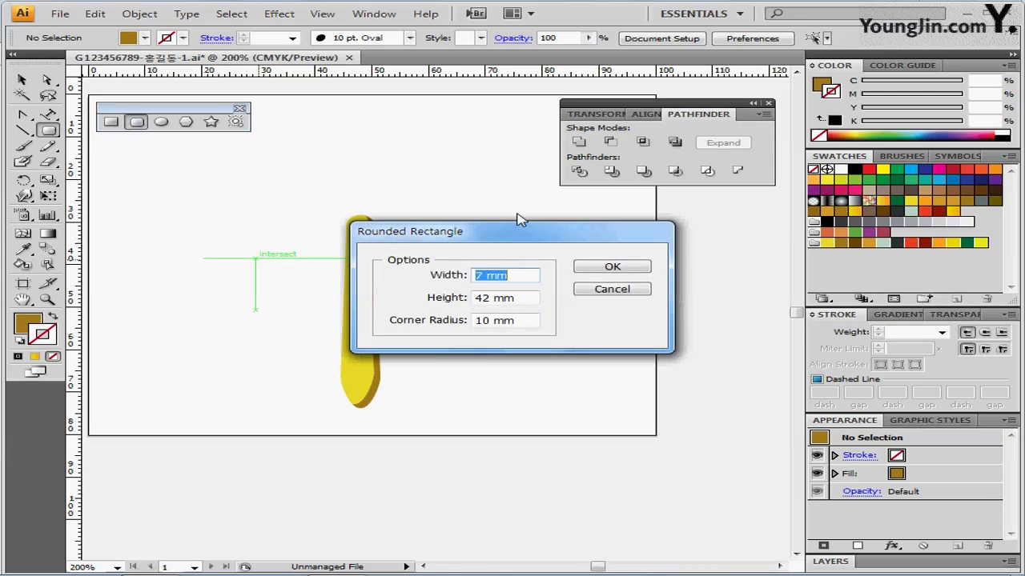
text(55)
key(Tab)
text(10)
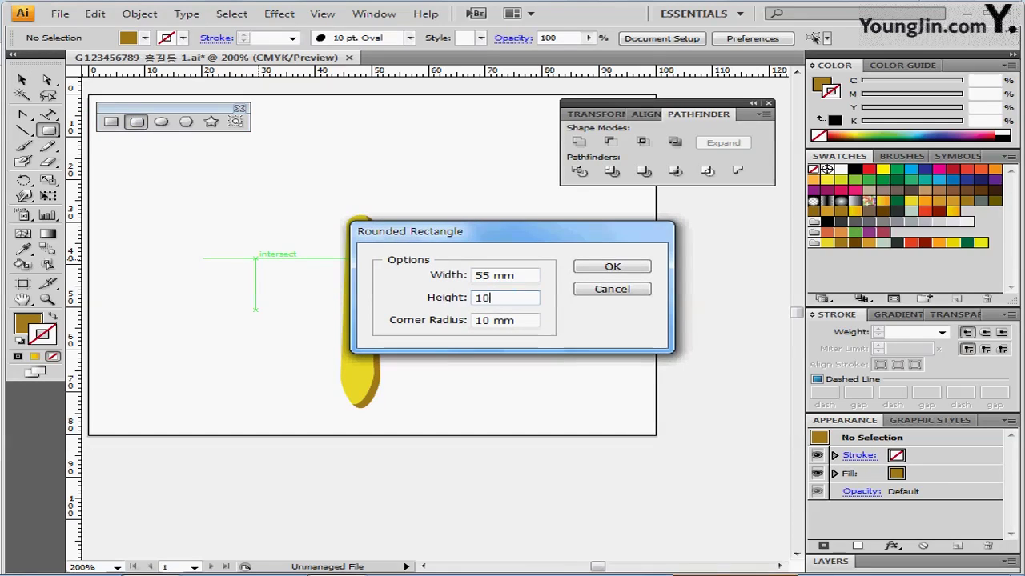
key(Tab)
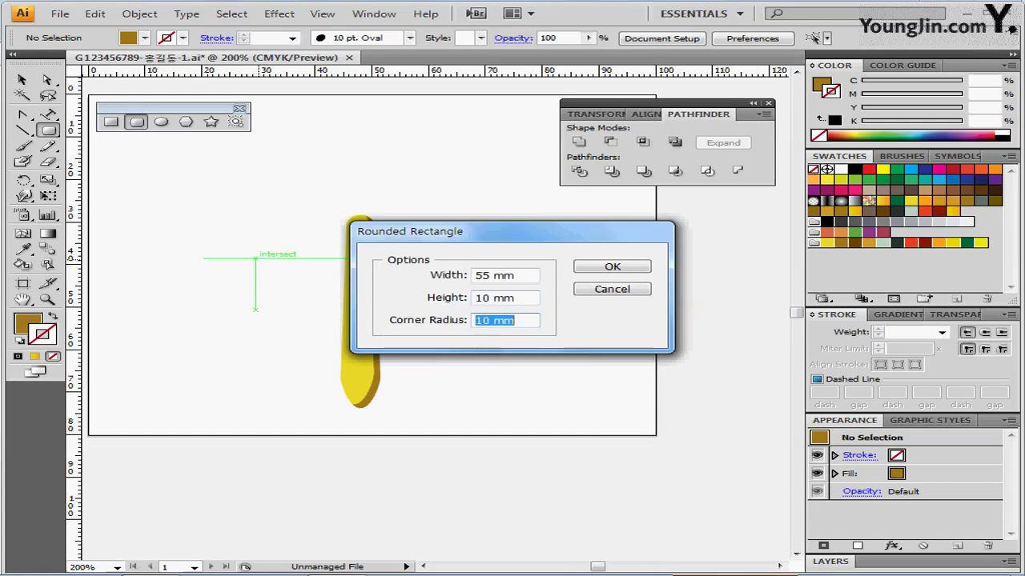
text(5)
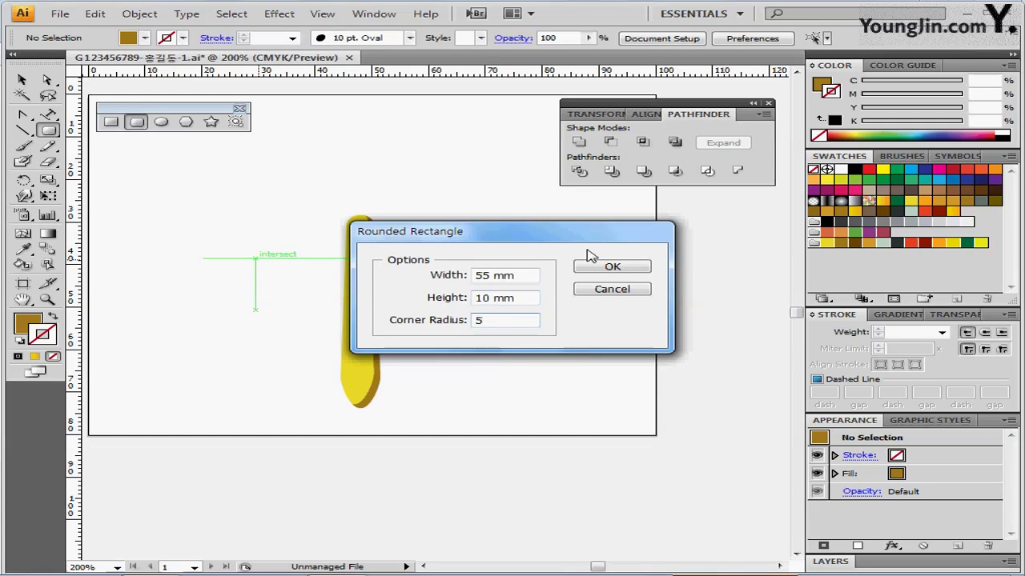
click(610, 268)
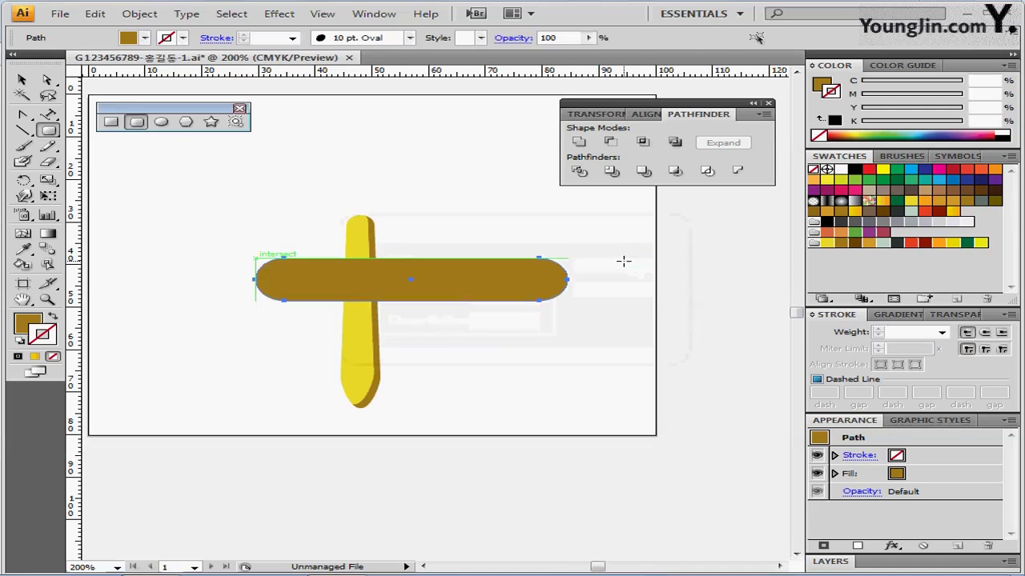
key(ctrl+;)
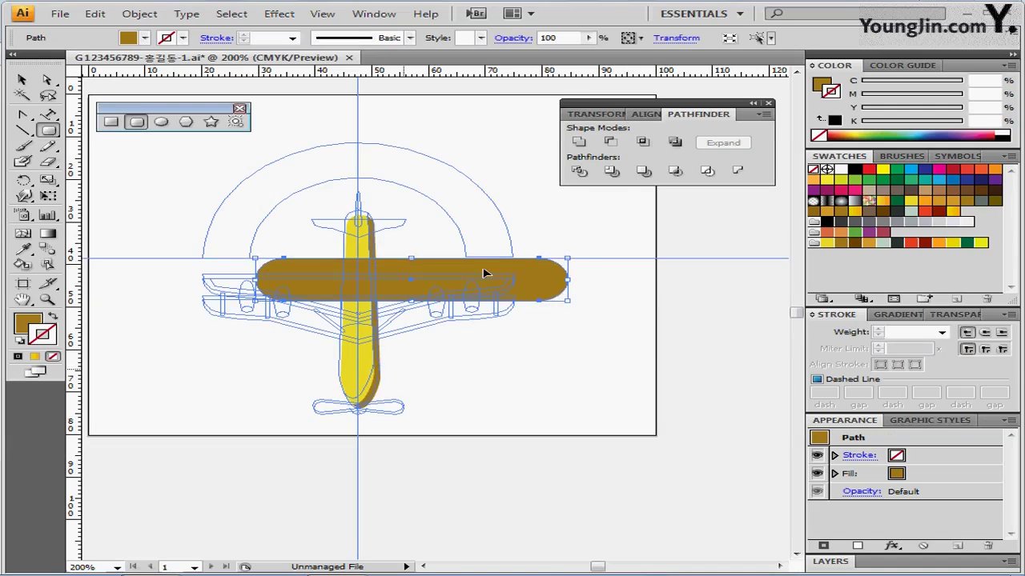
mouse_move(492, 273)
mouse_down()
mouse_move(425, 294)
mouse_move(444, 285)
mouse_move(437, 271)
mouse_up()
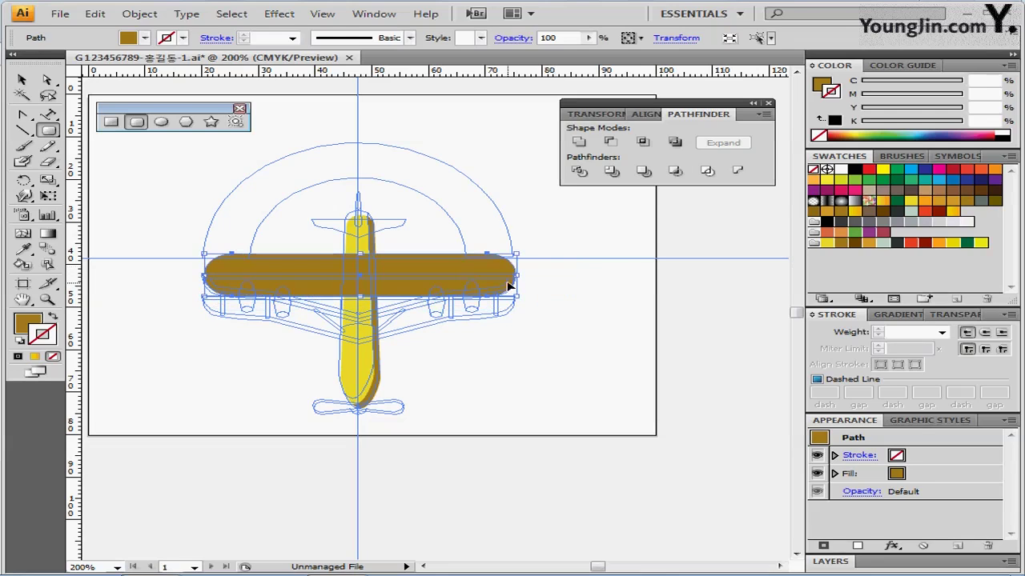
Step: Draw a rectangle about 71 mm wide covering the upper half of the brown wing shape
click(112, 124)
drag(156, 200, 558, 274)
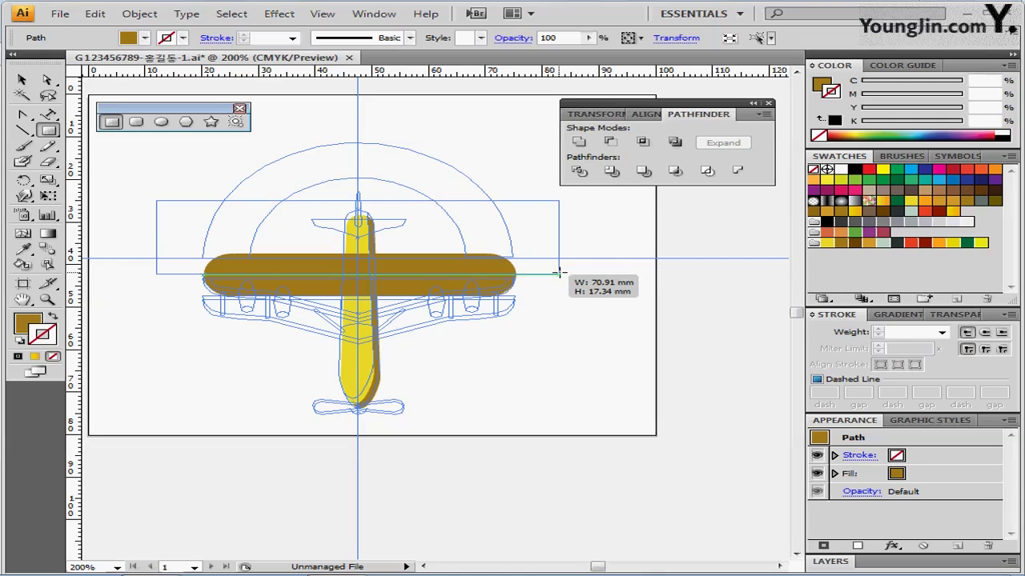
drag(559, 275, 564, 279)
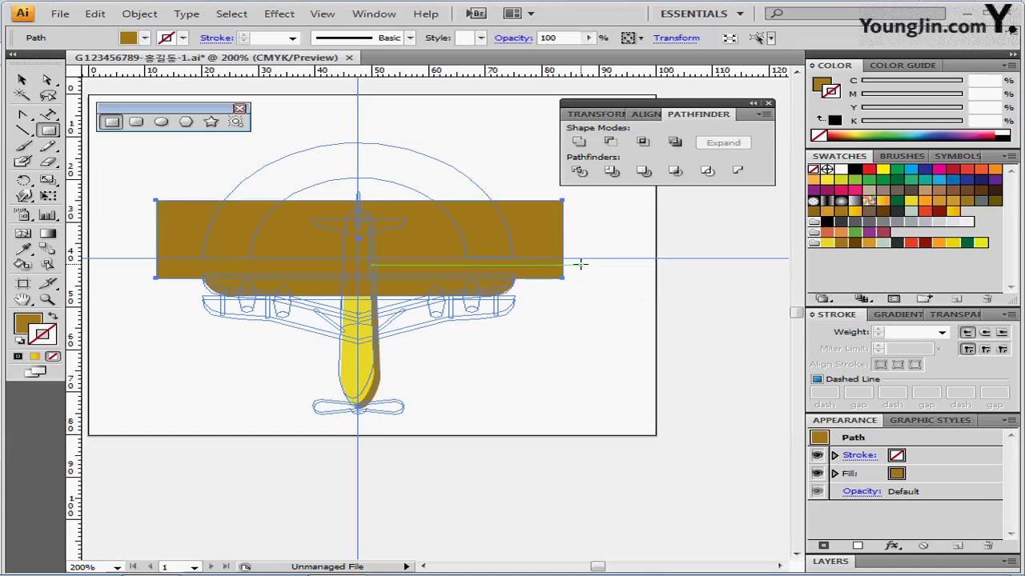
Step: Fill the covering rectangle black and subtract it from the brown wing shape with Minus Front
key(ctrl+minus)
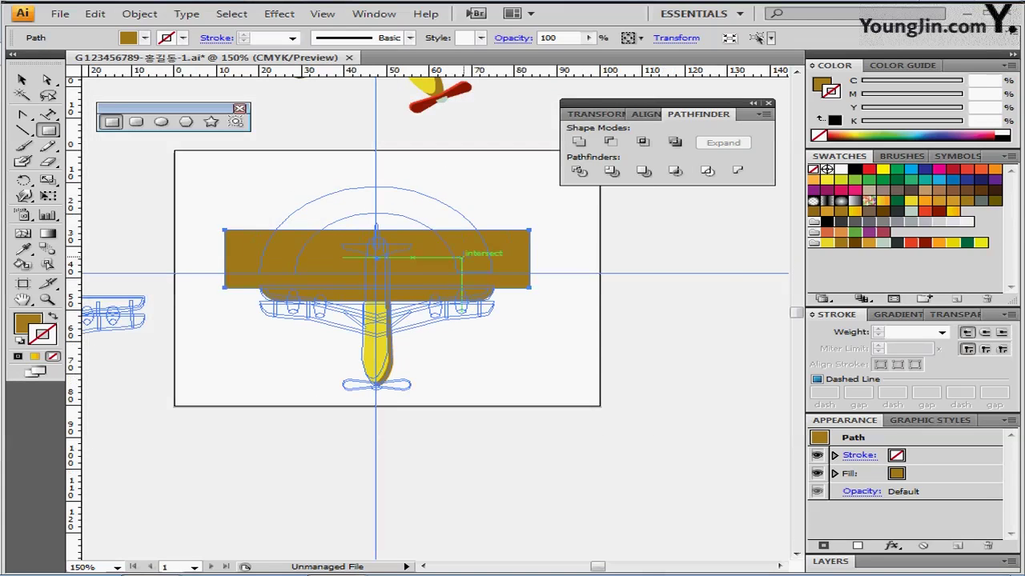
key(ctrl+plus)
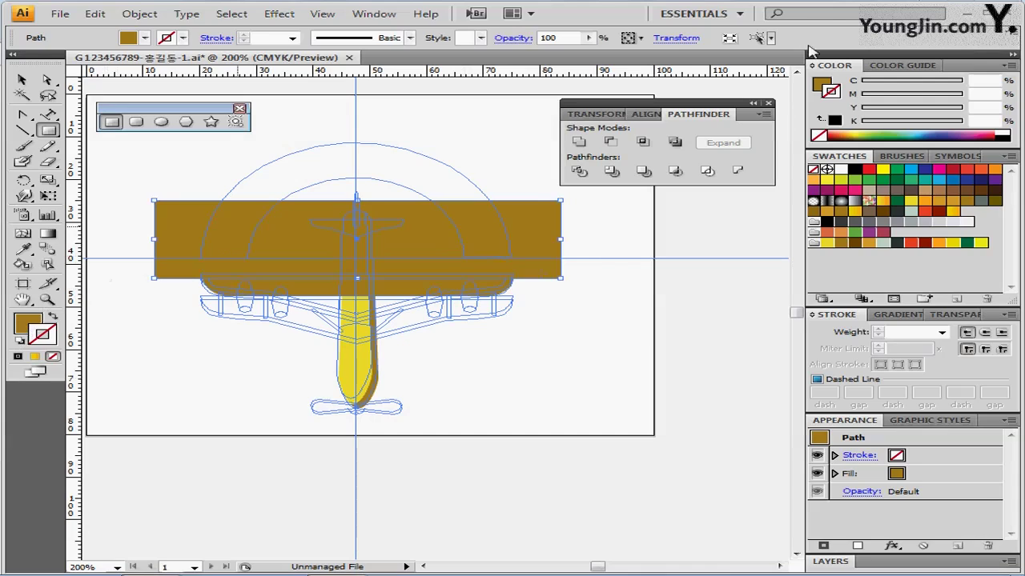
click(821, 85)
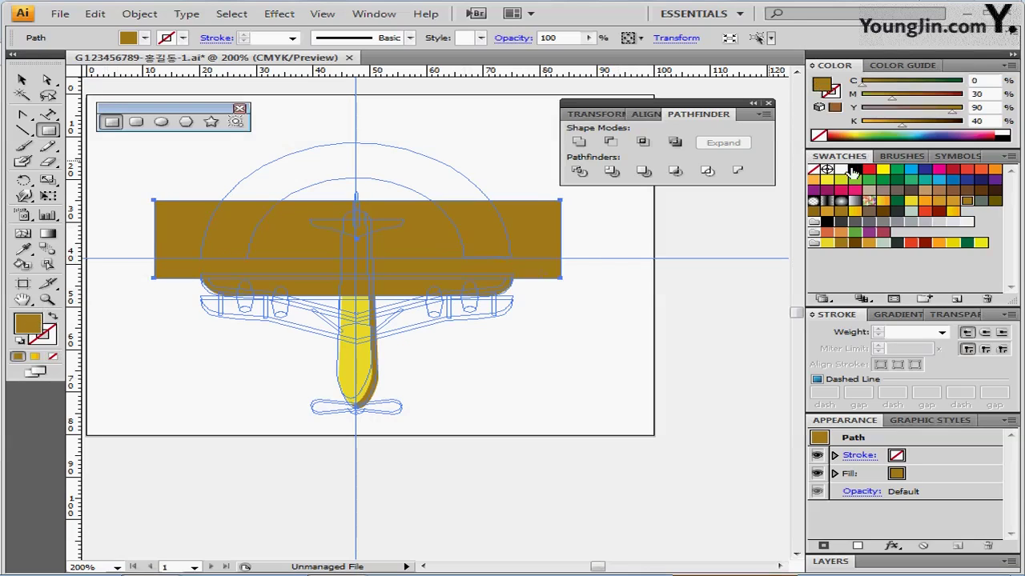
click(854, 169)
key(ctrl+shift+a)
key(ctrl+semicolon)
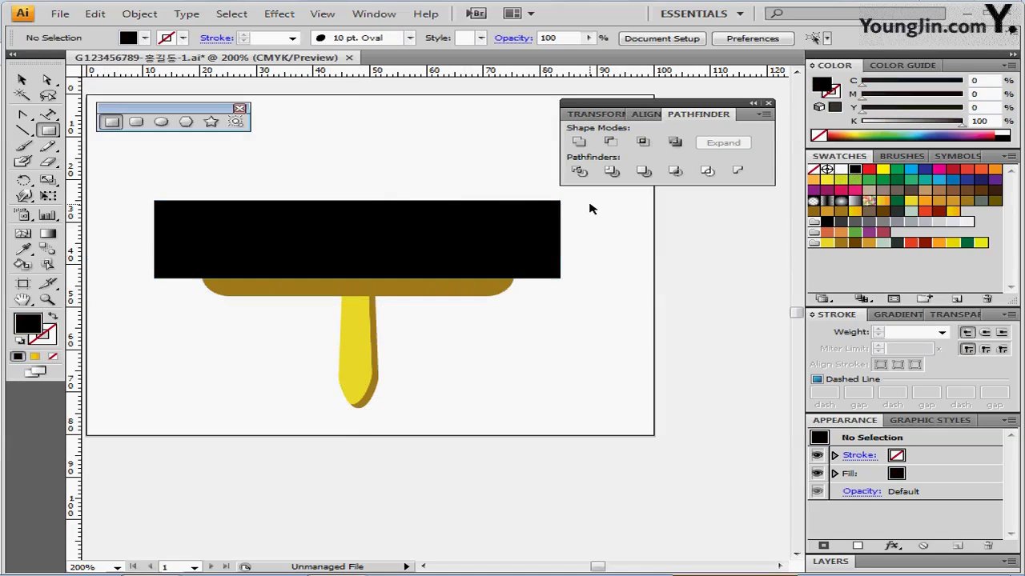
drag(634, 234, 494, 314)
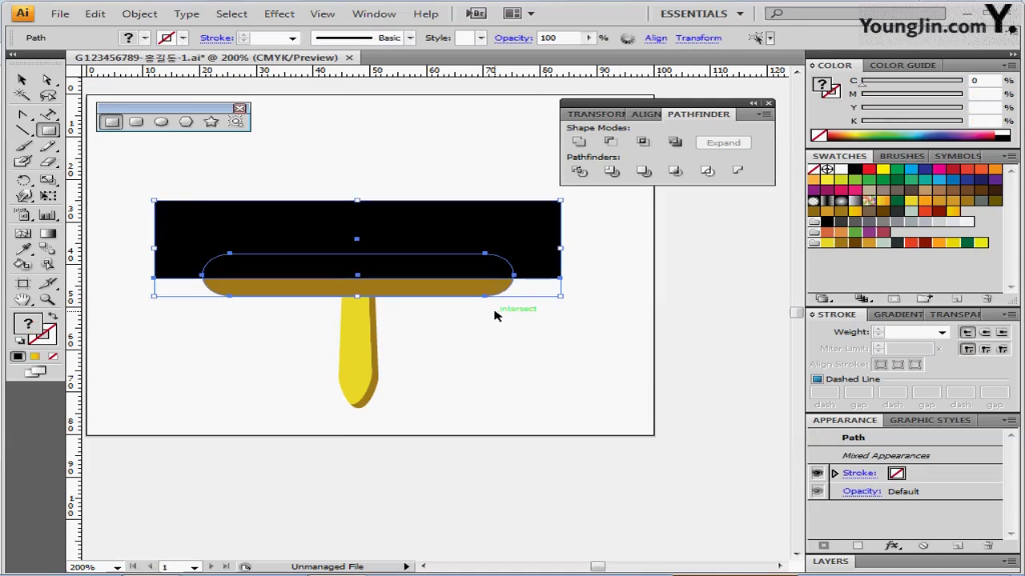
click(610, 142)
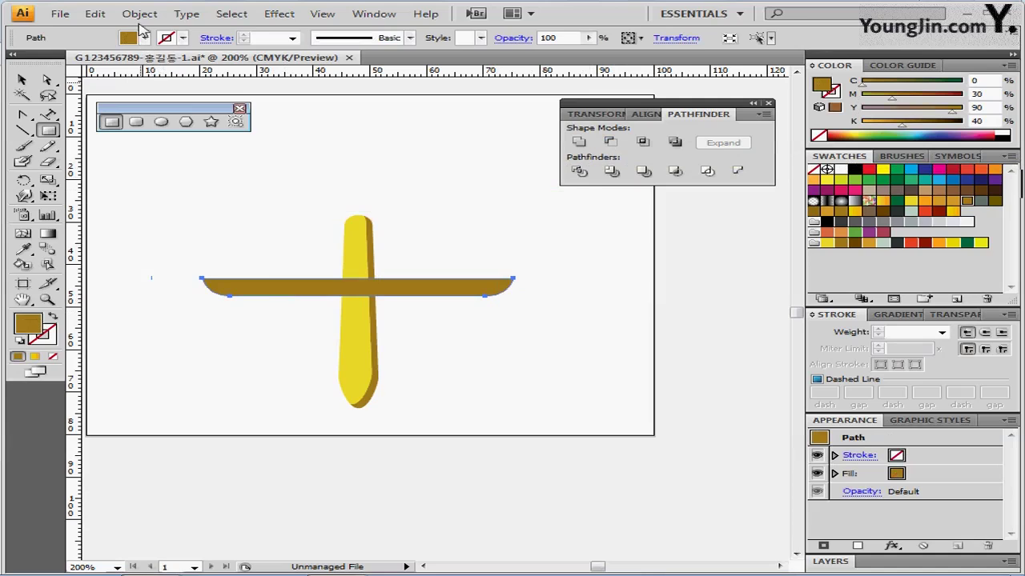
Step: Add anchor points midway along every segment of the trimmed brown wing
click(139, 16)
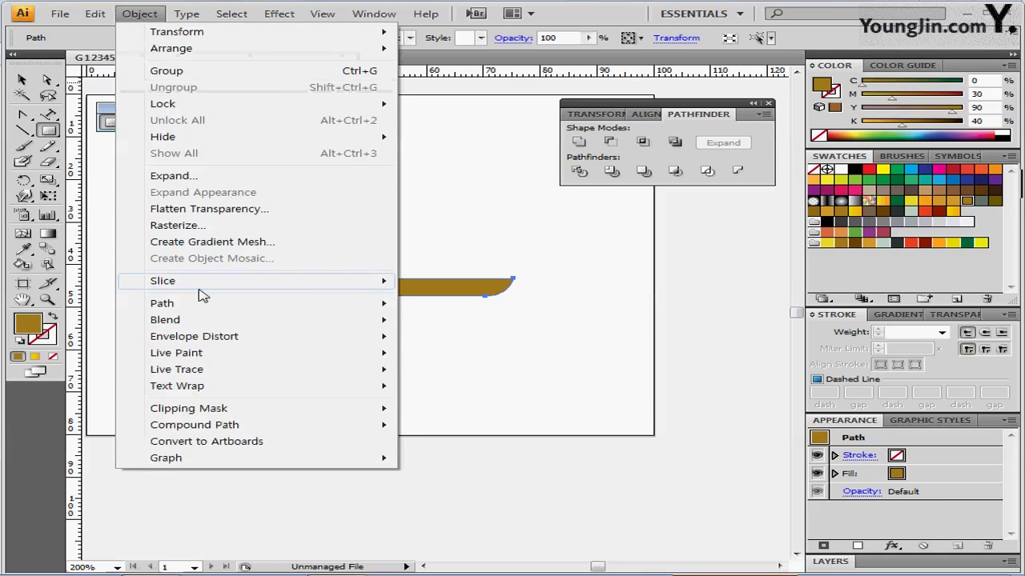
mouse_move(199, 305)
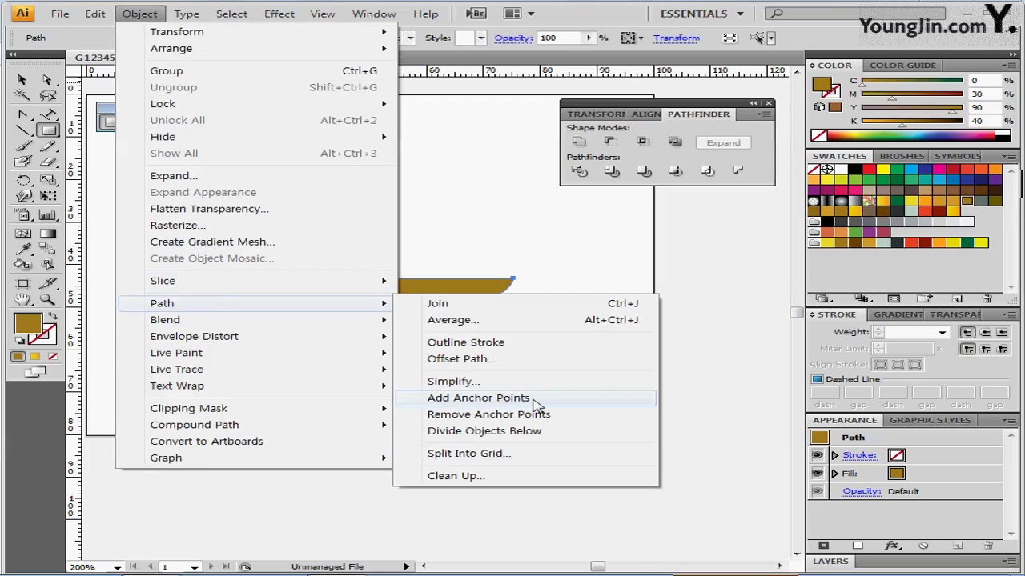
click(534, 404)
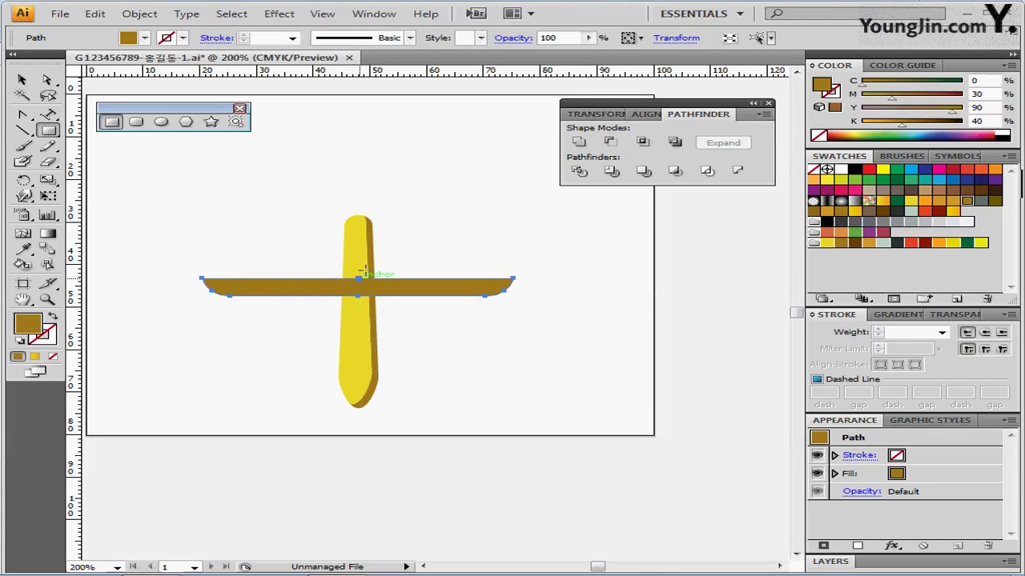
Step: Move the wing's lower centre anchor straight down about 6 mm to form a V-shaped edge matching the guide
click(48, 80)
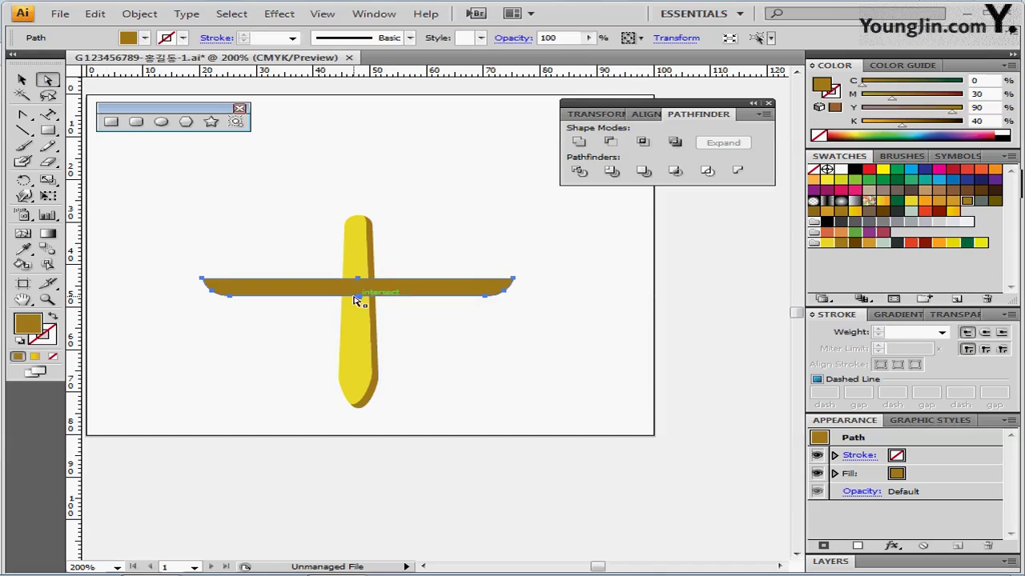
click(362, 300)
click(361, 299)
click(359, 300)
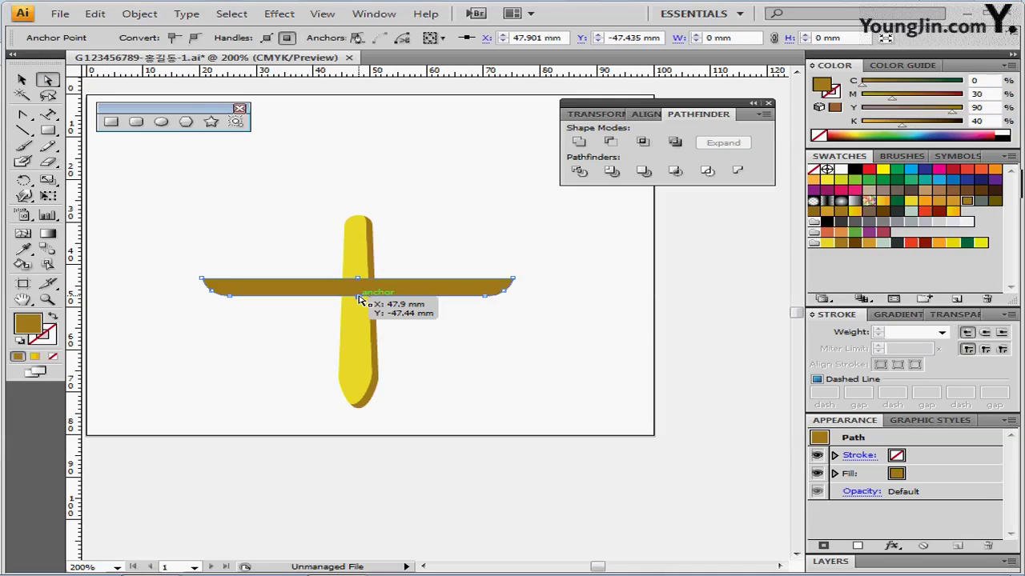
drag(358, 299, 359, 317)
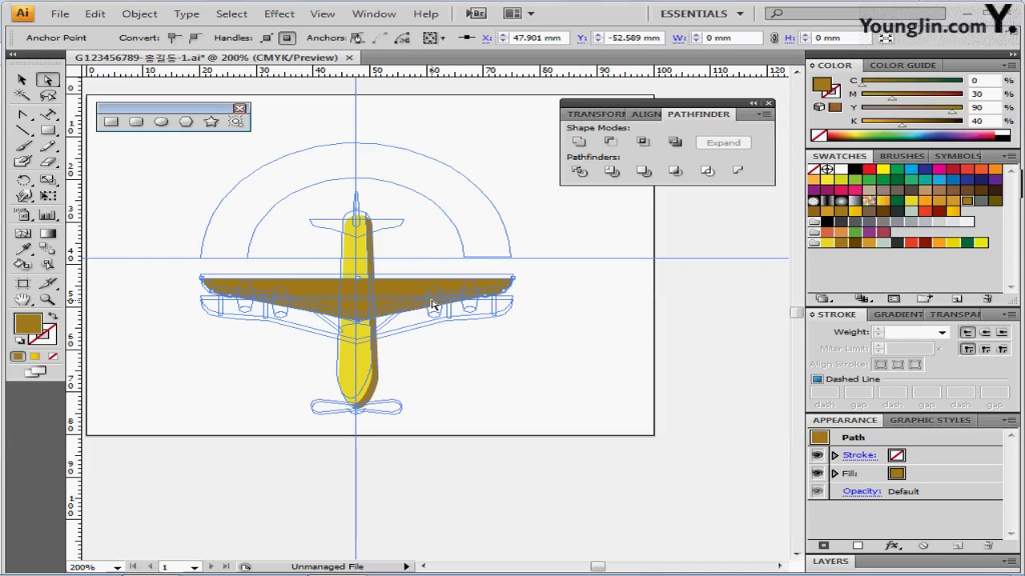
key(ctrl+semicolon)
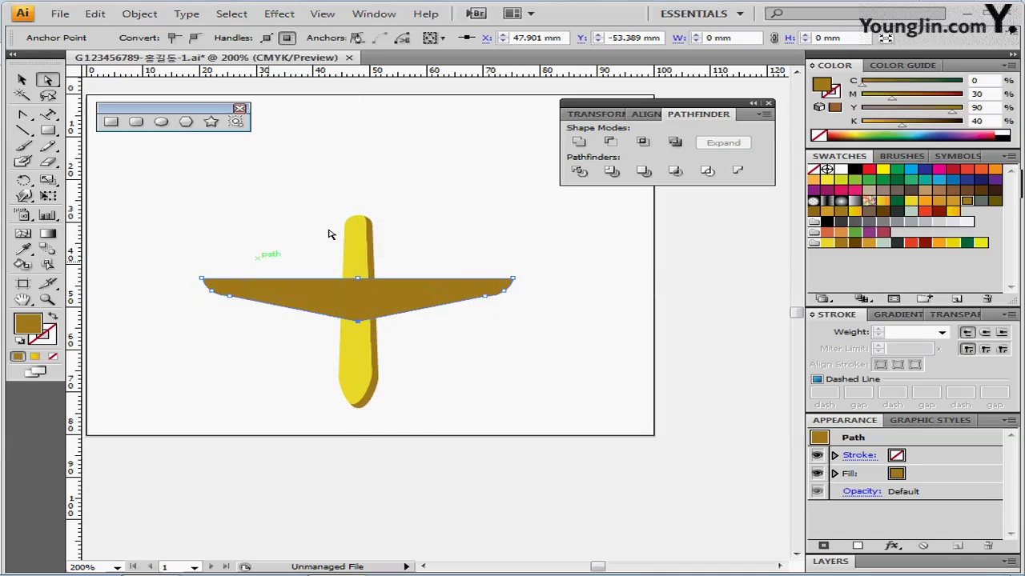
Step: Scale the two anchors where the wing's lower edge meets its rounded tips uniformly to 70%
click(230, 295)
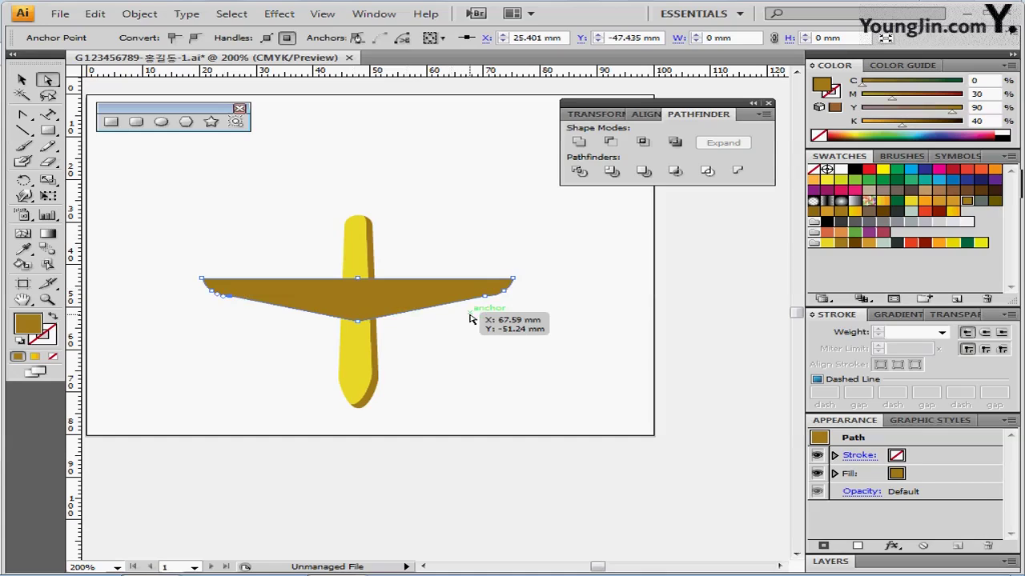
drag(471, 312, 495, 293)
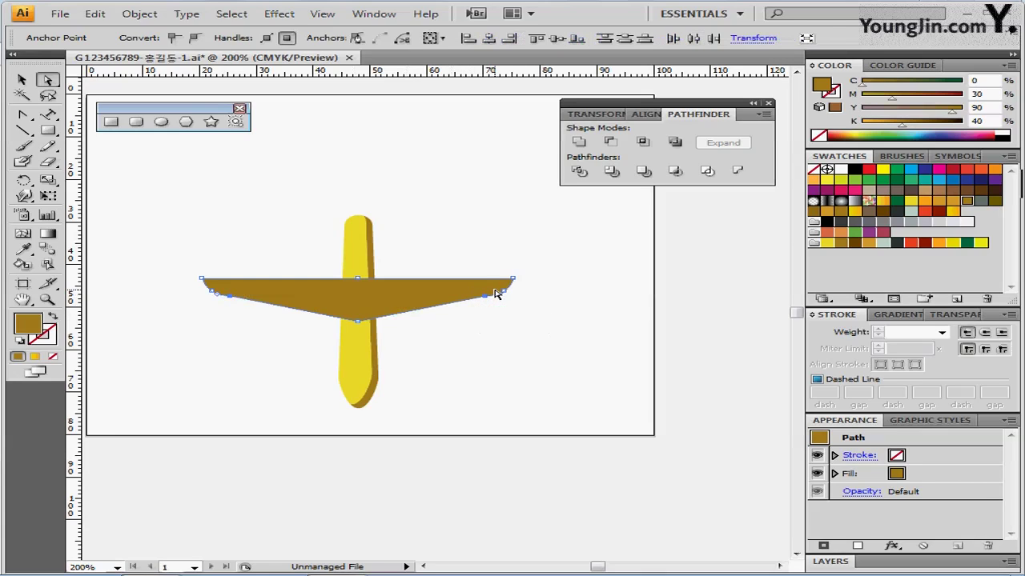
click(48, 181)
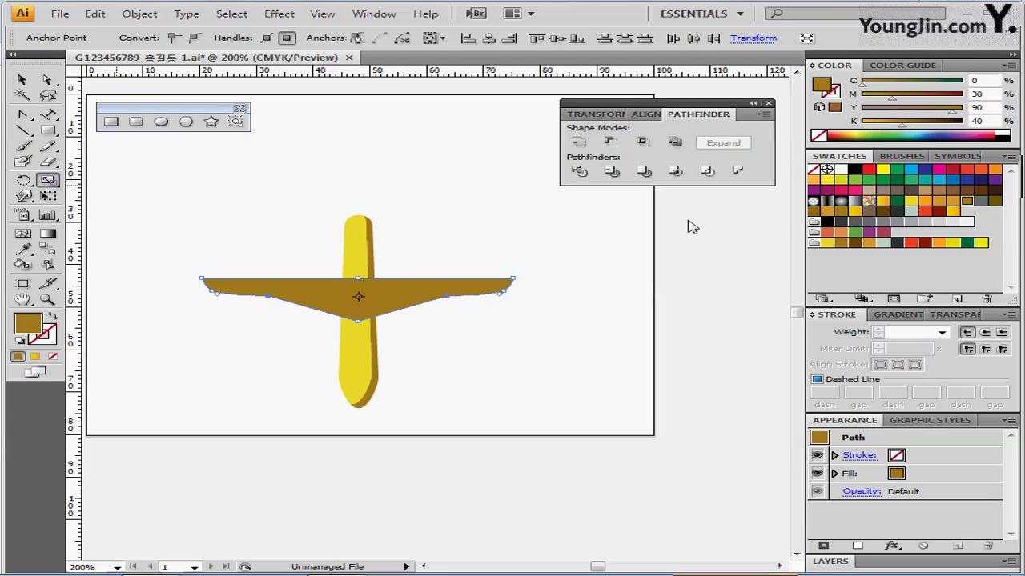
key(Return)
drag(517, 194, 670, 189)
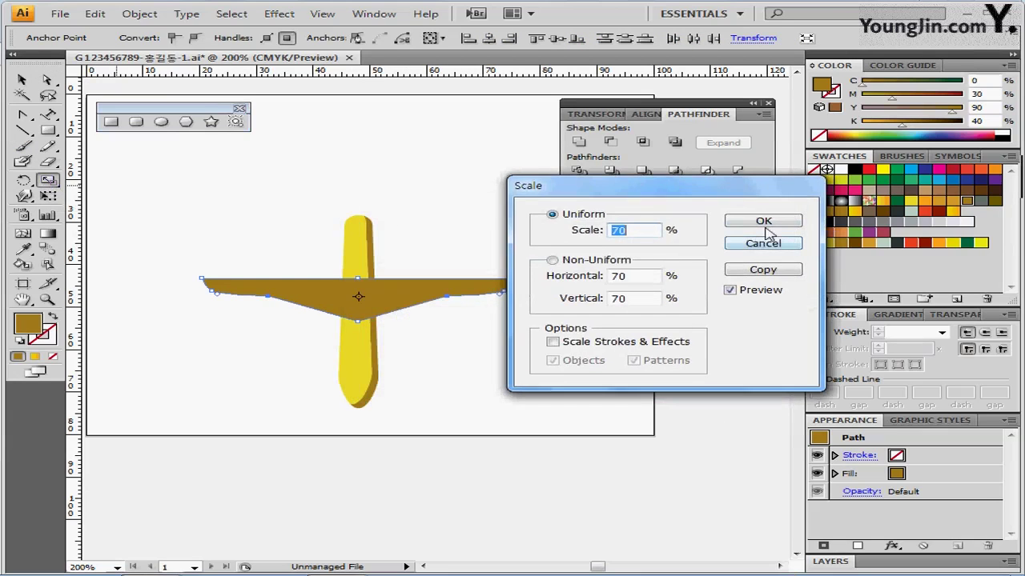
click(764, 226)
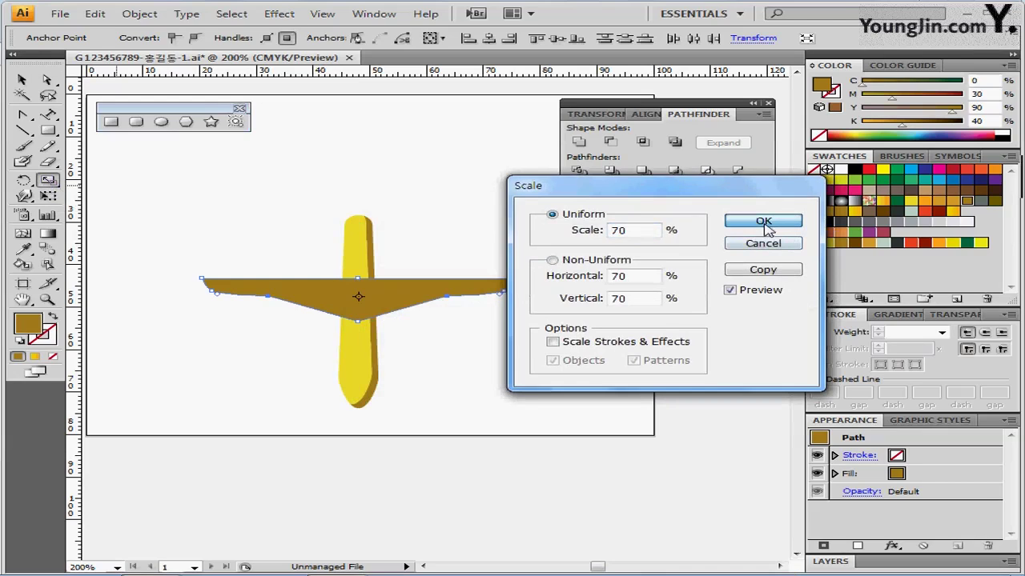
click(765, 227)
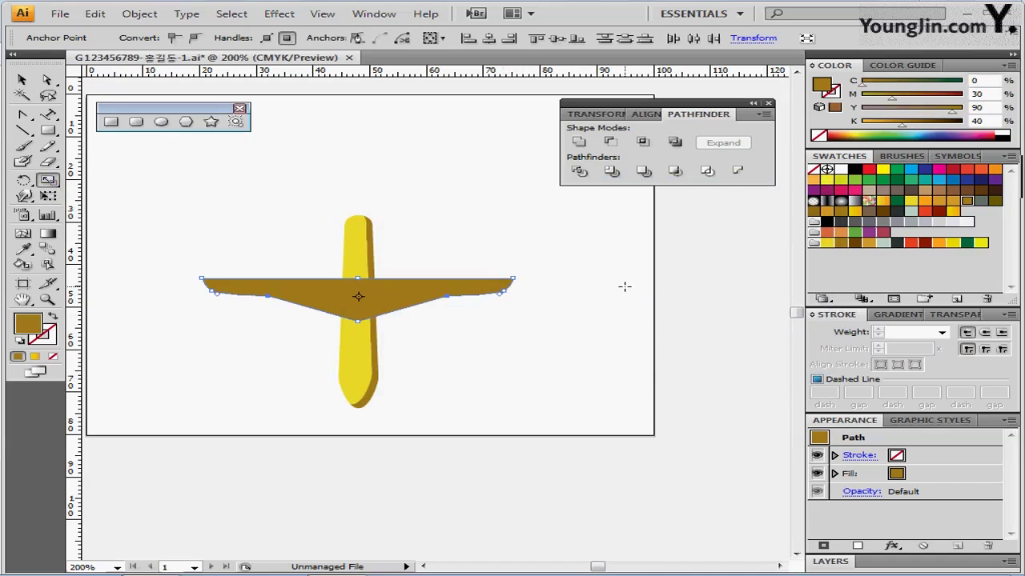
Step: Set the wing's fill to dark brown C0 M40 Y100 K70
click(977, 120)
text(70)
key(Return)
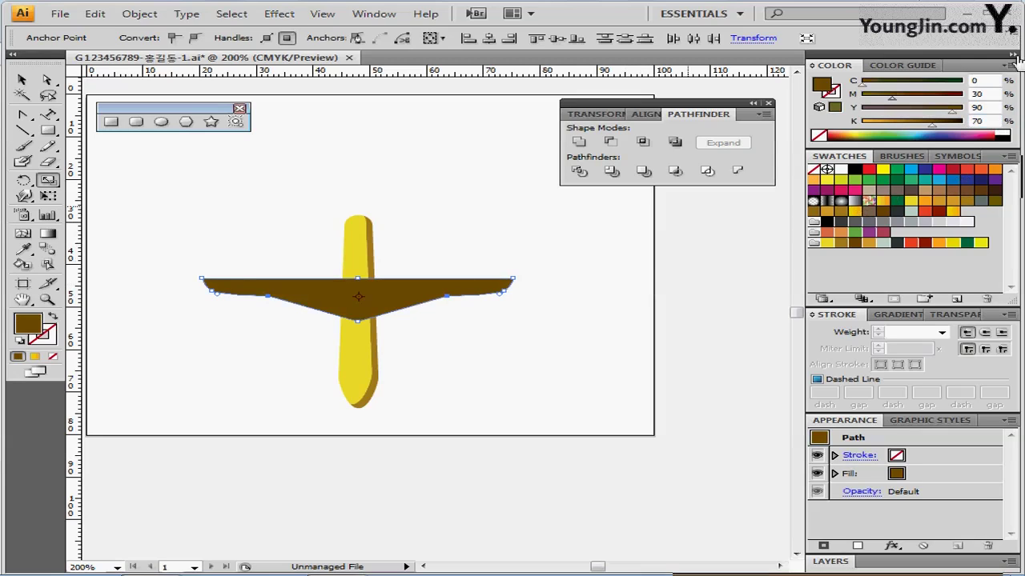
click(977, 94)
text(40)
key(Tab)
text(100)
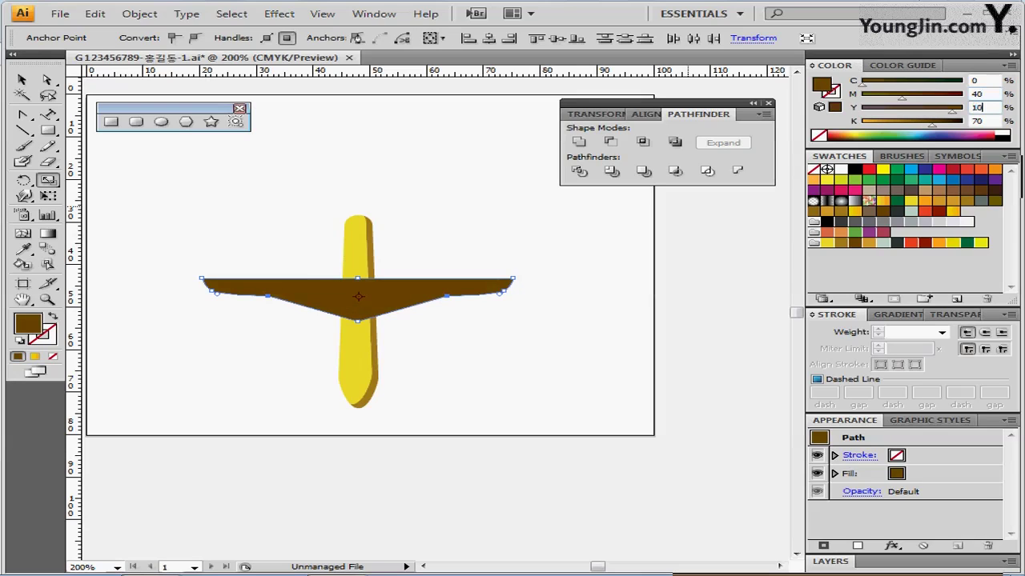
key(Return)
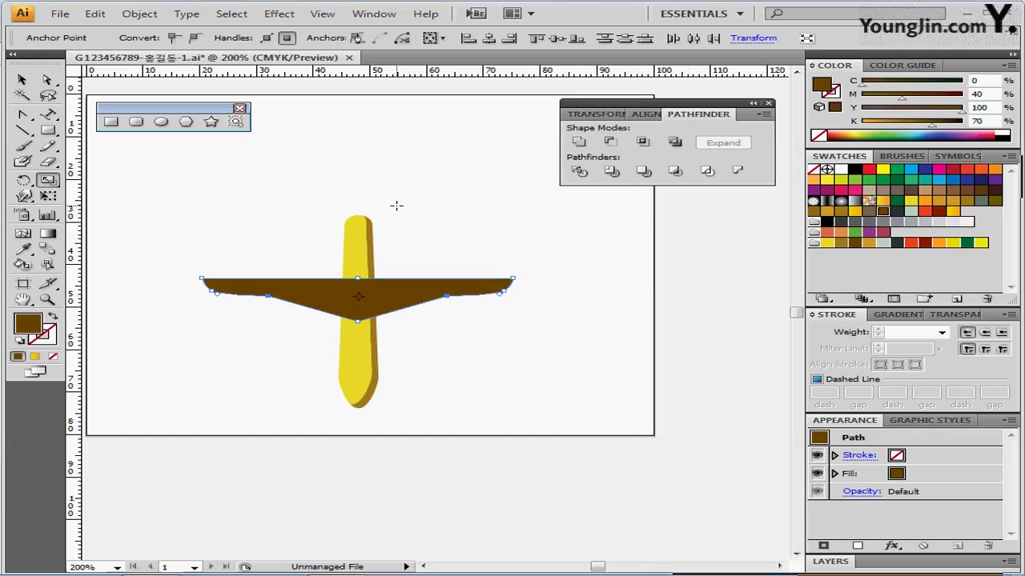
Step: Duplicate the dark brown wing straight upward by about 1 mm
click(678, 377)
click(410, 297)
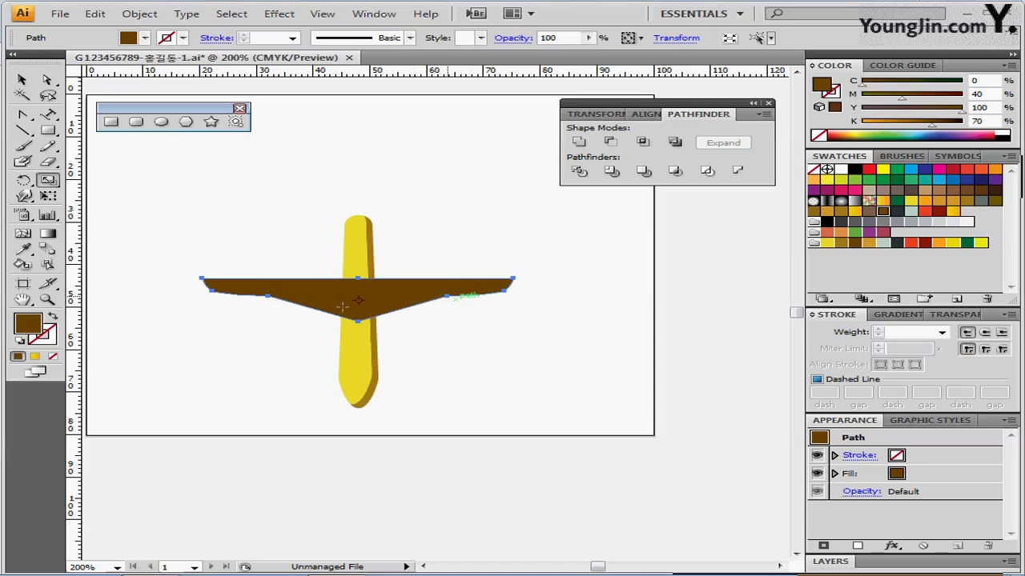
click(23, 80)
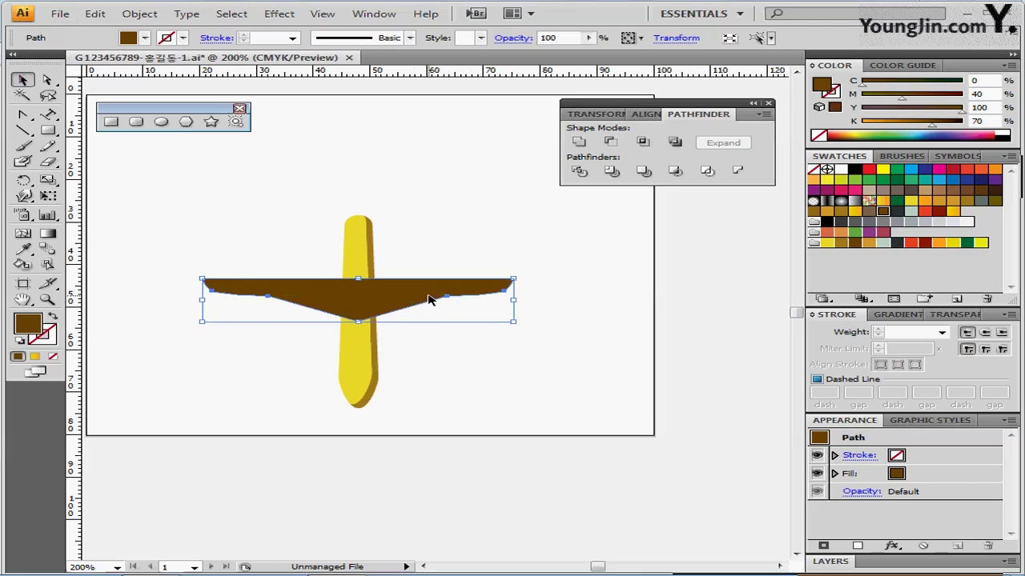
drag(429, 300, 429, 294)
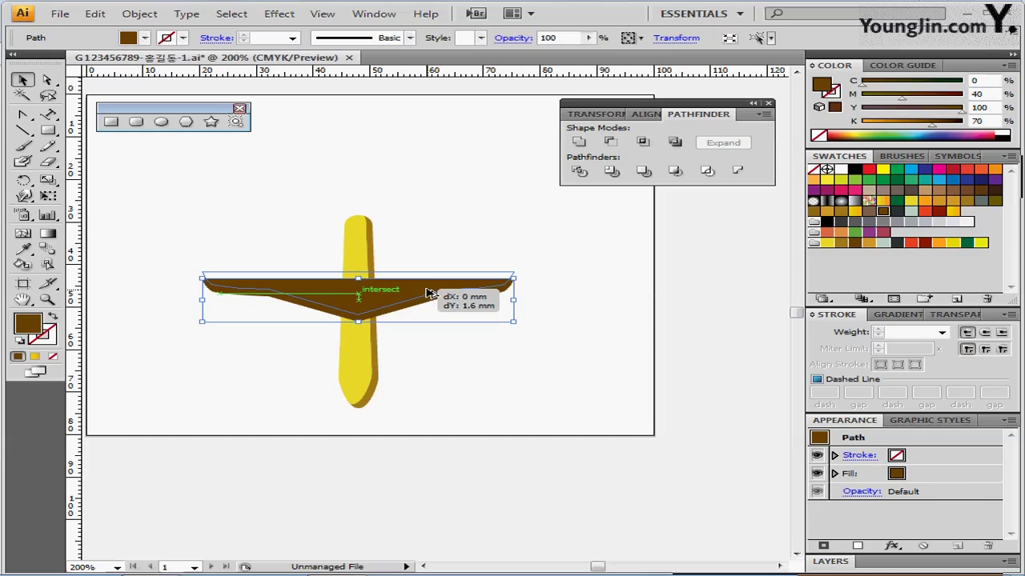
drag(428, 293, 431, 296)
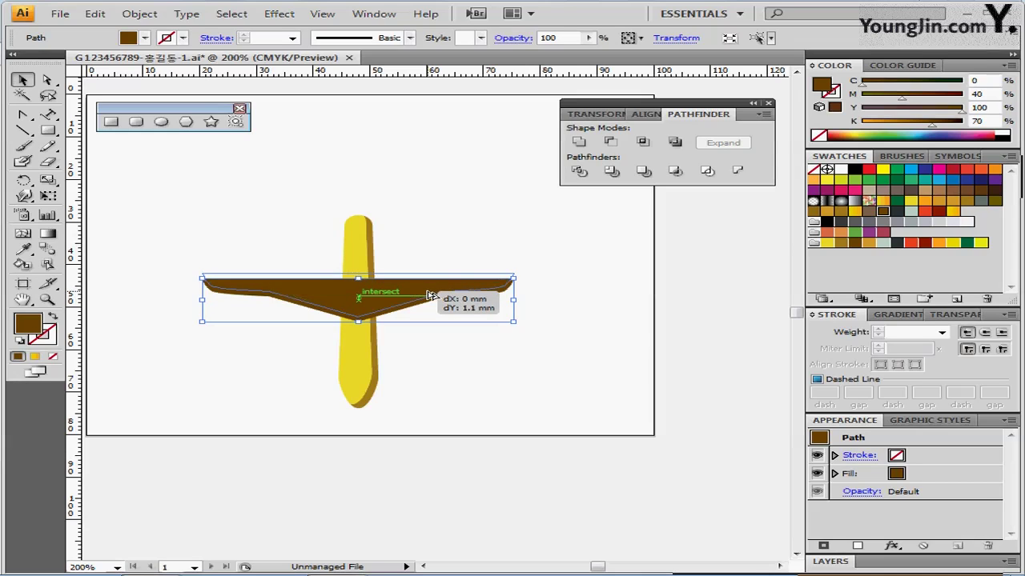
drag(430, 296, 429, 296)
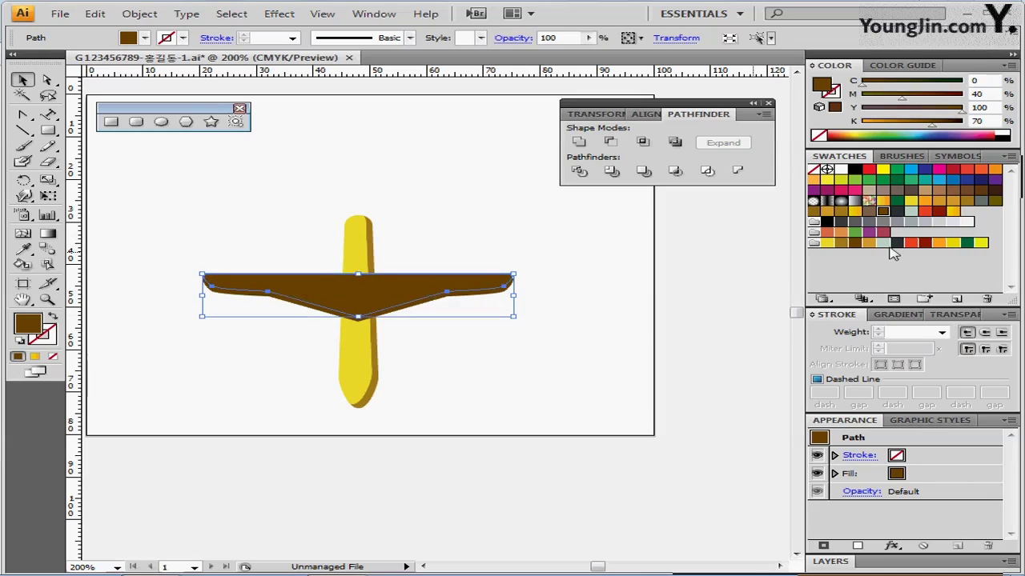
Step: Fill the wing copy with a linear gradient from yellow C0 M0 Y100 K10 to orange C0 M40 Y100 K0
click(953, 212)
click(911, 316)
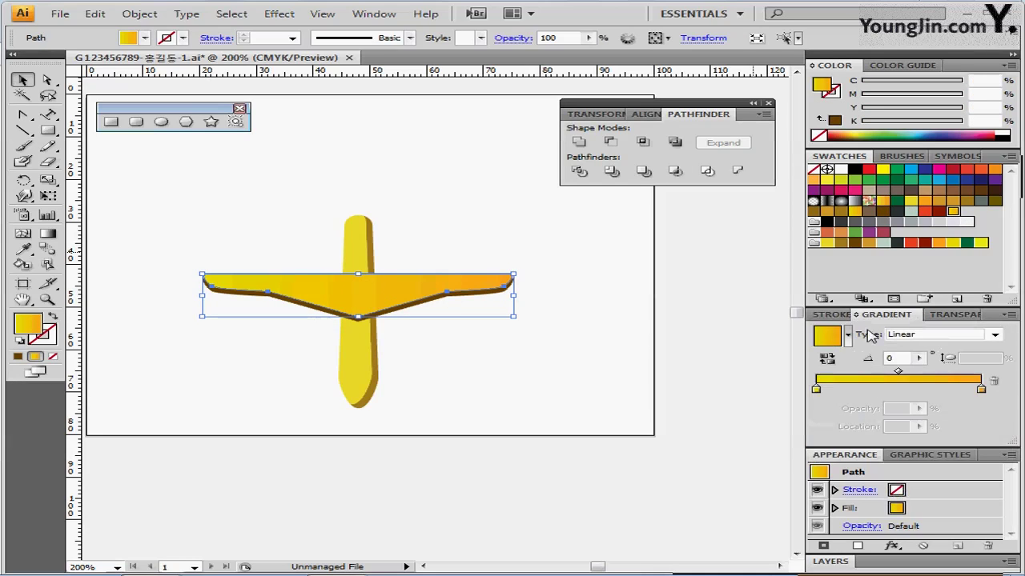
double_click(815, 388)
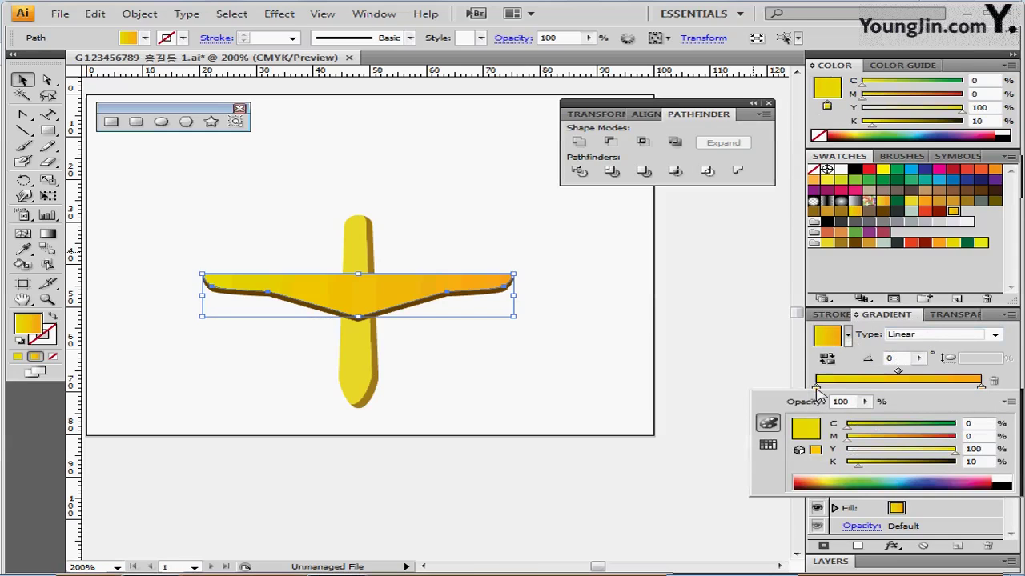
click(982, 390)
double_click(983, 389)
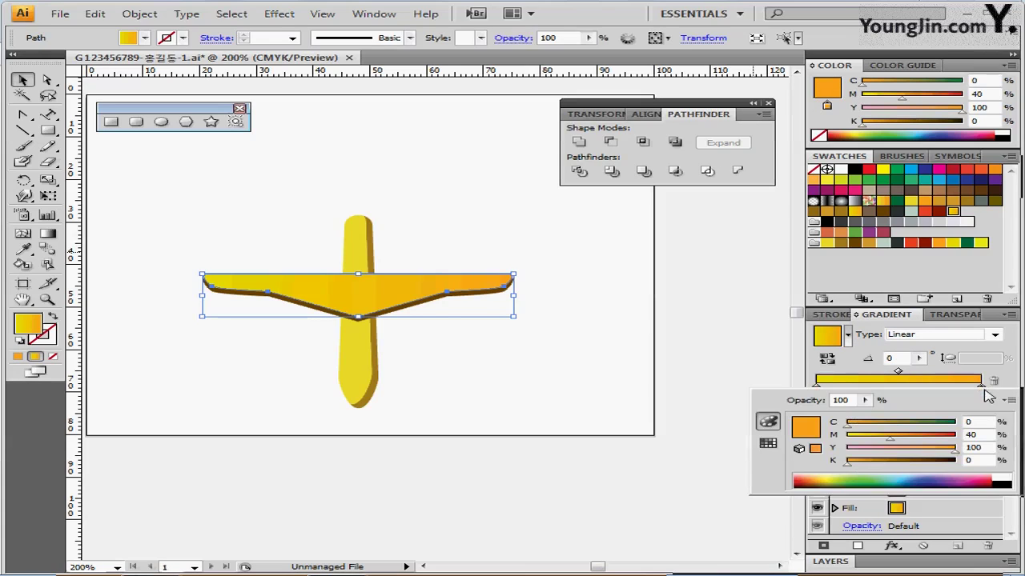
click(983, 433)
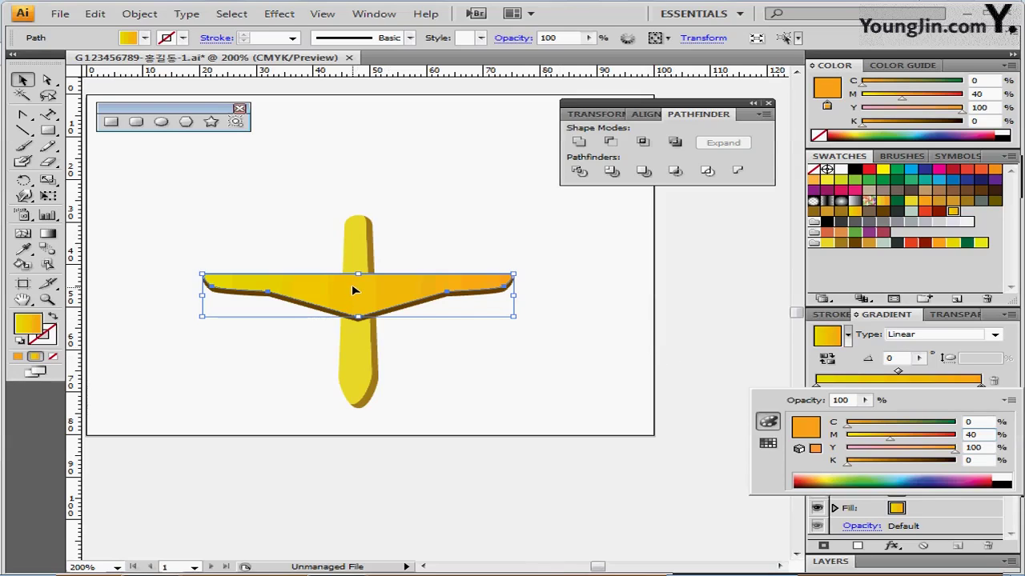
Step: Offset the gradient wing's path by -1 mm with miter joins and remove the fill from the inner path
click(138, 16)
mouse_move(201, 304)
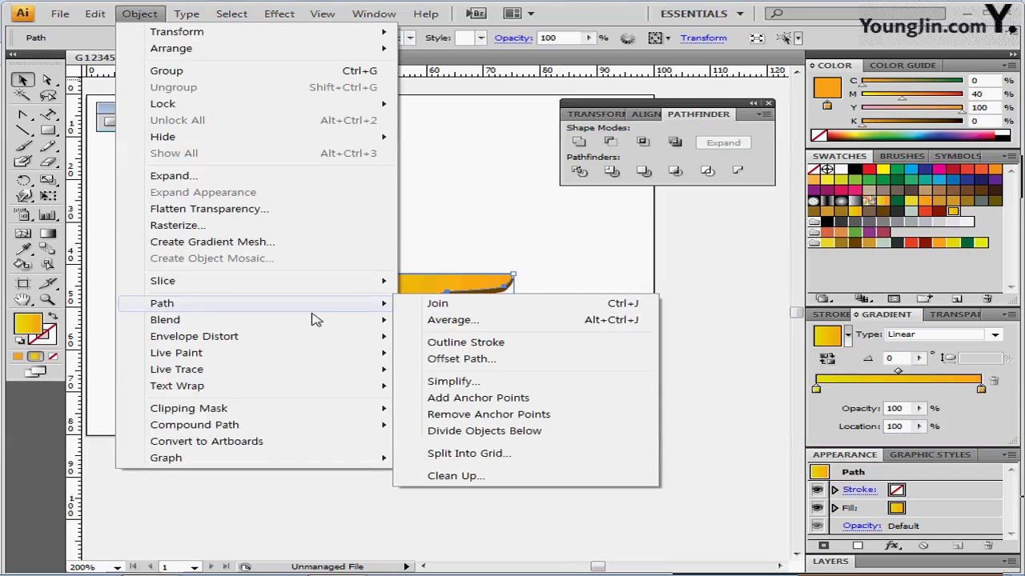
click(494, 360)
click(559, 321)
drag(513, 252, 626, 202)
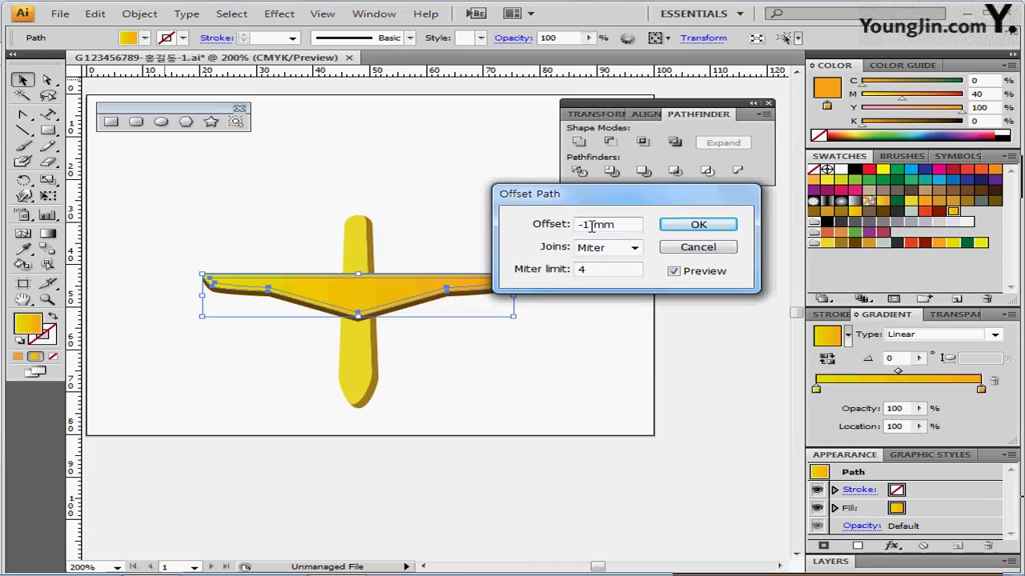
click(686, 227)
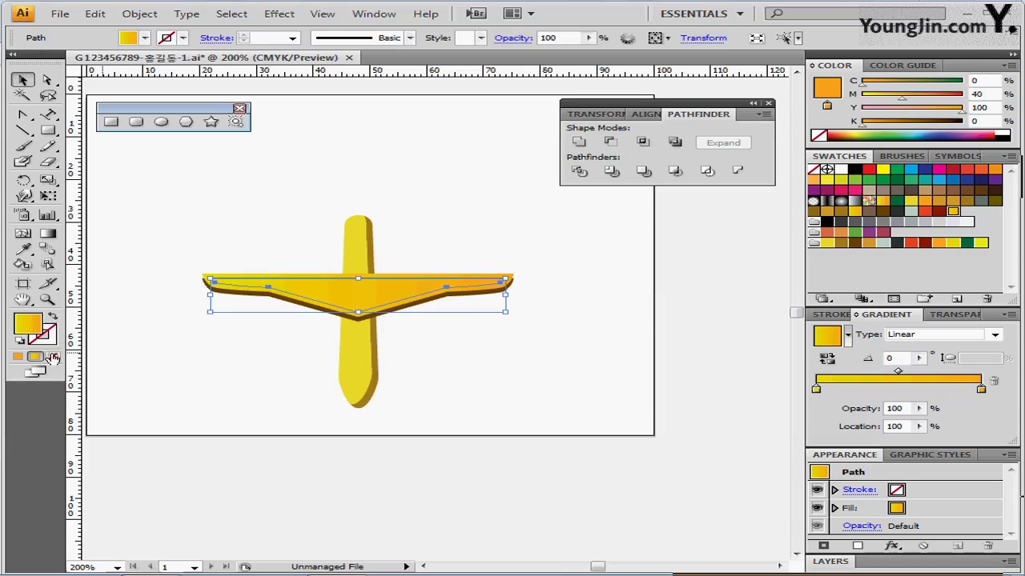
click(52, 343)
click(53, 356)
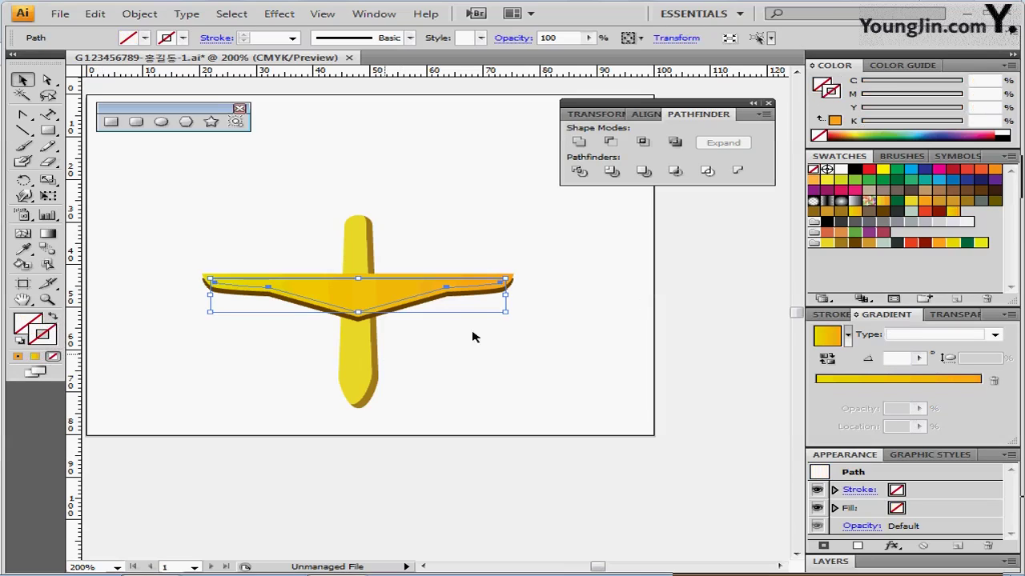
Step: Give the wing's inner path a 1 pt dashed brown stroke, C0 M30 Y90 K40, with a 4 pt dash
click(841, 242)
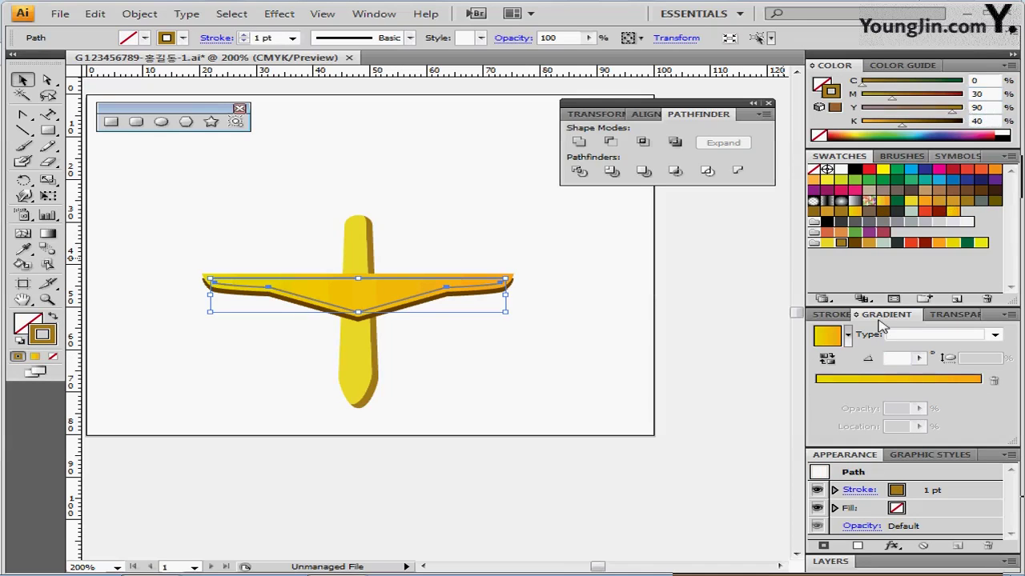
click(832, 316)
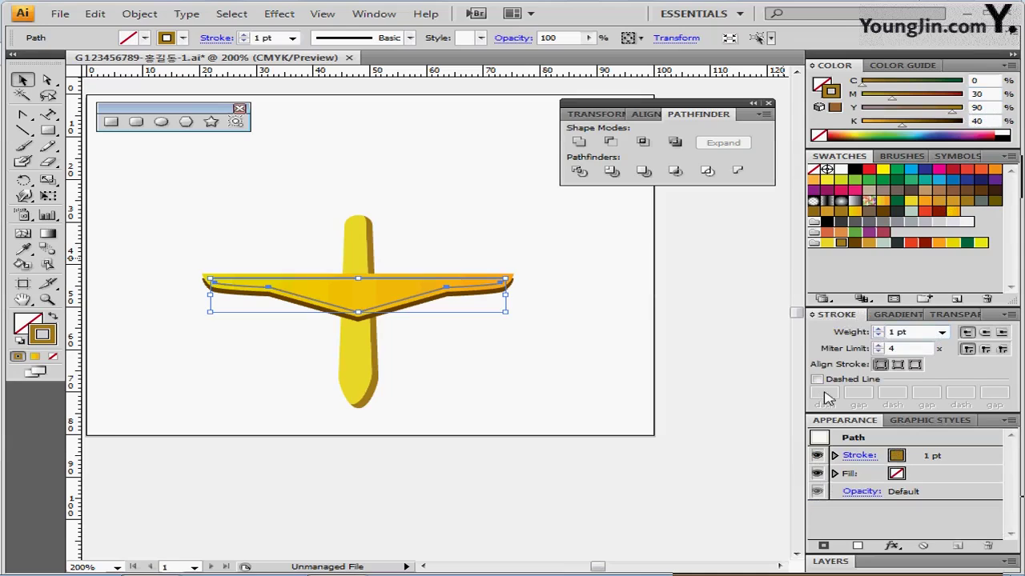
click(824, 383)
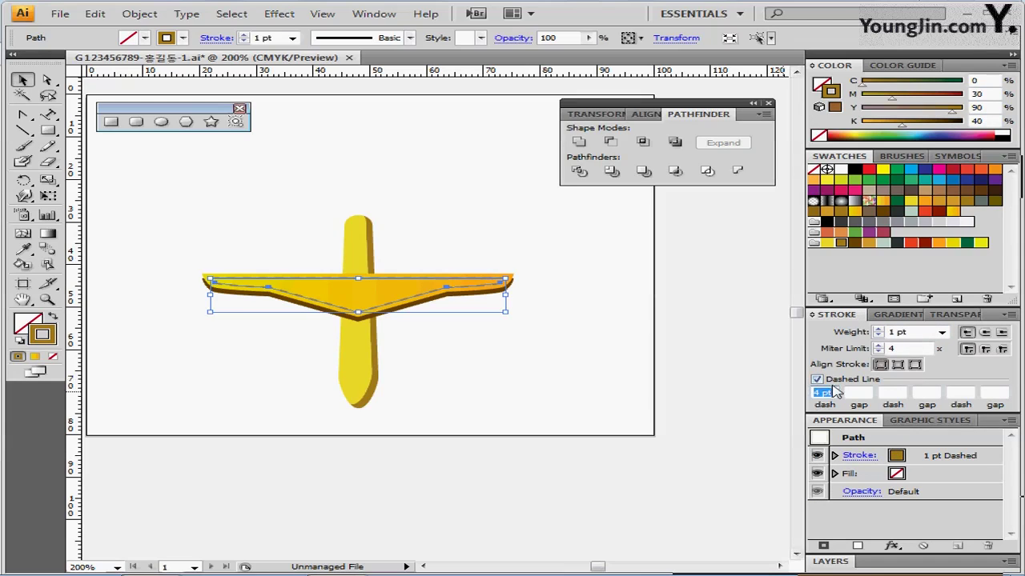
click(835, 391)
click(172, 319)
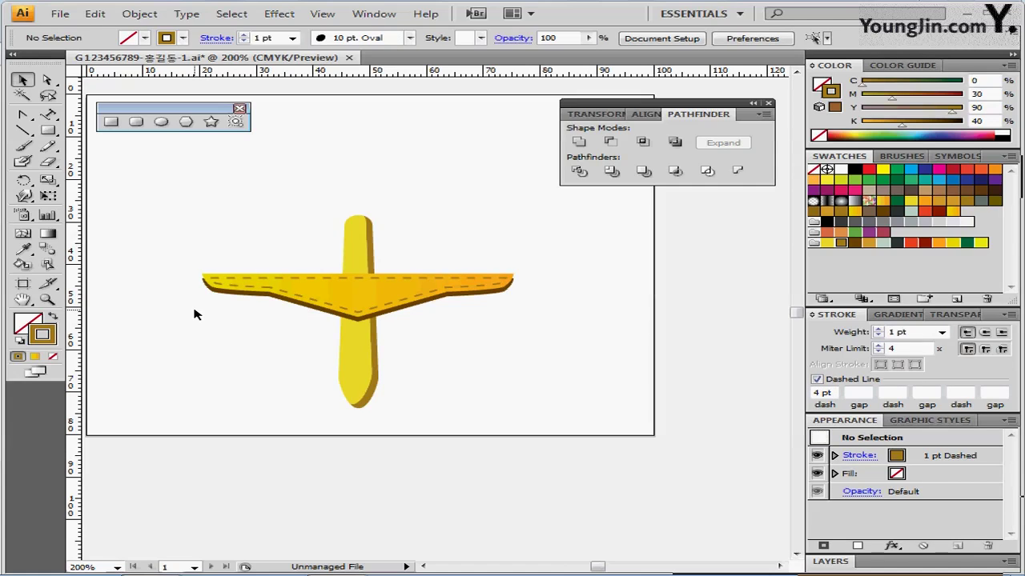
Step: Copy the gradient wing and its dark brown shadow with a move of 0 mm horizontally and -5 mm vertically
drag(197, 310, 248, 293)
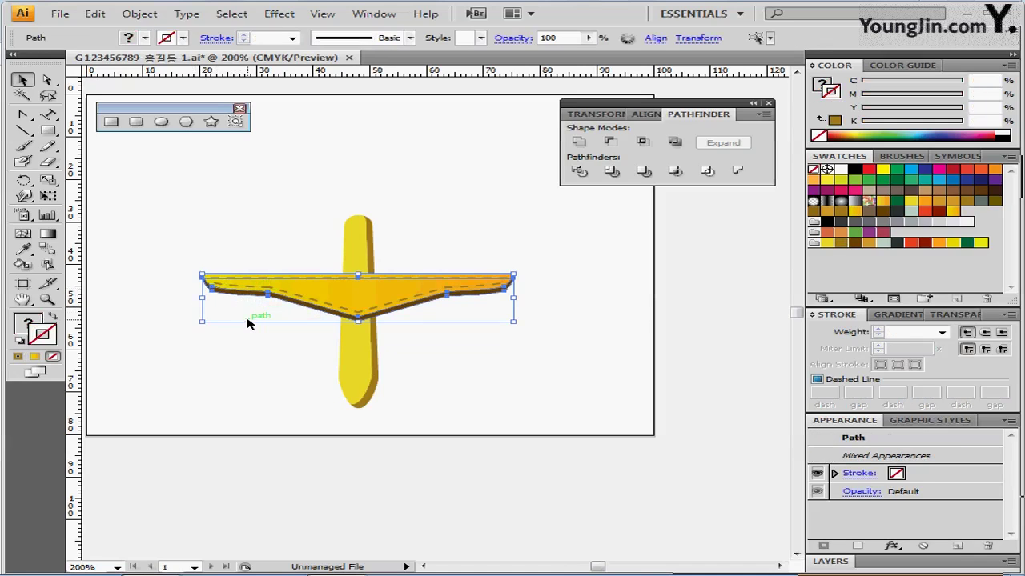
double_click(22, 82)
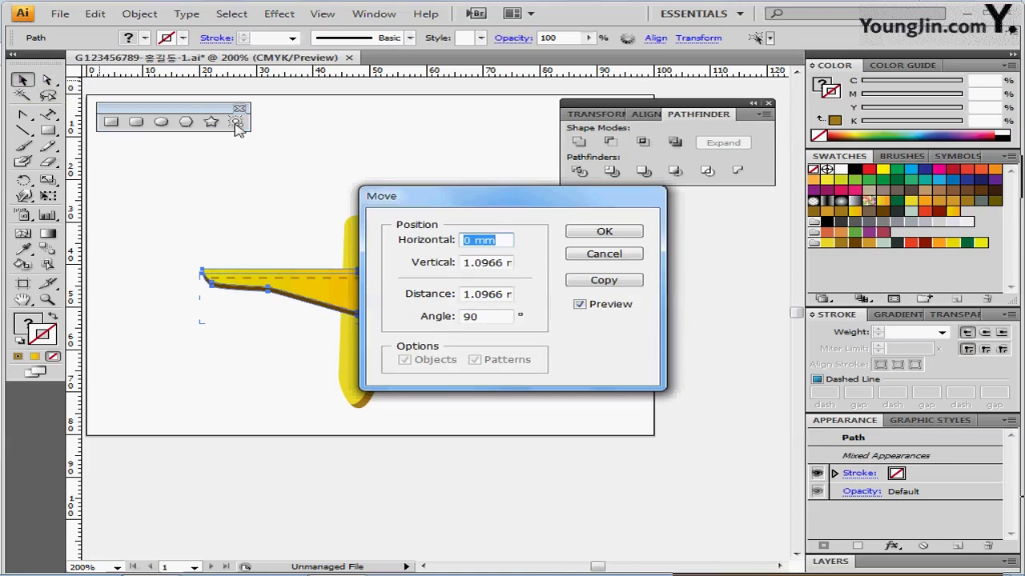
drag(432, 205, 547, 208)
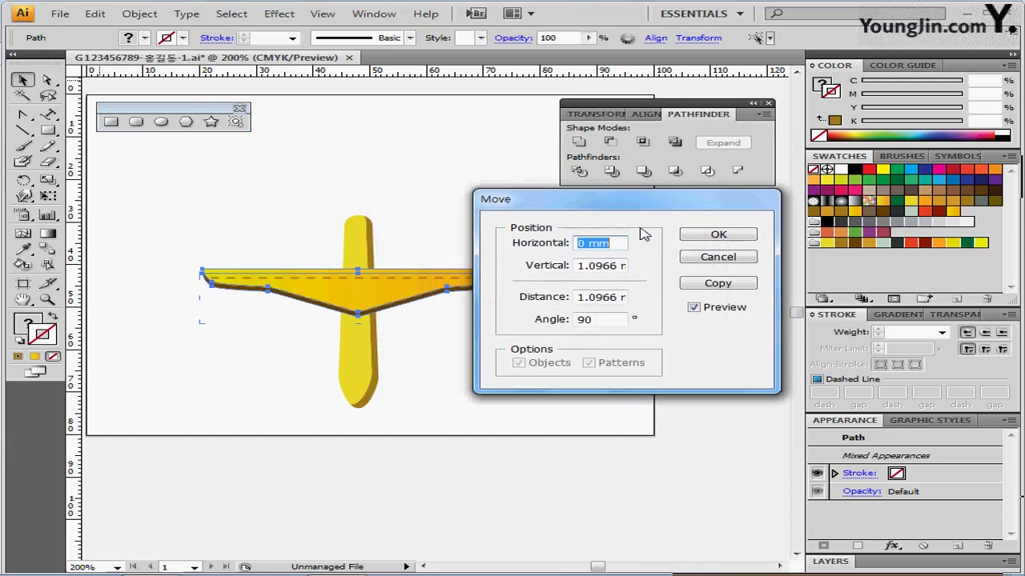
key(Tab)
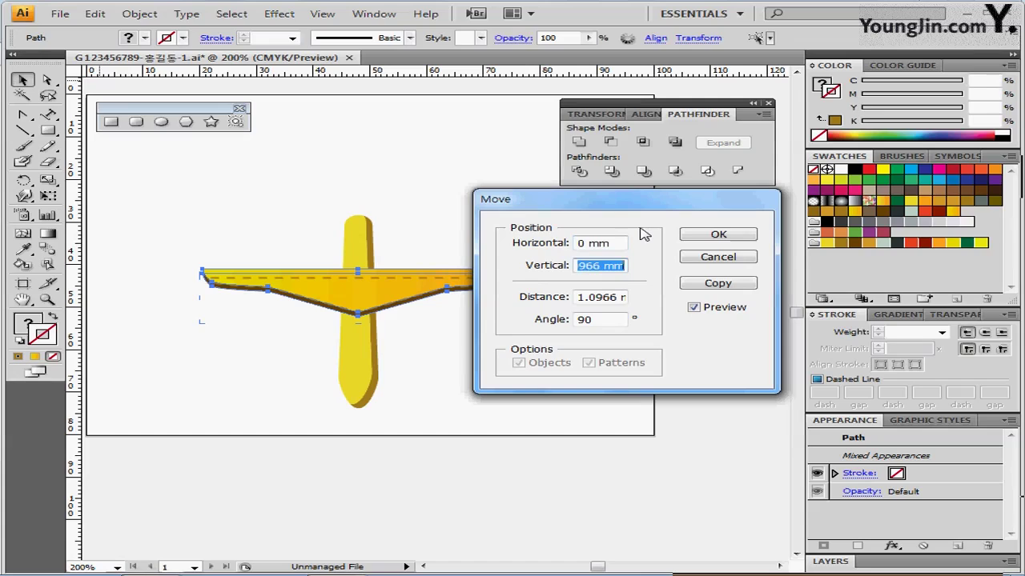
text(-5)
key(Tab)
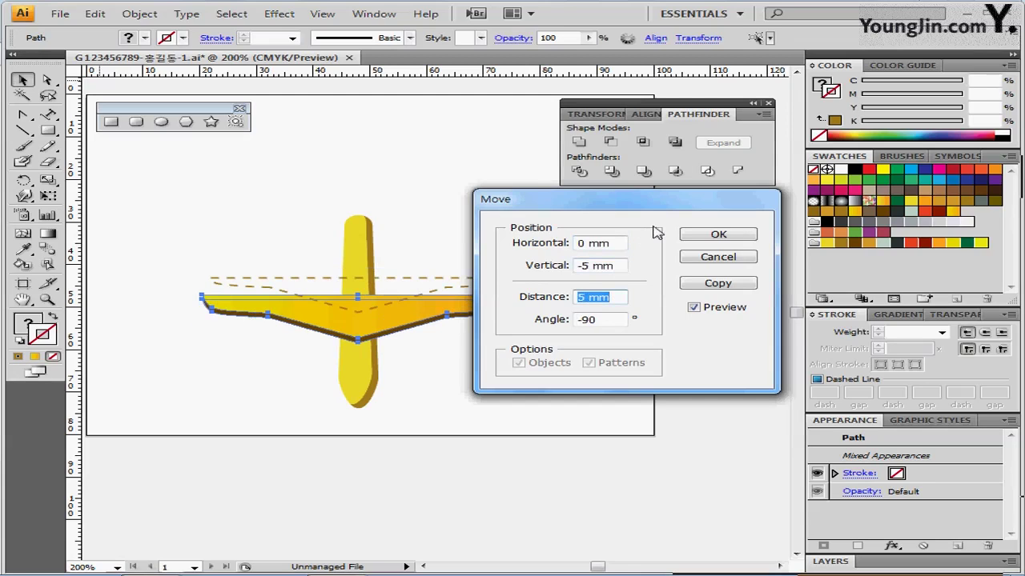
click(703, 286)
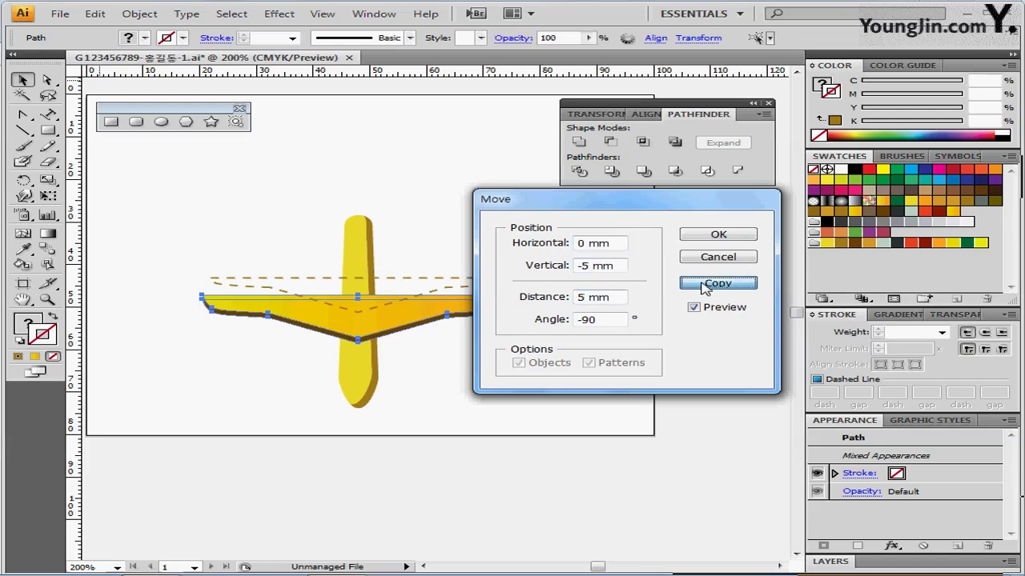
Step: Send the copied wing and its shadow to the back of the stacking order
right_click(395, 320)
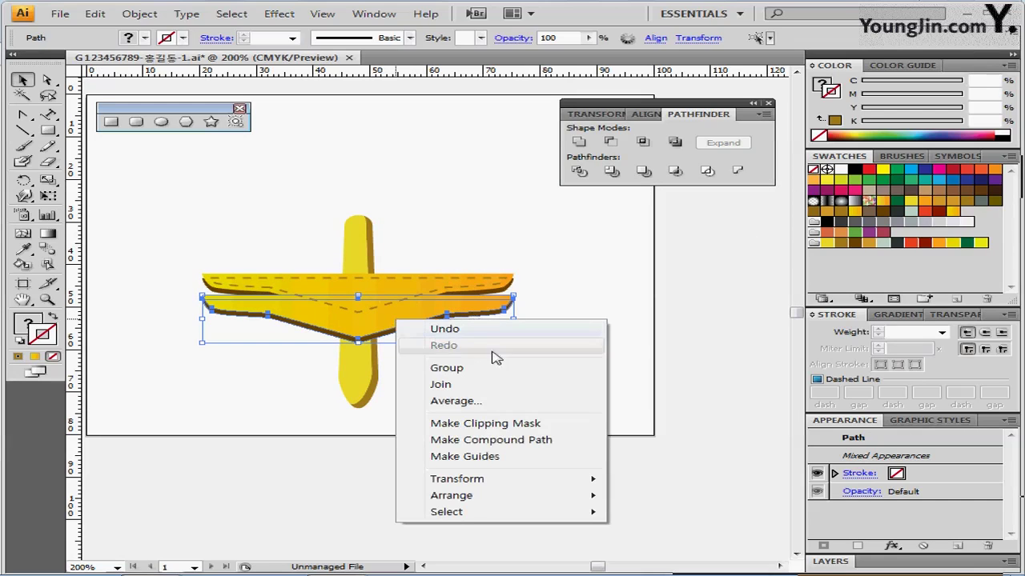
mouse_move(472, 496)
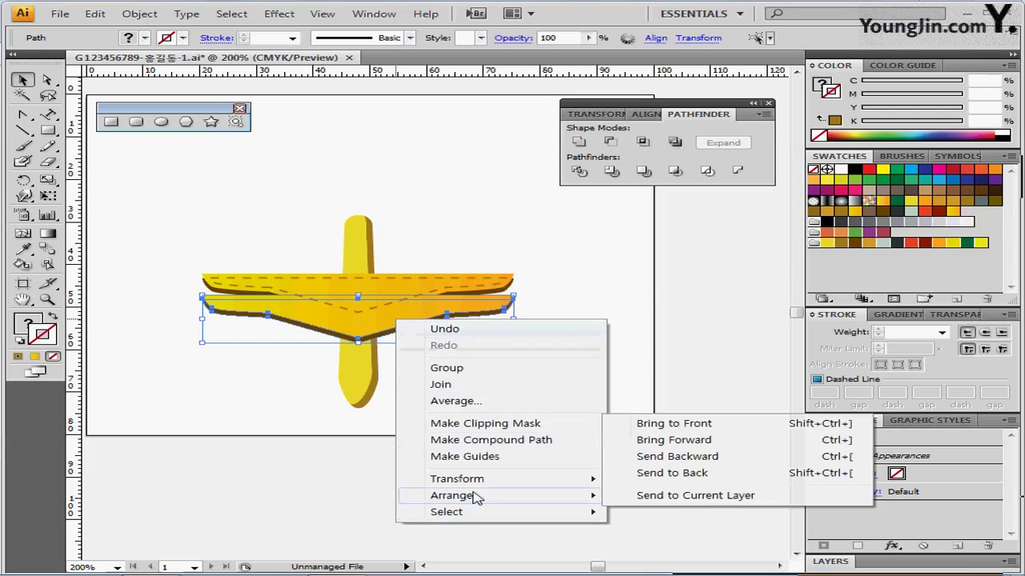
click(671, 473)
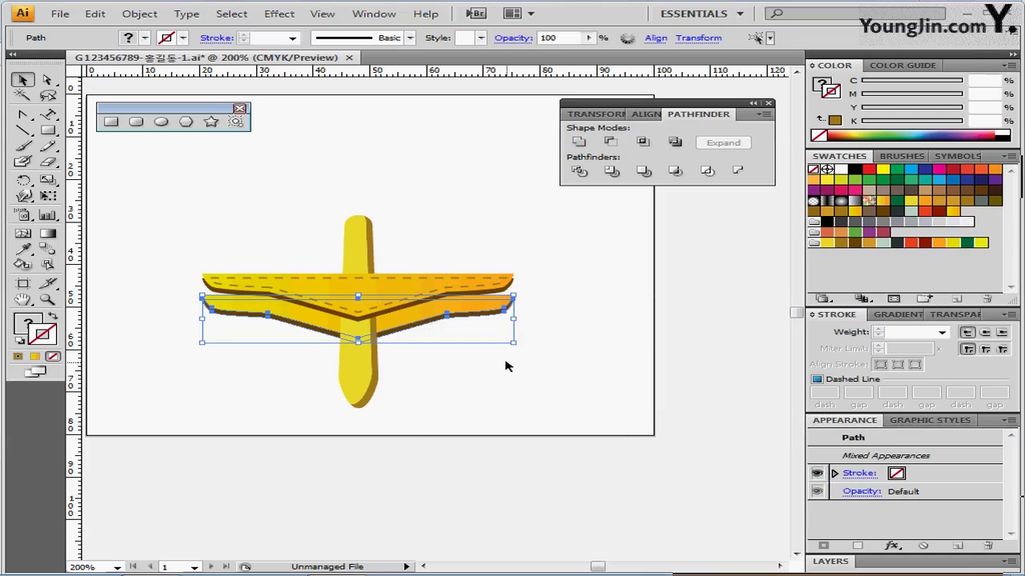
click(528, 356)
Step: Replace the lower wing's gradient with the solid ochre fill C0 M30 Y90 K20
click(469, 305)
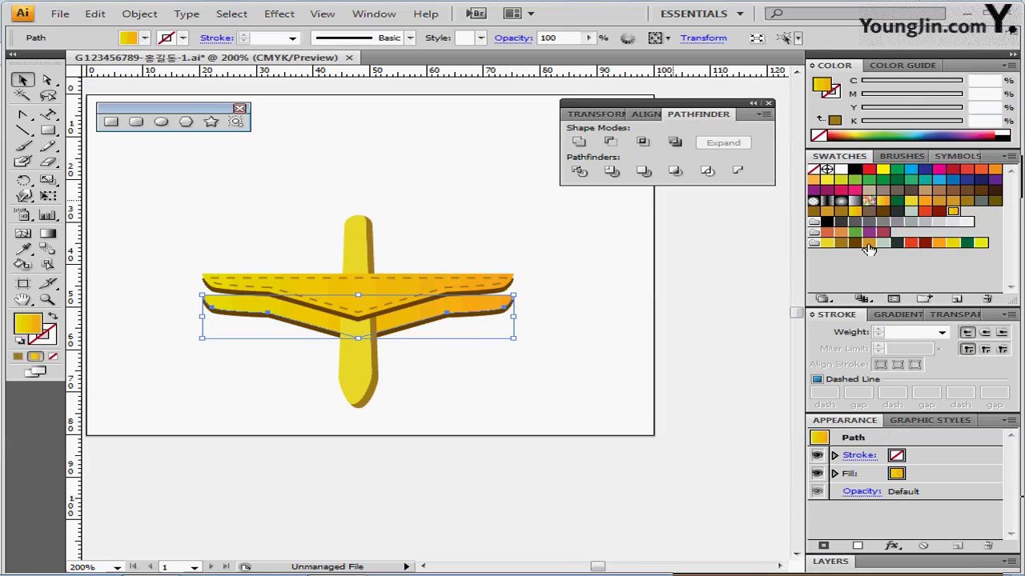
click(868, 243)
click(978, 94)
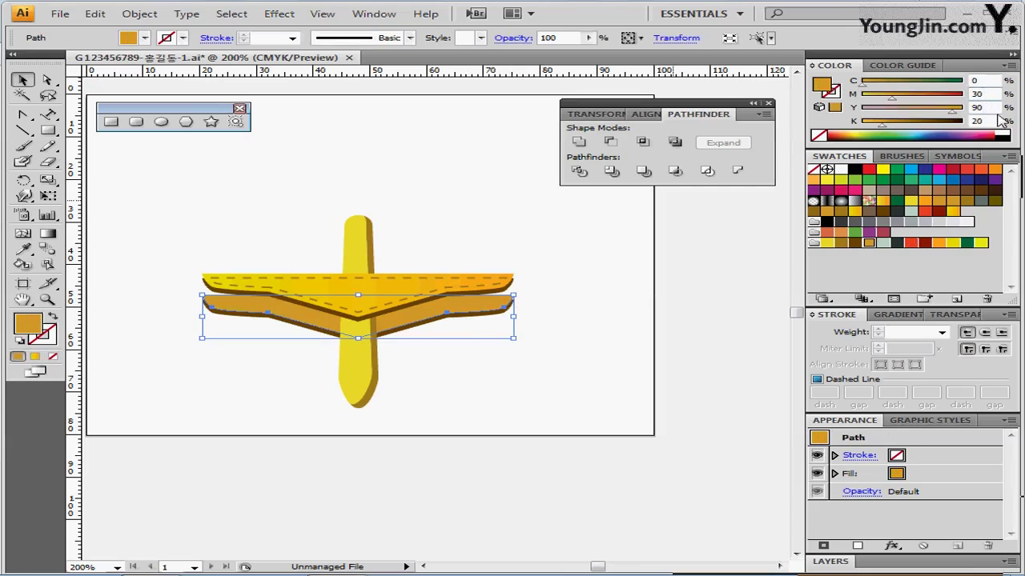
click(990, 121)
Step: Make a copy of the ochre lower wing scaled uniformly to 30%
click(48, 179)
drag(272, 120, 293, 163)
alt+click(453, 141)
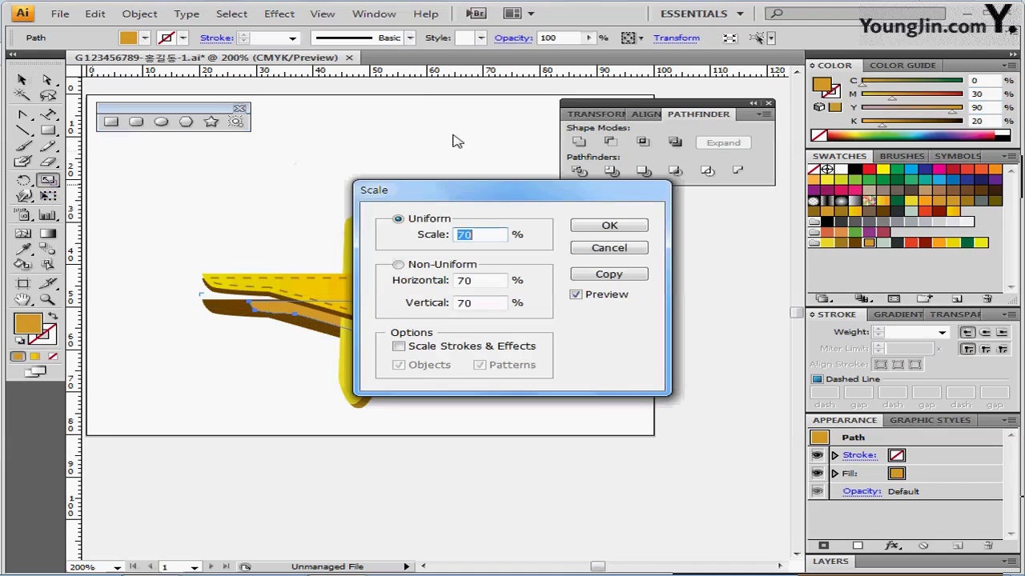
text(30)
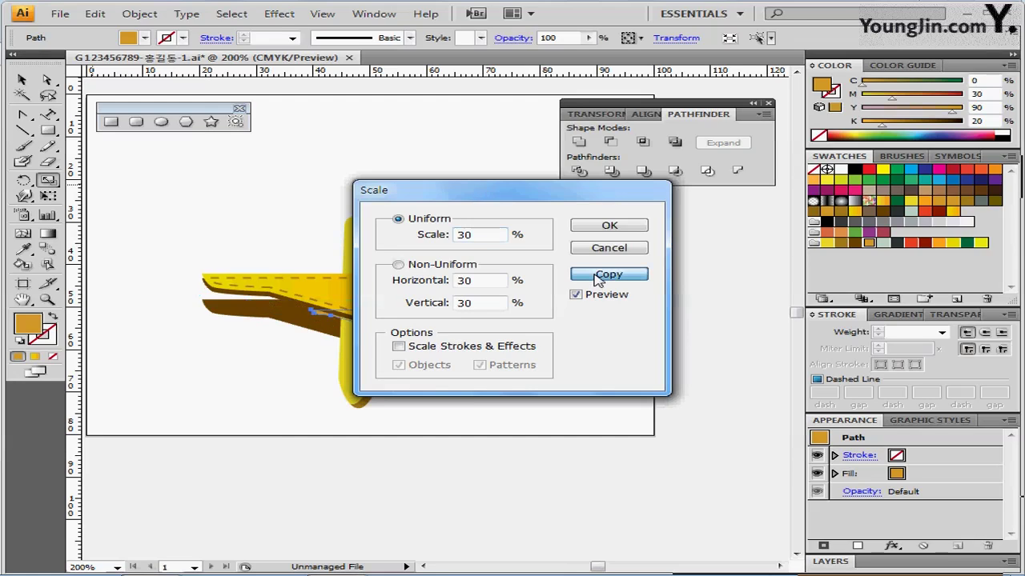
click(608, 274)
Step: Move the small wing copy straight up onto the narrow rear end of the fuselage as the tailplane
drag(370, 323, 383, 297)
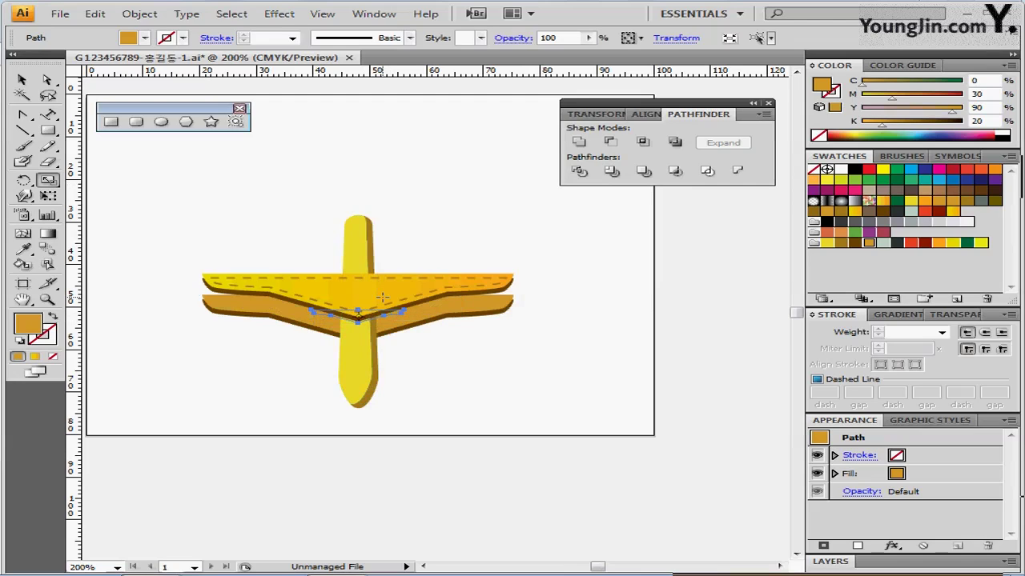
key(Up)
key(Up)
key(Up)
key(Up)
key(Up)
key(Up)
key(Up)
key(Up)
key(Up)
key(Up)
key(Up)
key(Up)
key(Up)
key(Up)
key(Up)
key(Up)
key(Up)
key(Up)
key(Up)
key(Up)
key(Up)
key(Up)
key(Up)
key(Up)
key(Up)
key(Up)
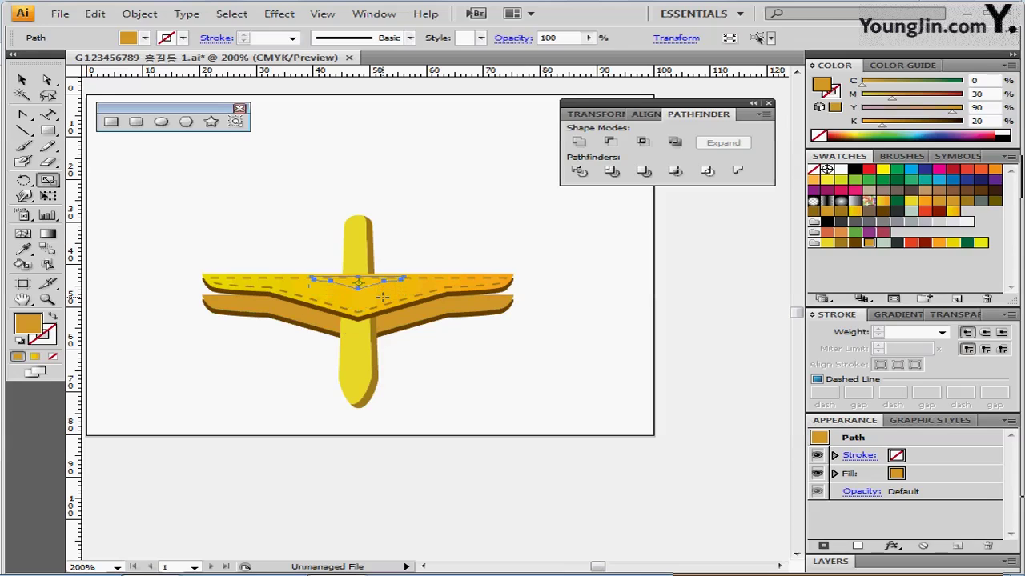
key(Up)
key(Up)
key(Up)
key(Up)
key(Up)
key(Up)
key(Up)
key(Up)
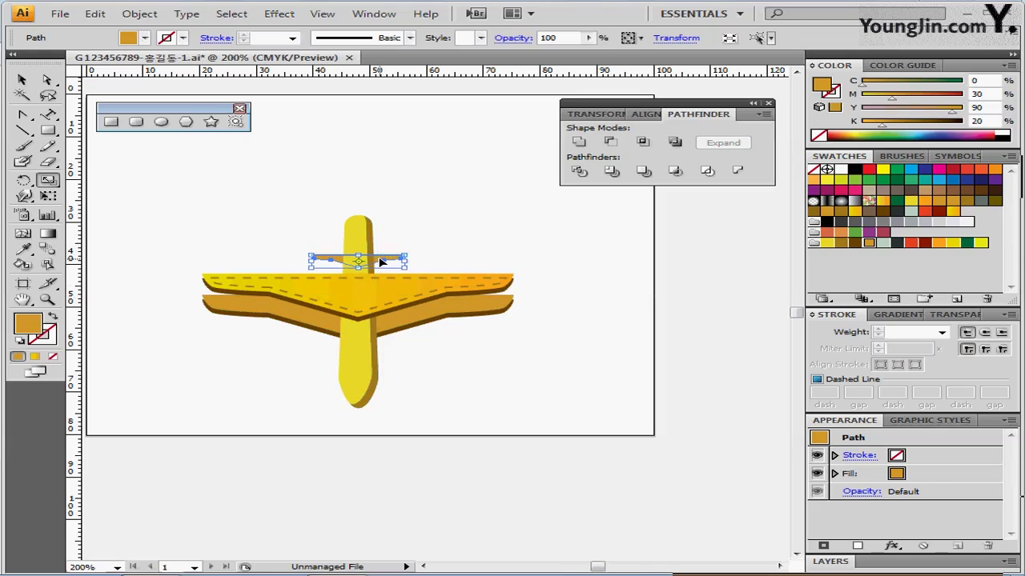
drag(383, 264, 383, 231)
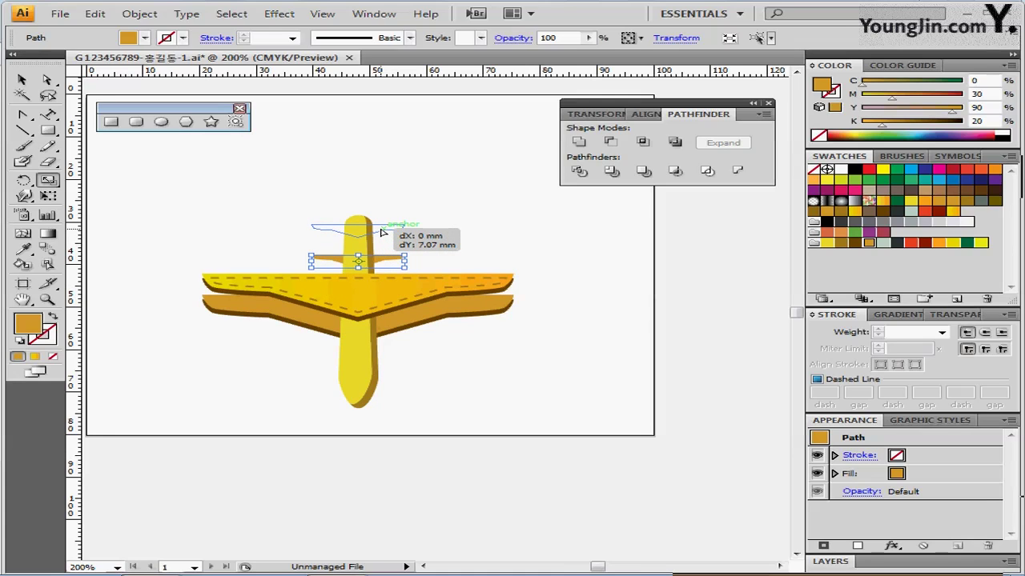
drag(382, 232, 382, 232)
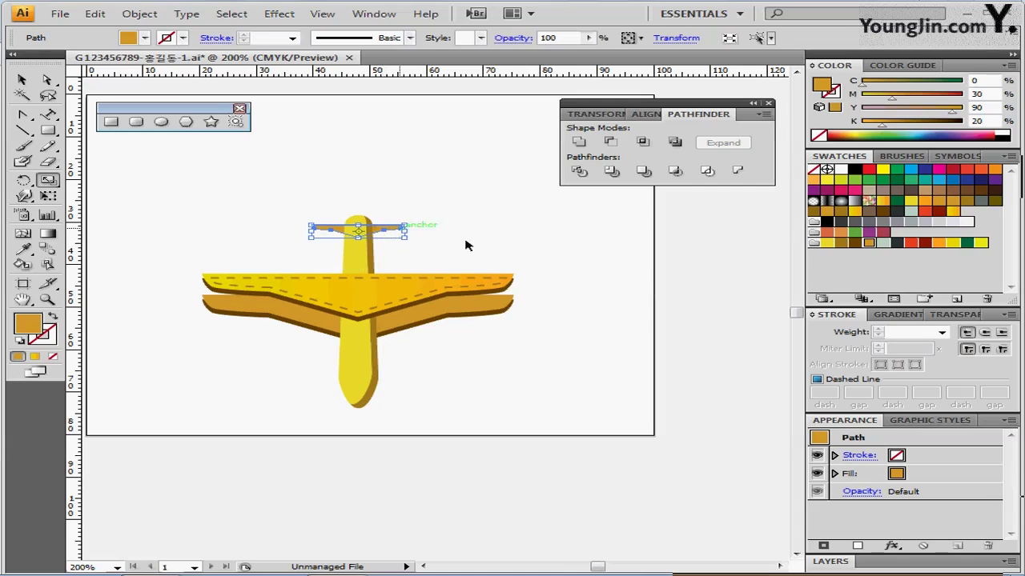
Step: Draw a vertical ochre rounded rectangle about 1.3 mm wide and 9.2 mm high over the fuselage's tail end
click(137, 124)
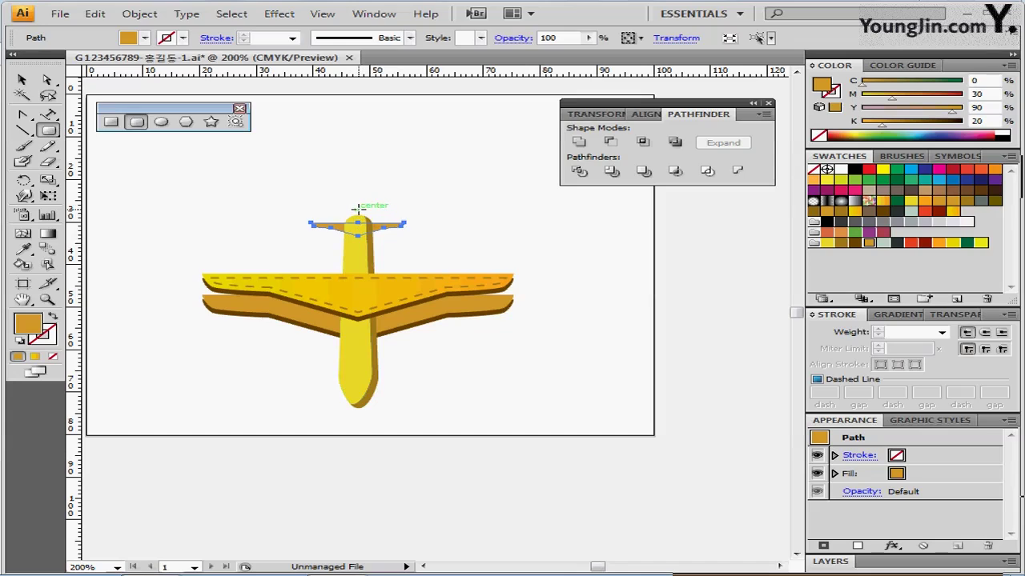
mouse_move(357, 210)
mouse_down()
mouse_move(366, 216)
mouse_move(361, 228)
mouse_up()
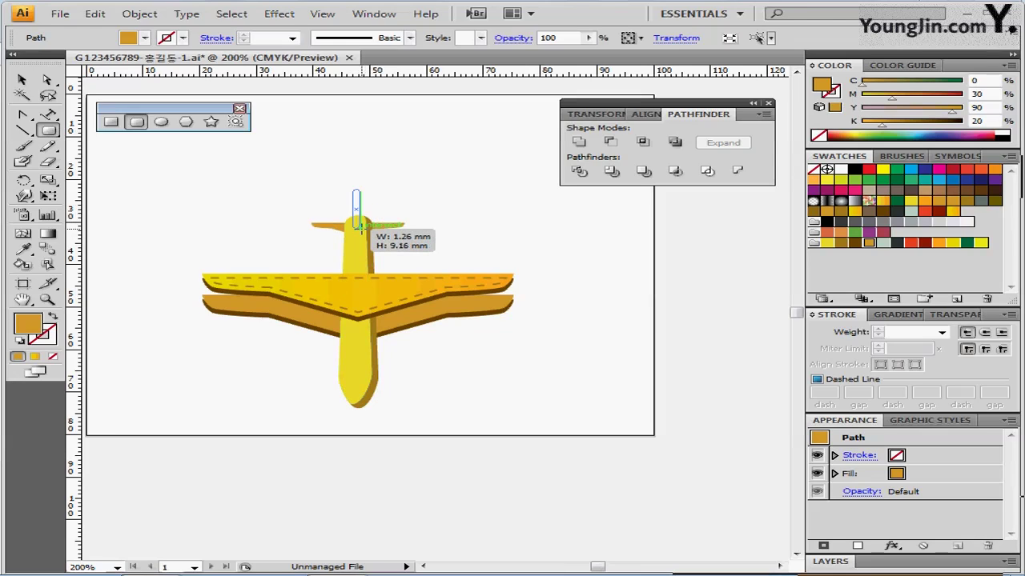
drag(361, 226, 362, 228)
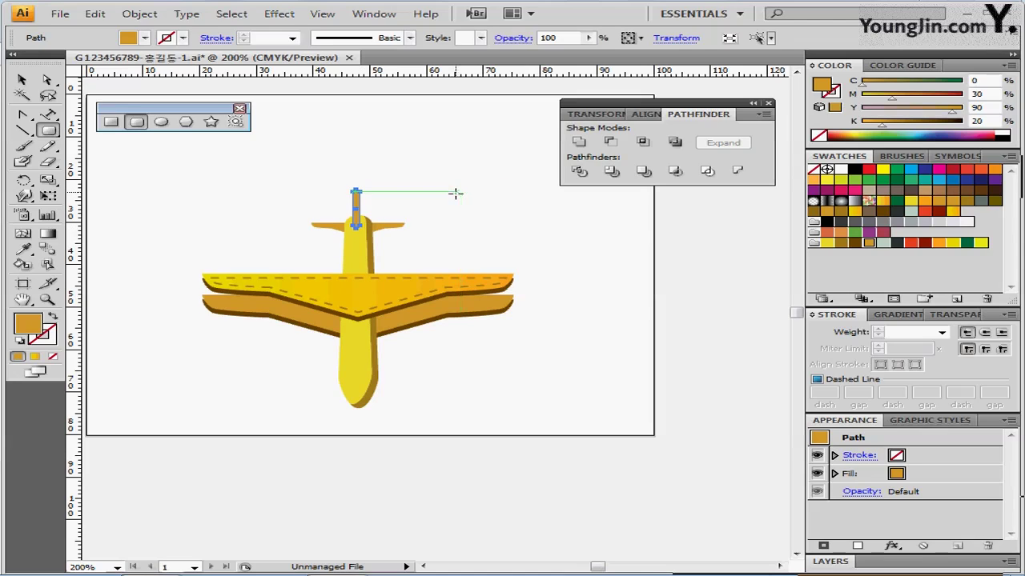
Step: Scale the tail fin's upper anchor points closer together so the fin tapers towards its outer end
click(47, 80)
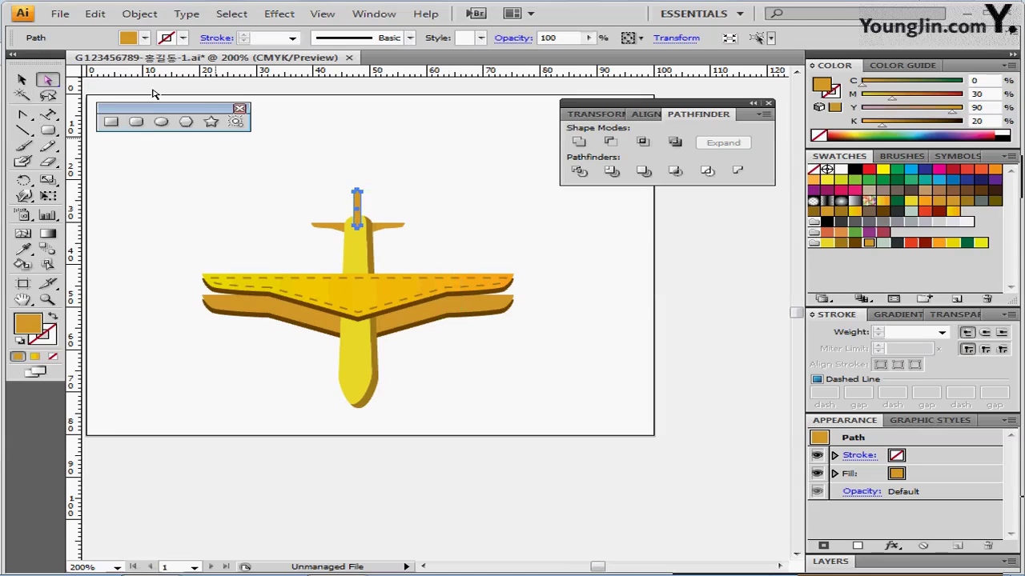
drag(310, 156, 390, 199)
drag(391, 204, 391, 204)
click(47, 181)
drag(220, 185, 265, 186)
ctrl+click(448, 179)
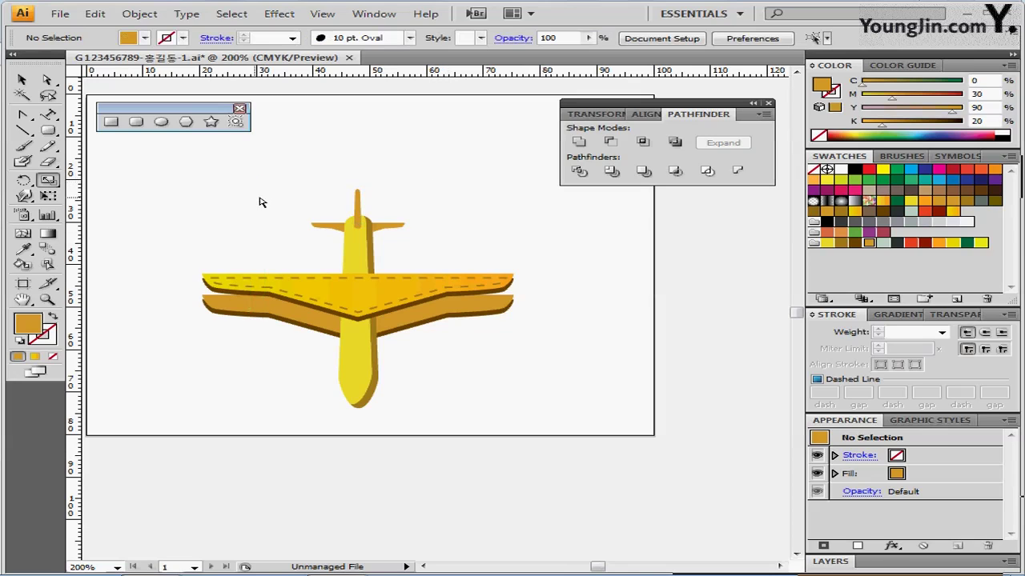
Step: Draw a fuselage-wide rectangle over the centre of the wings and fill it with brown C0 M30 Y90 K40
drag(407, 327, 387, 269)
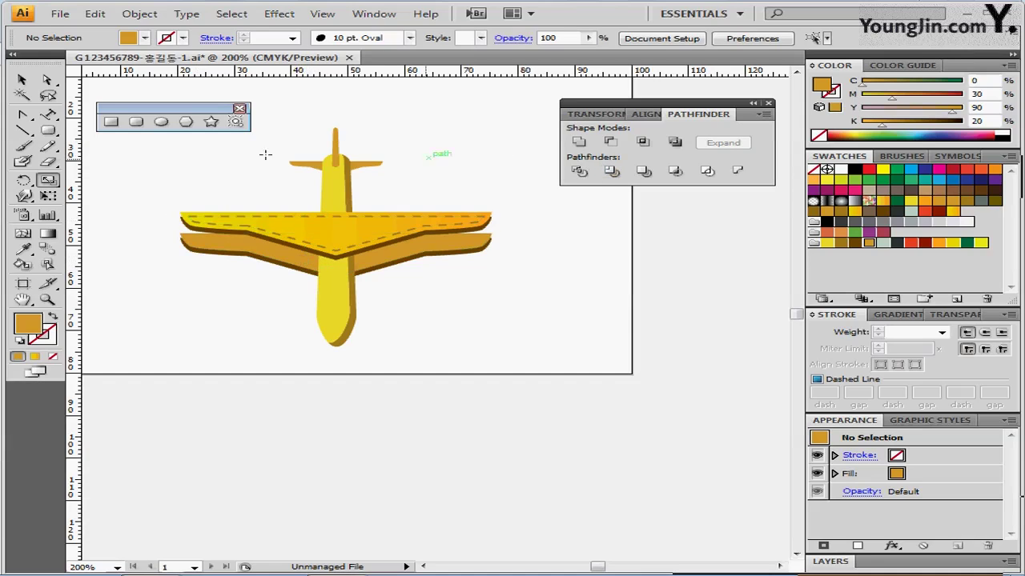
key(m)
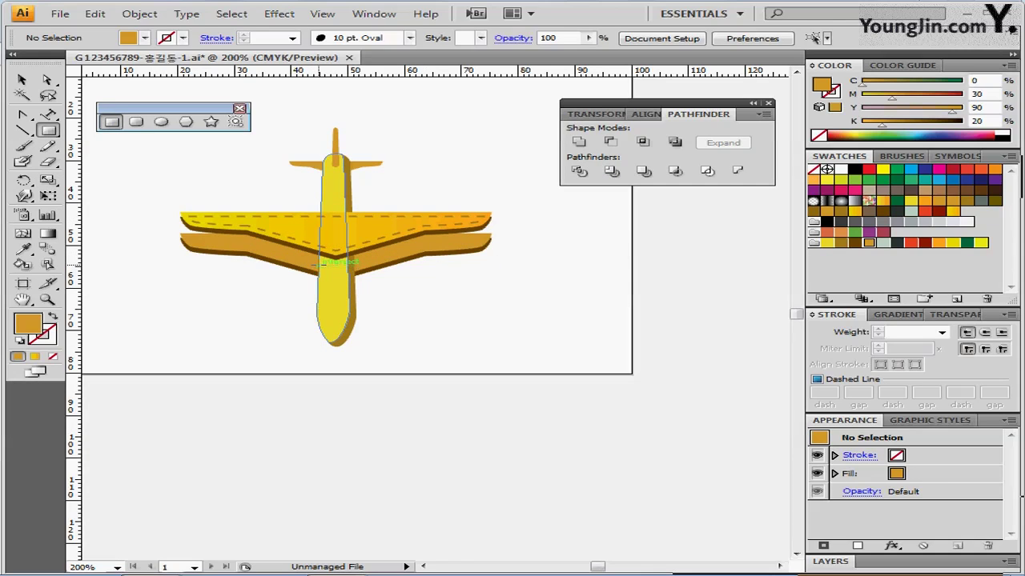
drag(321, 262, 355, 235)
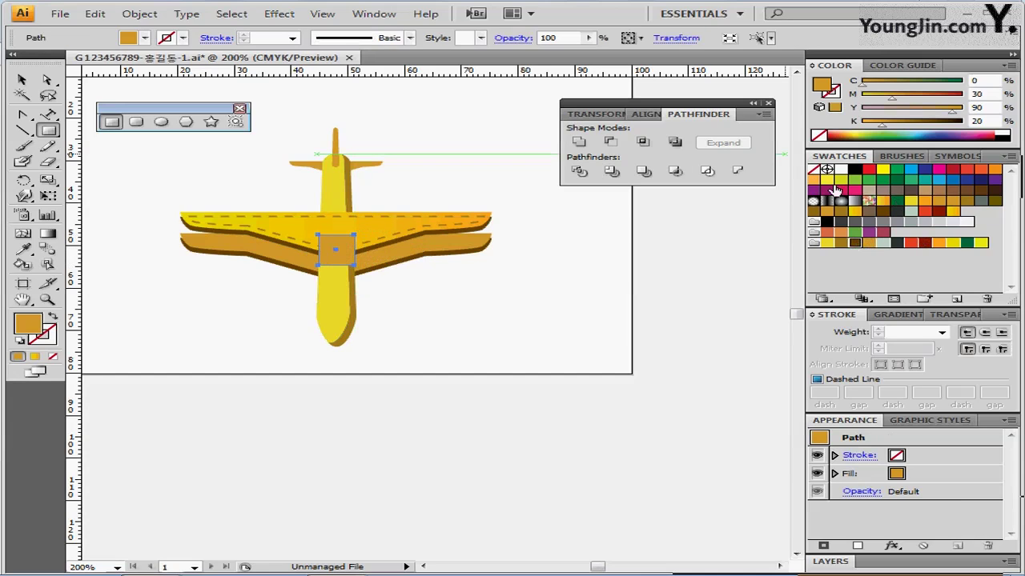
click(855, 243)
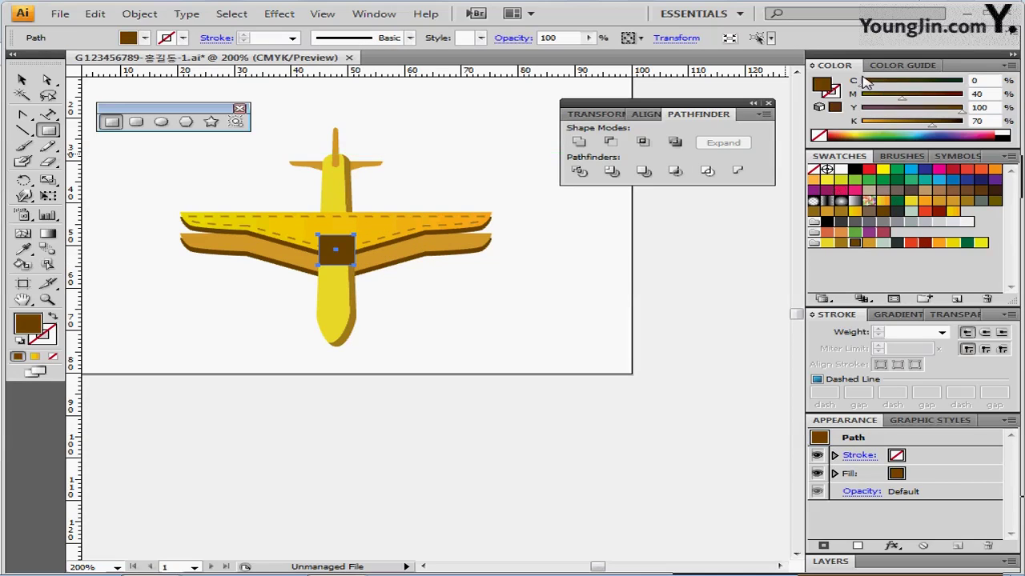
click(840, 242)
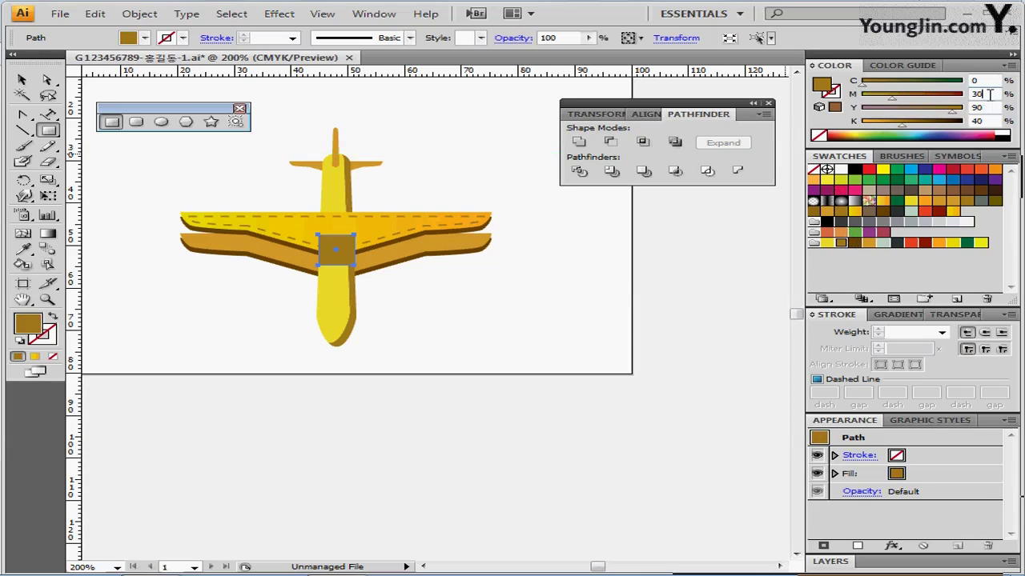
click(989, 120)
double_click(990, 120)
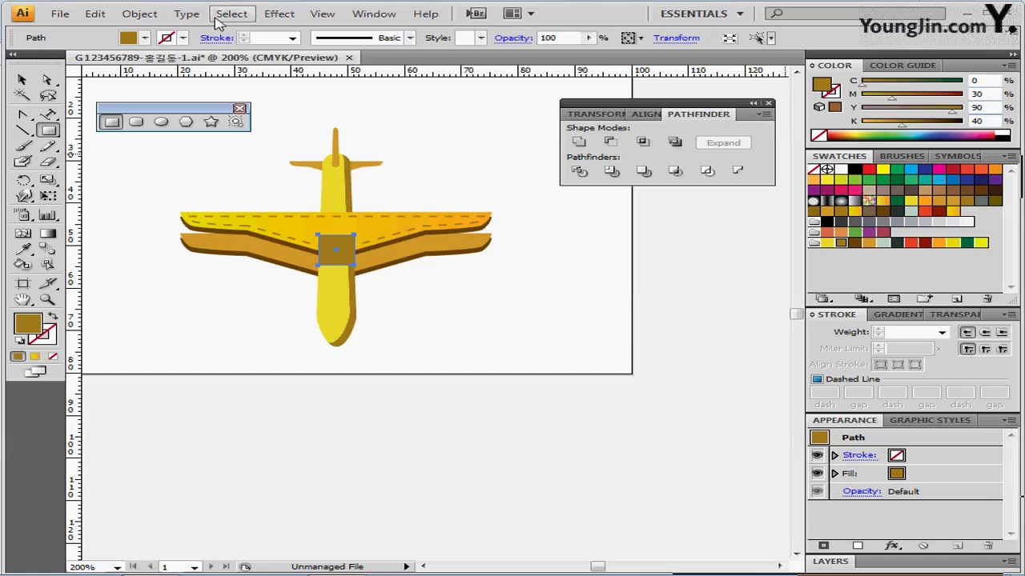
Step: Add midpoint anchor points to the brown centre rectangle and raise its lower middle anchor about 1.3 mm
click(144, 18)
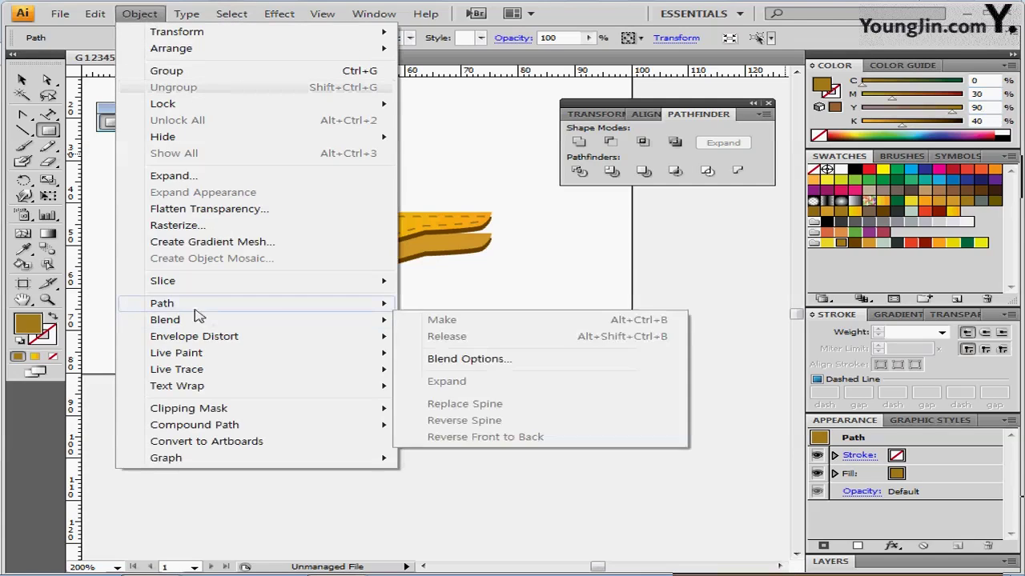
mouse_move(195, 309)
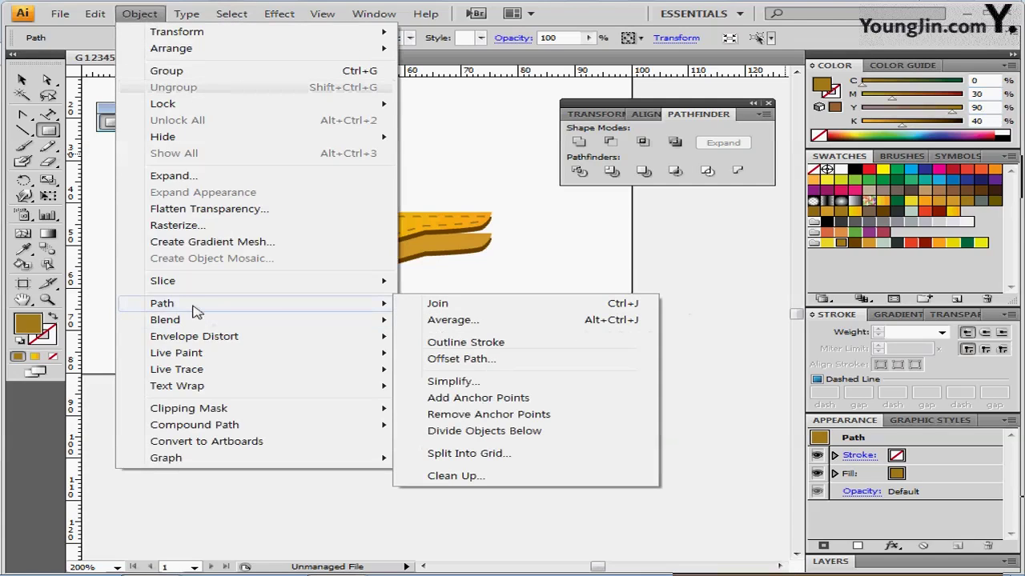
click(501, 402)
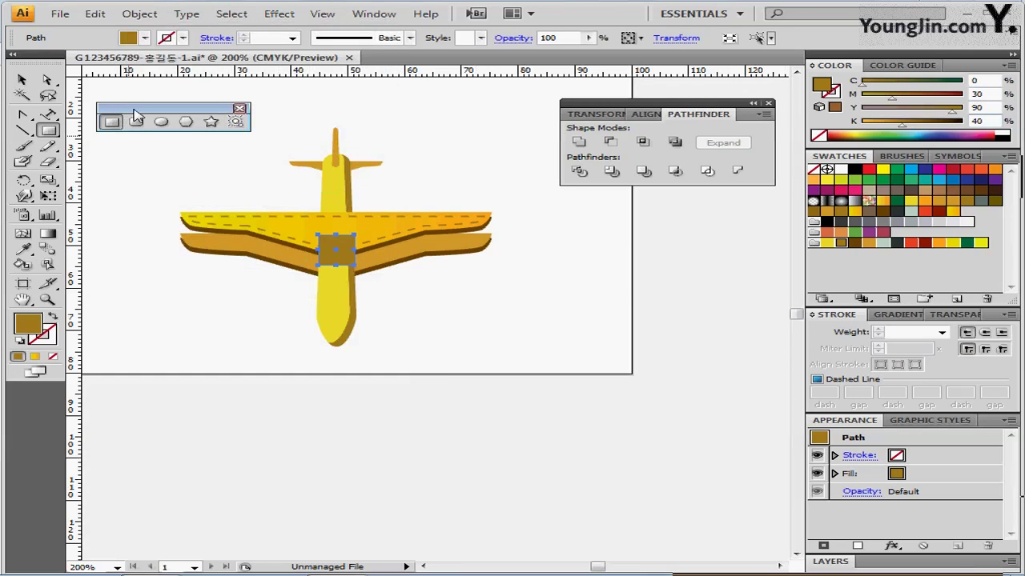
click(47, 80)
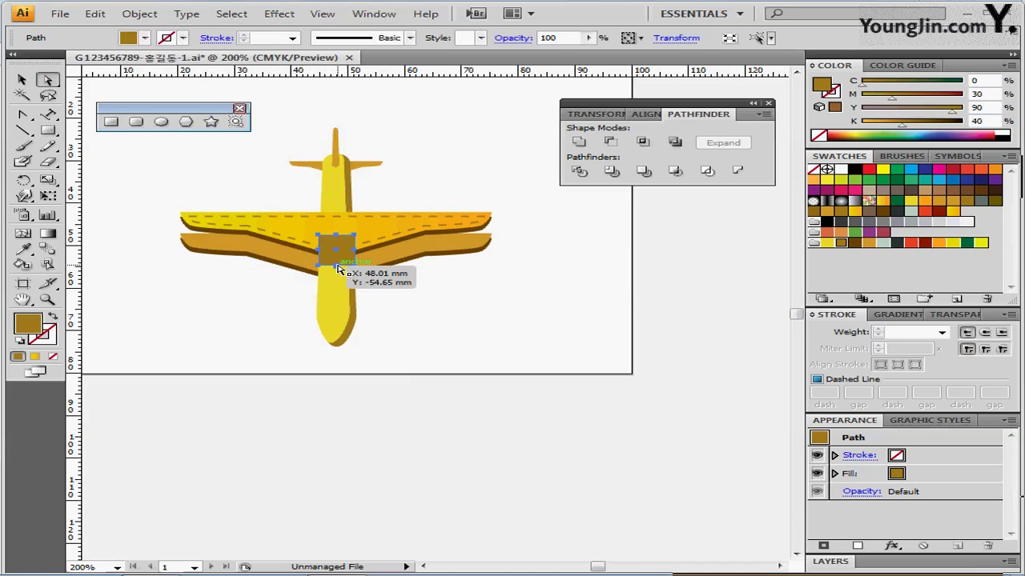
click(337, 267)
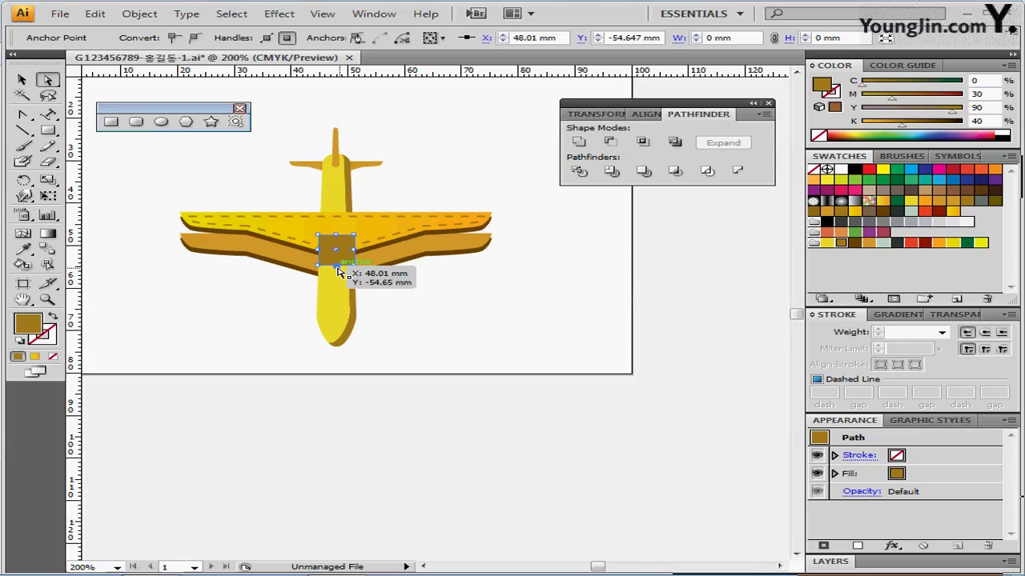
drag(337, 267, 337, 261)
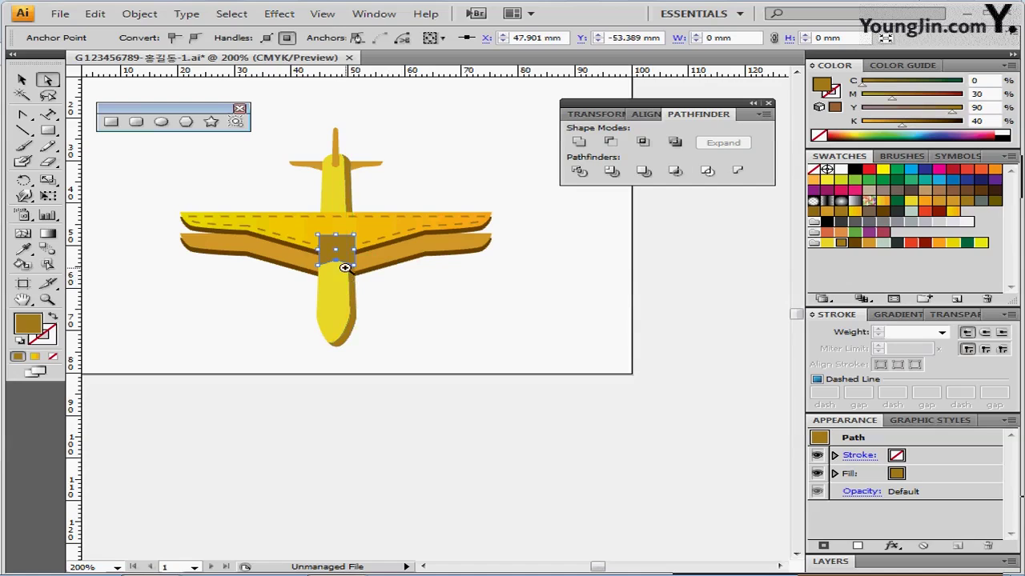
Step: Convert the raised middle anchor to a smooth point so the brown rectangle's lower edge forms a rounded arch over the fuselage
key(ctrl+plus)
key(ctrl+plus)
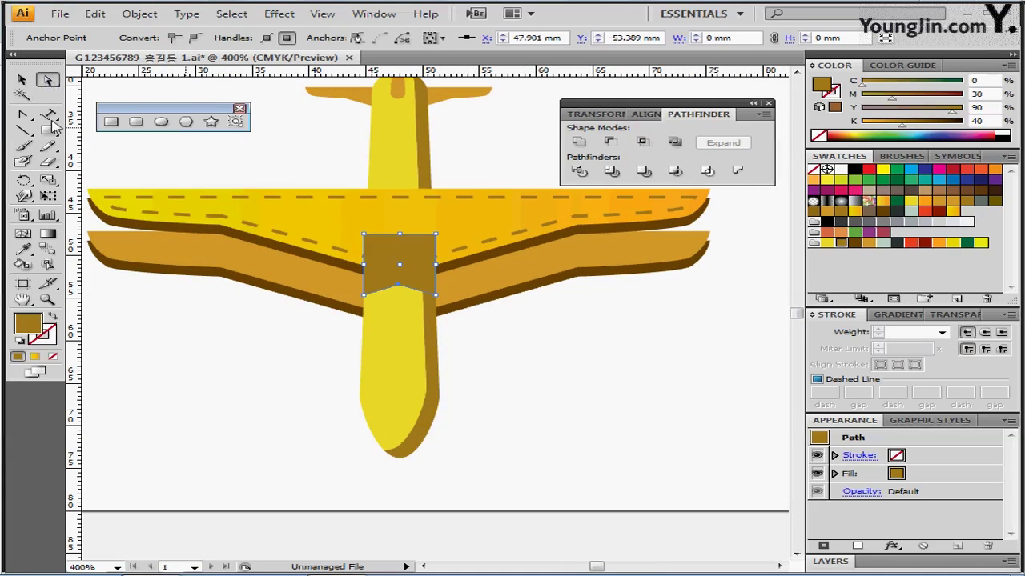
click(26, 117)
drag(30, 118, 116, 166)
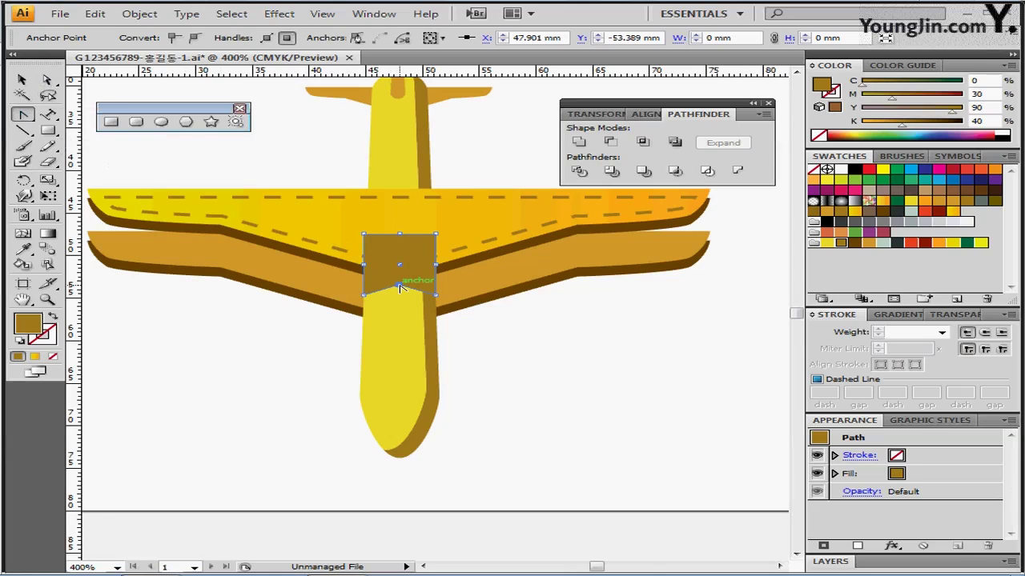
drag(400, 286, 429, 286)
drag(429, 287, 433, 301)
drag(432, 300, 424, 285)
ctrl+alt+click(414, 313)
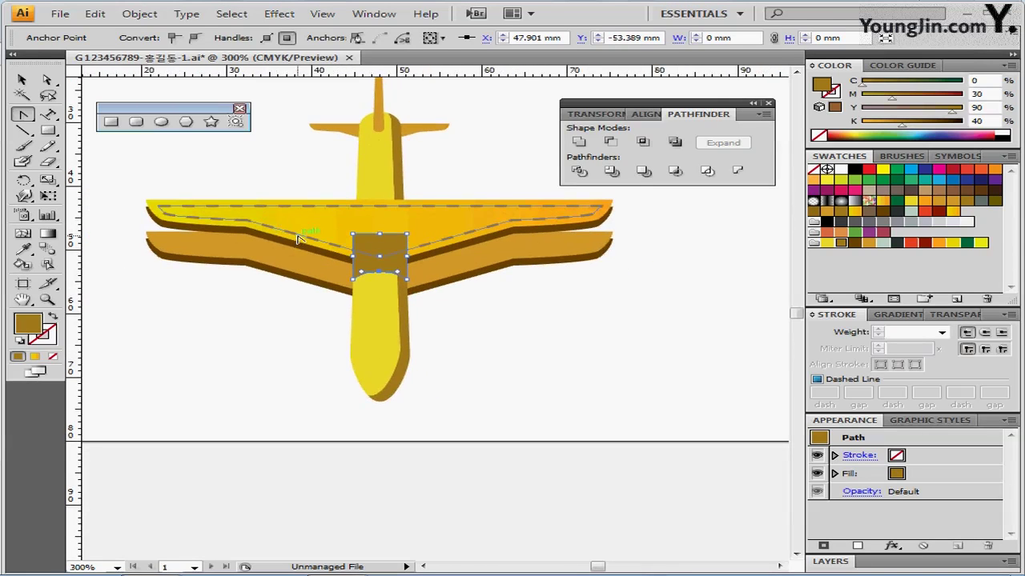
Step: Draw a vertical strut line between the wings near the left tip, with a 2 pt dark brown C0 M40 Y100 K70 stroke
click(111, 122)
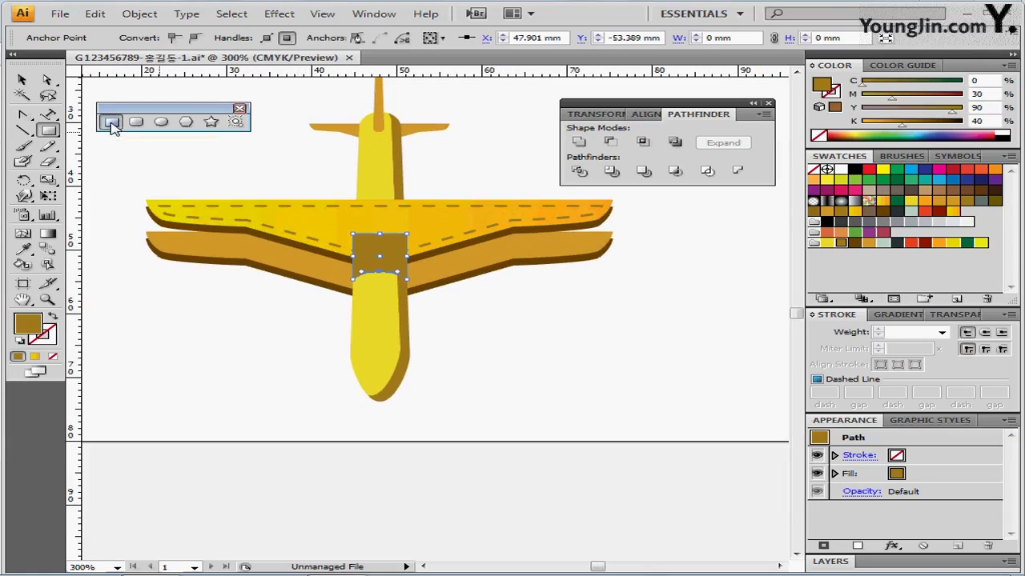
click(23, 130)
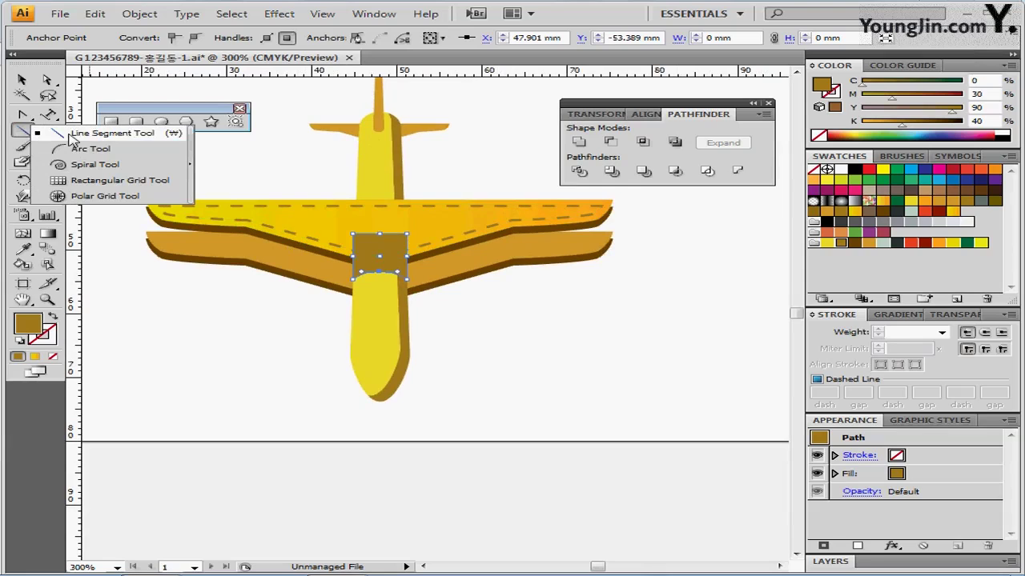
click(82, 133)
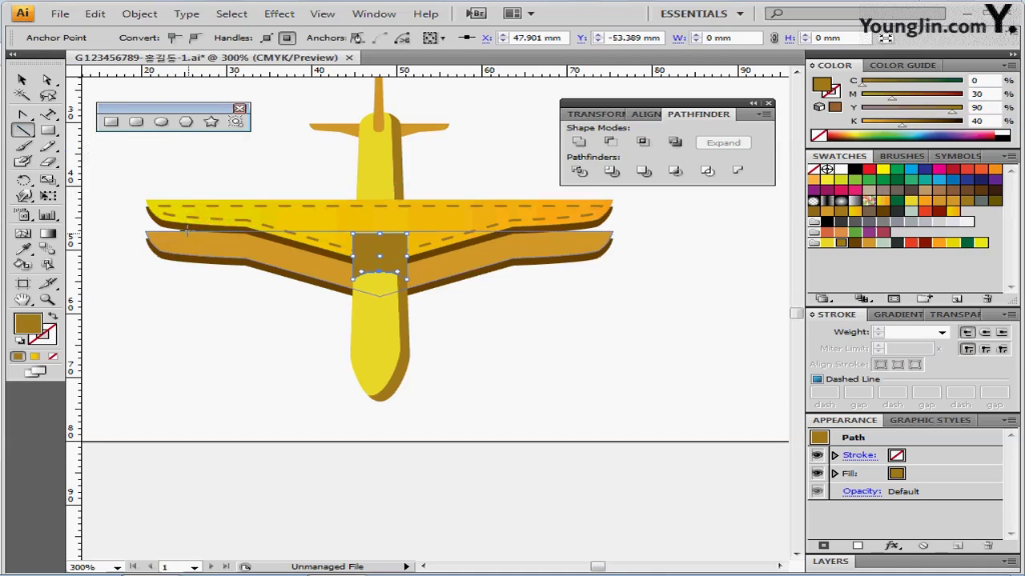
drag(172, 220, 171, 257)
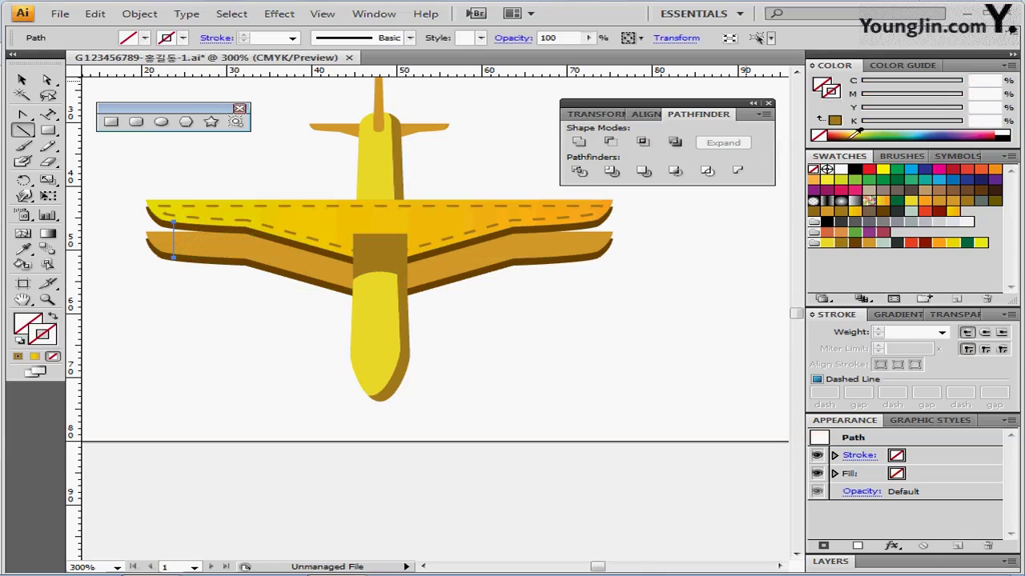
click(835, 120)
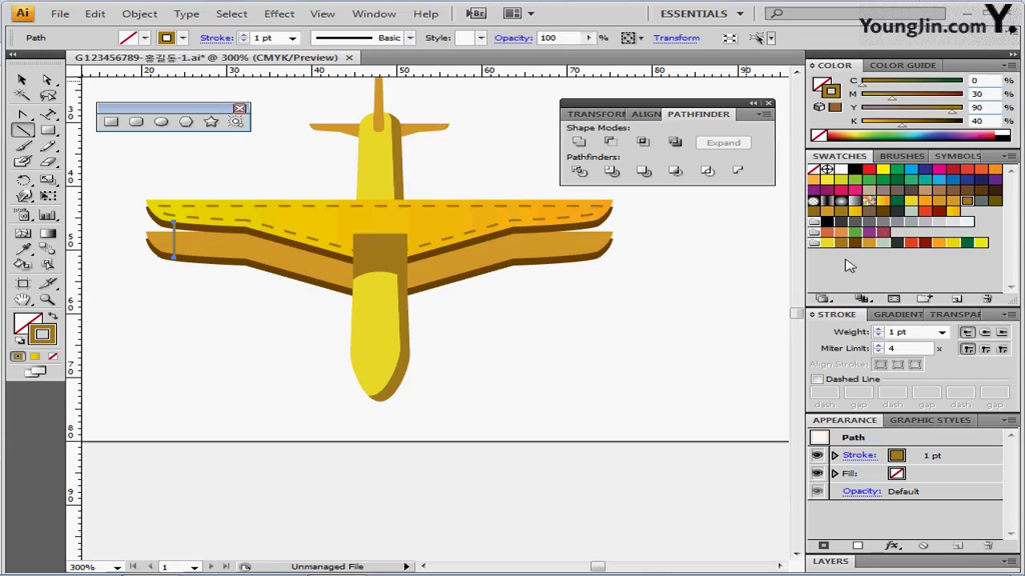
click(855, 243)
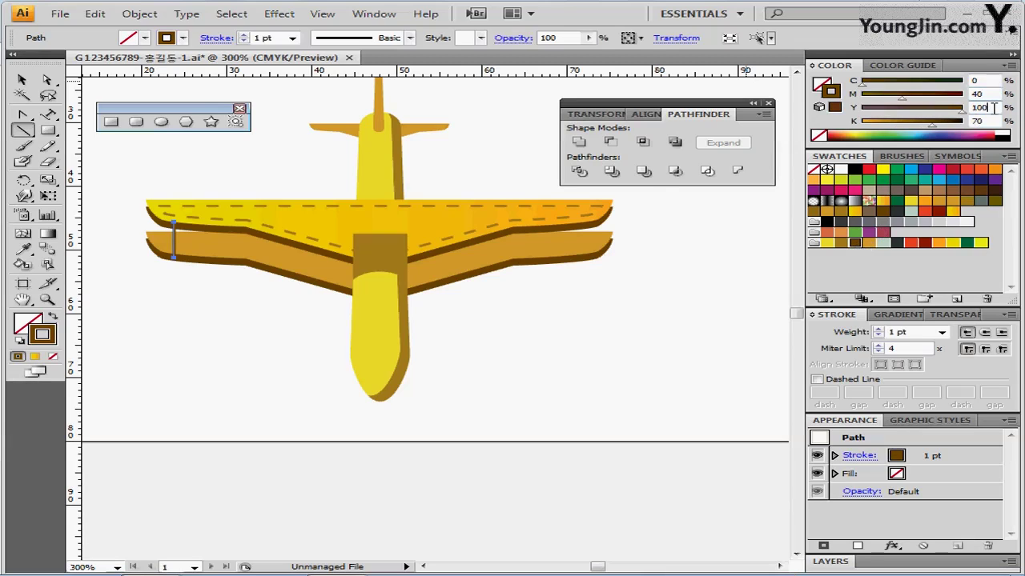
click(878, 329)
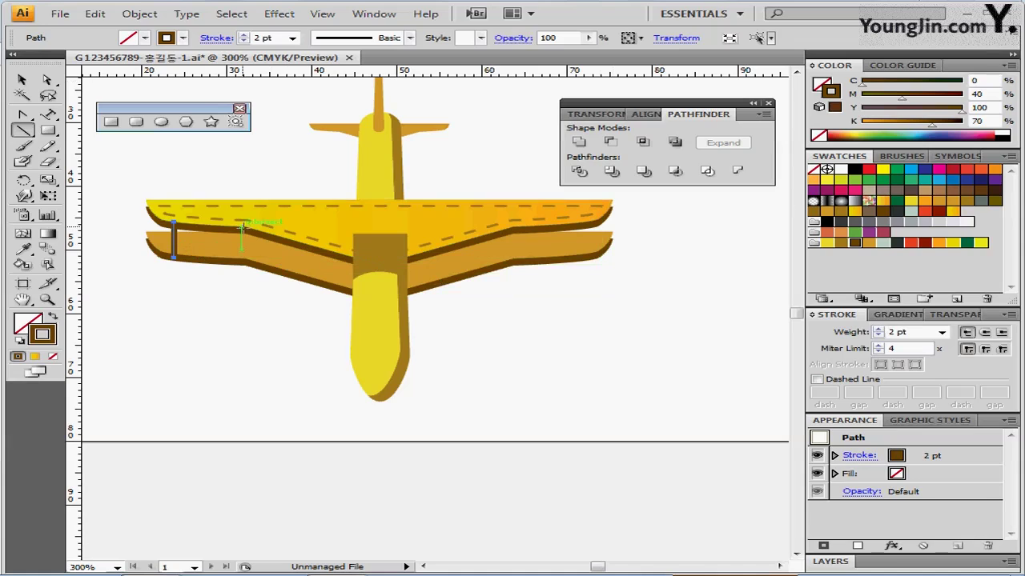
Step: Draw a second vertical strut at the left wings' bend and a diagonal strut from the upper wing to the fuselage
drag(250, 225, 250, 261)
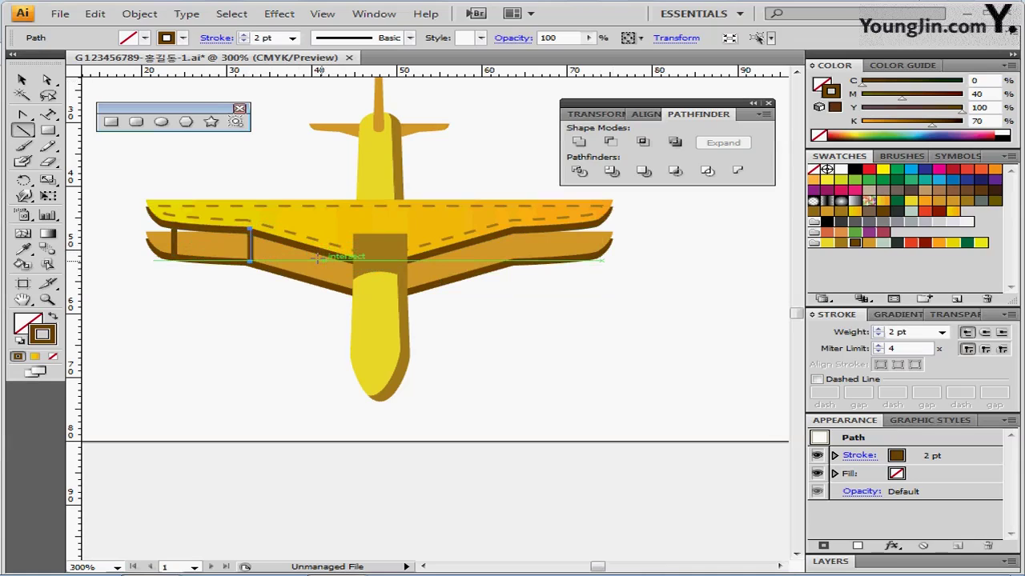
drag(317, 249, 357, 285)
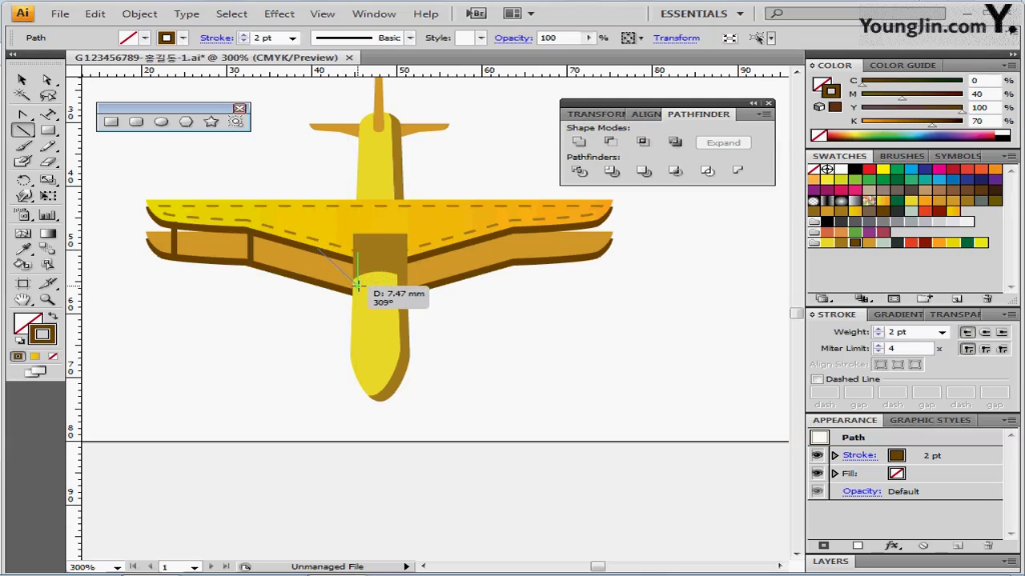
drag(357, 284, 357, 284)
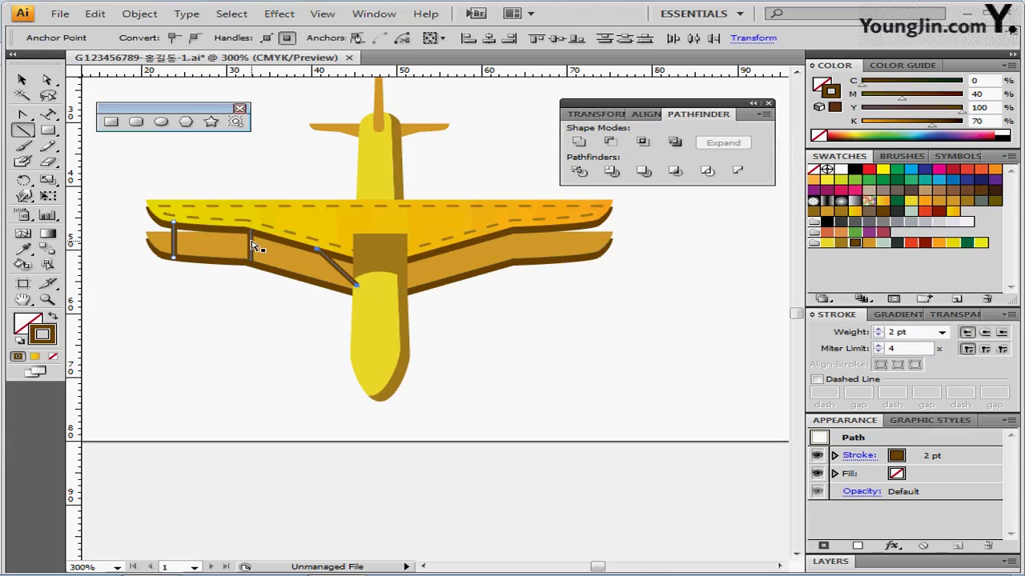
Step: Convert the strokes of all three left-hand struts to outlined shapes and clear the selection
drag(250, 230, 249, 261)
click(147, 17)
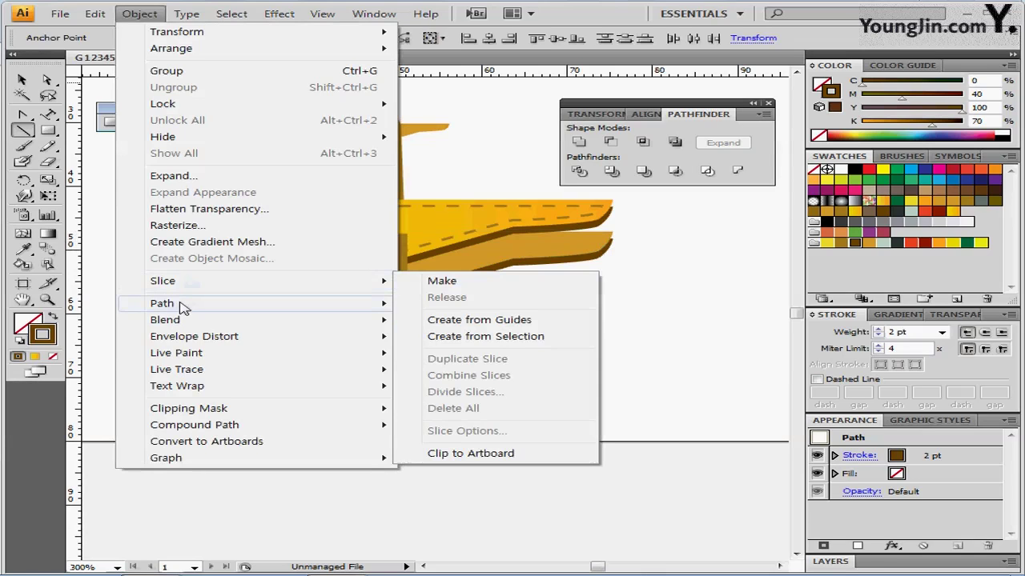
mouse_move(181, 308)
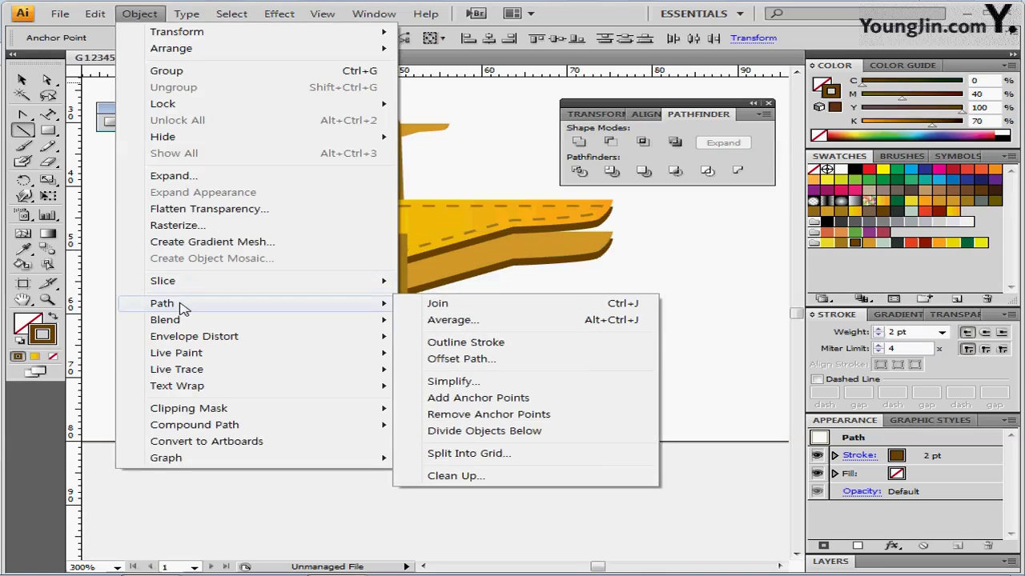
click(462, 344)
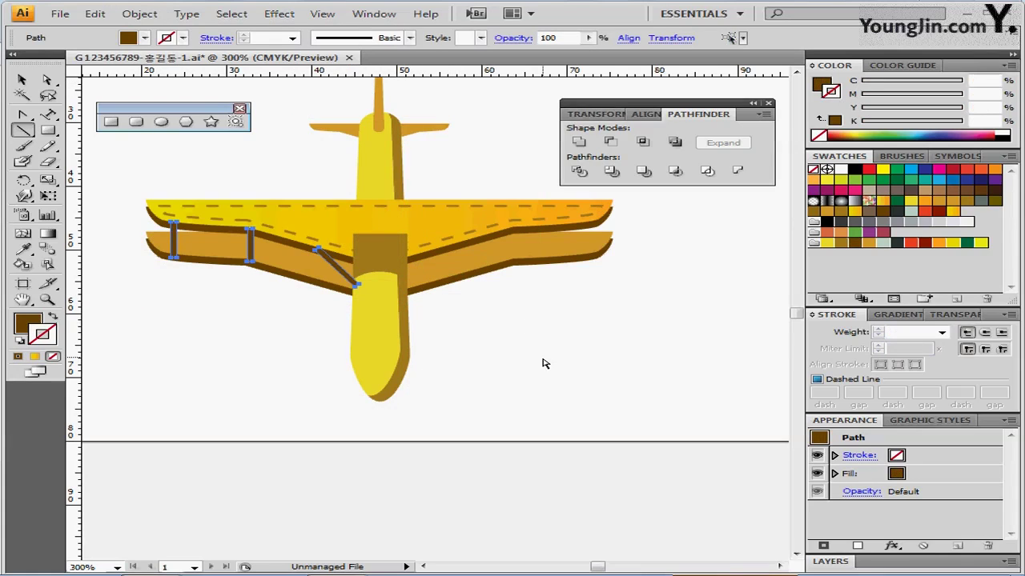
key(ctrl+shift+a)
Step: Create an ellipse 3 mm wide and 6 mm high below the left wing and fill it with pale grey-green C20 M0 Y20 K10
click(160, 121)
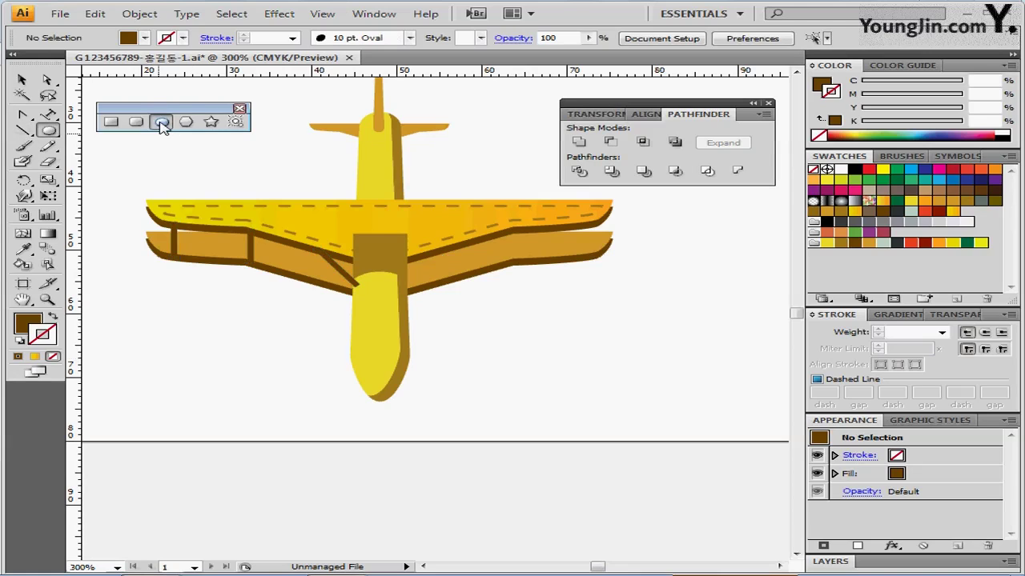
drag(402, 320, 374, 298)
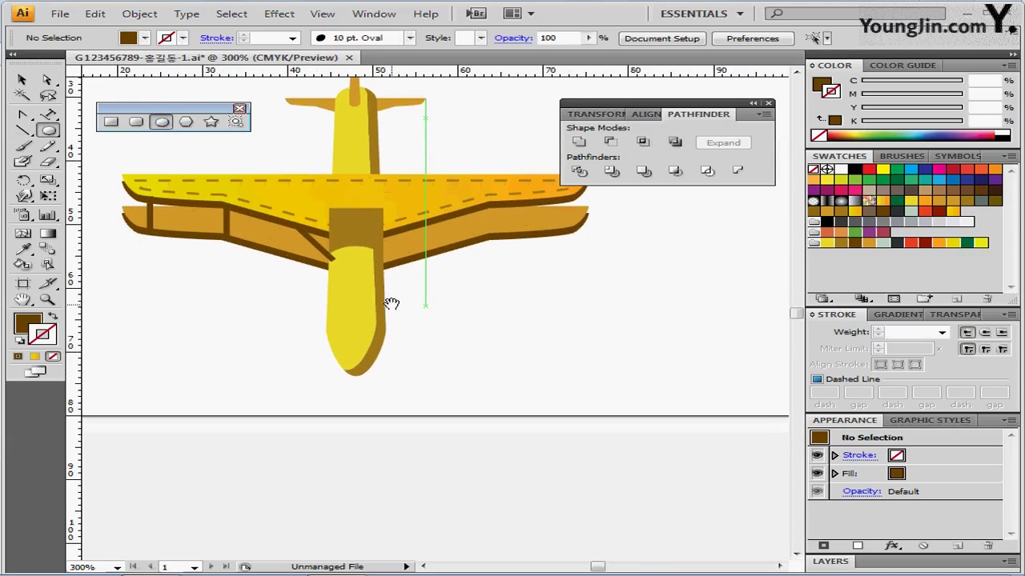
click(194, 268)
text(3)
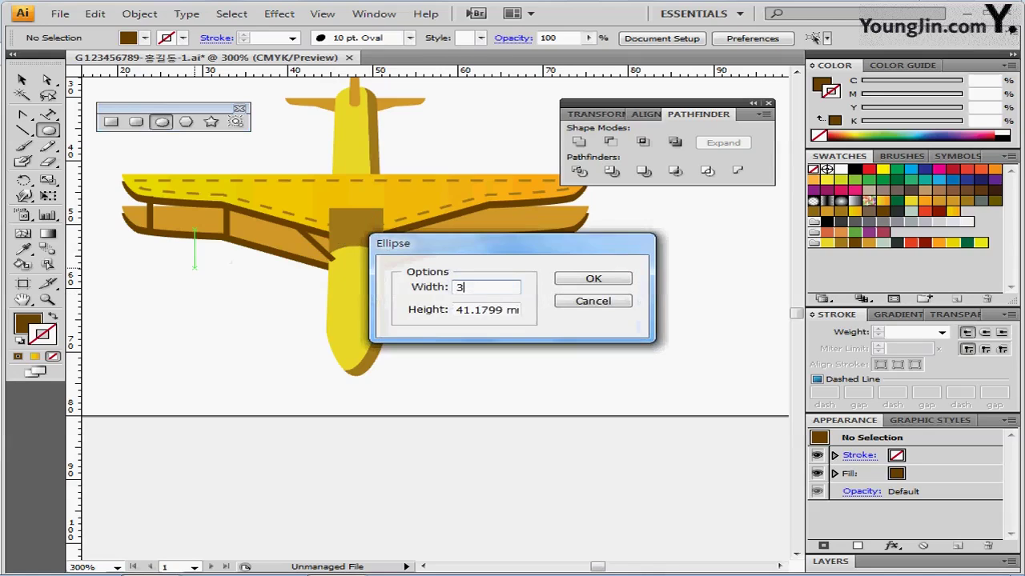
key(Tab)
text(8)
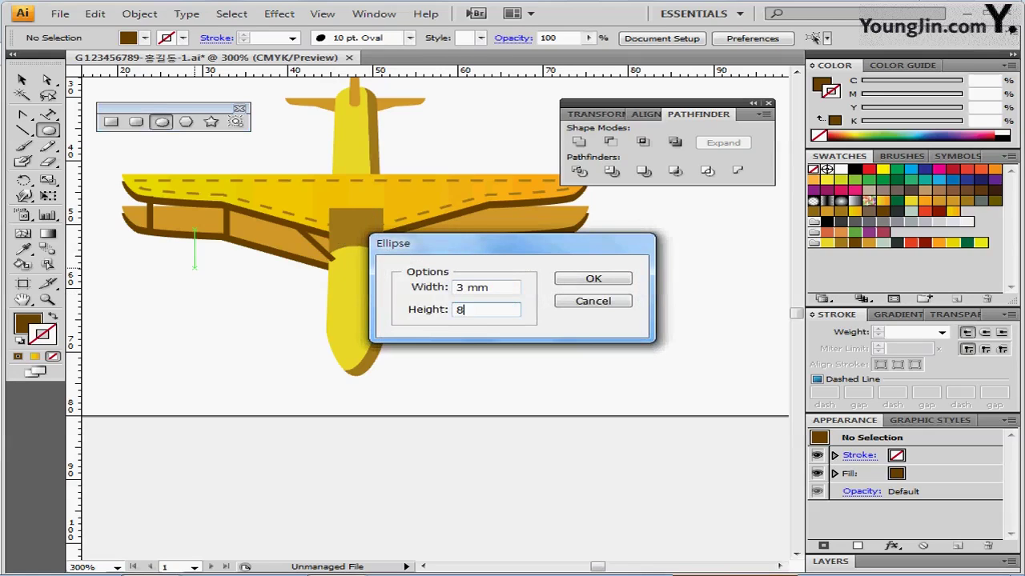
key(Return)
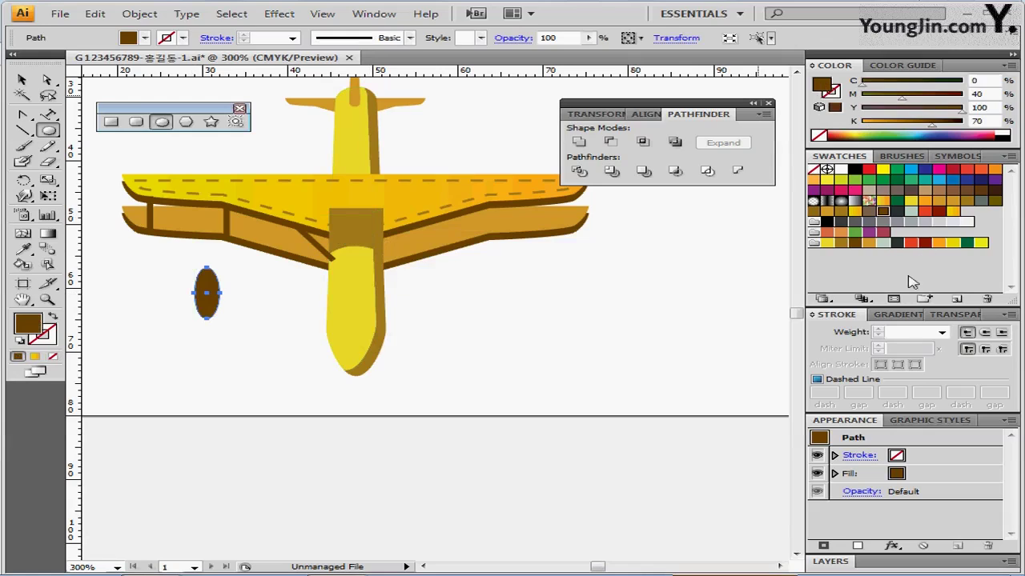
click(883, 243)
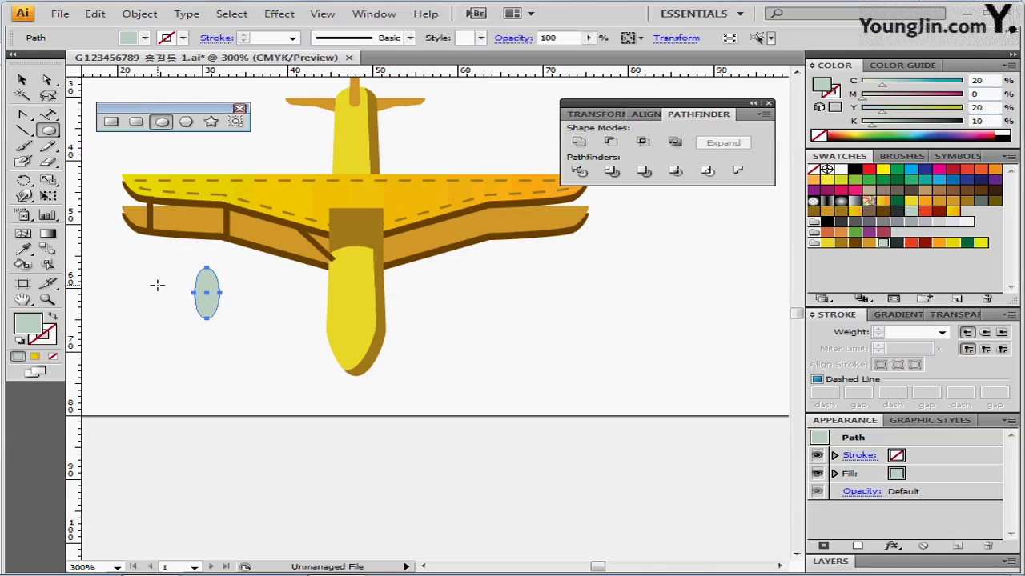
Step: Draw a flat ellipse about 2.4 mm wide and 1.2 mm high inside the pale ellipse's lower part, filled with C20 M0 Y20 K90
click(200, 302)
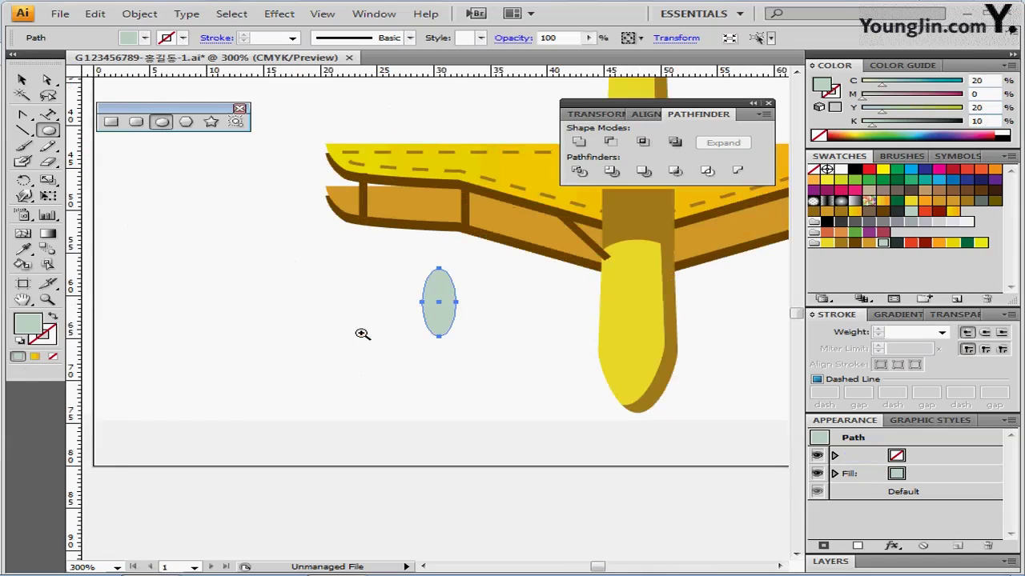
click(362, 334)
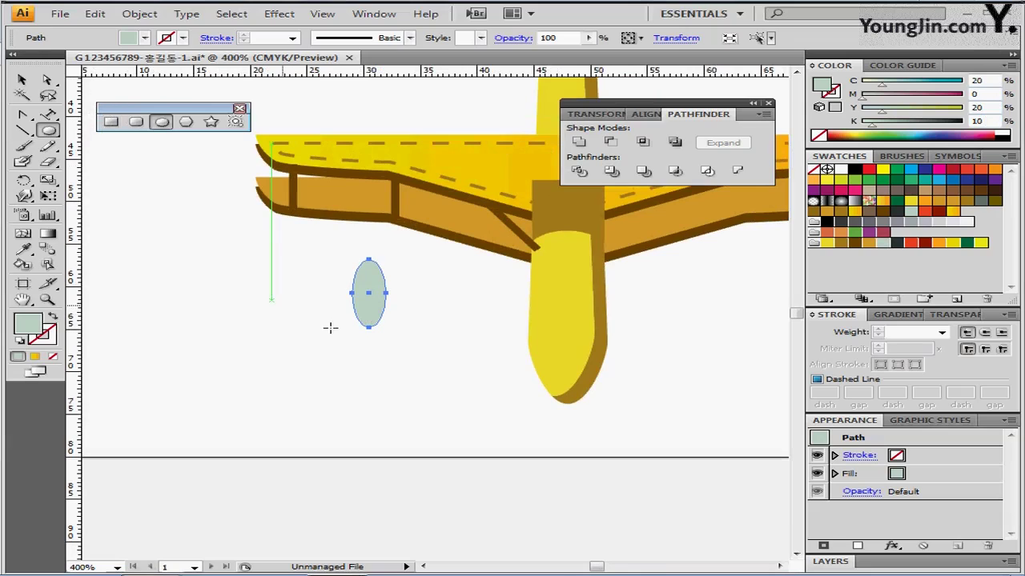
drag(369, 311, 382, 319)
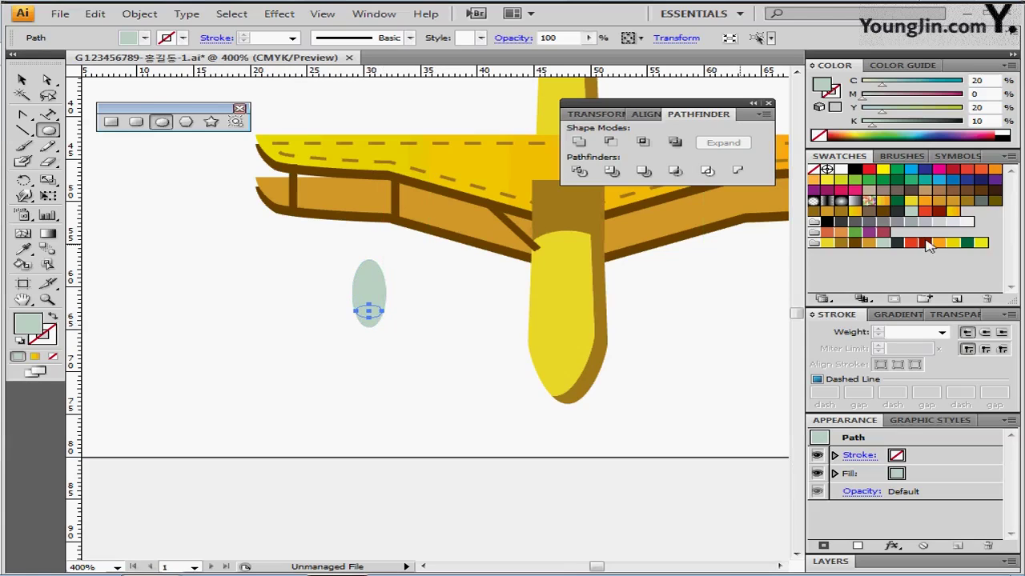
click(897, 243)
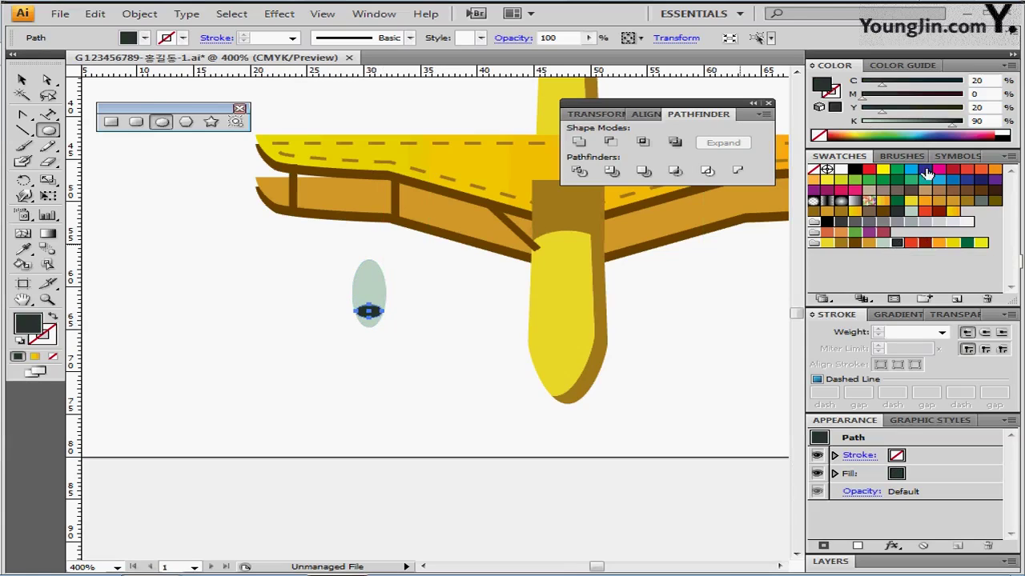
click(997, 82)
text(50)
key(Return)
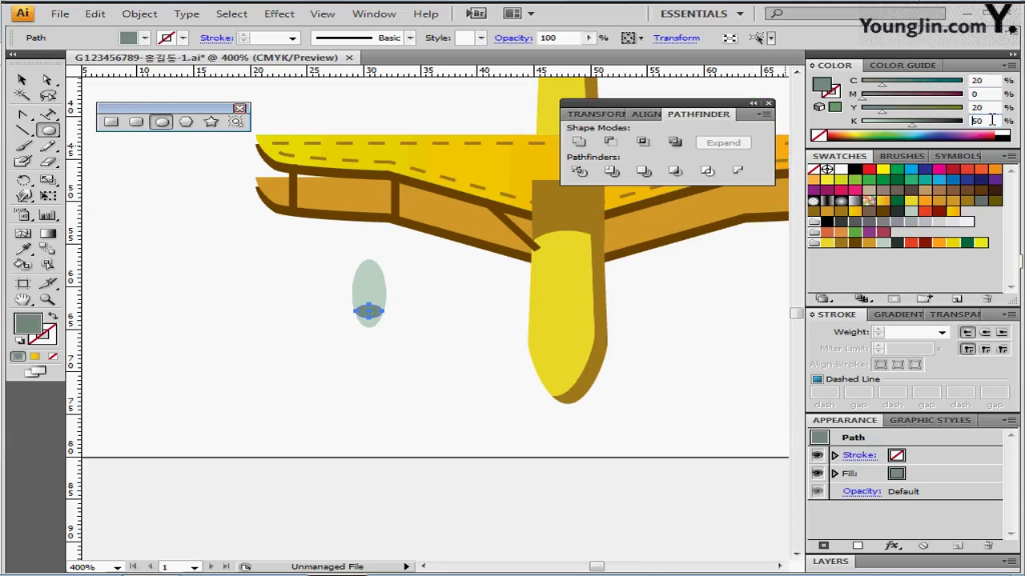
key(Return)
text(90)
key(Return)
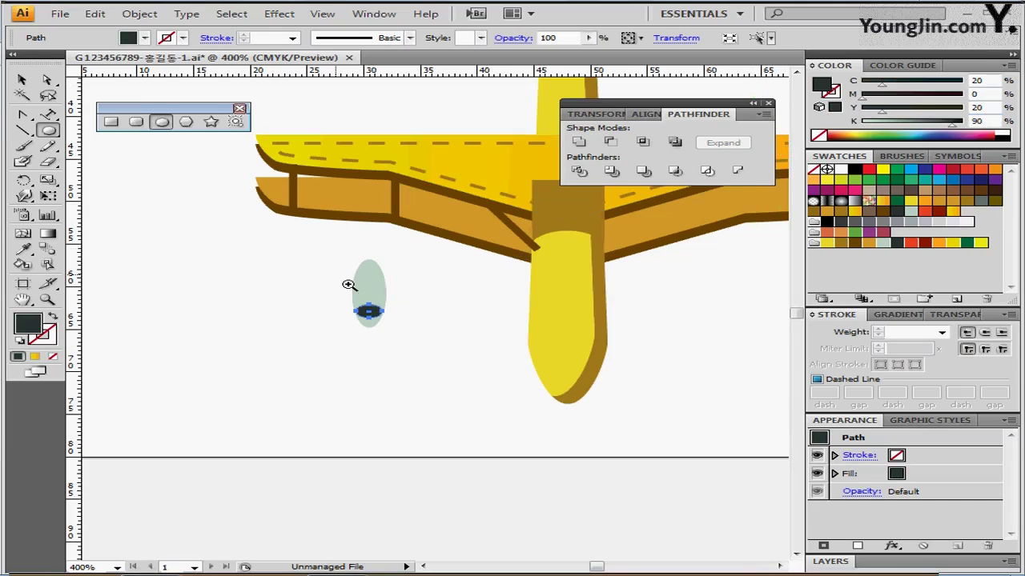
Step: Select both the pale ellipse and the dark ellipse and align them on their horizontal centres
click(367, 307)
drag(414, 336, 402, 335)
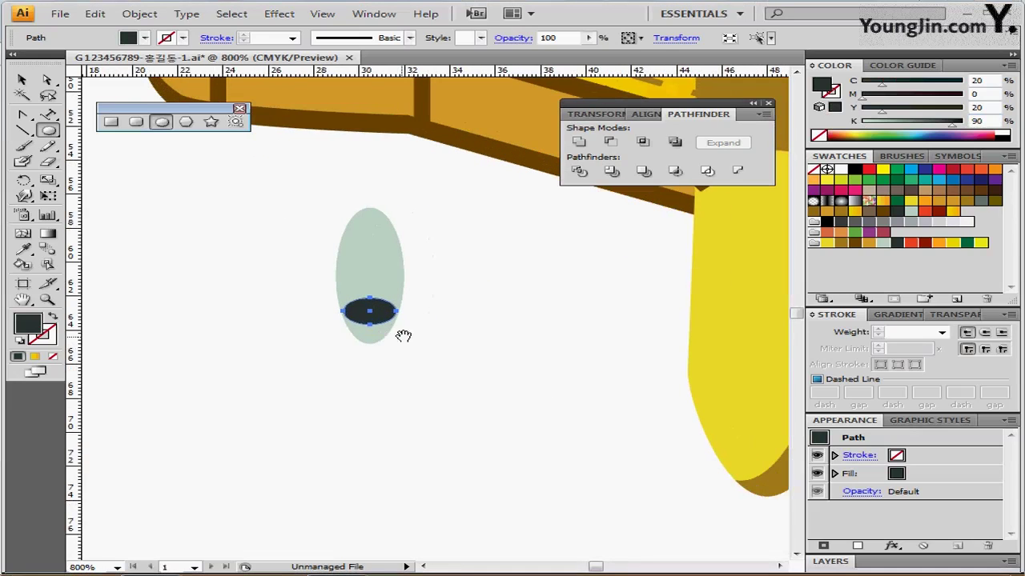
key(ctrl+shift+a)
key(v)
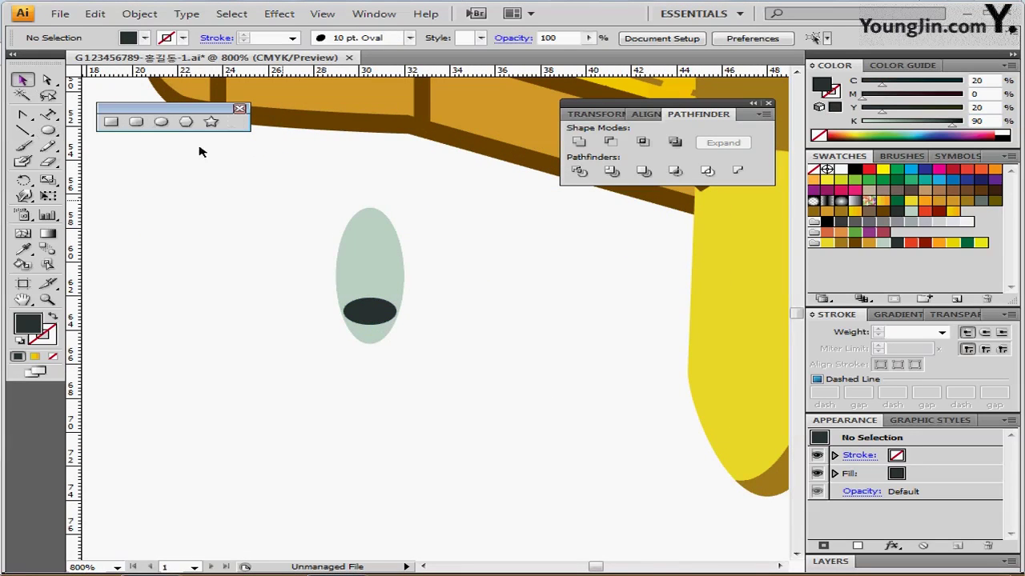
drag(233, 192, 469, 352)
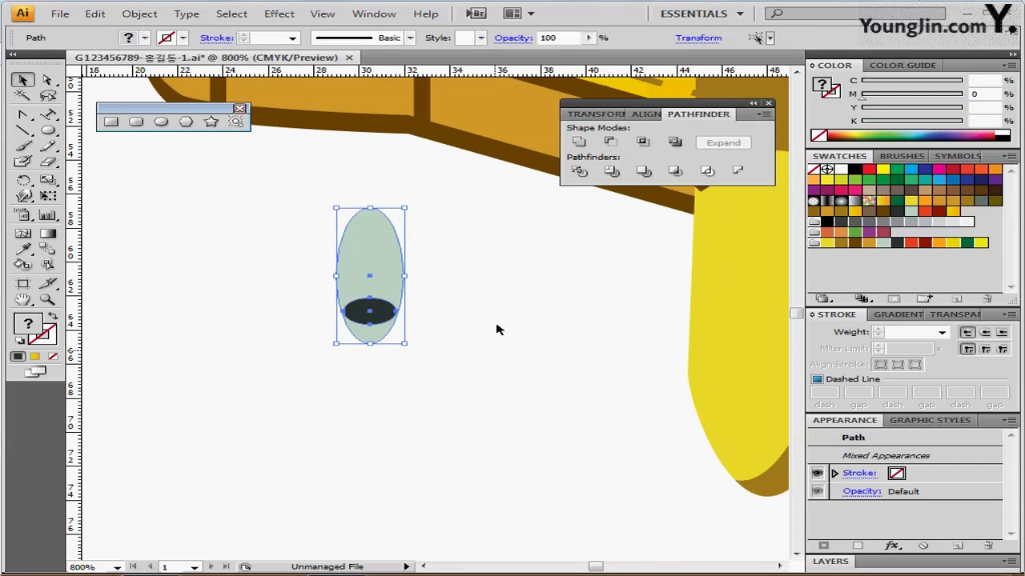
click(646, 115)
click(621, 142)
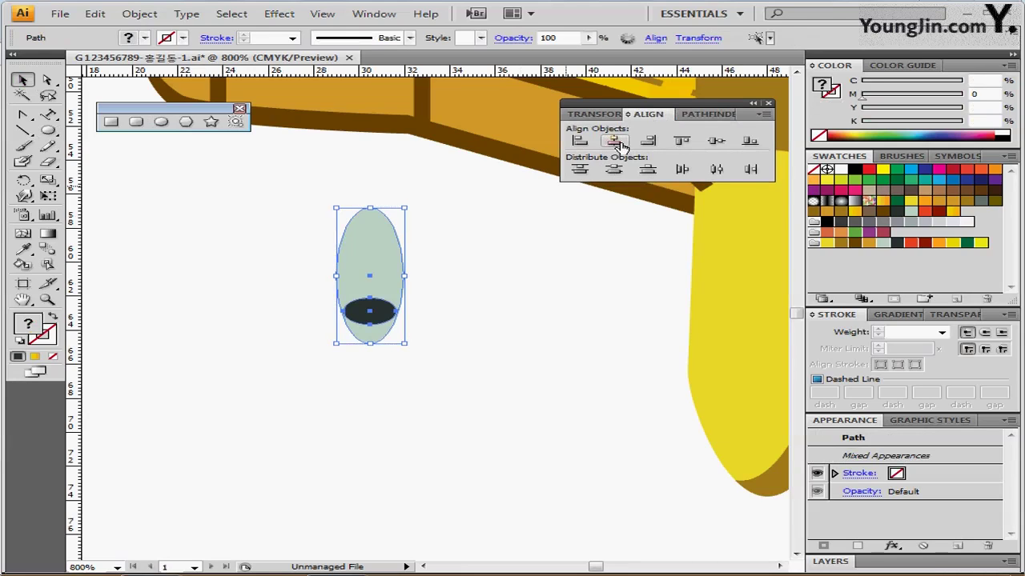
Step: Nudge the dark ellipse down towards the pale ellipse's lower tip
click(390, 320)
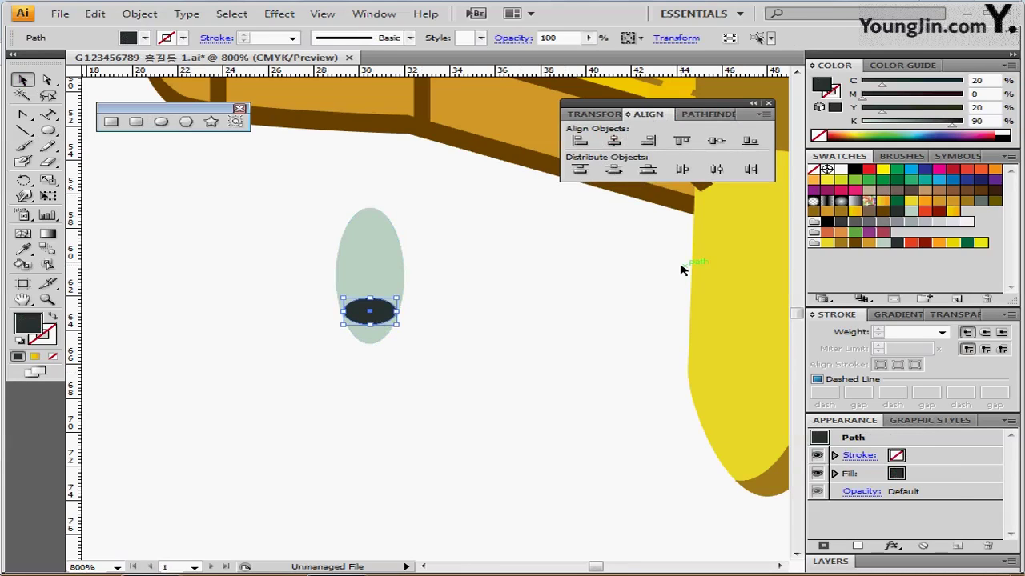
key(Down)
key(Down)
click(398, 336)
click(378, 324)
Step: Split the two ellipses with Divide and delete the pale sliver below the dark ellipse
drag(305, 371, 452, 254)
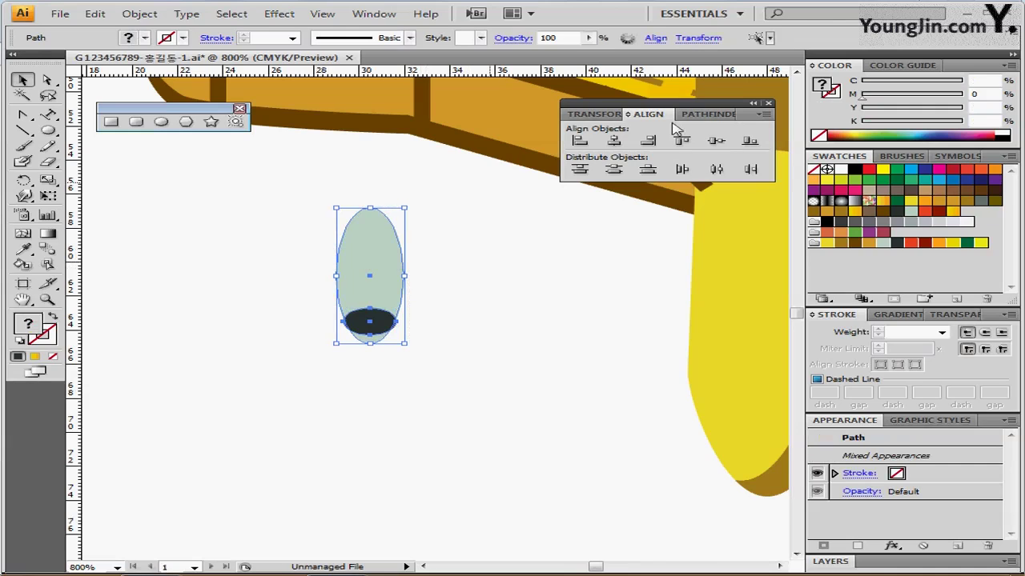
click(699, 114)
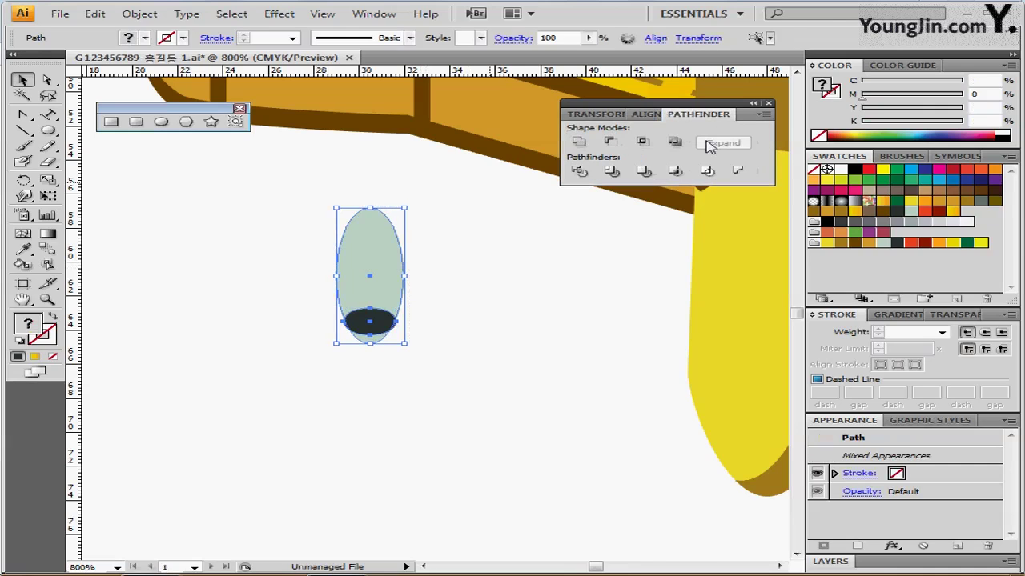
click(578, 172)
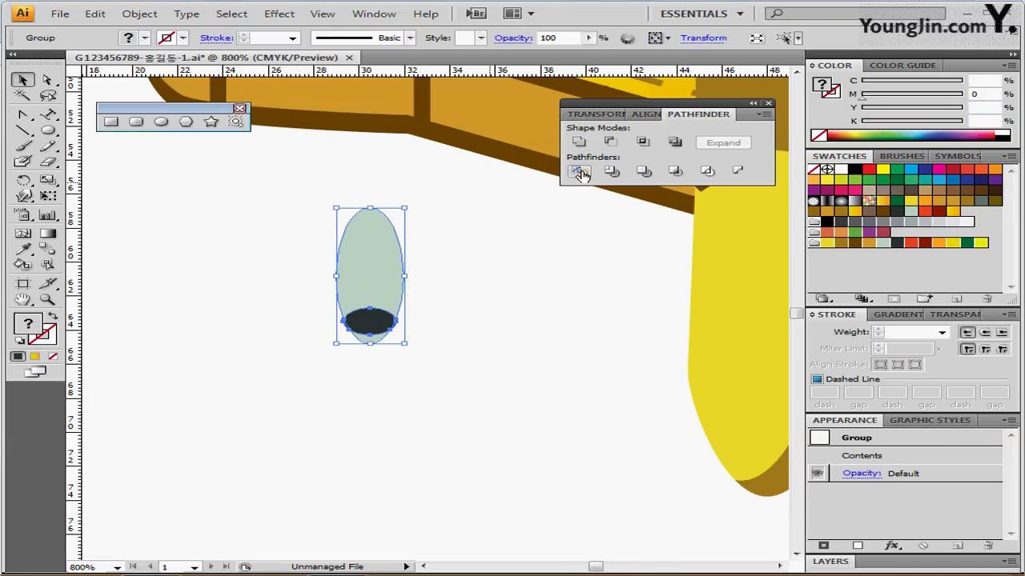
double_click(360, 281)
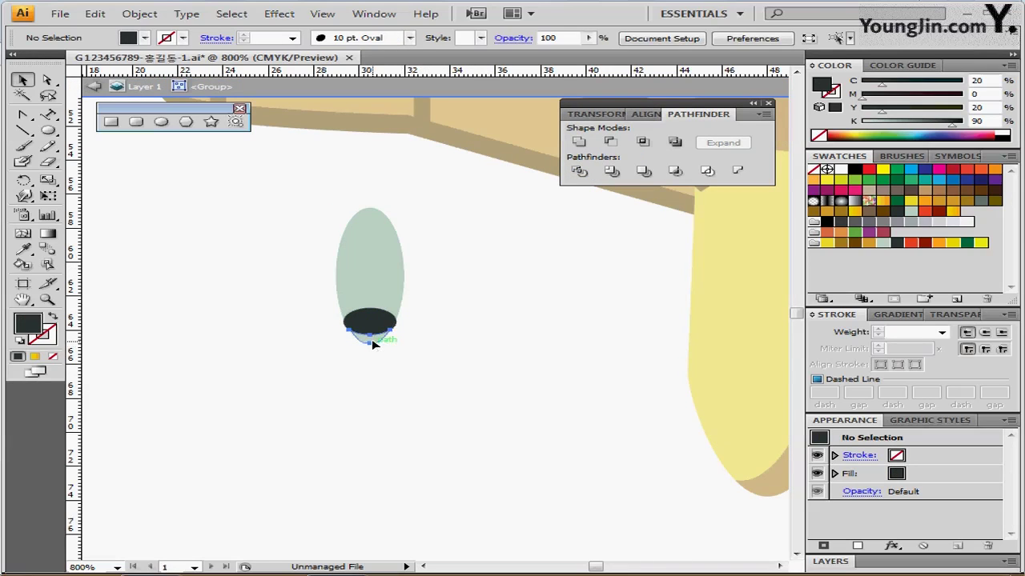
click(371, 340)
key(Delete)
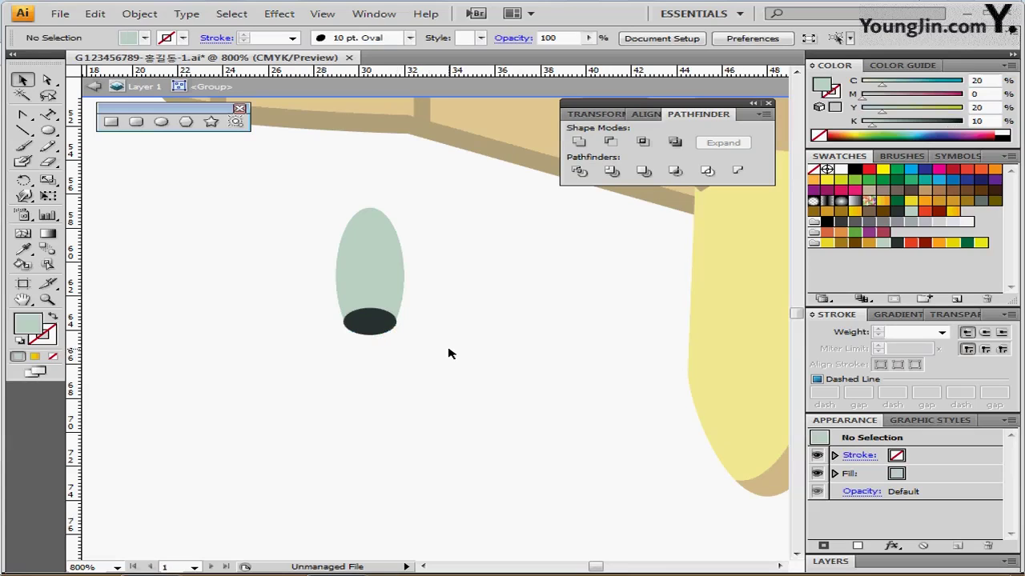
double_click(493, 278)
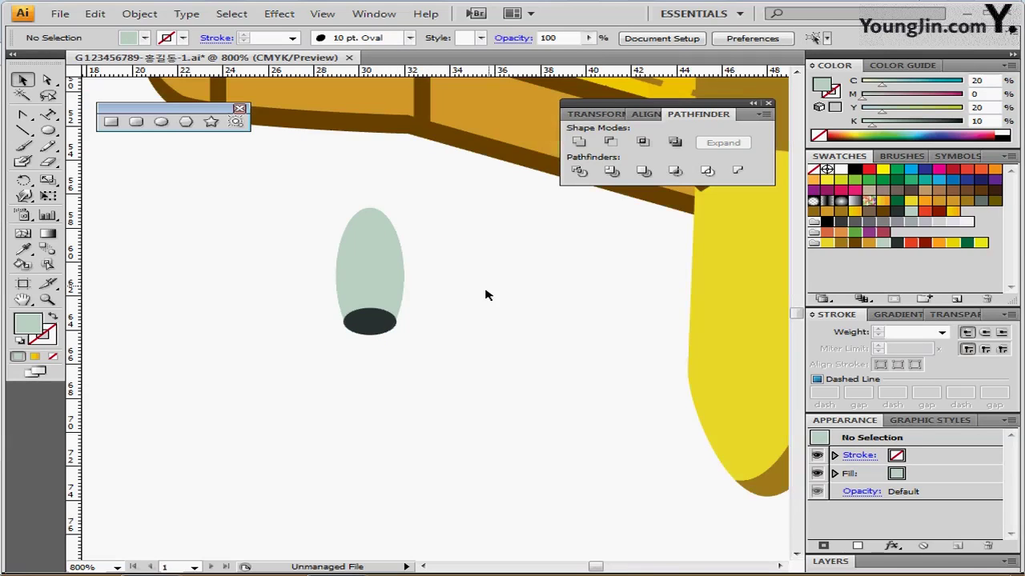
Step: Move the engine-shaped group onto the left wings, just inside the outer vertical strut
ctrl+alt+click(433, 335)
ctrl+alt+click(427, 318)
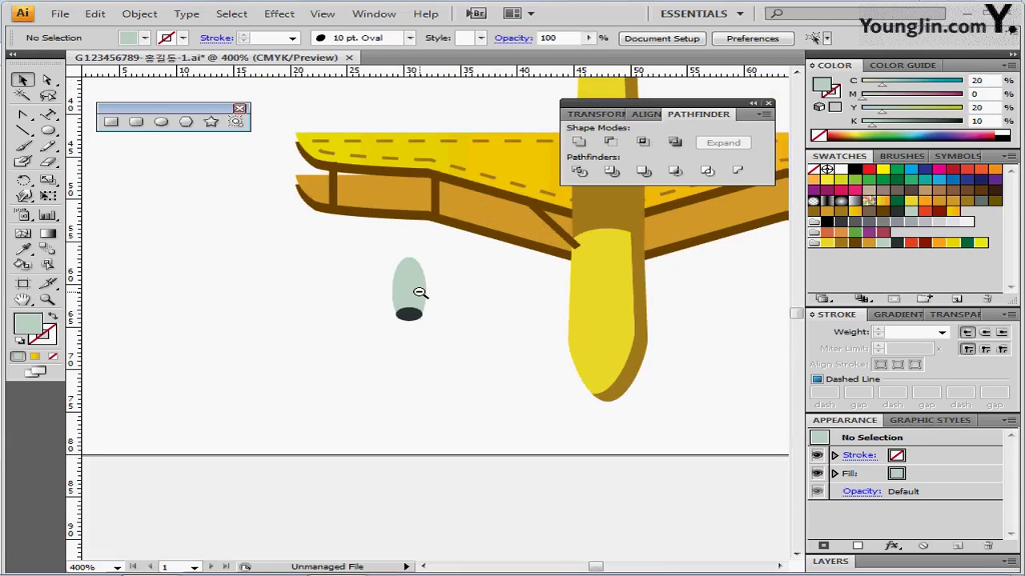
drag(418, 285, 288, 276)
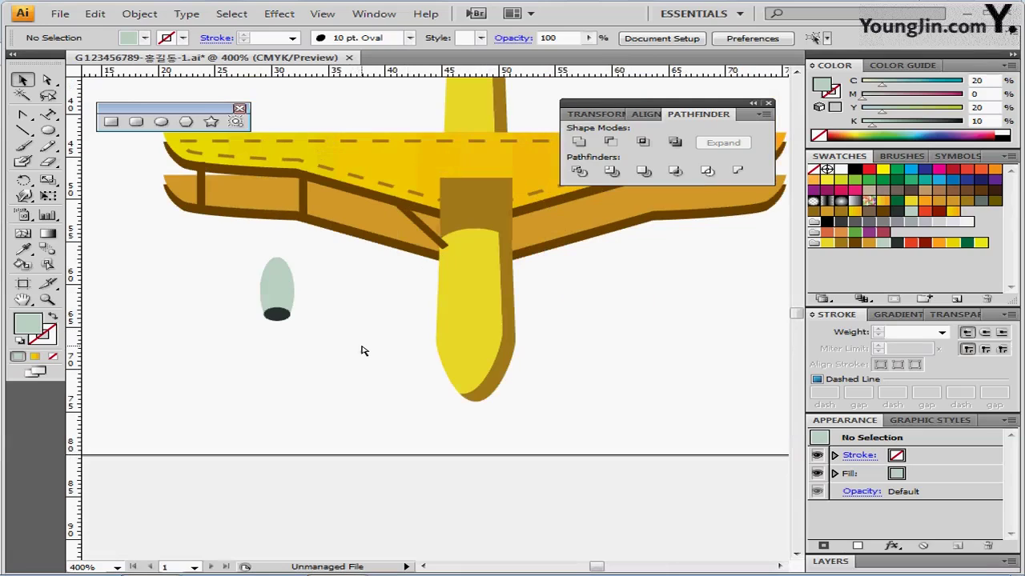
click(280, 293)
drag(280, 286, 244, 186)
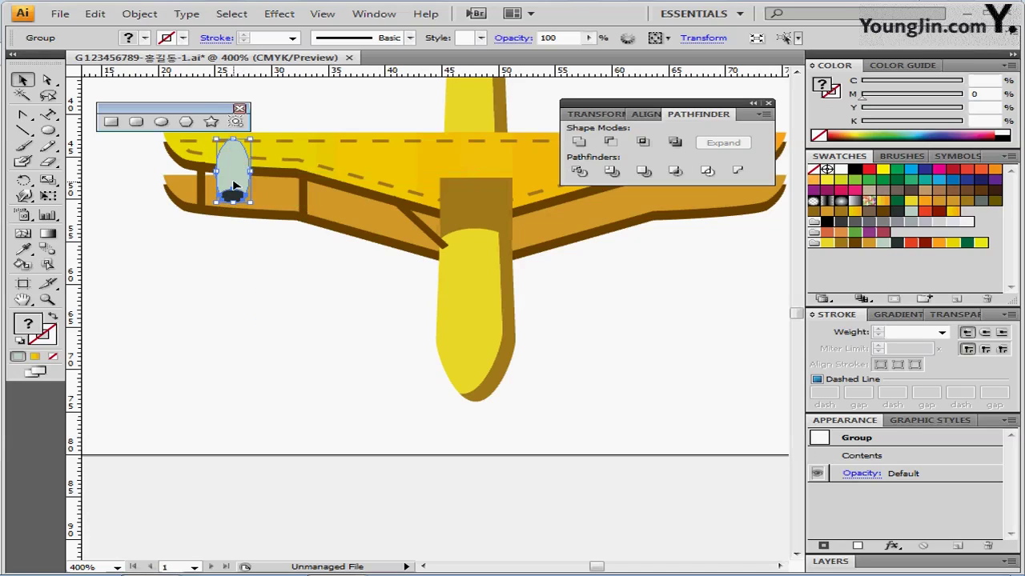
Step: Duplicate the engine shape beside the left wings' inner vertical strut and nudge the copy slightly down
drag(237, 181, 332, 184)
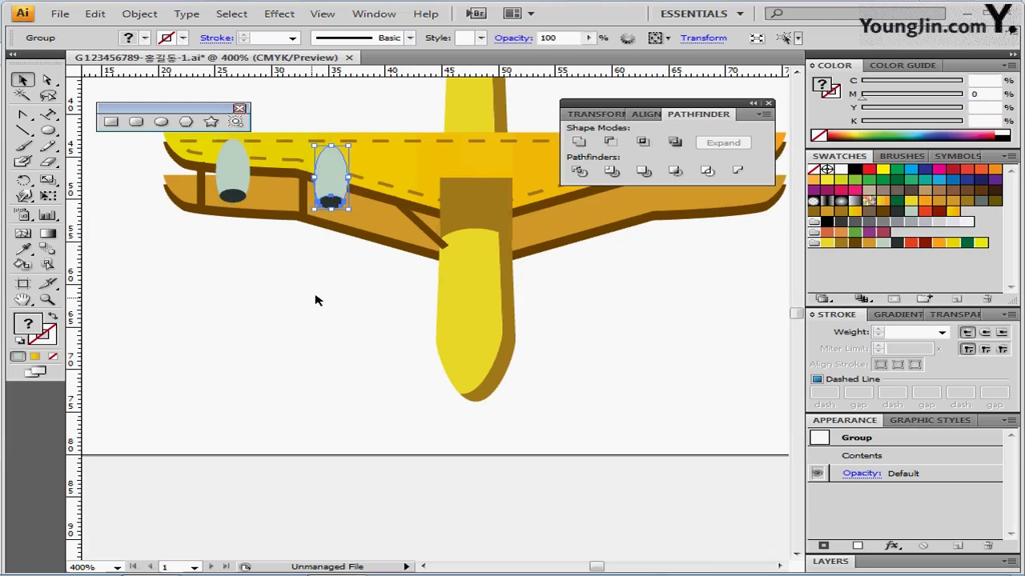
drag(325, 263, 301, 287)
key(Down)
key(Down)
key(Down)
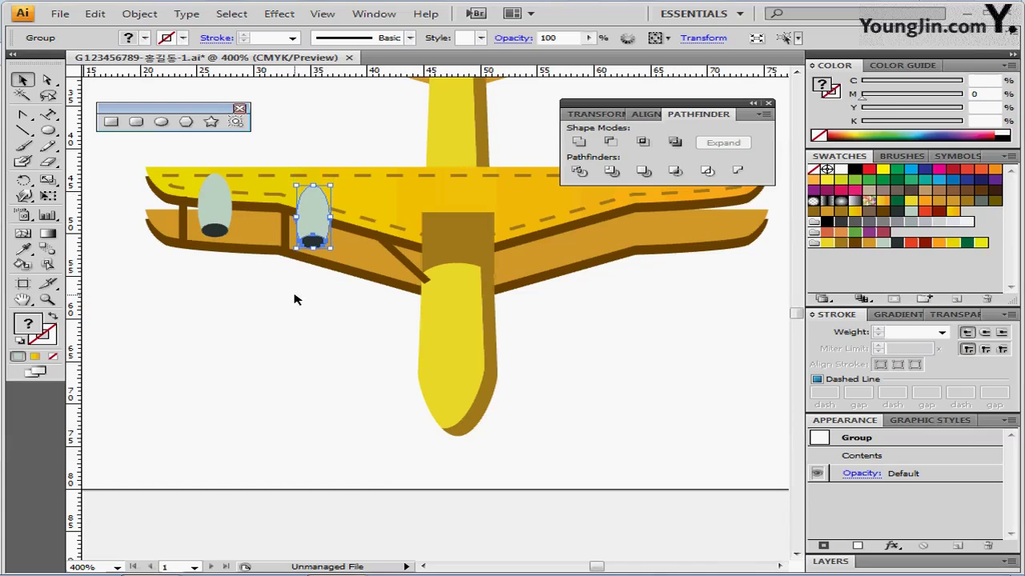
click(290, 303)
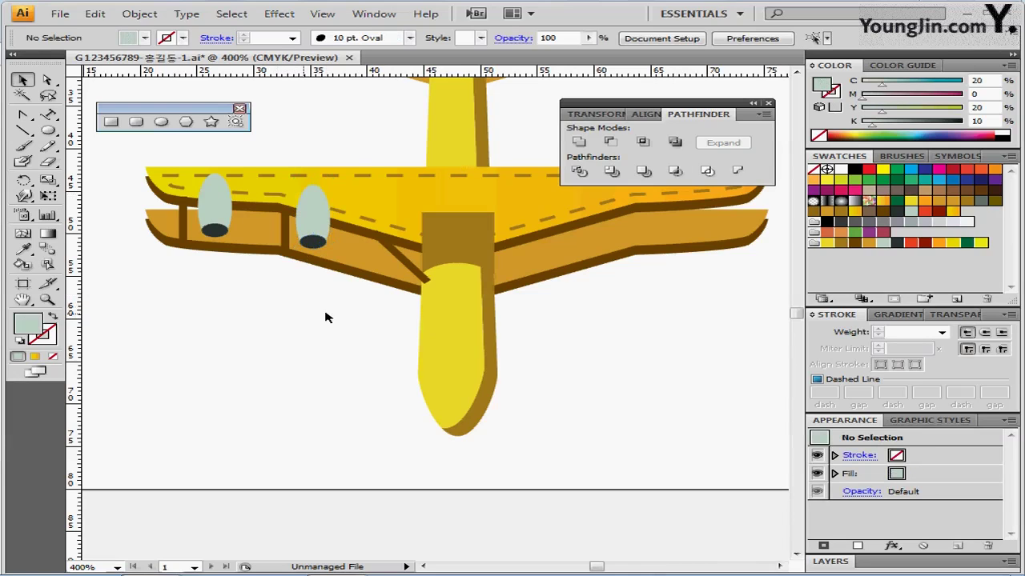
Step: Reflect a copy of the three left struts and both engine shapes across the vertical axis through the brown centre section's centre
alt+click(423, 389)
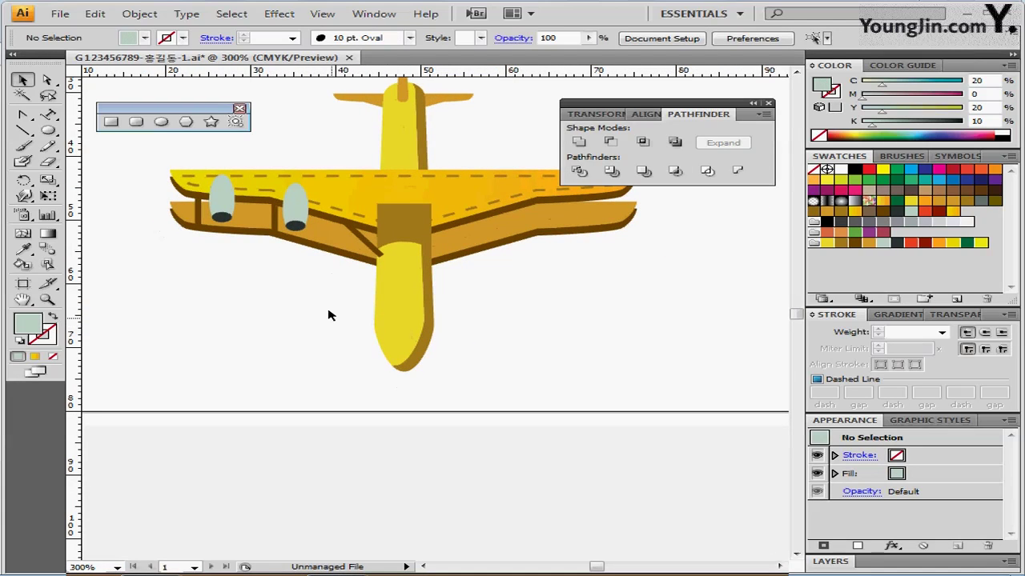
click(197, 212)
shift+click(274, 214)
shift+click(371, 246)
shift+click(221, 206)
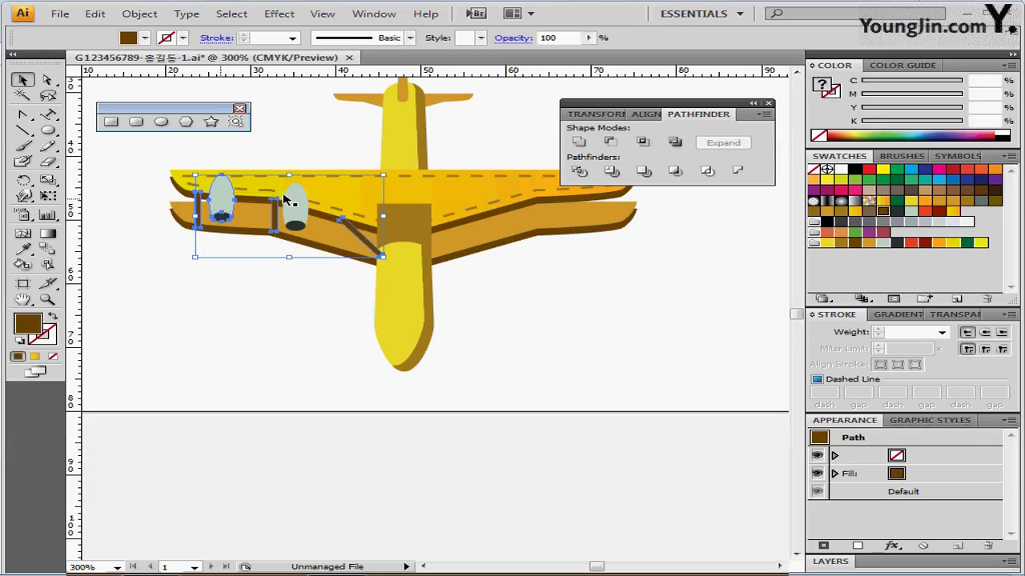
shift+click(295, 210)
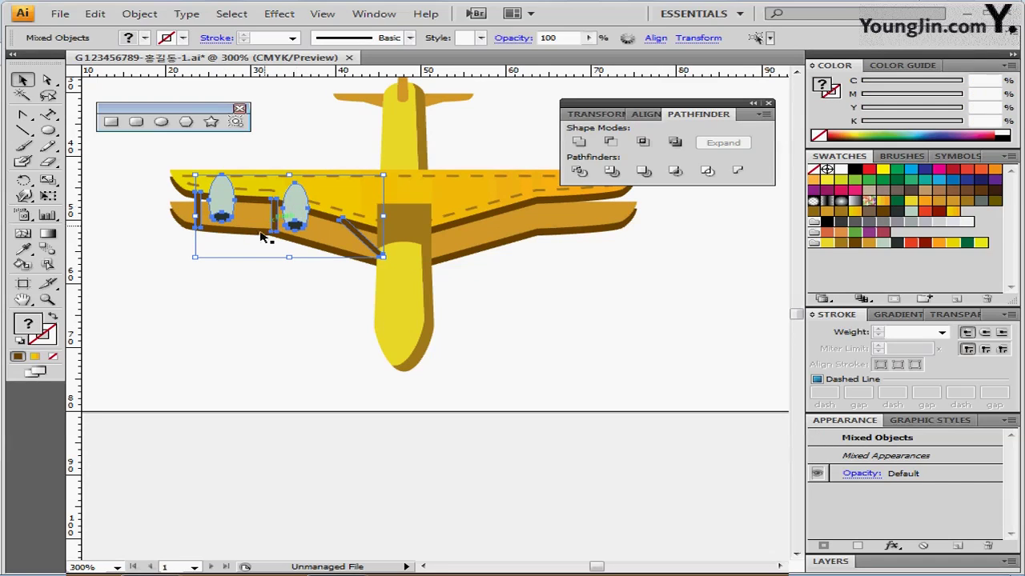
click(27, 183)
drag(29, 189, 37, 197)
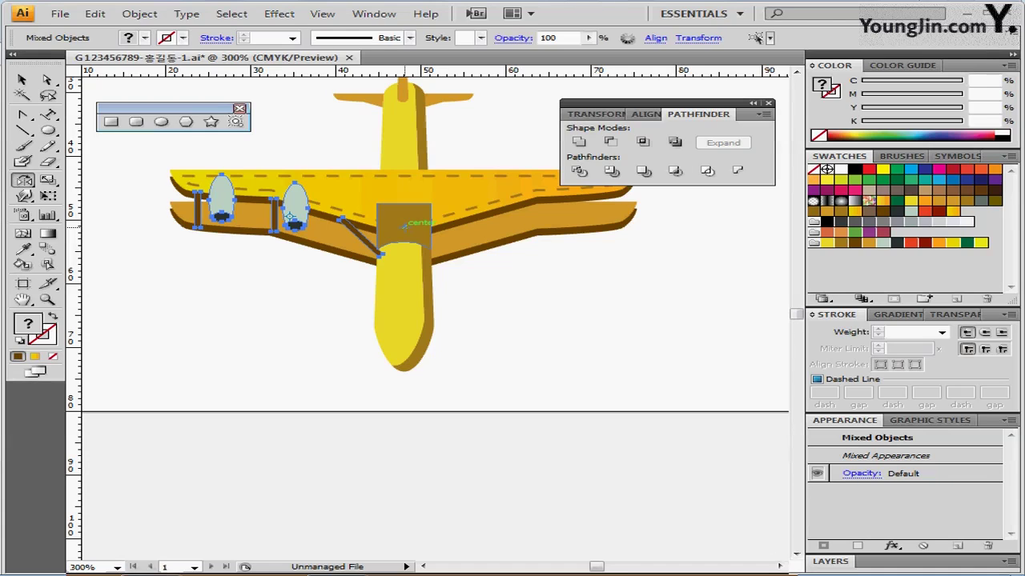
alt+click(404, 227)
drag(404, 230, 529, 279)
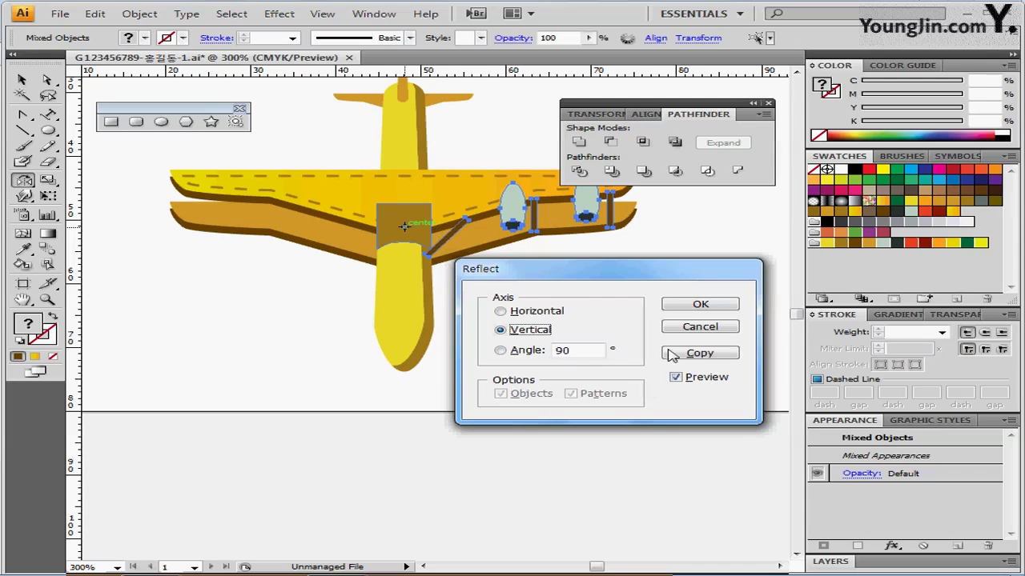
click(691, 361)
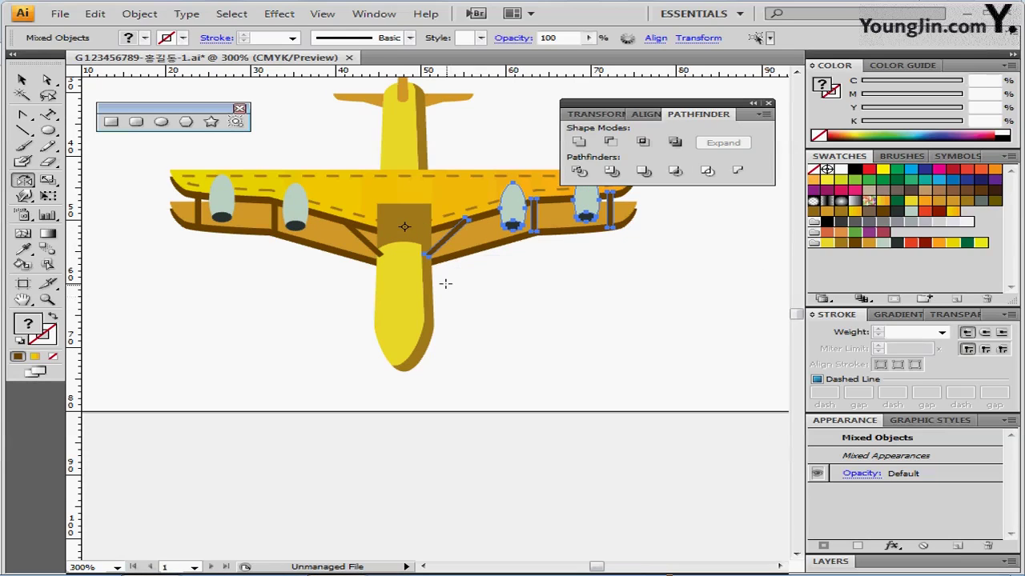
Step: Select the upper wing with its edge and stitching and bring it to the front, over the engine shapes
ctrl+alt+click(483, 318)
drag(448, 291, 435, 258)
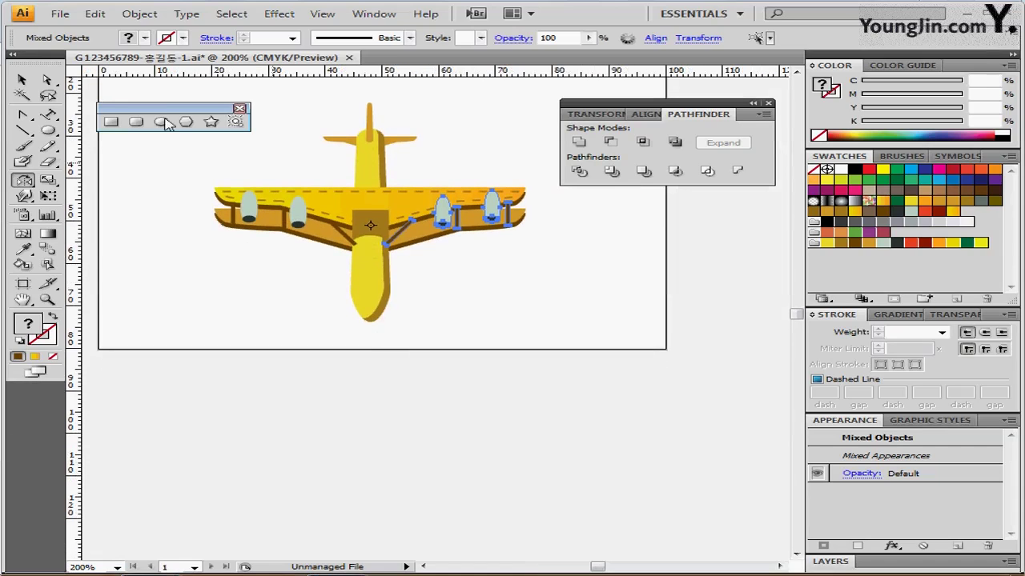
click(29, 80)
drag(315, 165, 337, 195)
right_click(337, 195)
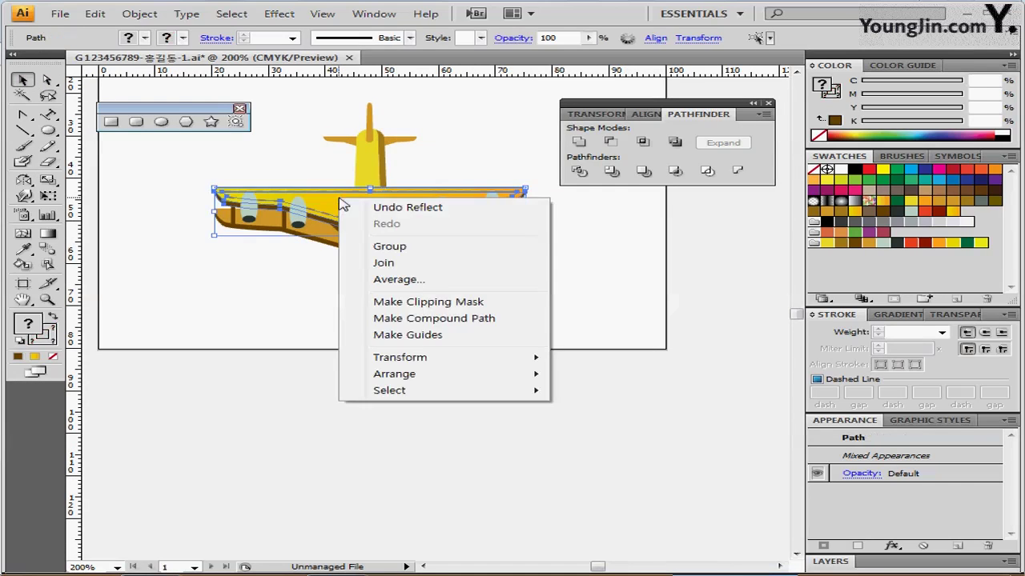
mouse_move(417, 380)
click(592, 371)
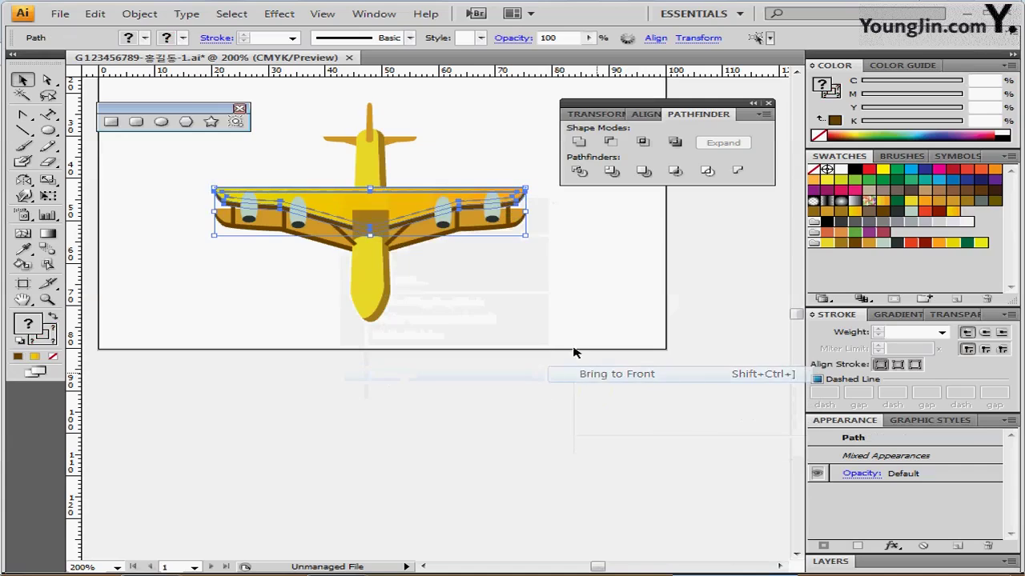
click(228, 298)
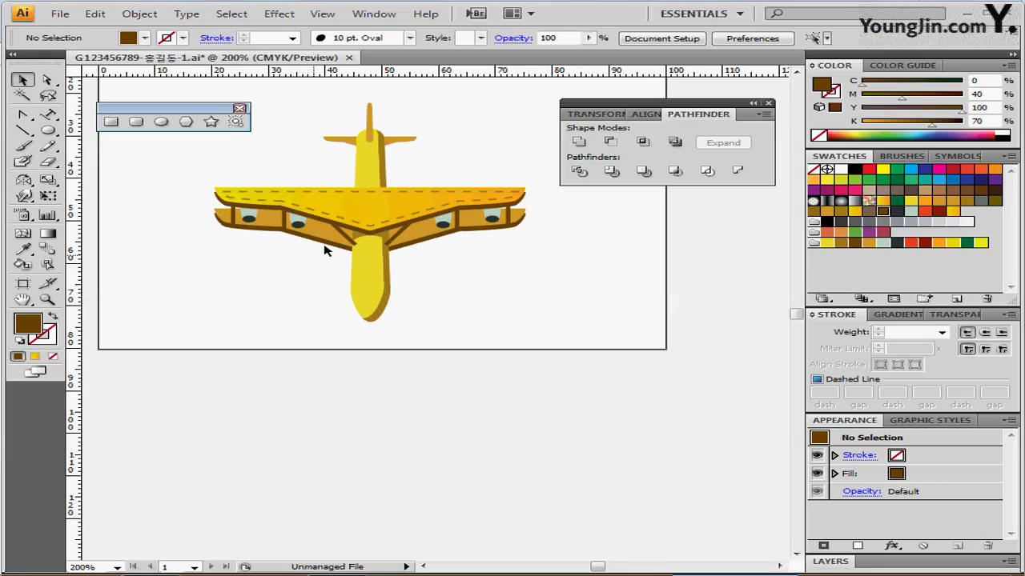
Step: Send the lower wing with its dark edge and the two diagonal struts to the back
click(364, 244)
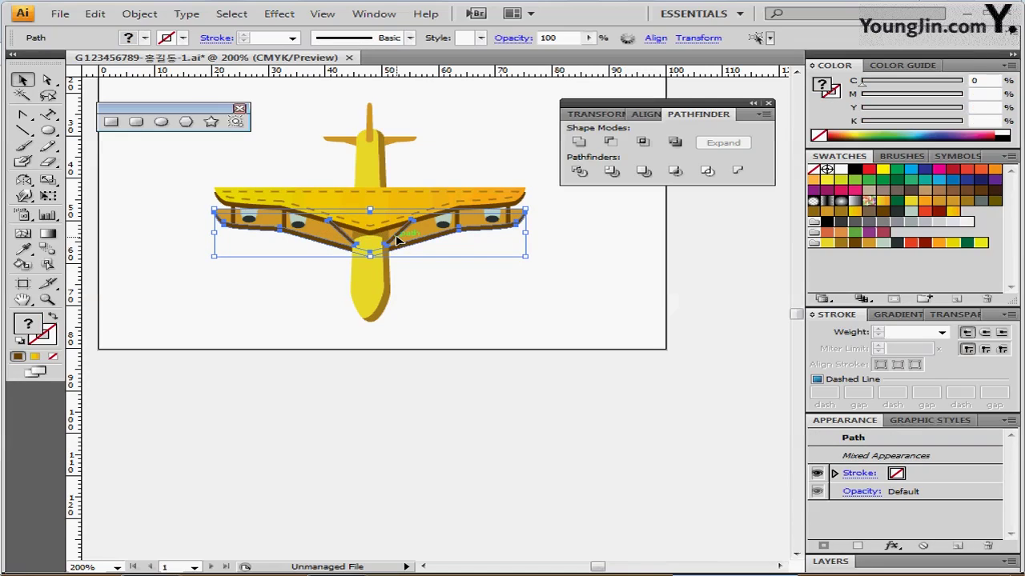
right_click(397, 240)
mouse_move(468, 420)
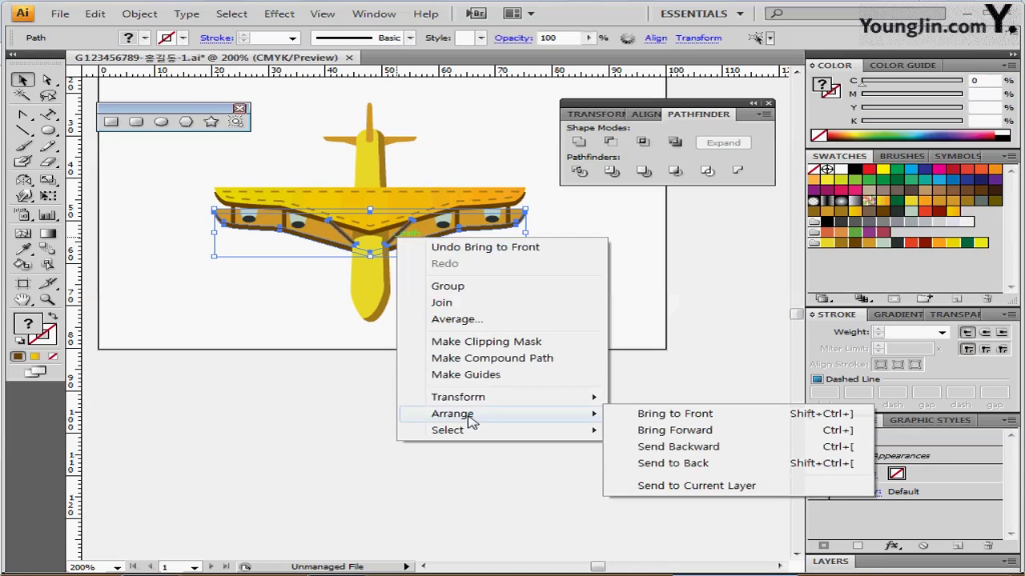
click(664, 466)
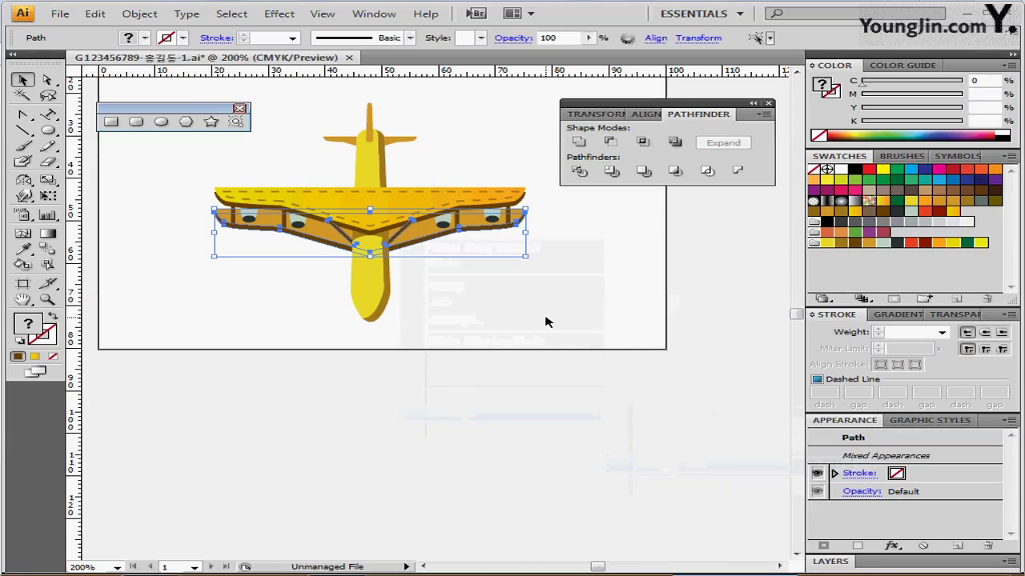
click(581, 270)
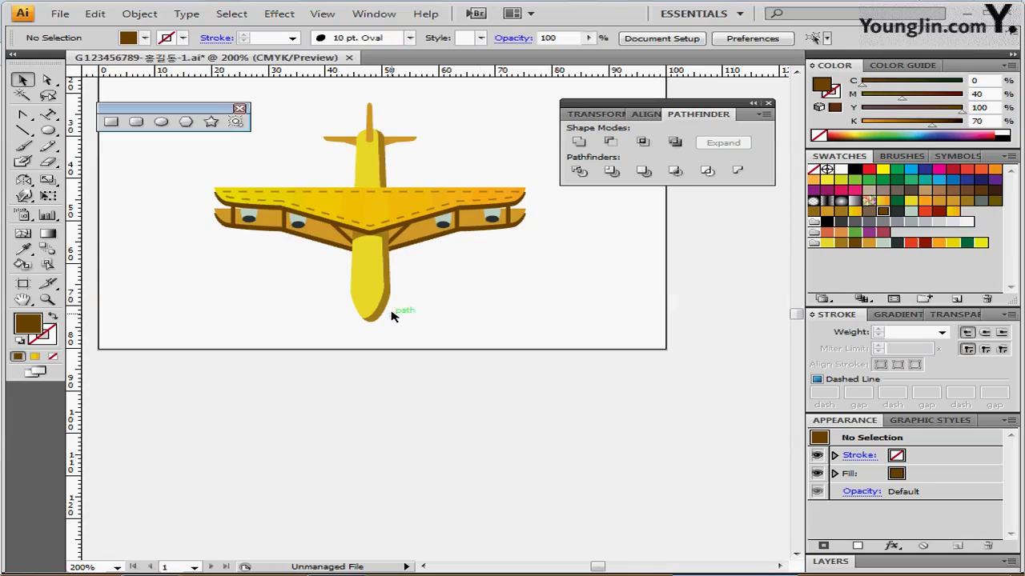
Step: Draw a 16 × 3 mm rounded rectangle with a 5 mm corner radius below the nose, filled red-orange (M 90, Y 100)
mouse_move(393, 297)
mouse_down()
mouse_move(385, 260)
mouse_move(377, 289)
mouse_up()
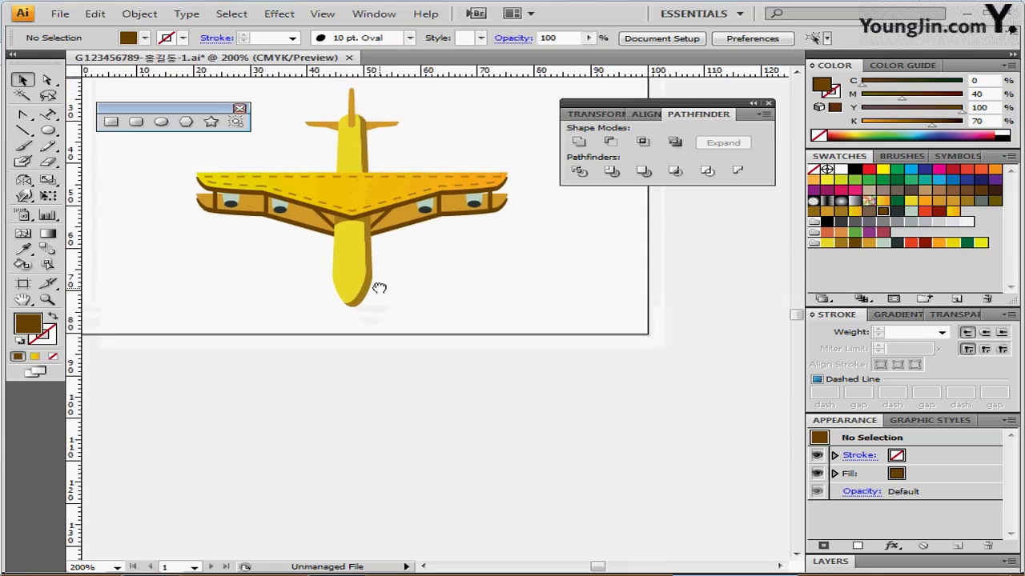
click(138, 124)
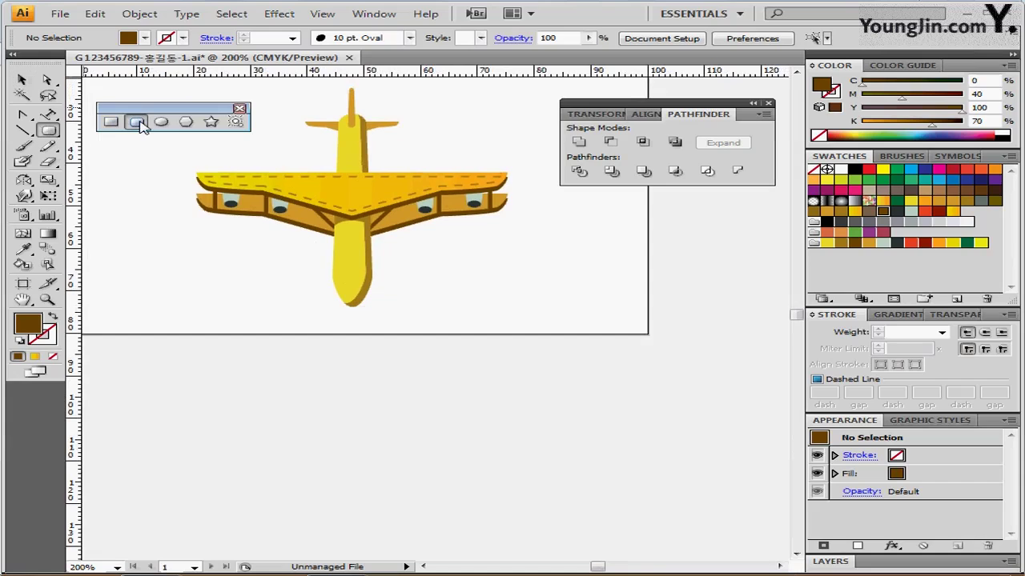
click(289, 315)
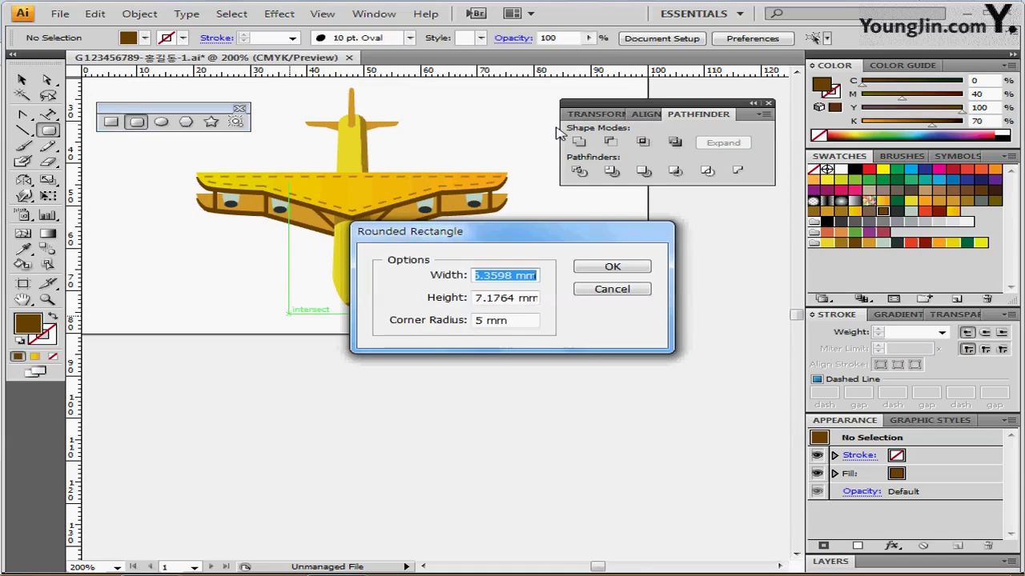
text(16)
key(Tab)
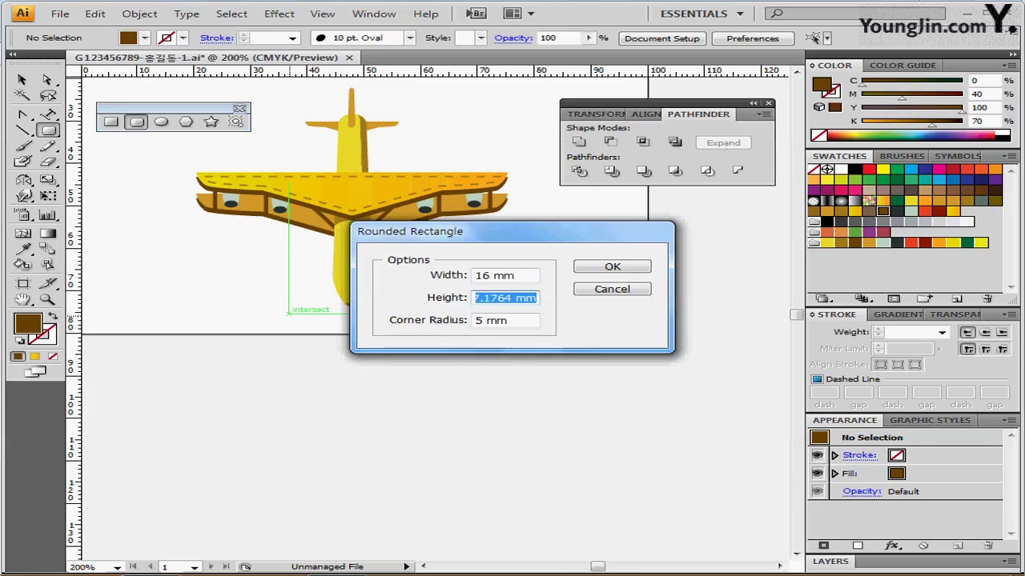
text(3)
key(Tab)
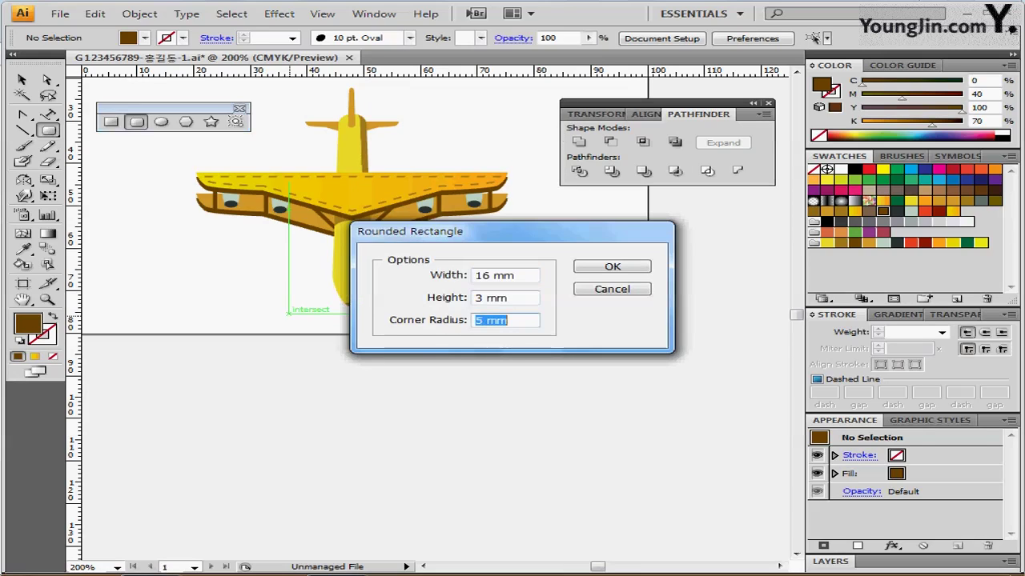
click(603, 268)
click(910, 242)
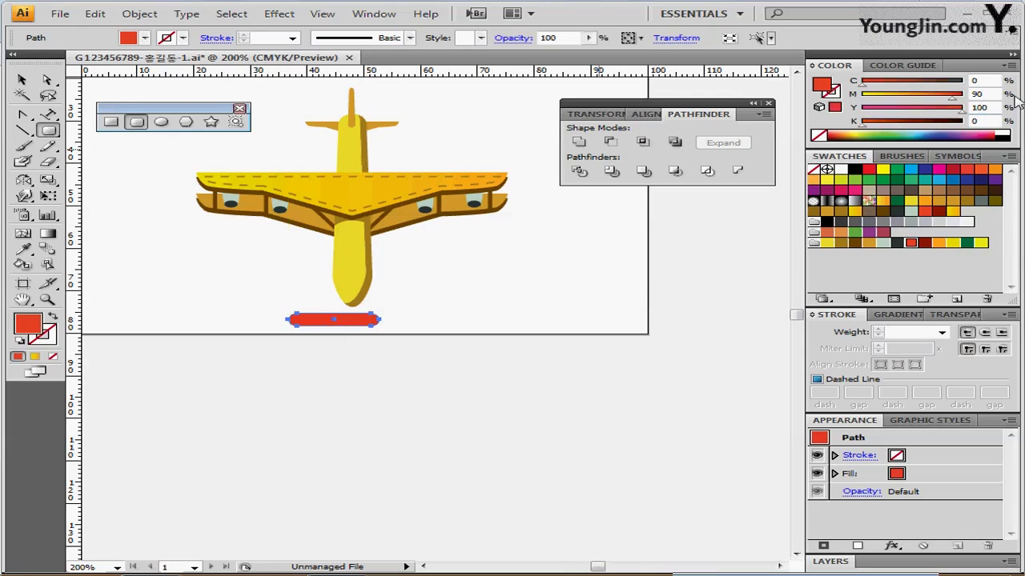
click(983, 94)
click(990, 108)
Step: Add anchor points midway between the existing ones on the red rounded rectangle's path
click(138, 18)
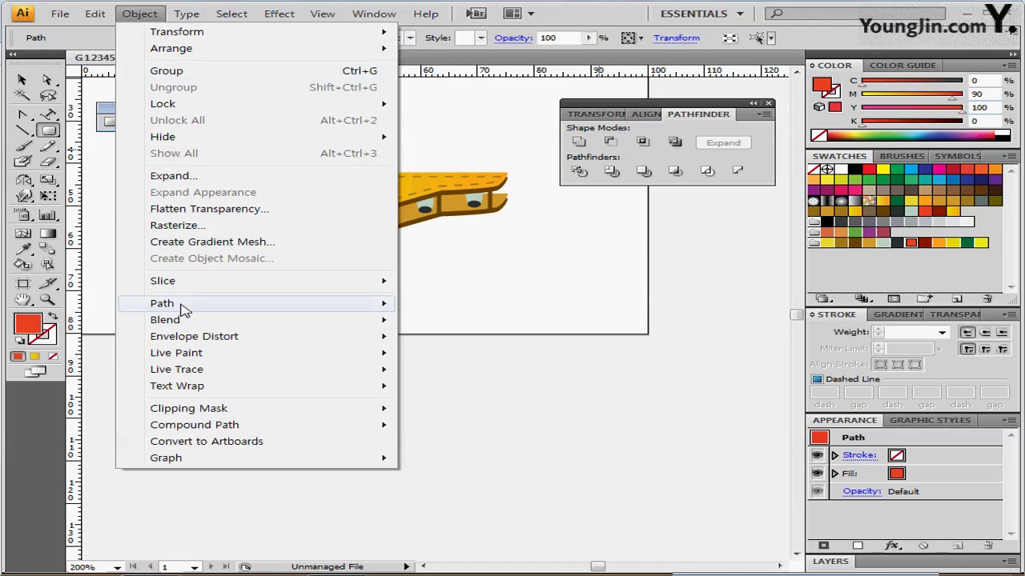
mouse_move(183, 310)
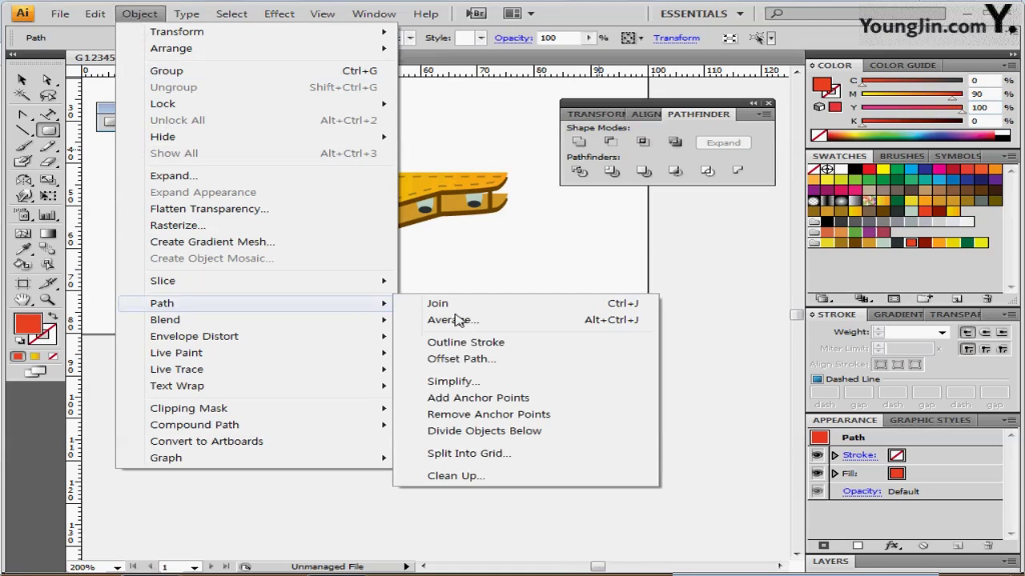
click(540, 401)
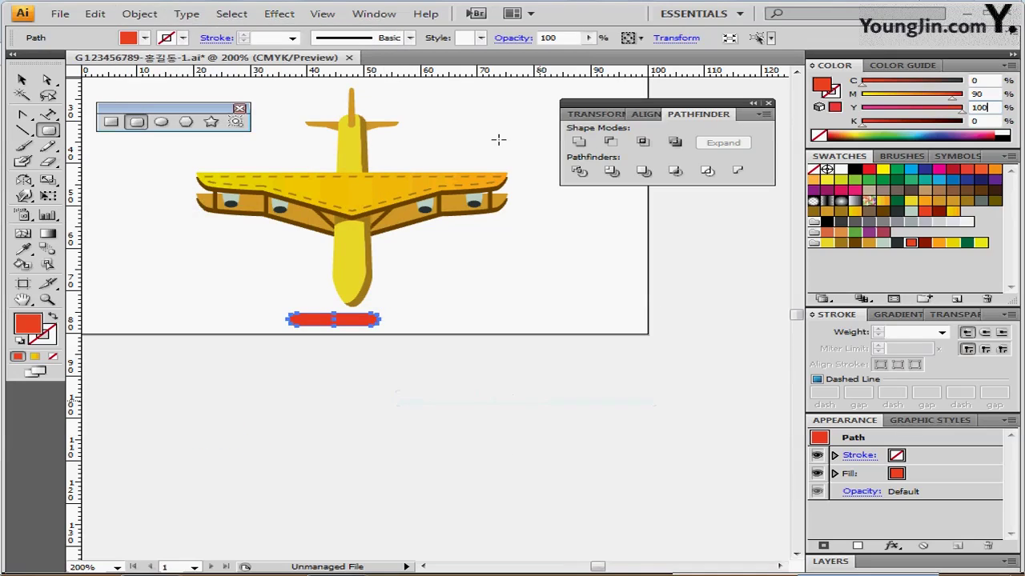
click(22, 116)
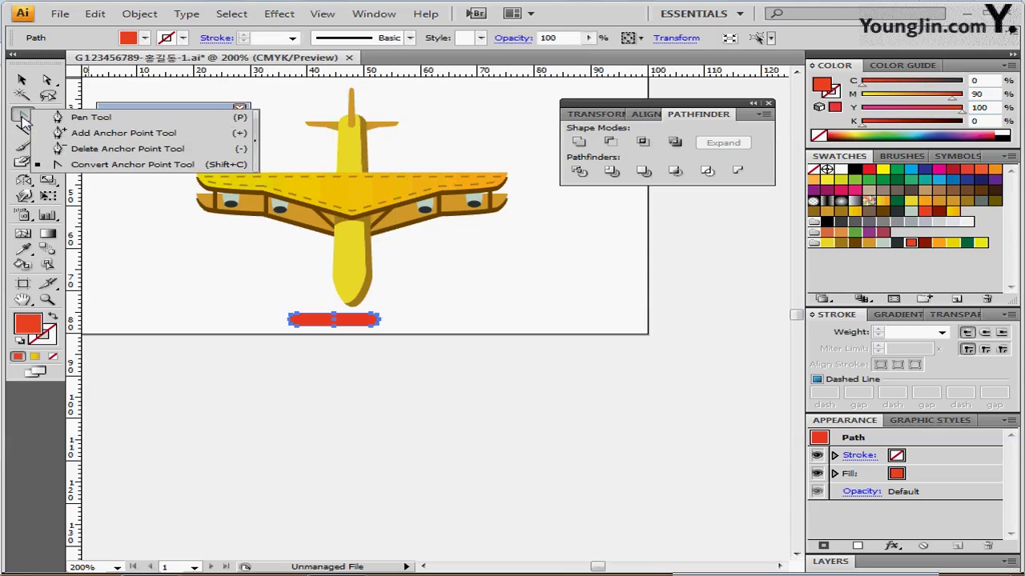
key(shift+c)
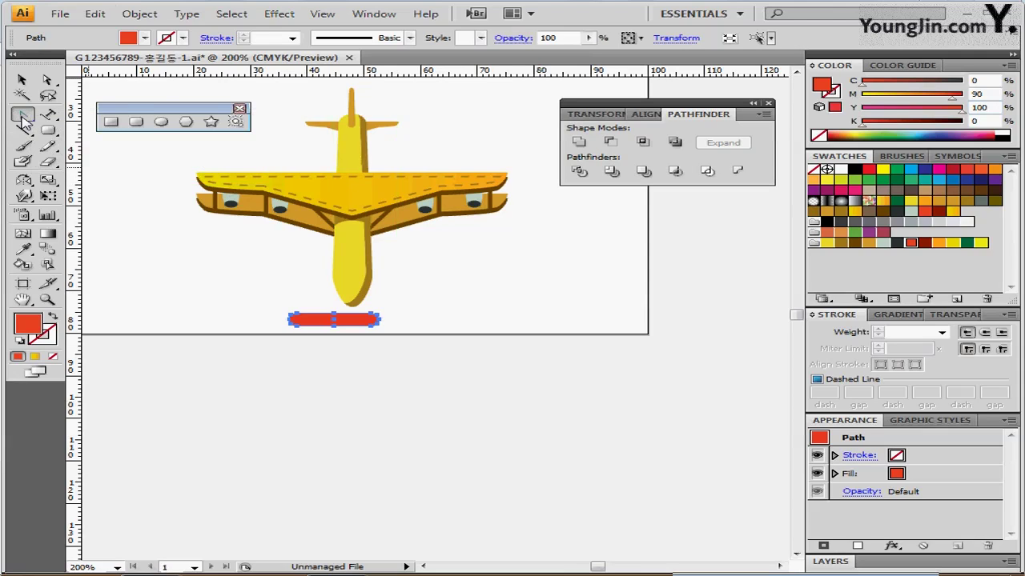
Step: Select the rounded rectangle's middle anchor points and scale them towards each other, pinching the centre into a propeller shape
click(48, 80)
drag(321, 360, 343, 310)
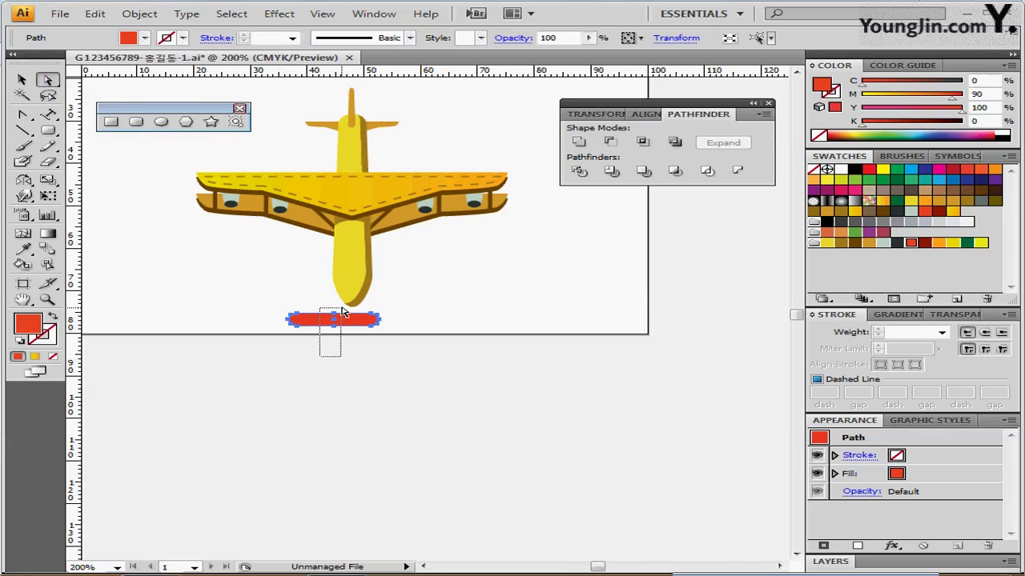
drag(342, 310, 343, 312)
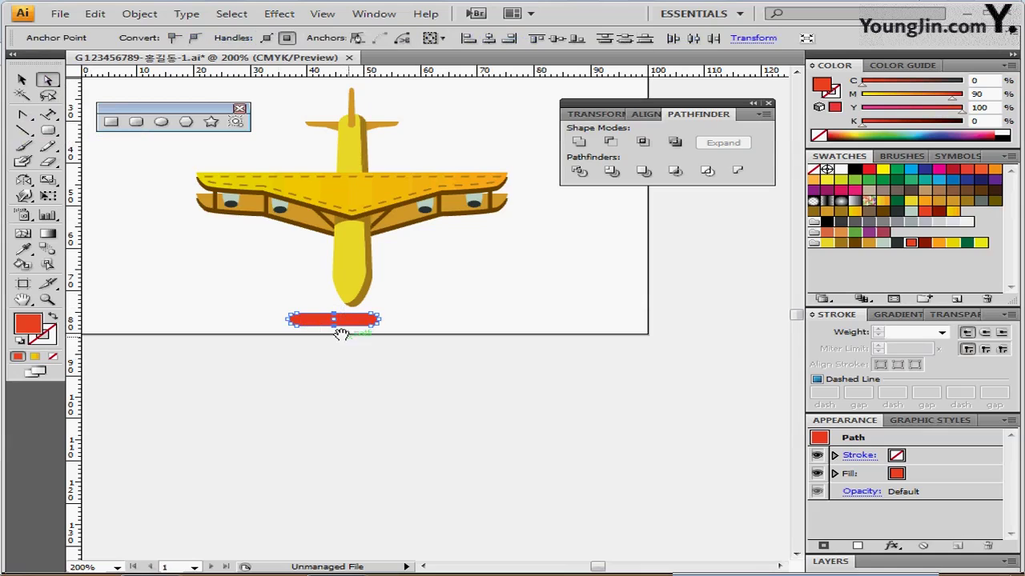
ctrl+click(344, 327)
ctrl+click(434, 312)
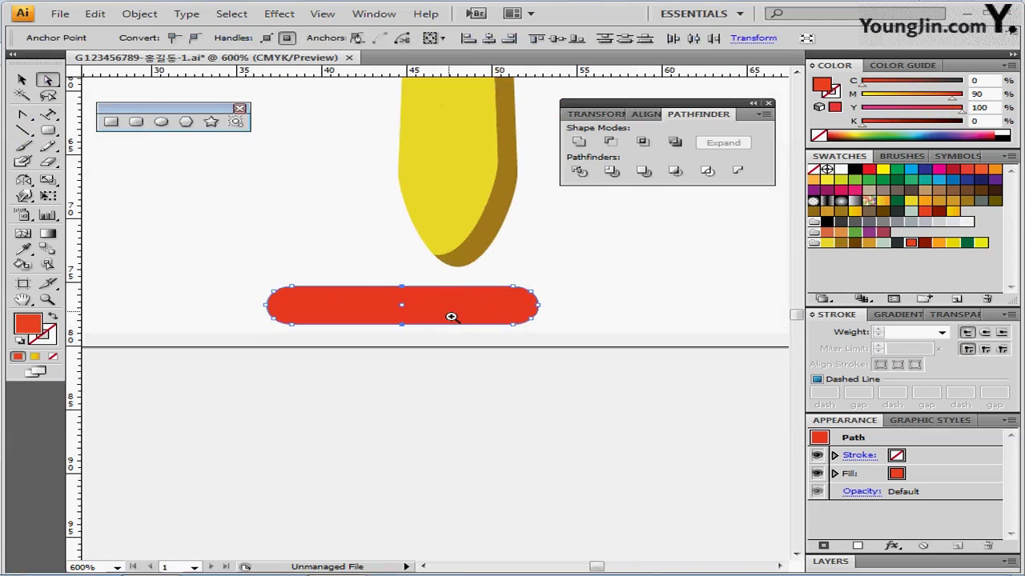
click(47, 181)
drag(384, 260, 394, 281)
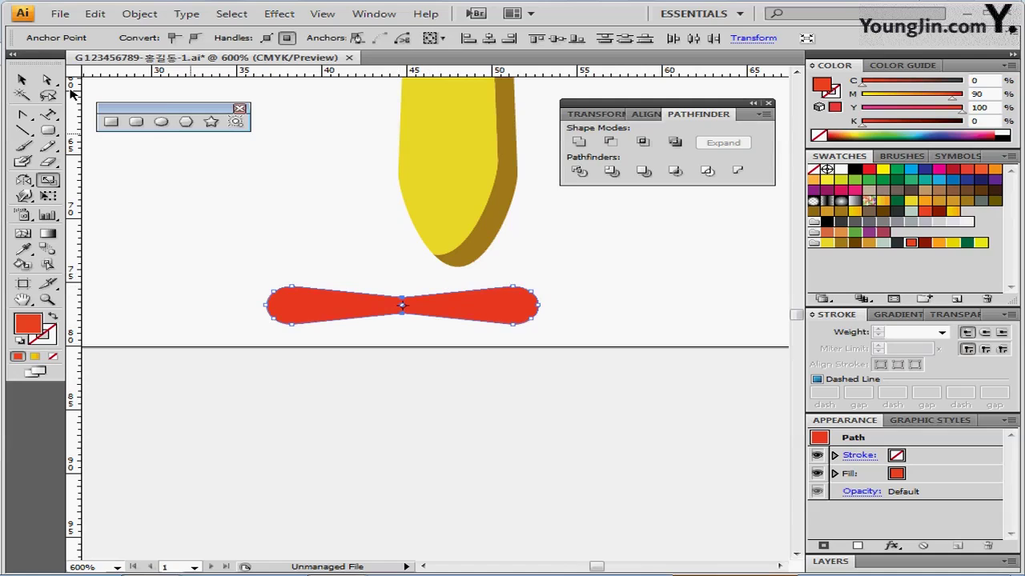
Step: Move the red propeller shape over the tip of the fuselage nose and nudge it vertically into place
click(22, 80)
click(471, 315)
drag(448, 304, 504, 275)
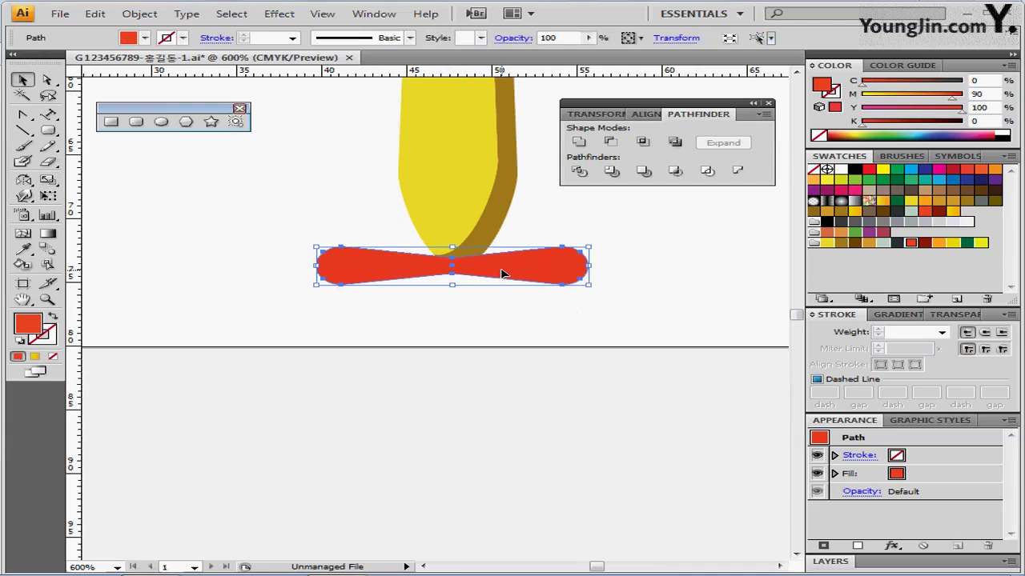
key(Down)
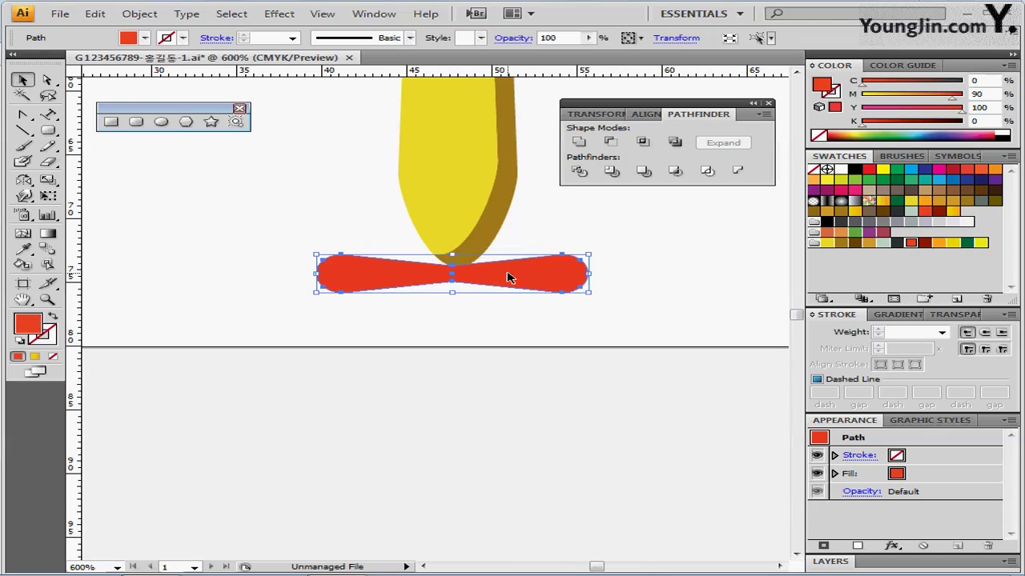
key(Down)
key(Up)
key(Up)
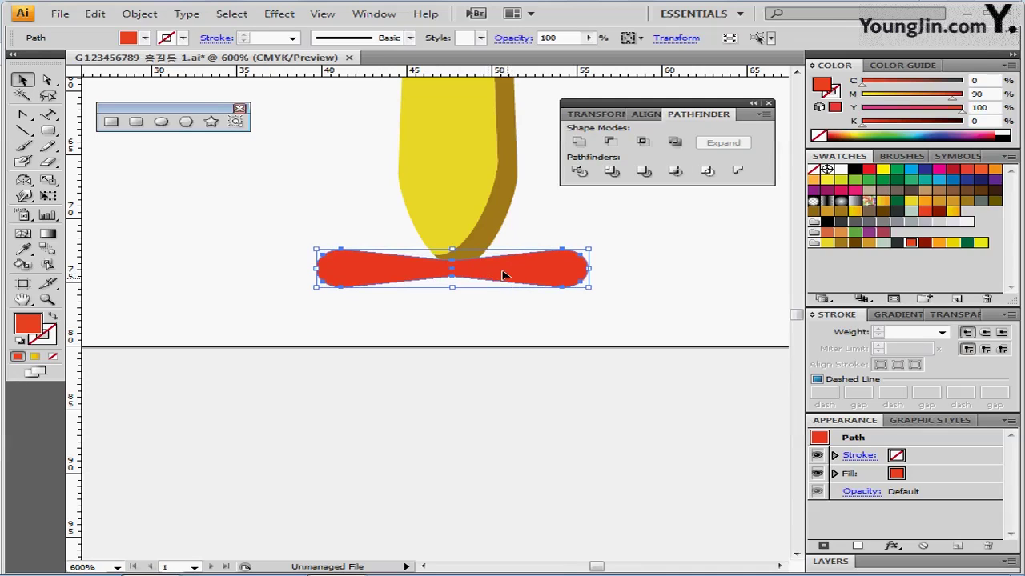
Step: Duplicate the propeller slightly below the original and fill the copy with dark red (M 90, Y 100, K 50)
drag(500, 274, 511, 281)
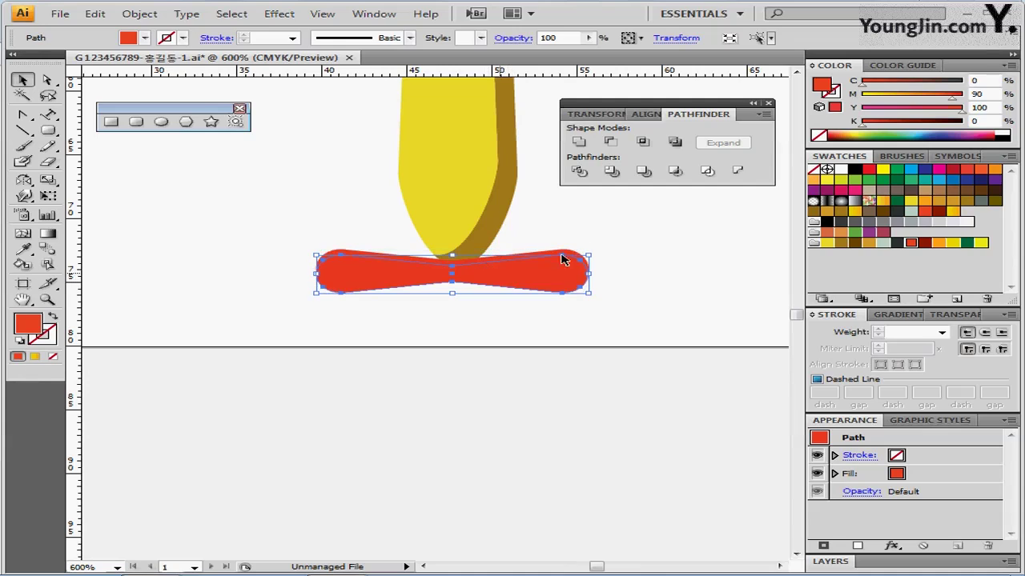
click(924, 242)
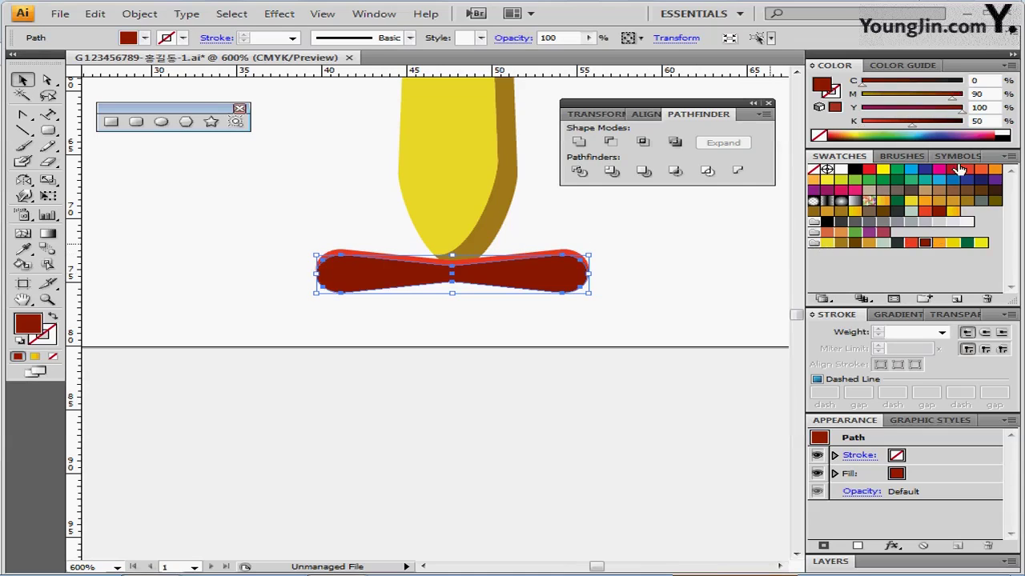
click(994, 107)
Step: Draw a small ellipse centred on the propeller and fill it with pale grey-green (C 20, Y 20, K 10)
click(161, 121)
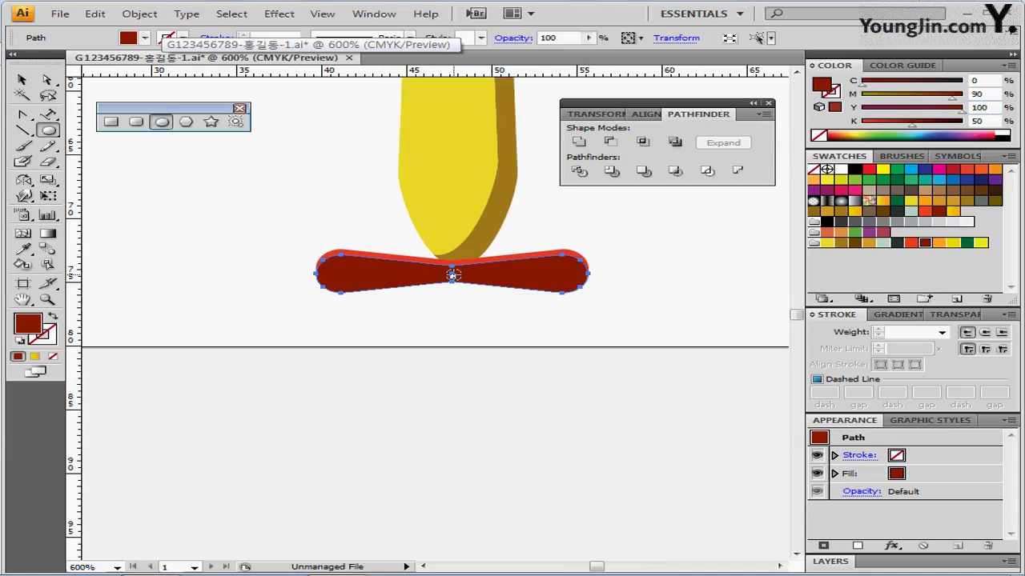
drag(453, 274, 474, 286)
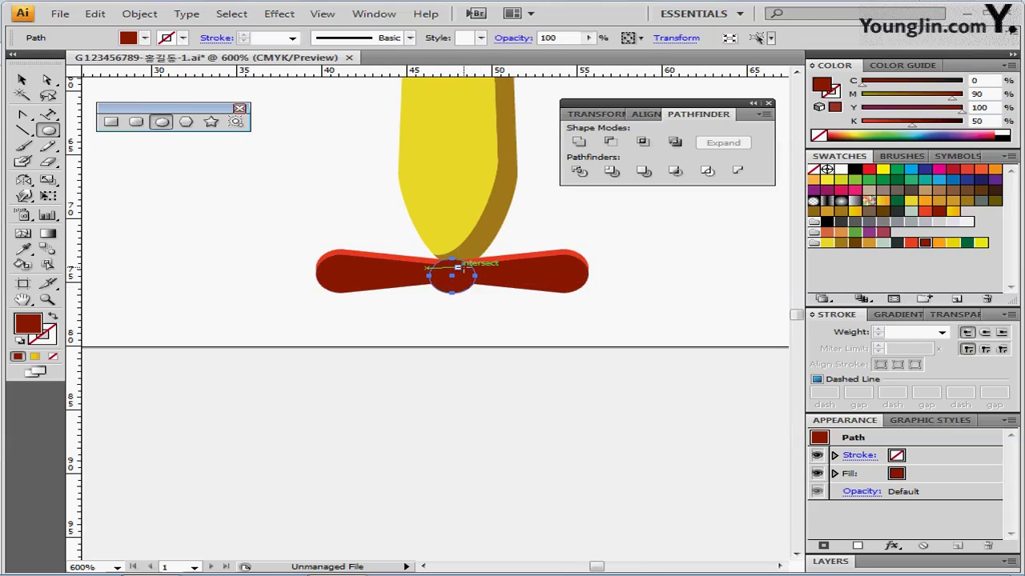
click(883, 242)
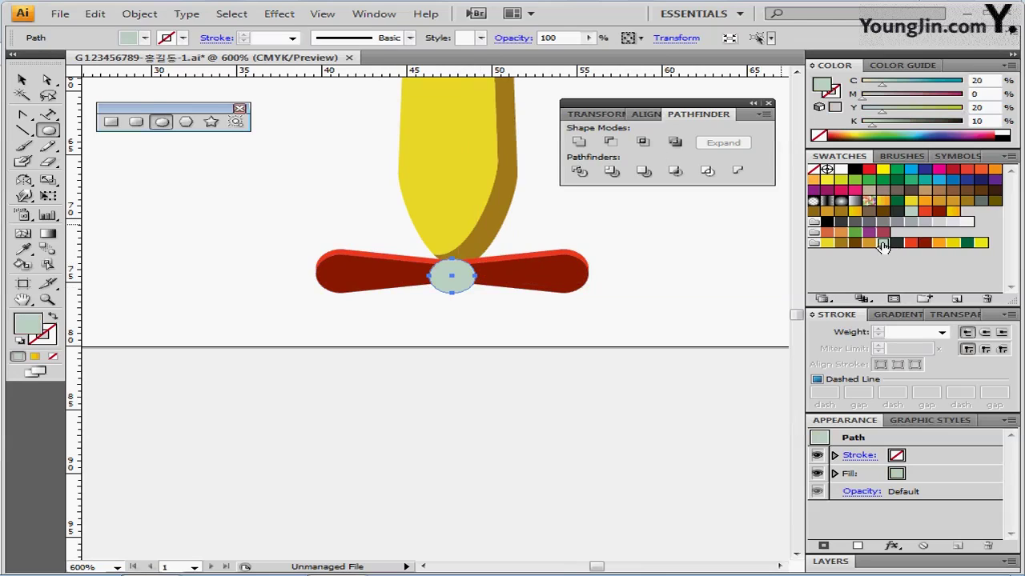
click(995, 110)
Step: Delete the hub ellipse's top anchor point to leave only its lower half, and deselect it
click(47, 80)
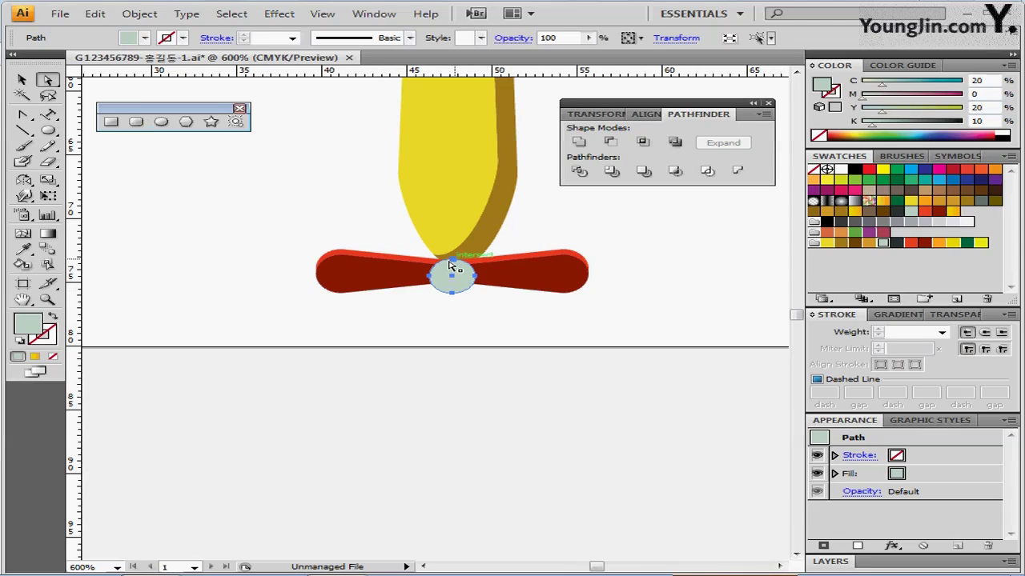
click(453, 263)
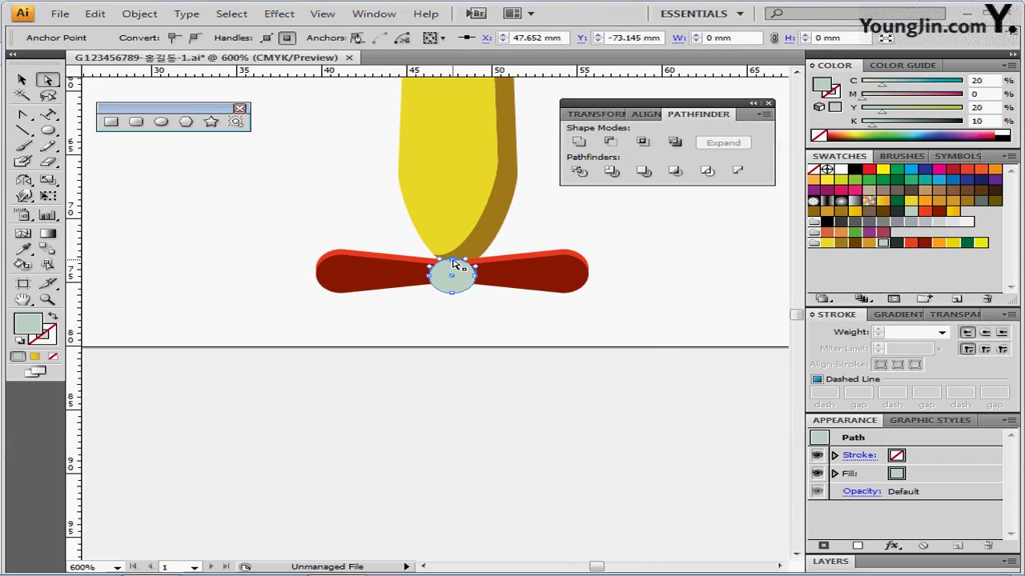
key(ctrl+[)
click(462, 315)
click(453, 292)
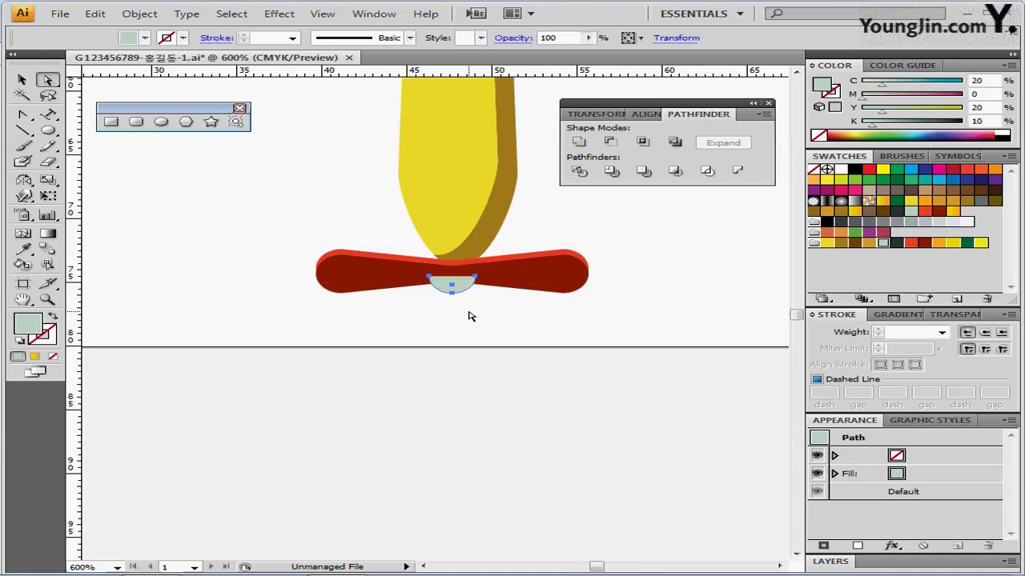
click(470, 316)
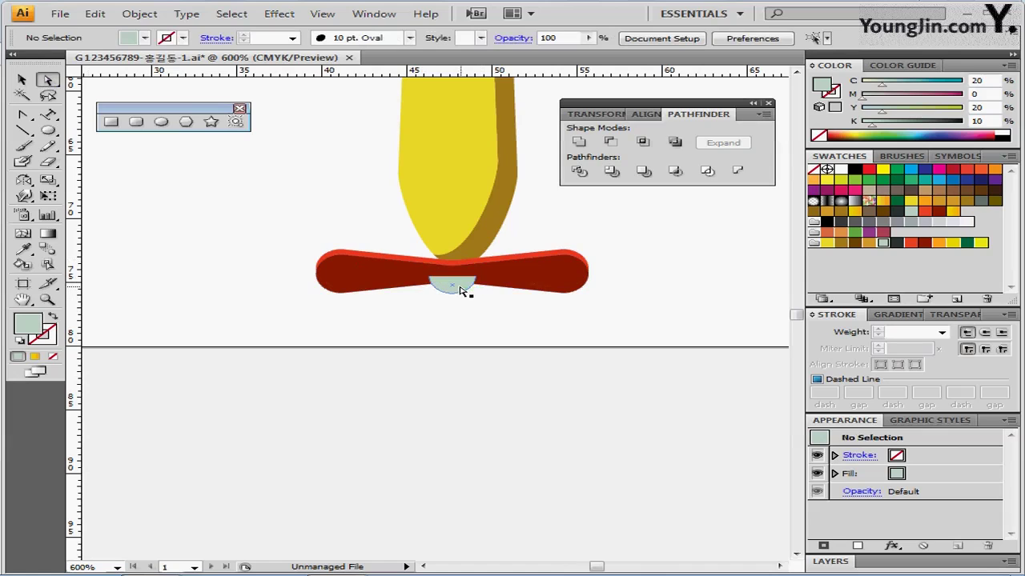
Step: Set the drawing colours to no fill with the default 1 pt black stroke, and show the guides
alt+click(536, 320)
alt+click(418, 304)
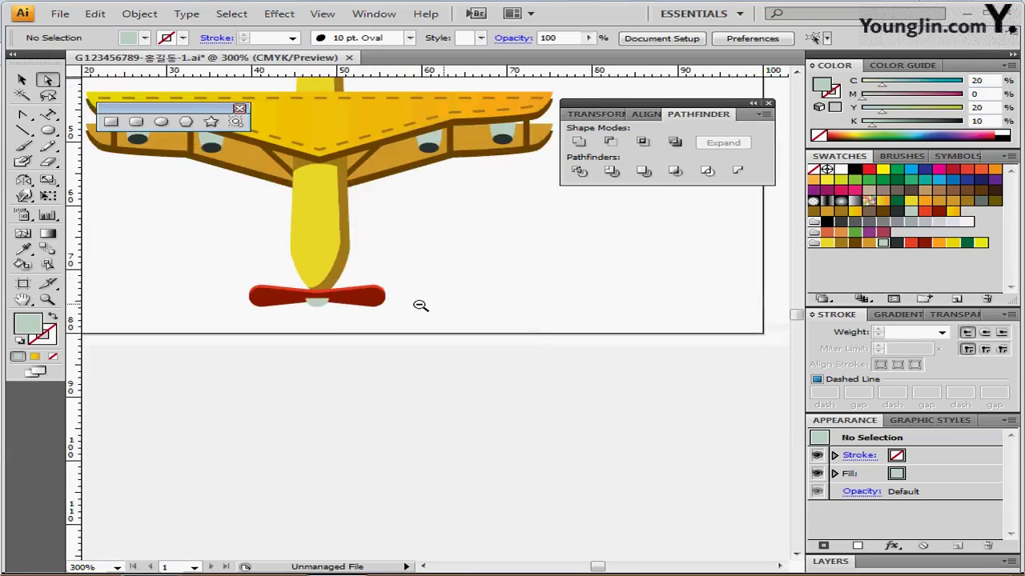
alt+click(419, 304)
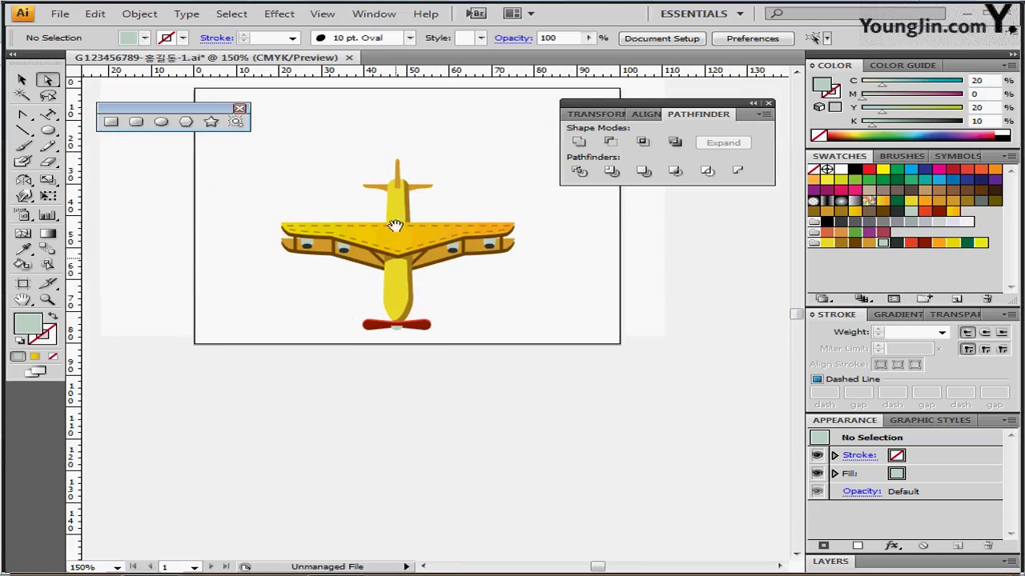
drag(395, 229, 363, 225)
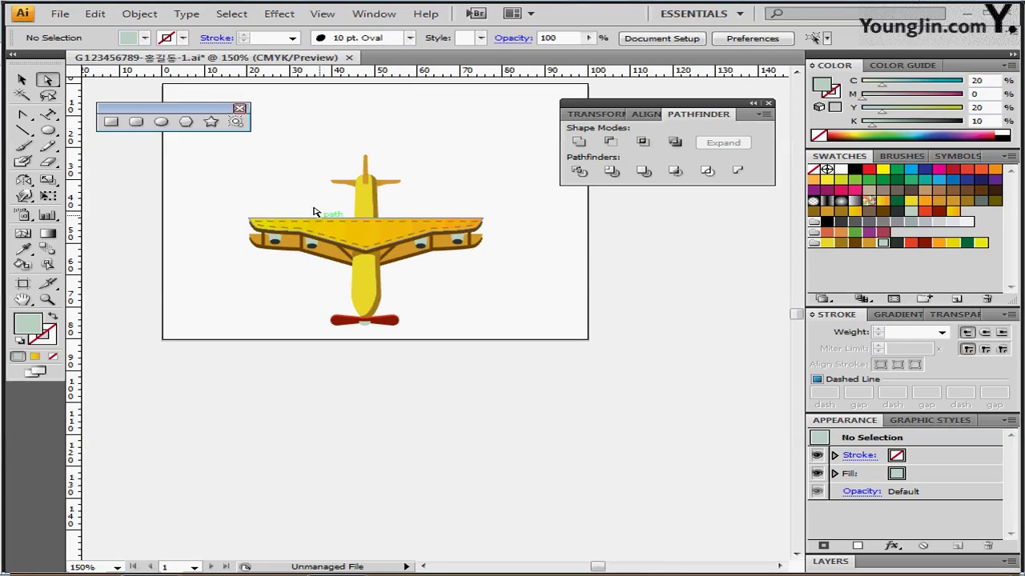
drag(209, 108, 210, 103)
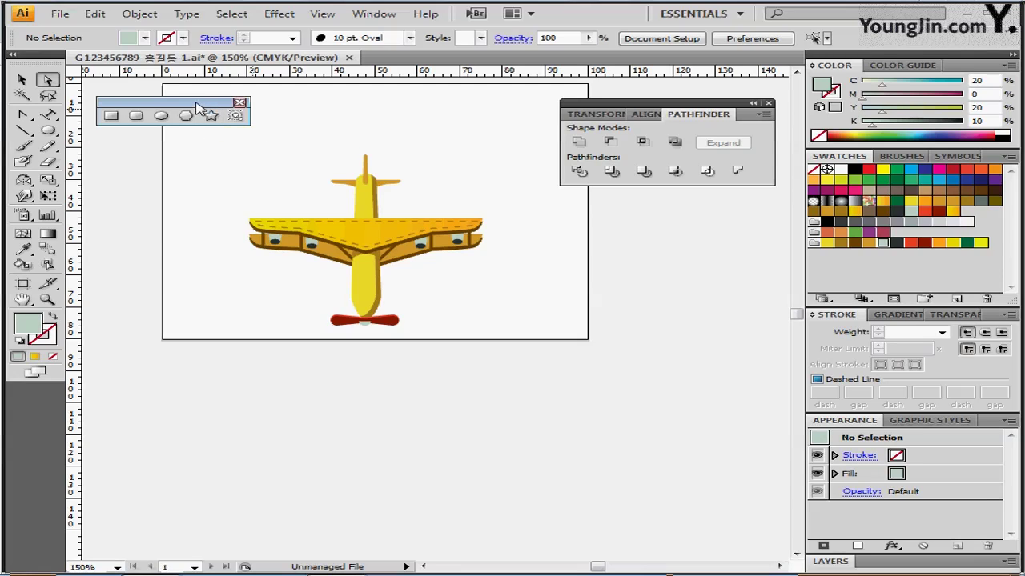
click(161, 117)
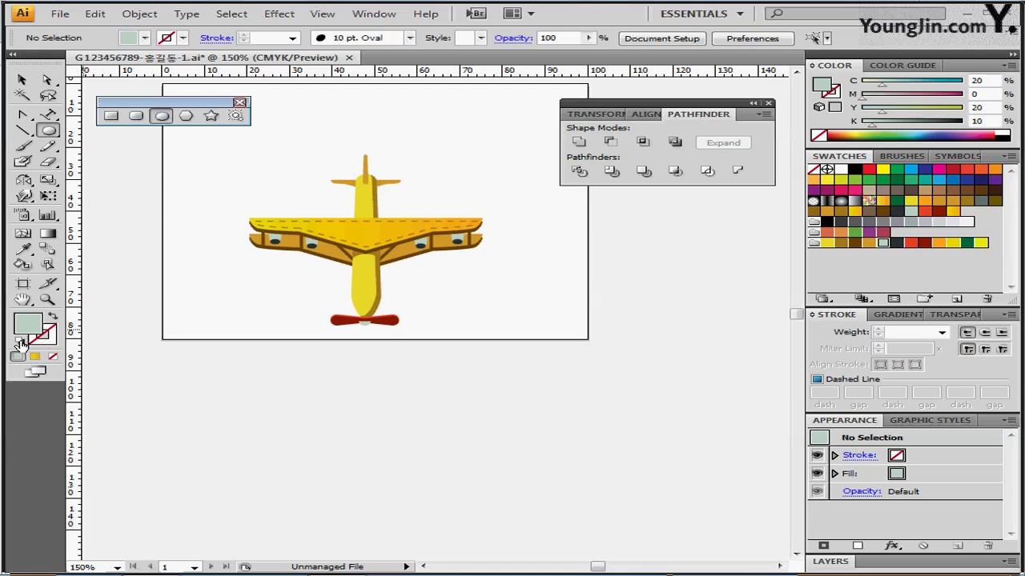
click(19, 343)
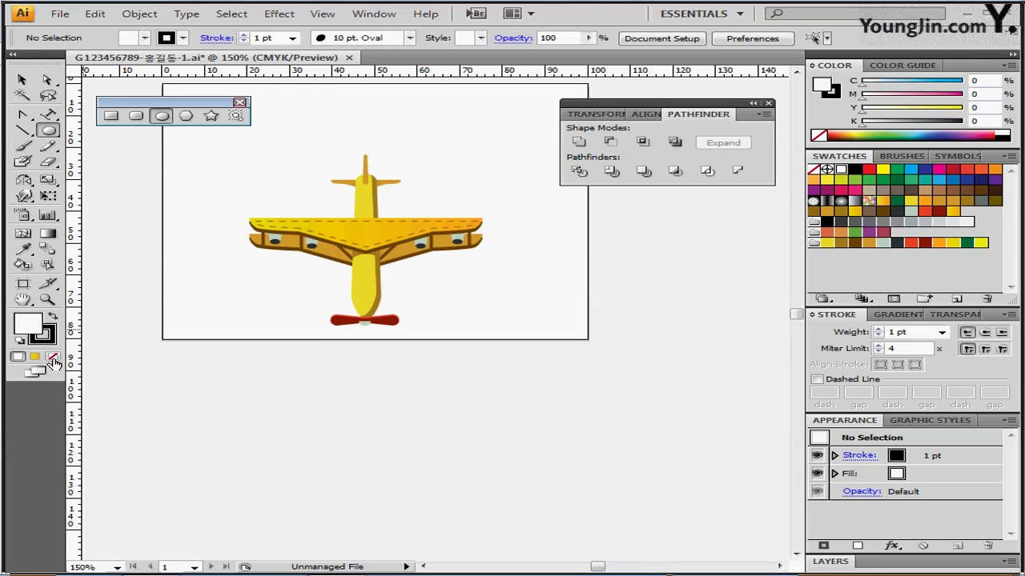
click(53, 357)
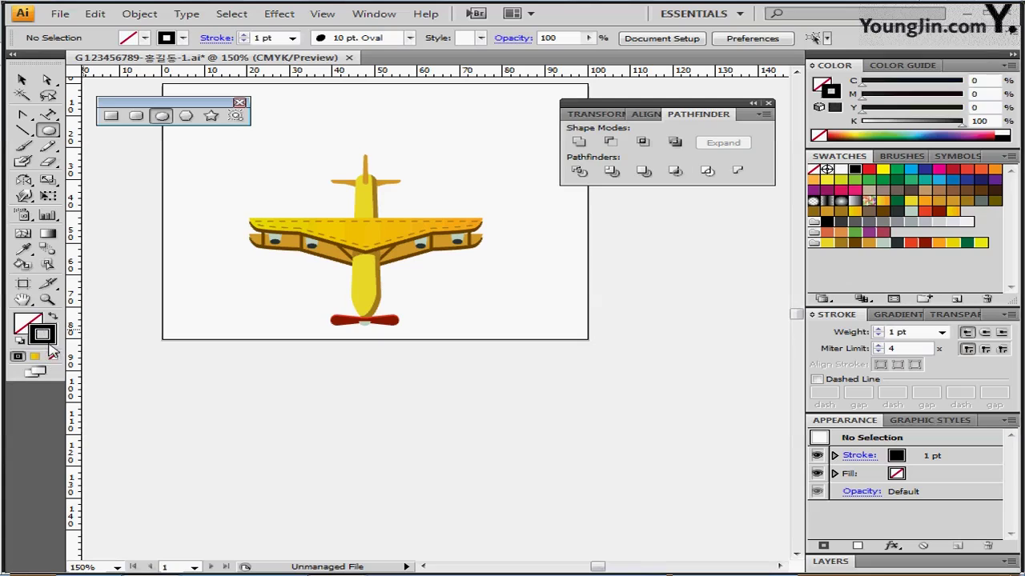
key(ctrl+a)
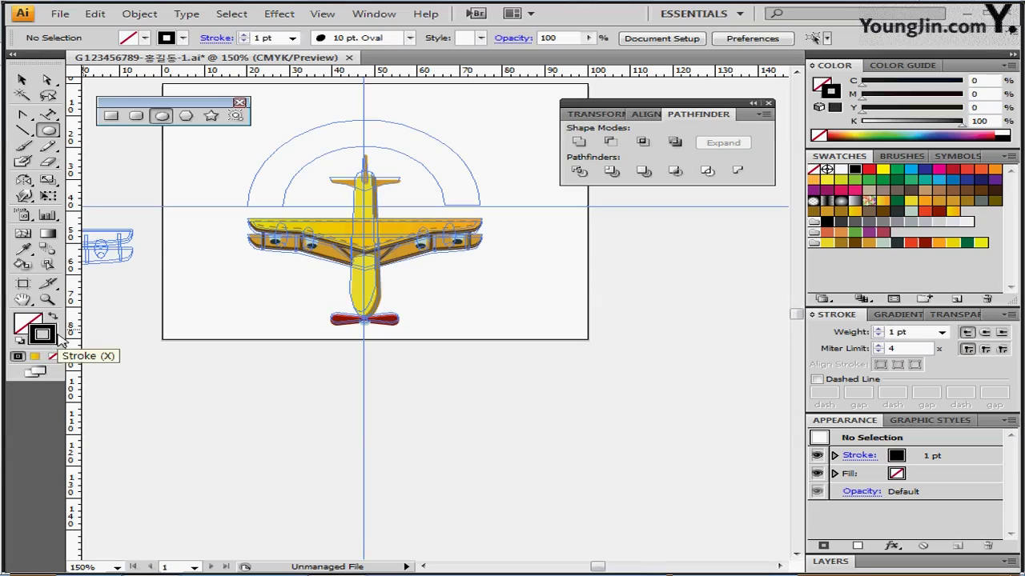
drag(371, 268, 311, 293)
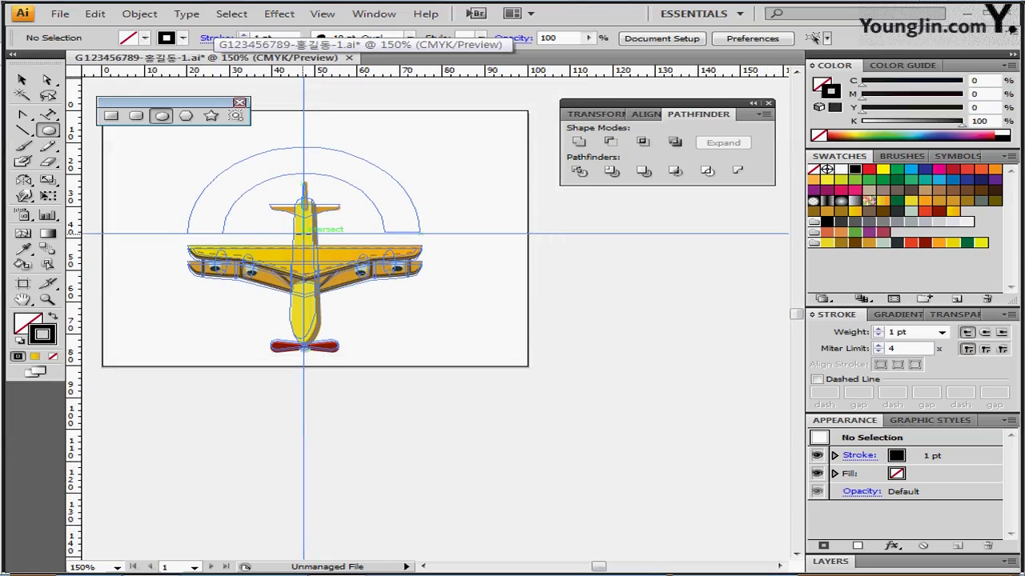
Step: Draw two concentric circles from the guide intersection above the wings, the outer about 54 mm across, matching the two guide arcs
drag(304, 233, 411, 321)
drag(412, 320, 413, 321)
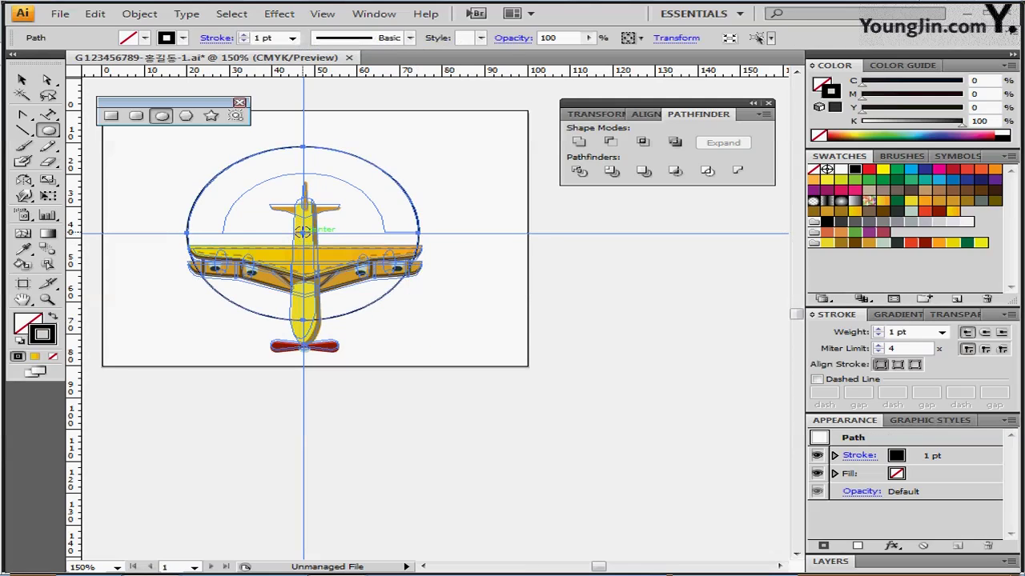
drag(303, 232, 382, 290)
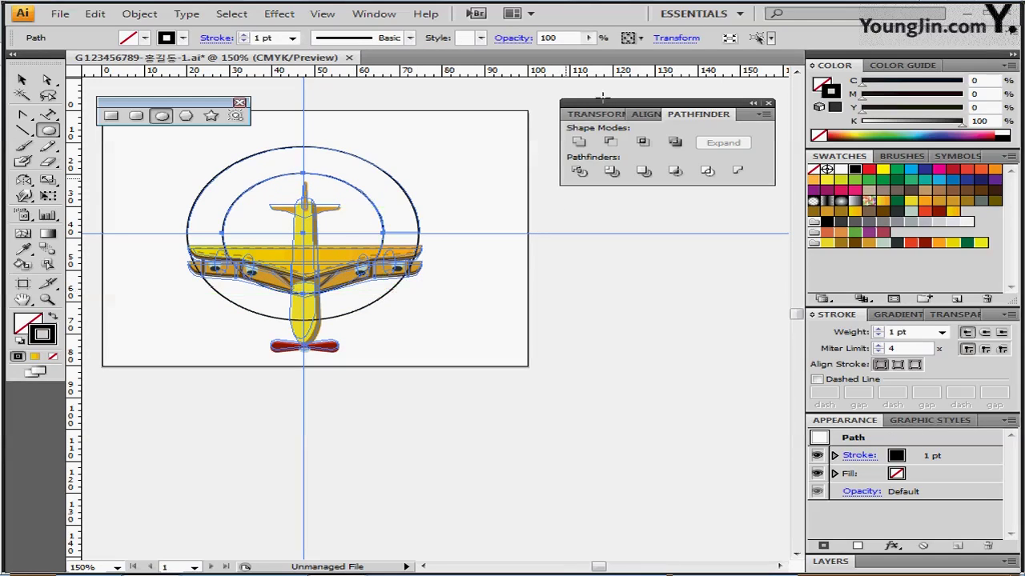
Step: Cover the circles' lower half with a rectangle, hide the guides, and subtract the overlapping shapes to leave an upper half-ring
click(112, 116)
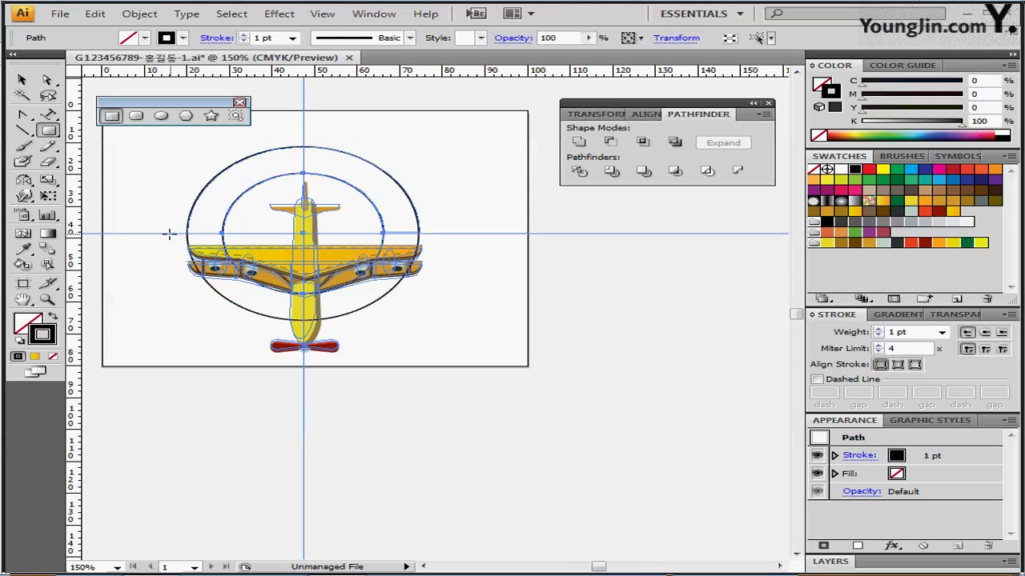
drag(164, 234, 445, 337)
key(ctrl+;)
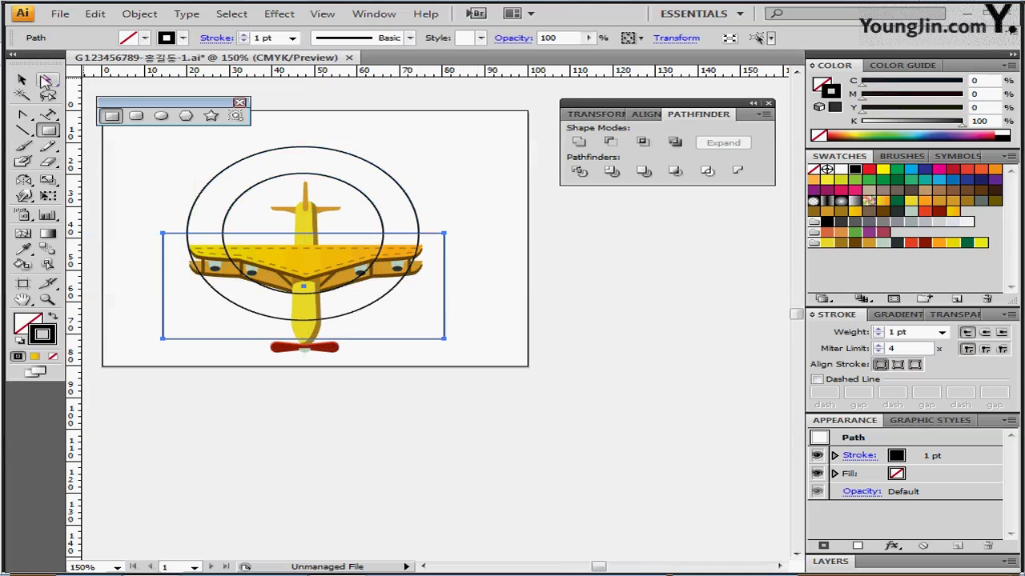
drag(428, 217, 375, 245)
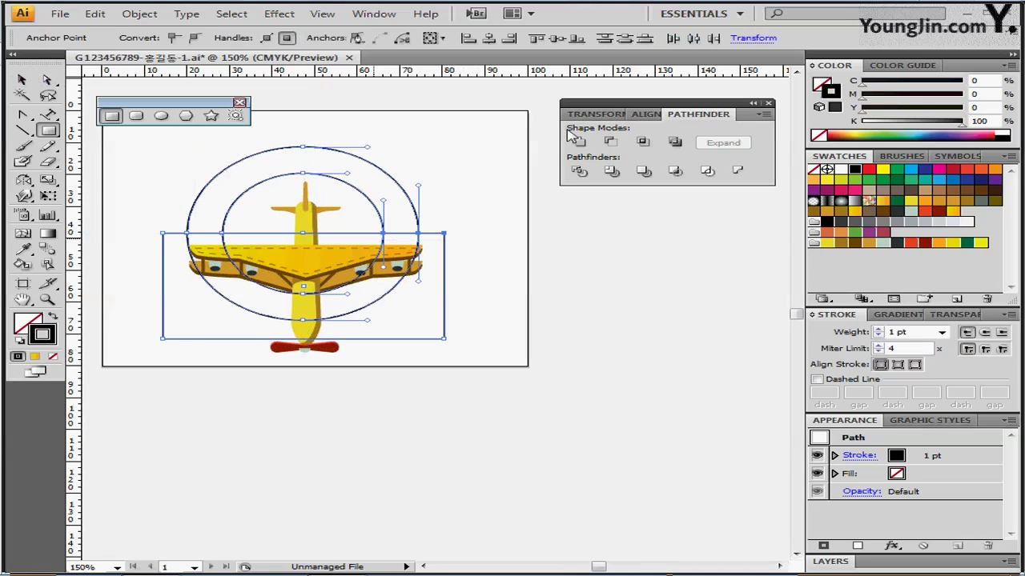
click(611, 144)
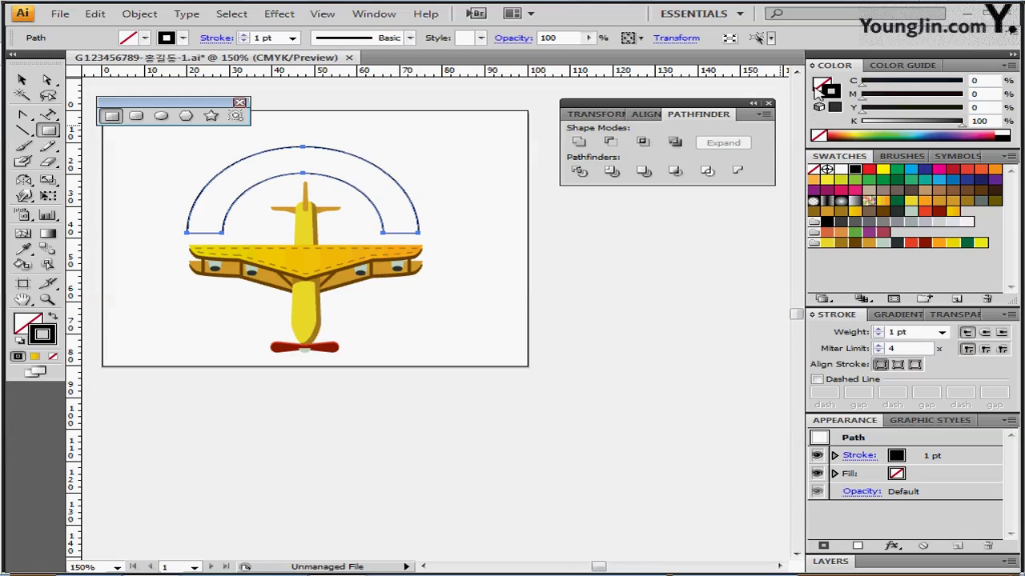
Step: Give the half-ring a dark green fill (C 90, M 30, Y 90, K 30) and a yellow stroke (C 10, Y 100)
click(819, 88)
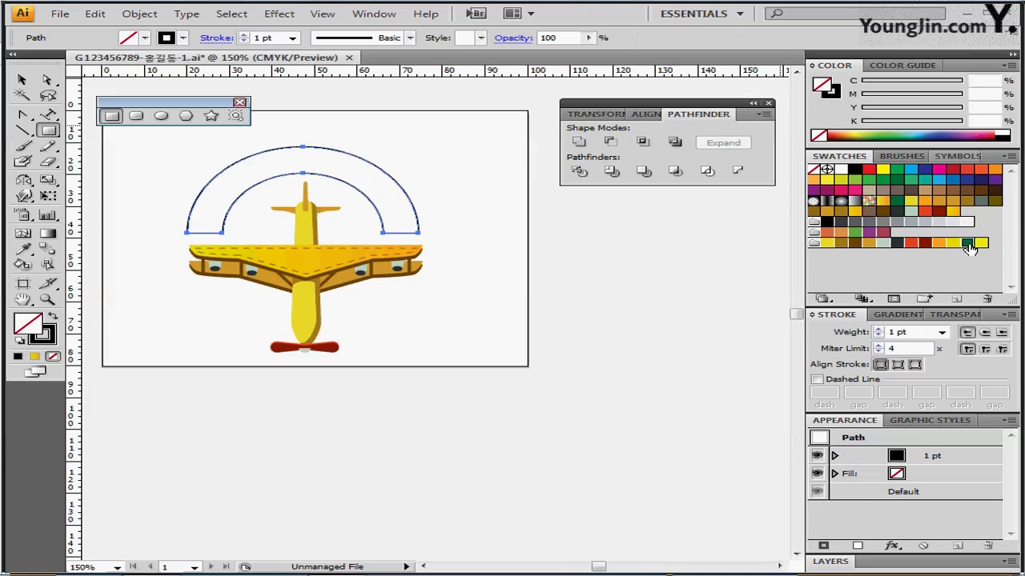
click(966, 243)
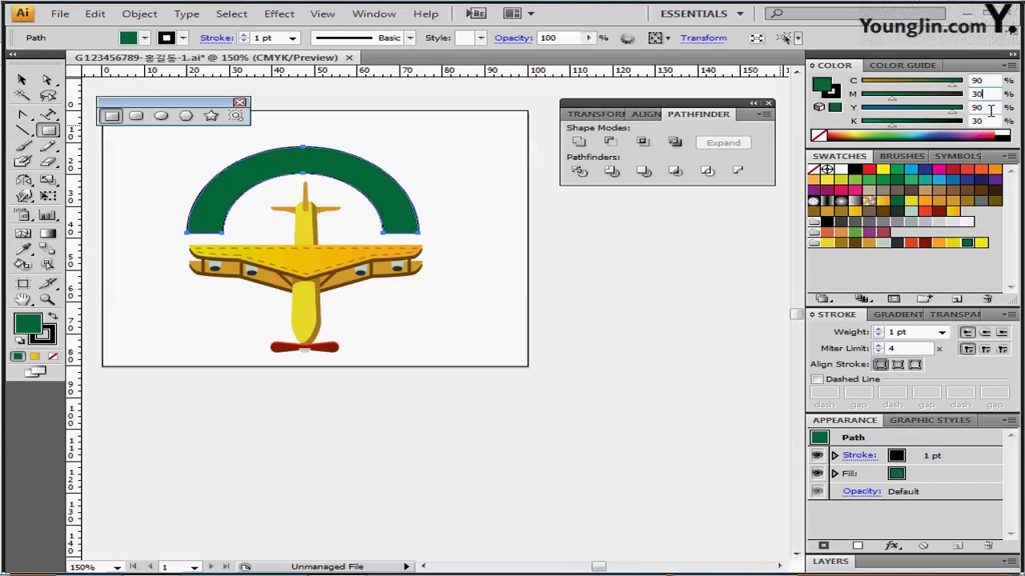
click(988, 120)
click(835, 97)
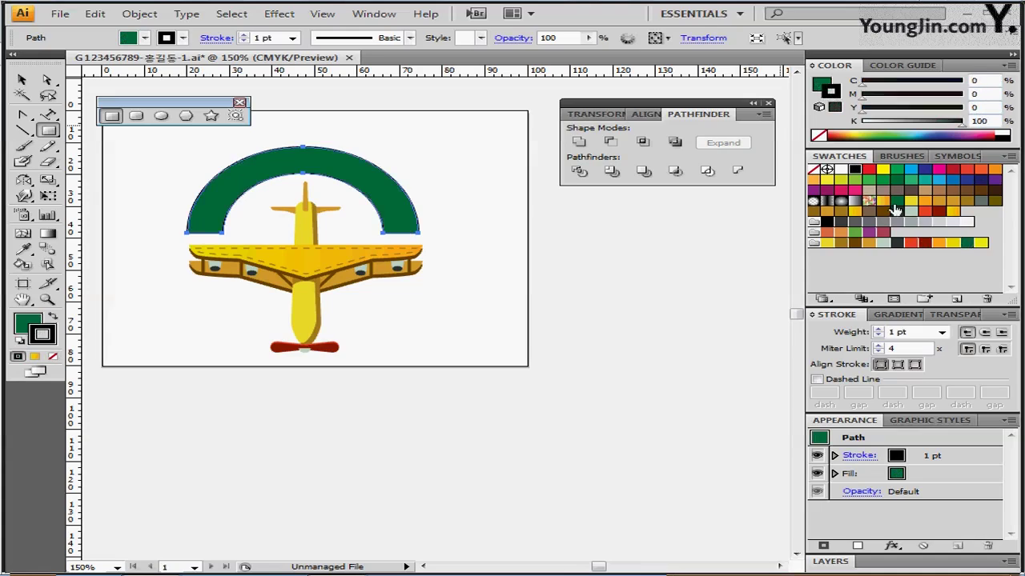
click(980, 243)
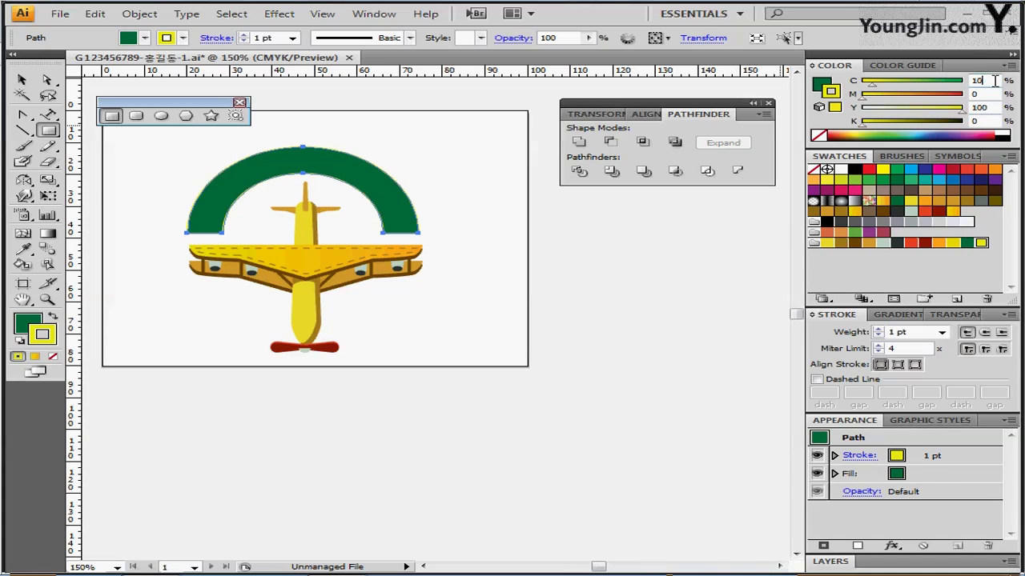
click(996, 108)
Step: Set the half-ring's stroke weight to 4 pt with a round join, and deselect it
click(243, 36)
click(242, 36)
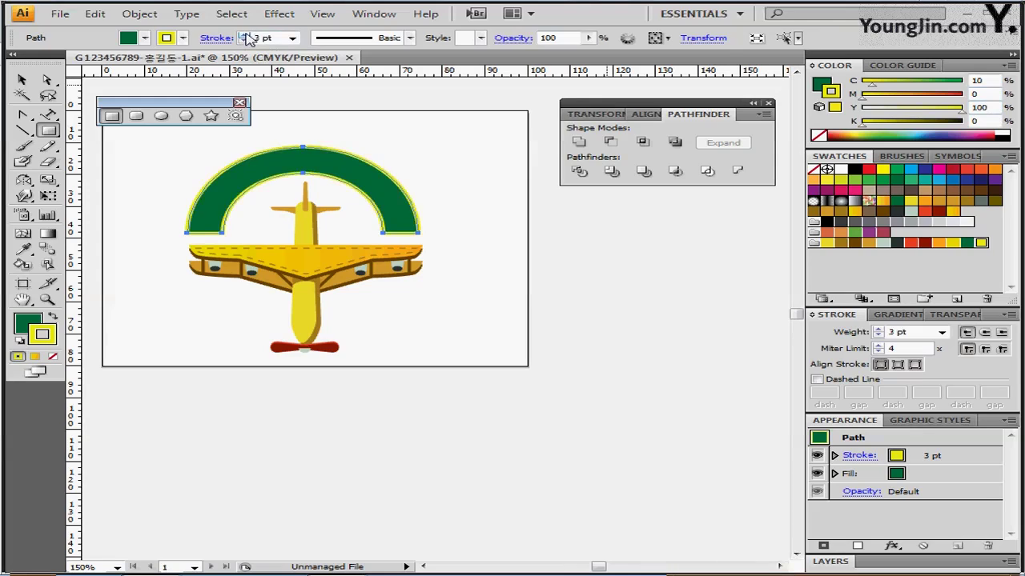
click(243, 35)
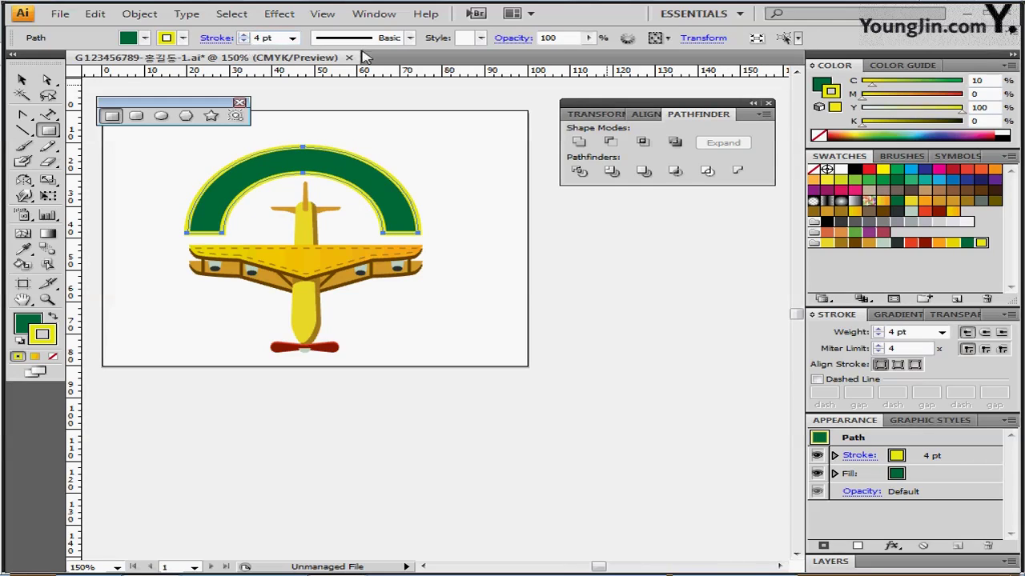
click(210, 38)
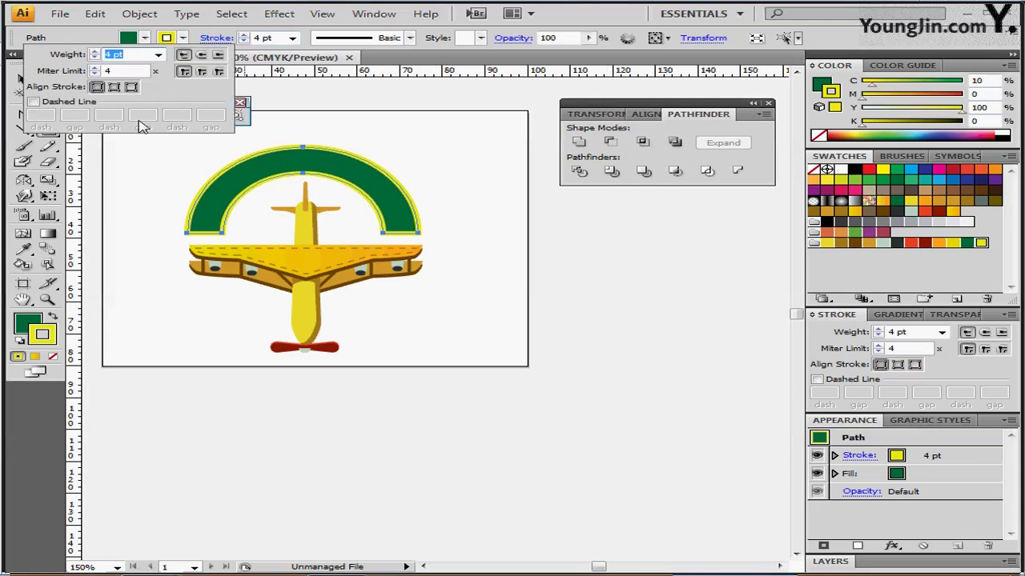
click(203, 74)
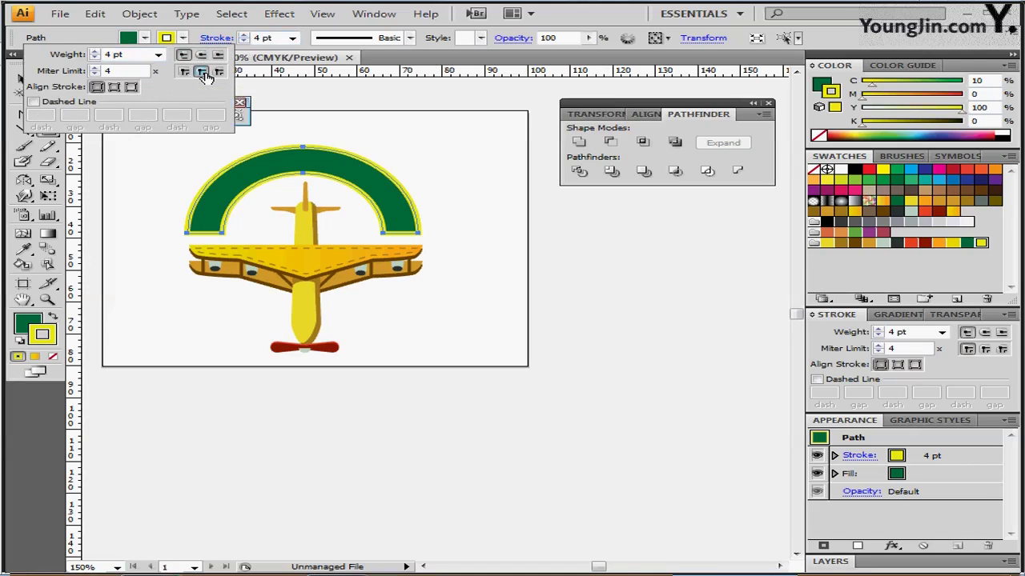
click(203, 73)
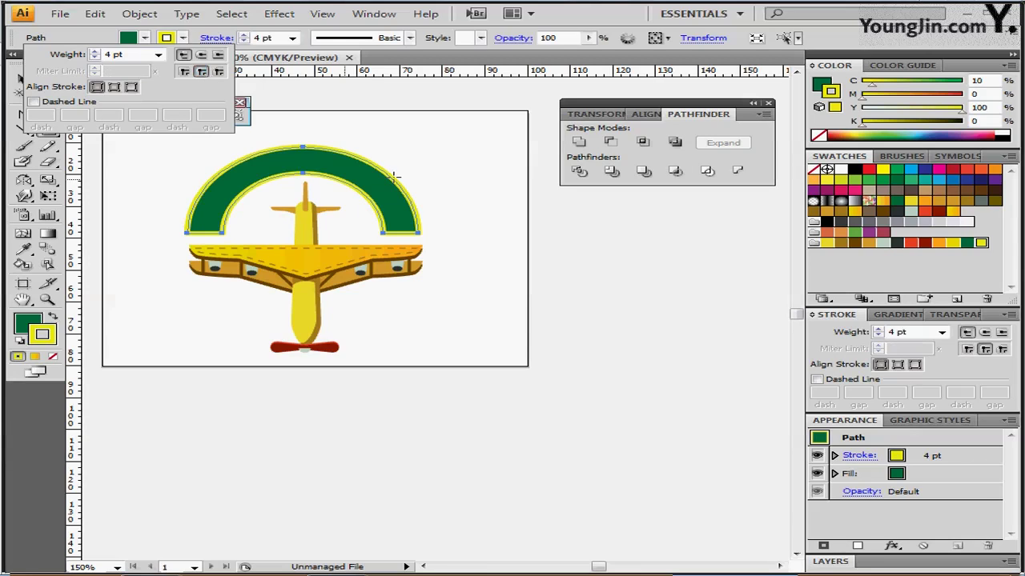
click(432, 204)
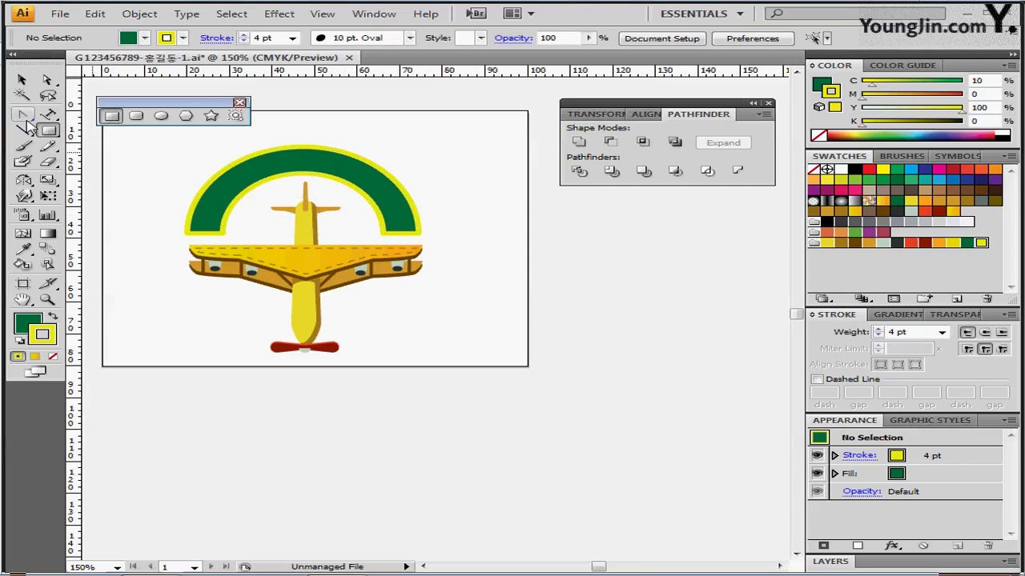
Step: Draw a circle about 41 mm across from the guide intersection, convert it into a type path inside the green band, and deselect it
click(161, 116)
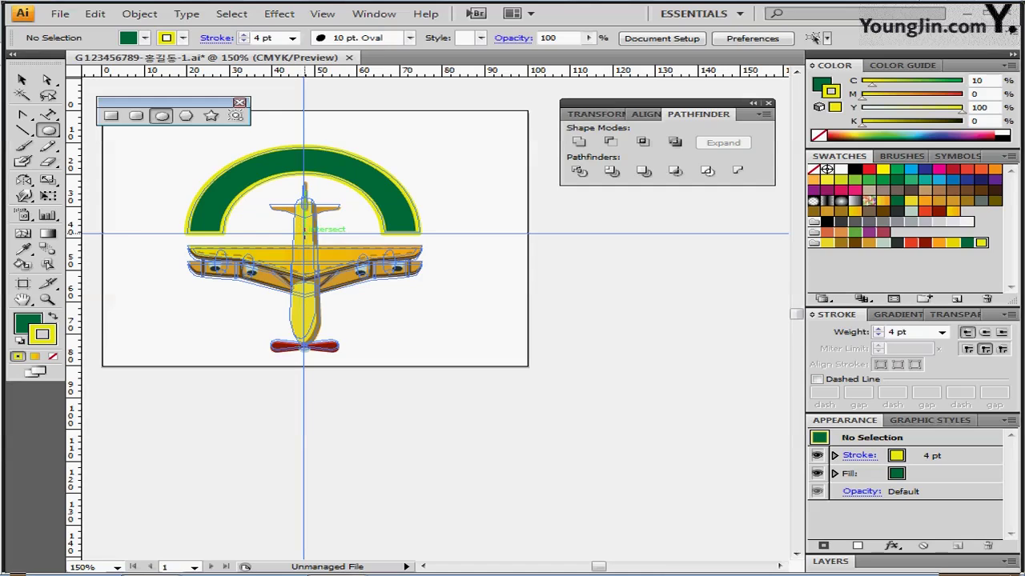
drag(305, 232, 392, 292)
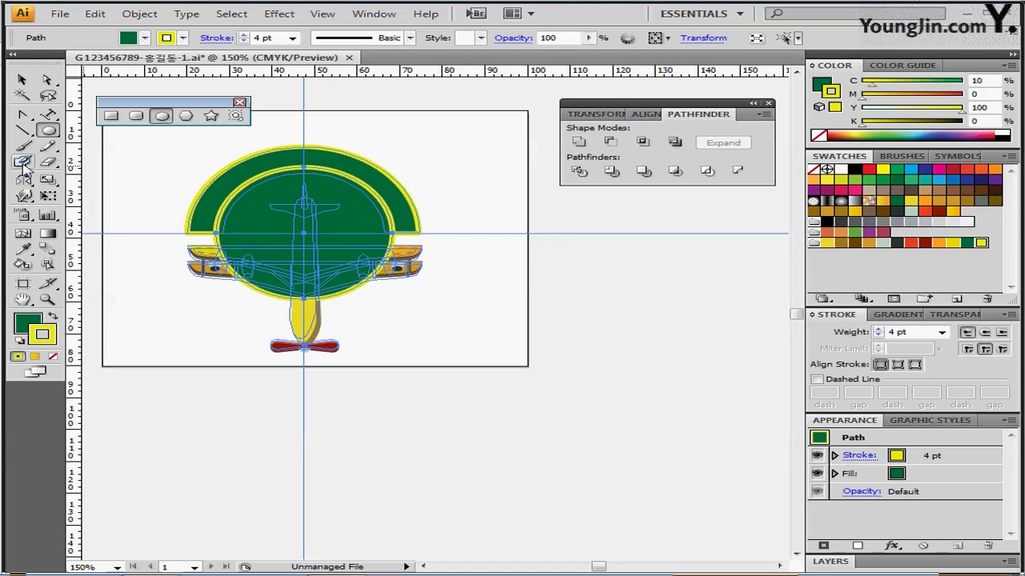
click(51, 118)
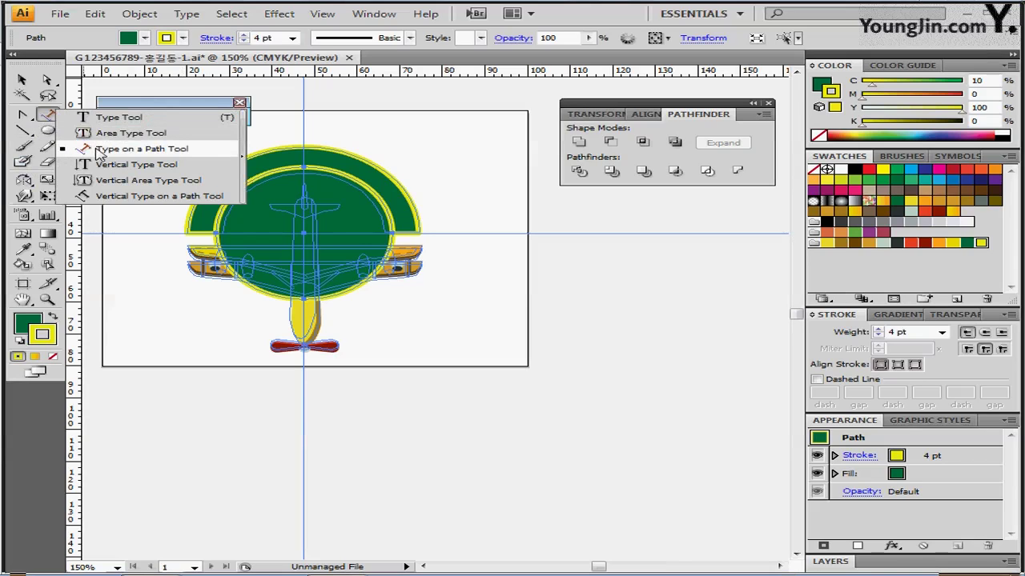
click(100, 149)
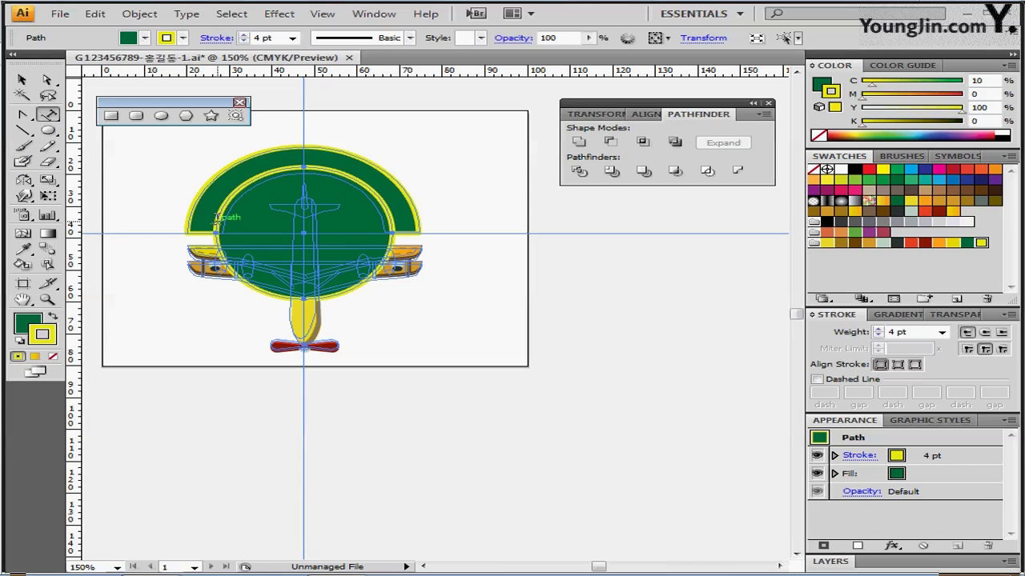
click(215, 221)
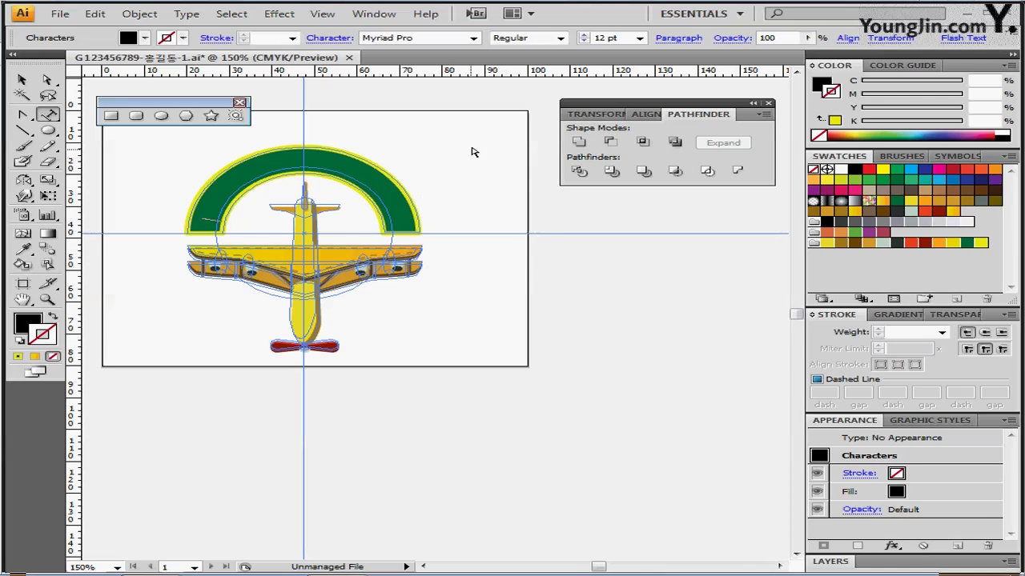
ctrl+click(474, 152)
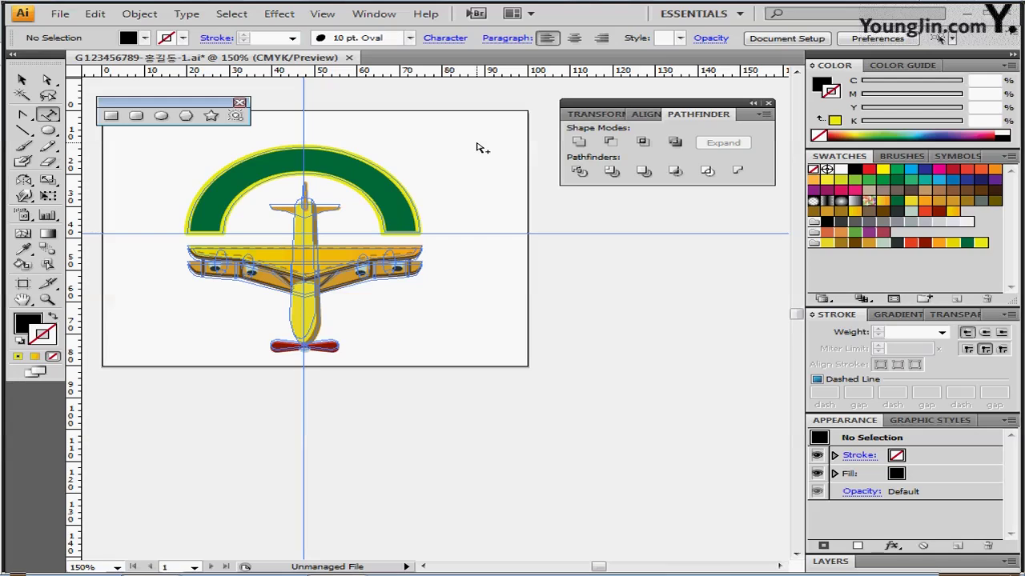
Step: Select the circular type path in Outline view, and return to Preview
click(257, 209)
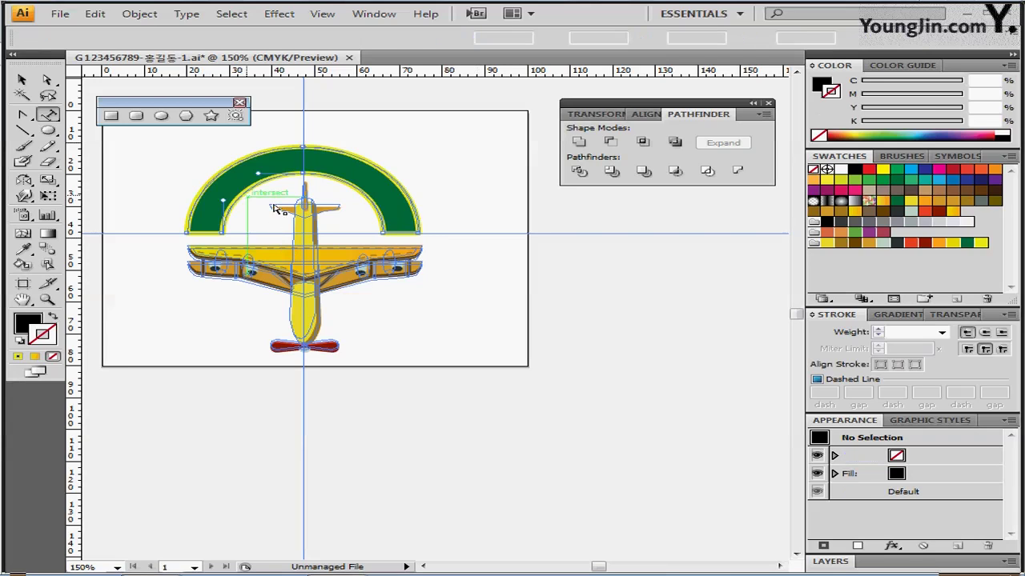
key(ctrl+y)
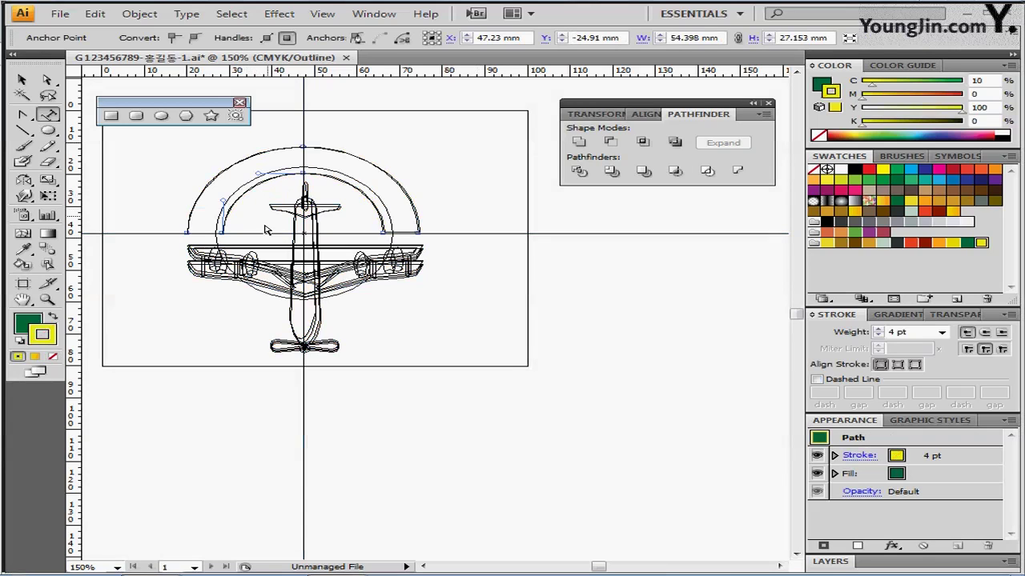
click(221, 237)
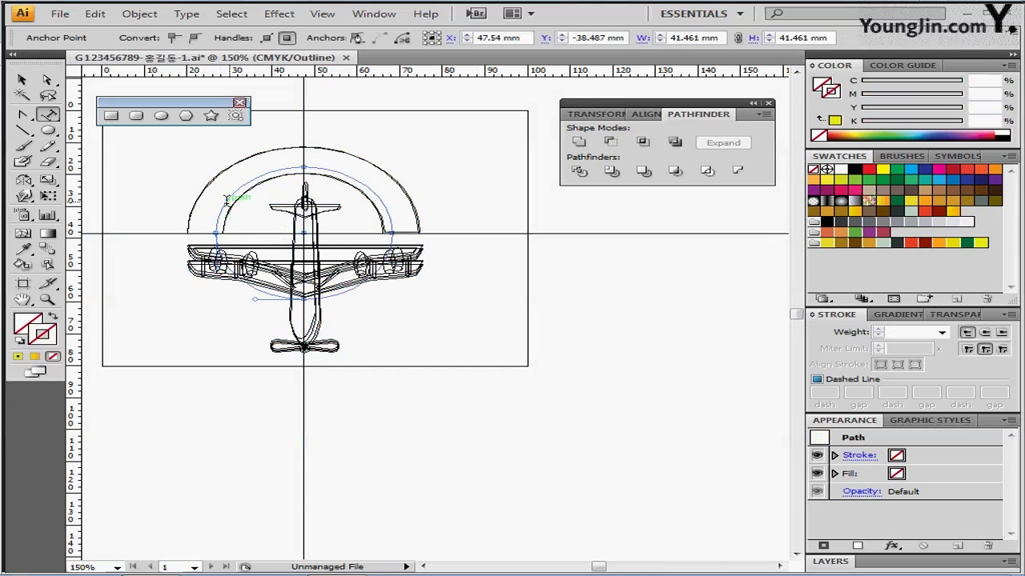
key(ctrl+y)
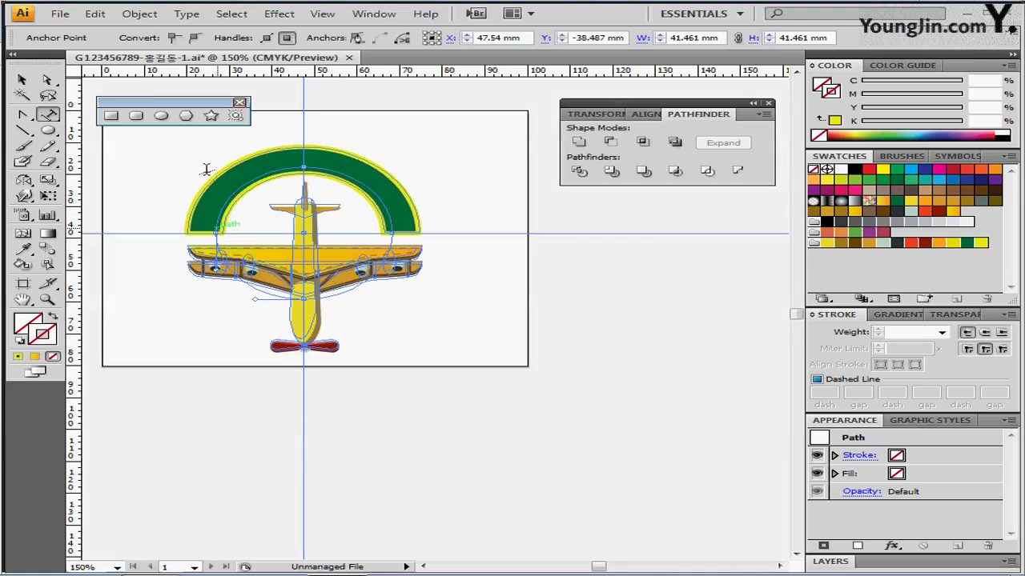
Step: Enter the lettering "::: ENJOY FLYING :::" along the circular type path inside the green band
click(139, 13)
click(139, 14)
click(271, 217)
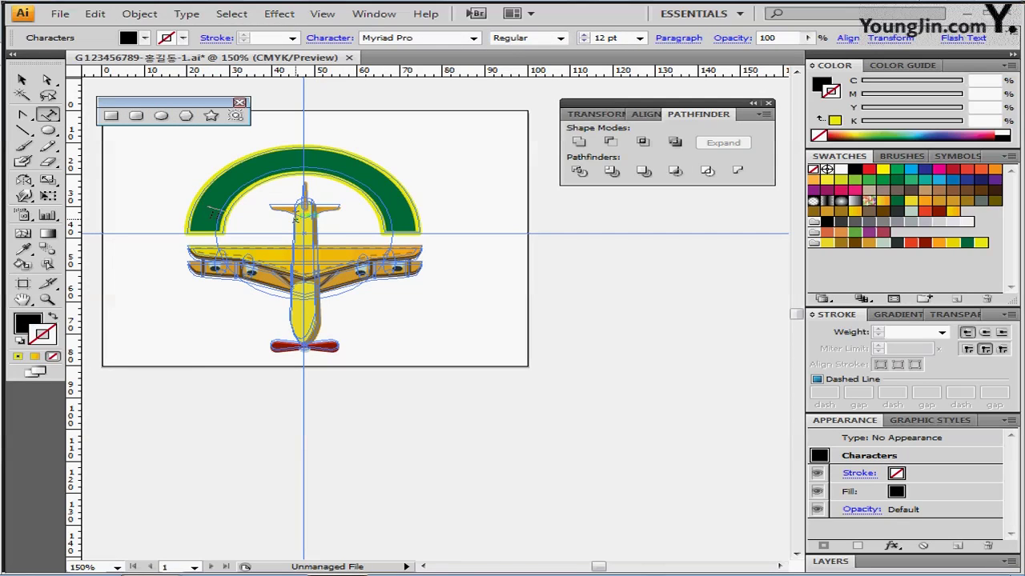
text(ENJOY FLYING)
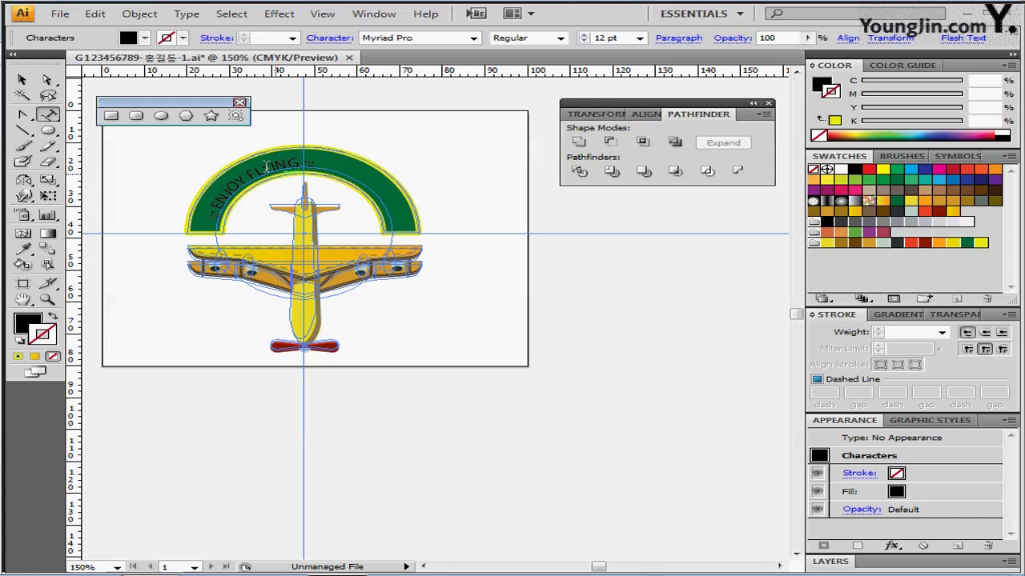
Step: Select all of the path lettering and set its font to Arial, keeping the Regular style
key(ctrl+a)
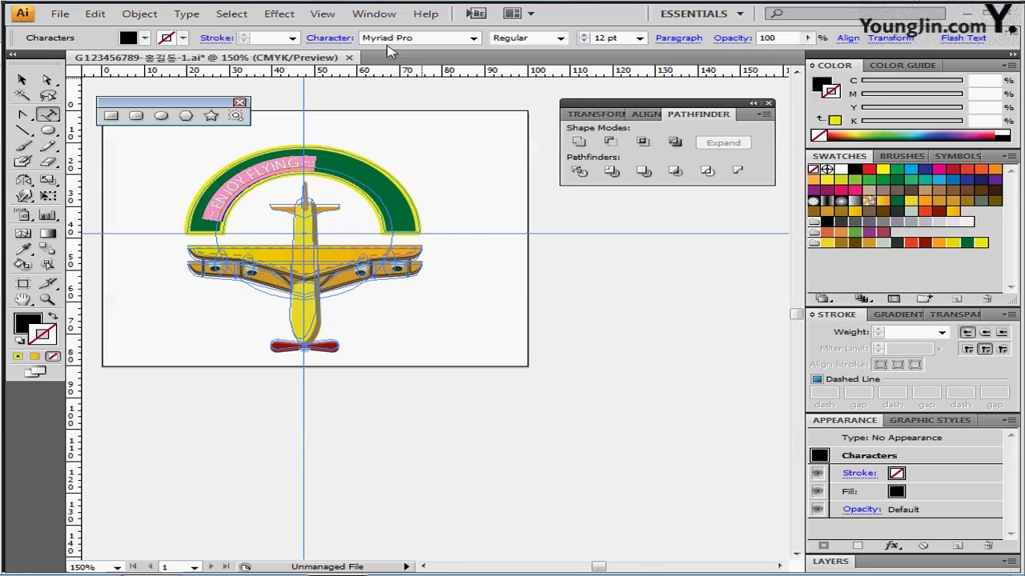
click(396, 37)
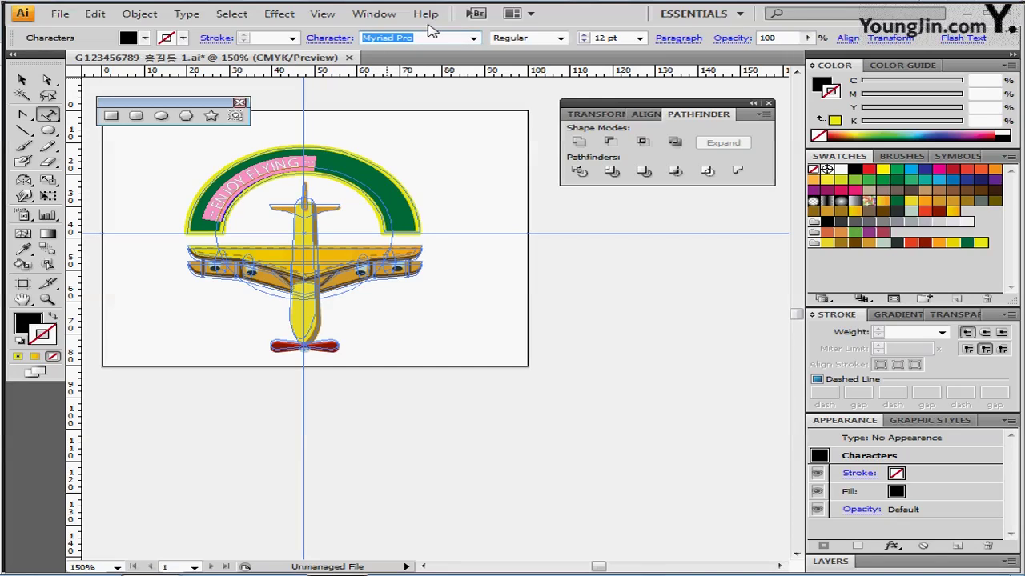
text(Arial)
key(Return)
key(ctrl+shift+a)
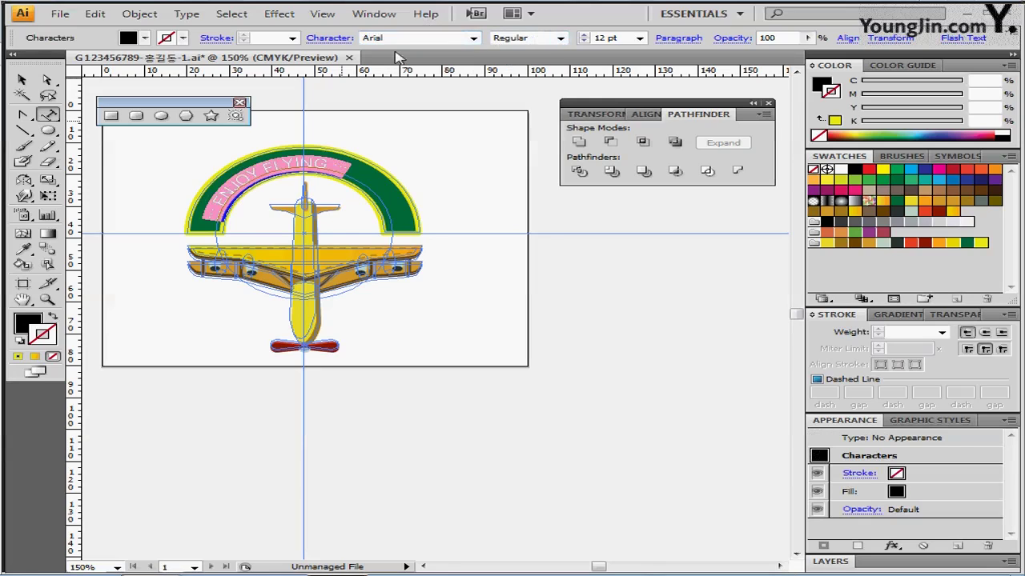
click(561, 38)
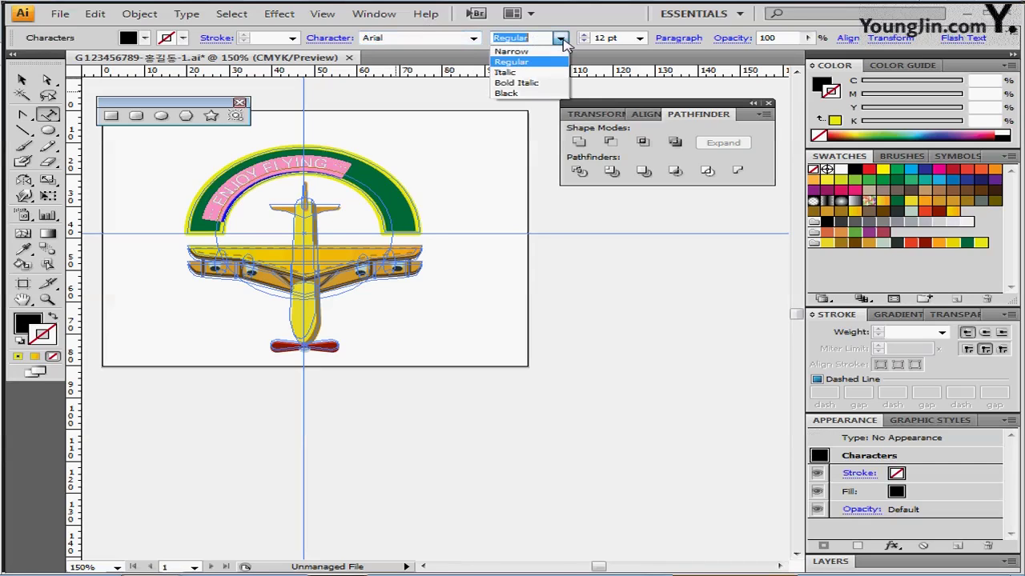
click(562, 40)
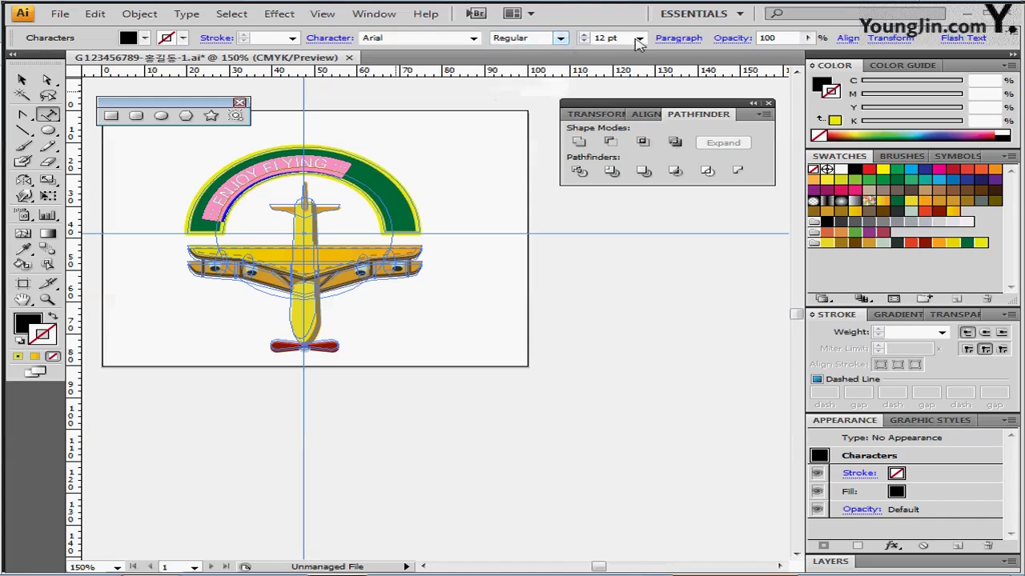
Step: Set the selected lettering's size to 16 pt and its fill to white
click(584, 34)
click(583, 34)
click(584, 36)
click(584, 35)
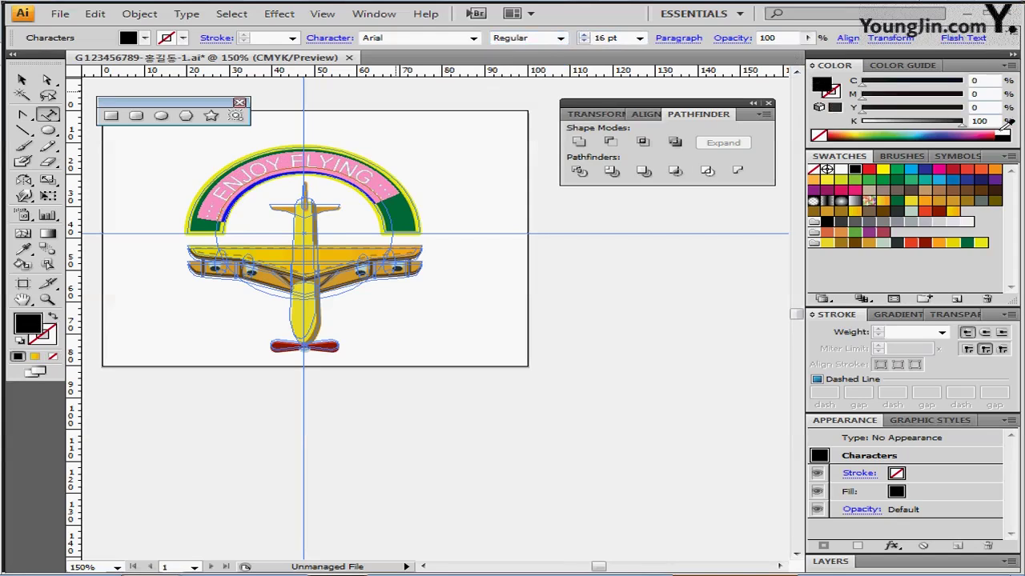
click(1003, 131)
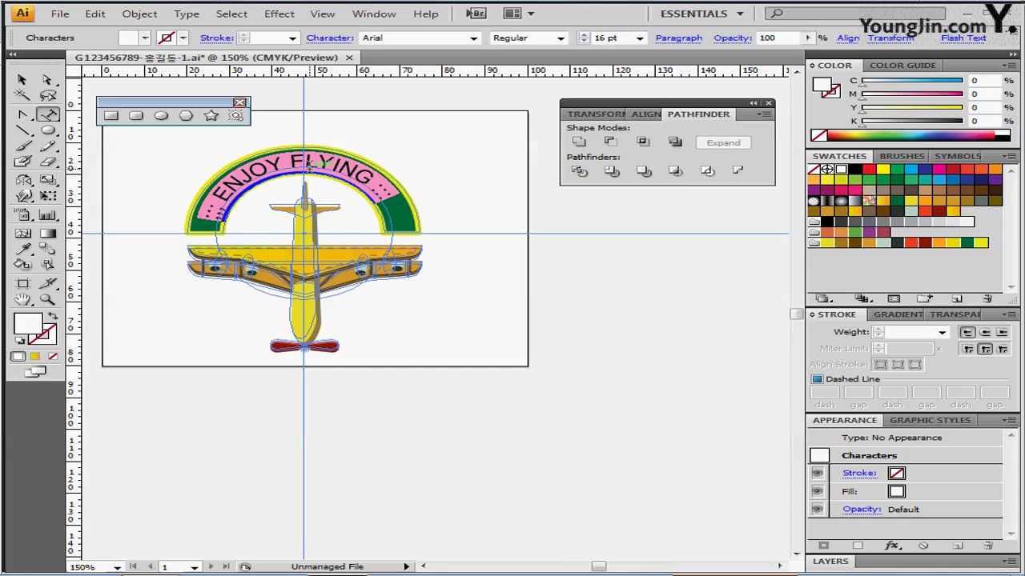
Step: Select the word FLYING in the path lettering and fill it with yellow (Y 100)
click(310, 165)
drag(291, 160, 373, 178)
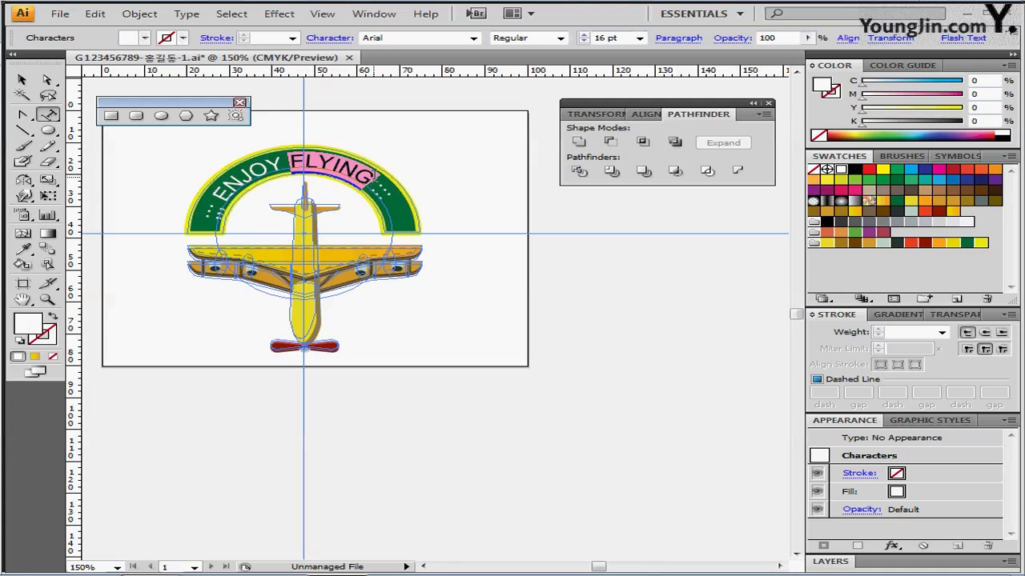
drag(861, 113, 991, 117)
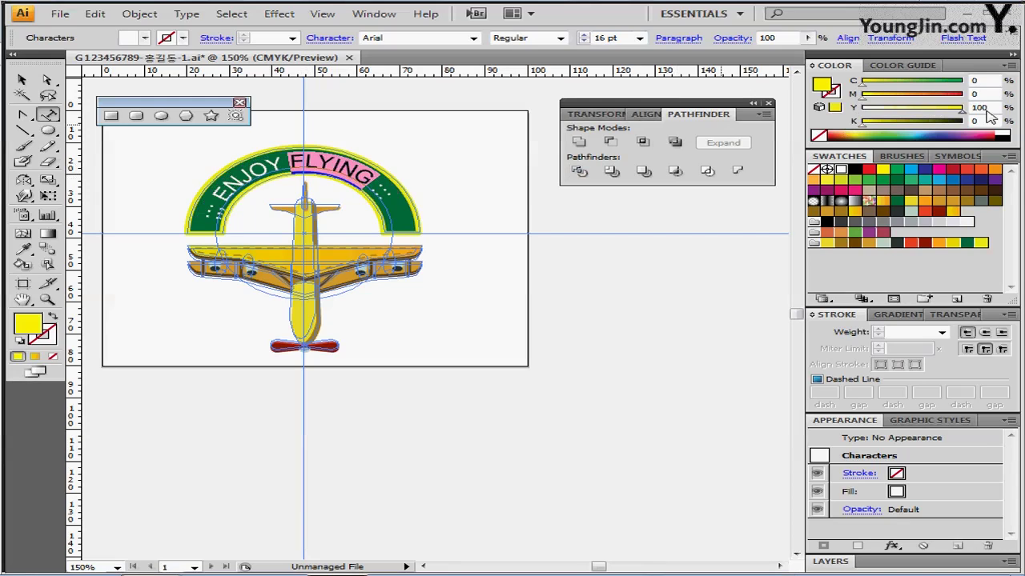
click(882, 170)
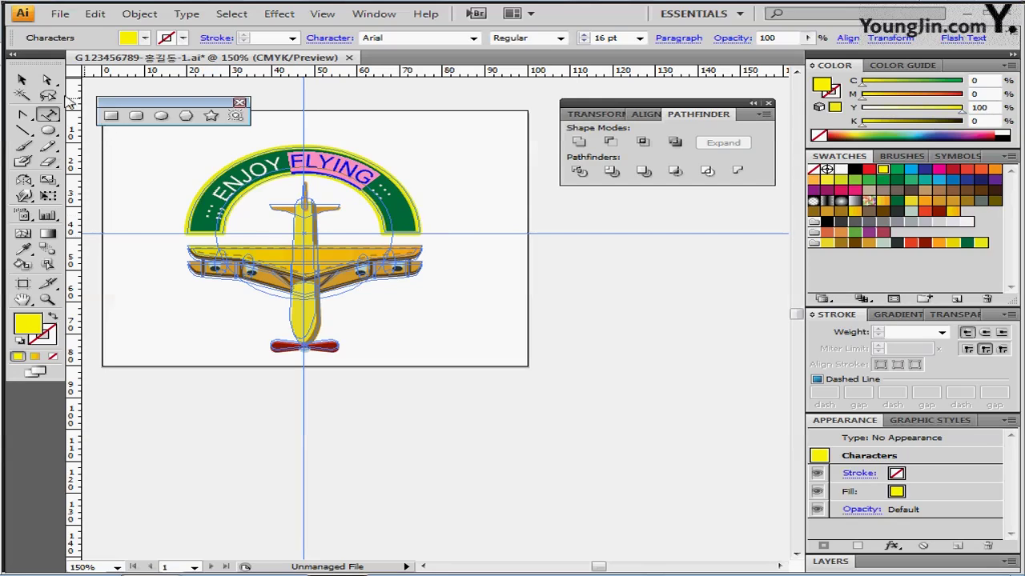
Step: Remove colons in front of ENJOY and retype them so that ::: leads the lettering
triple_click(210, 210)
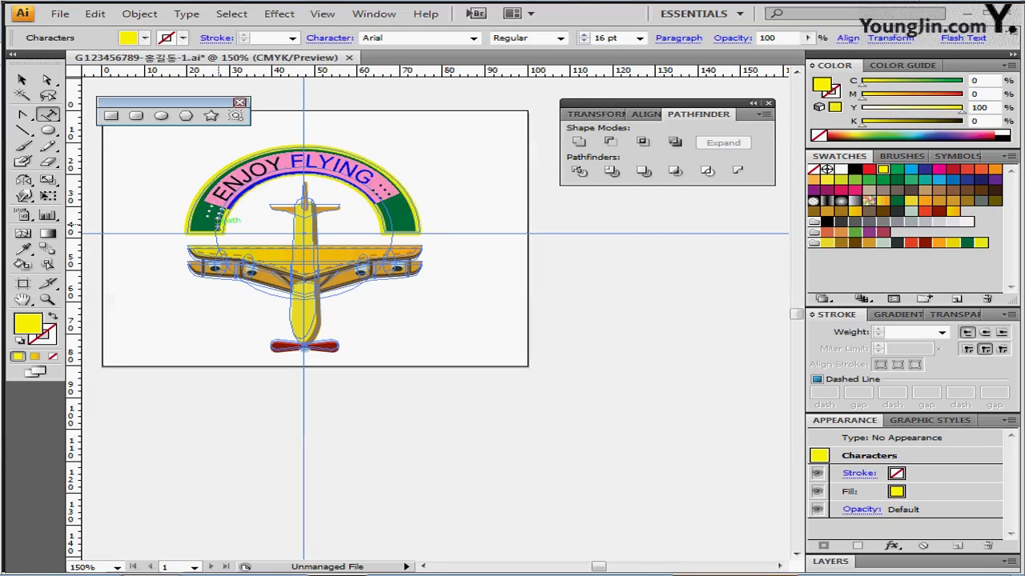
click(213, 216)
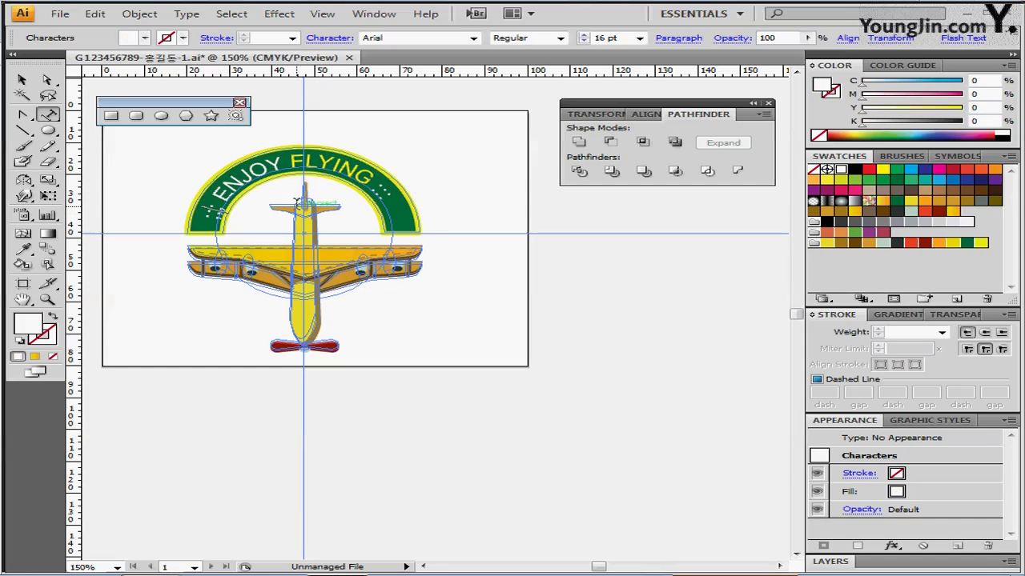
text(..)
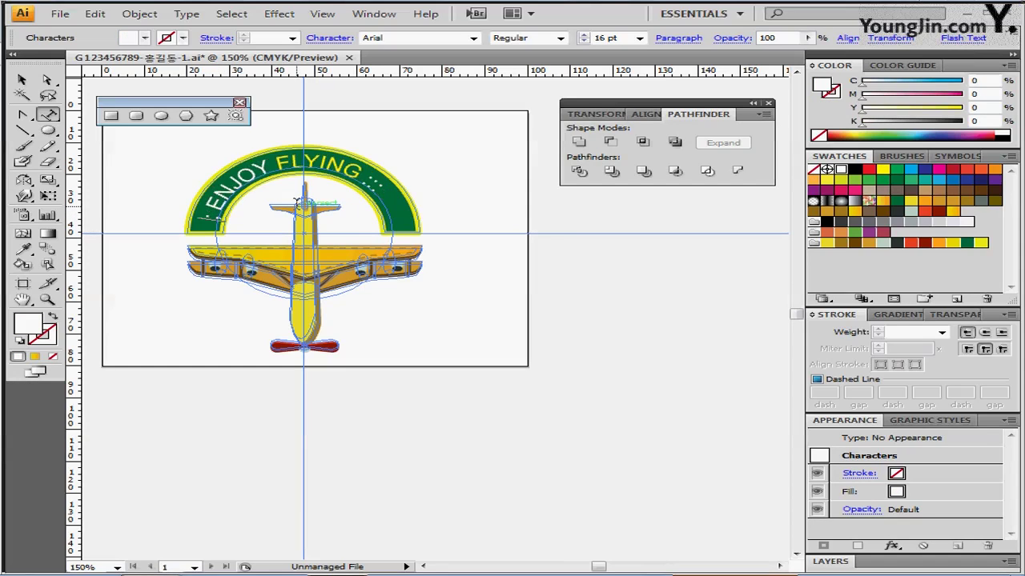
text(...)
key(BackSpace)
key(BackSpace)
text(...)
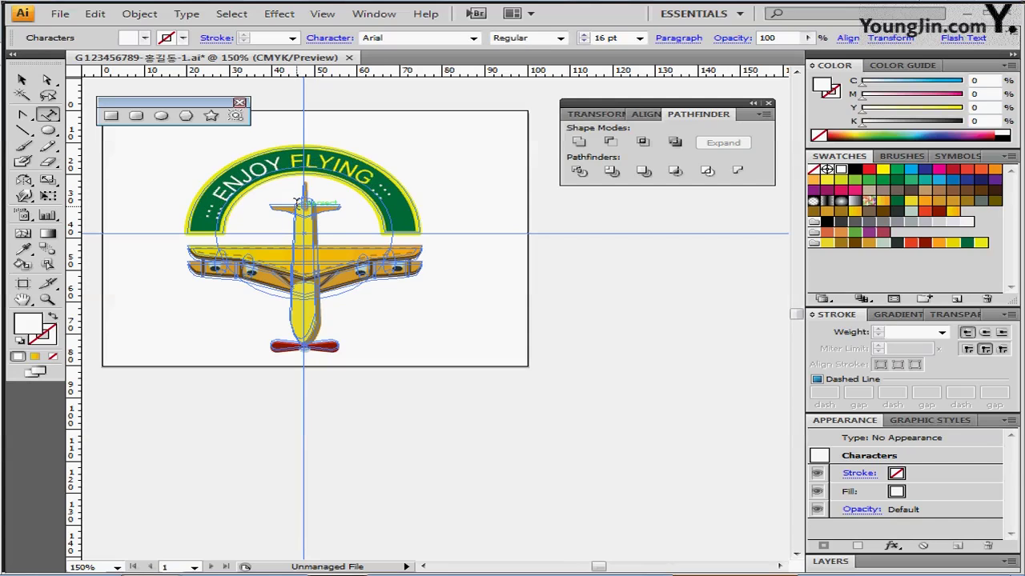
Step: Slide the lettering clockwise along its path until it is centred on the vertical guide, and deselect it
drag(47, 80, 94, 99)
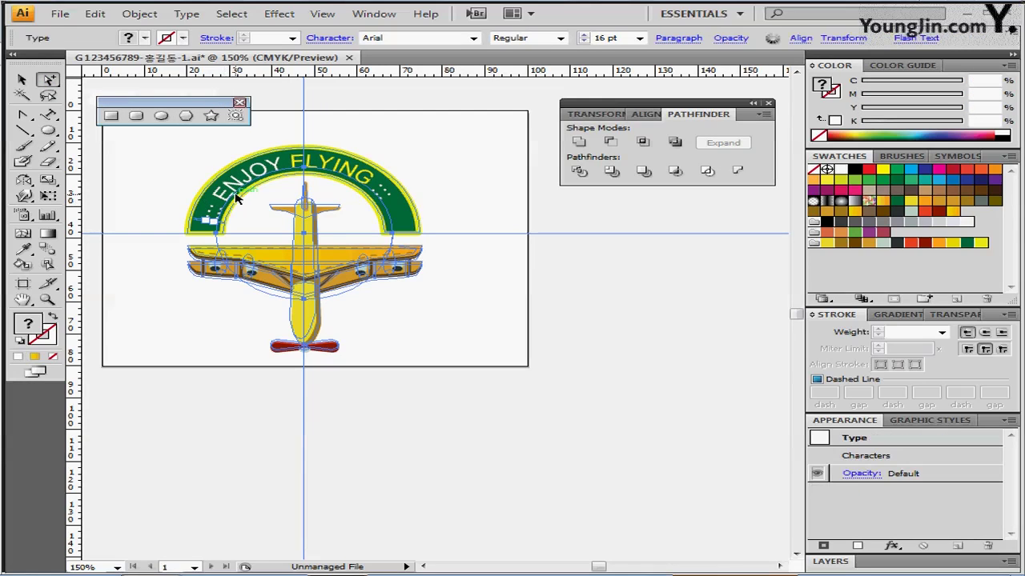
drag(207, 221, 205, 207)
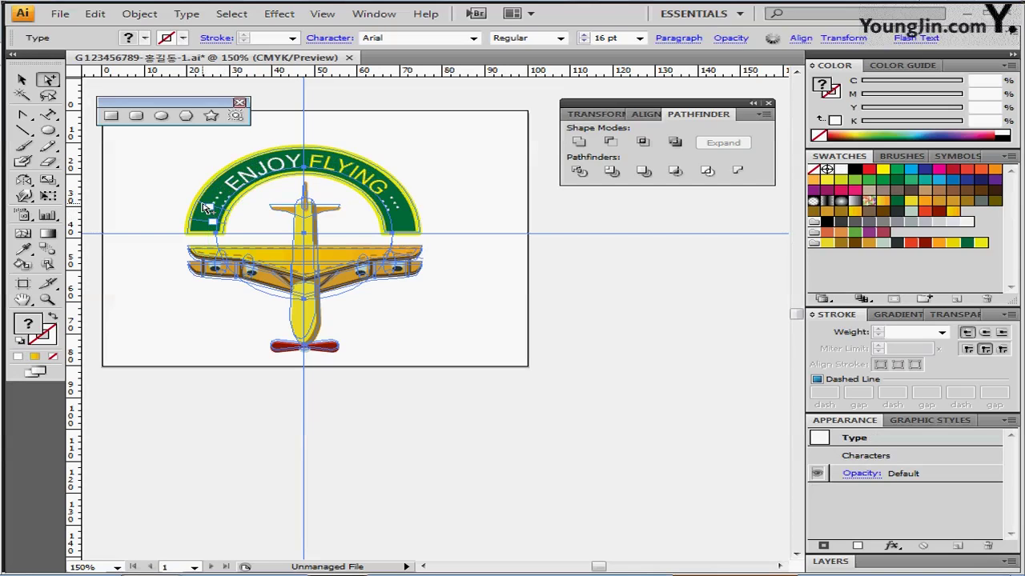
mouse_move(206, 208)
mouse_down()
mouse_move(216, 194)
mouse_move(202, 217)
mouse_move(204, 210)
mouse_up()
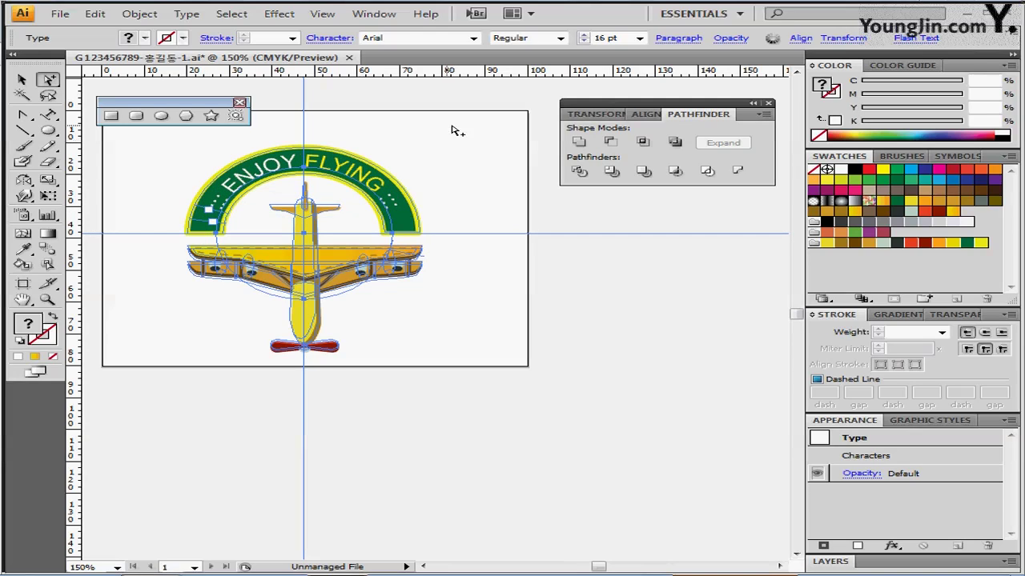
click(456, 130)
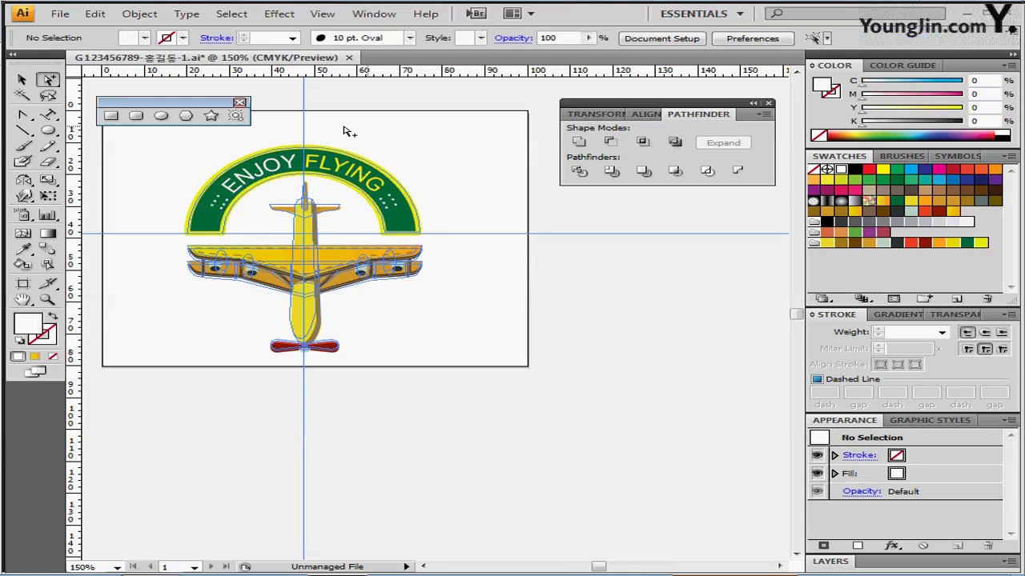
Step: Hide the guides, rotate the entire biplane and banner artwork by 30°, and deselect it
key(v)
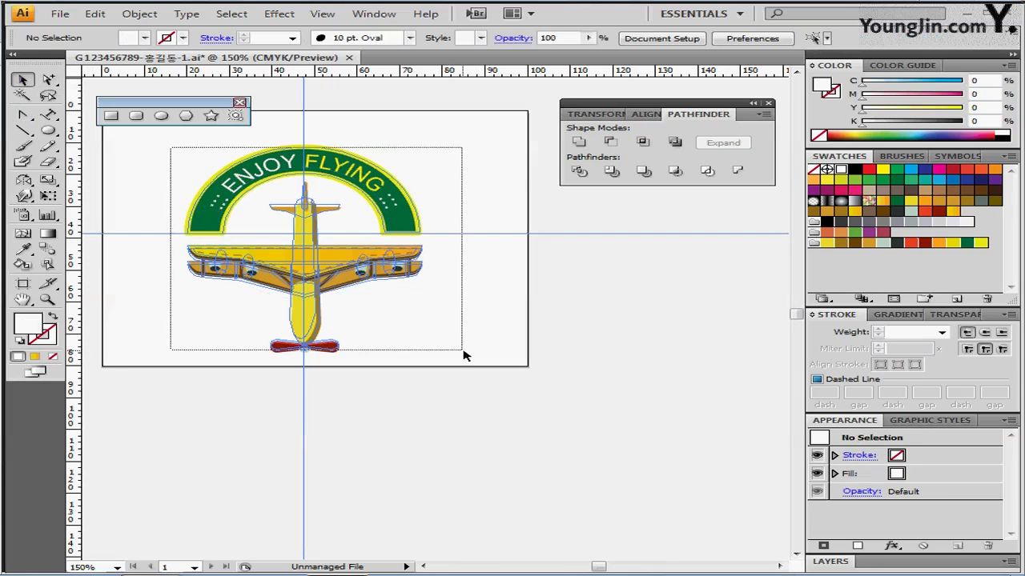
key(ctrl+a)
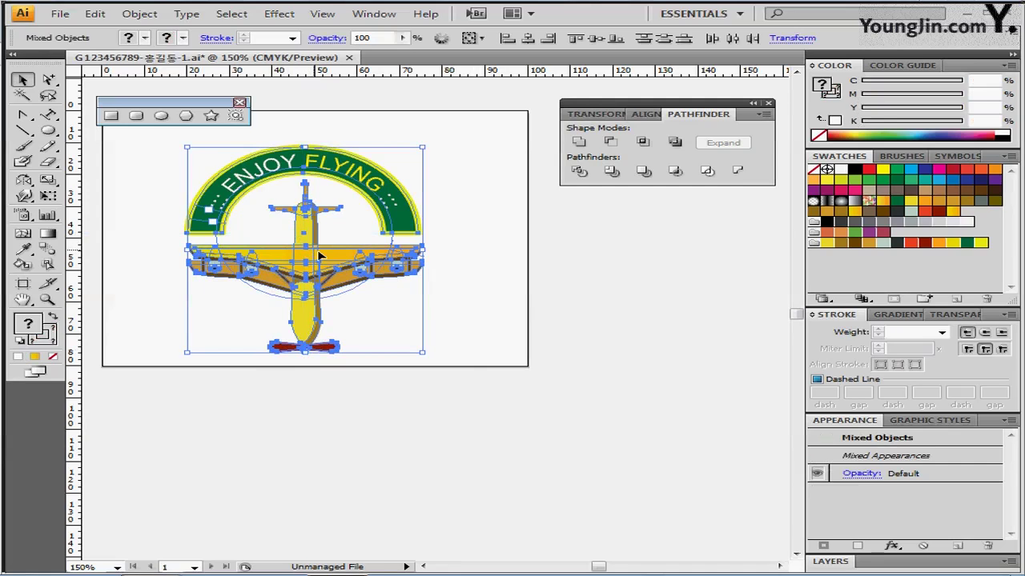
click(24, 182)
click(24, 182)
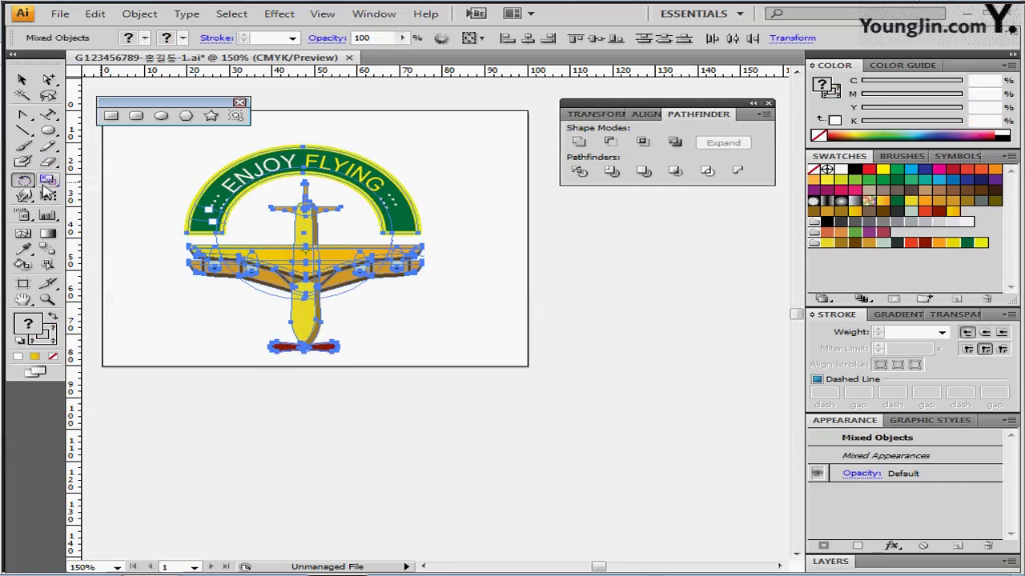
double_click(23, 181)
drag(490, 232, 639, 218)
text(30)
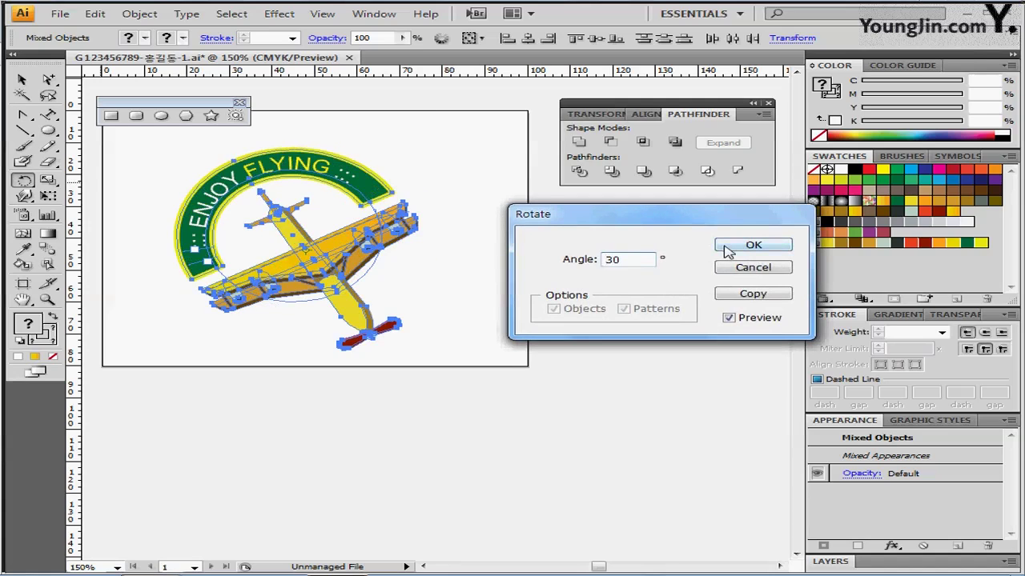
click(753, 245)
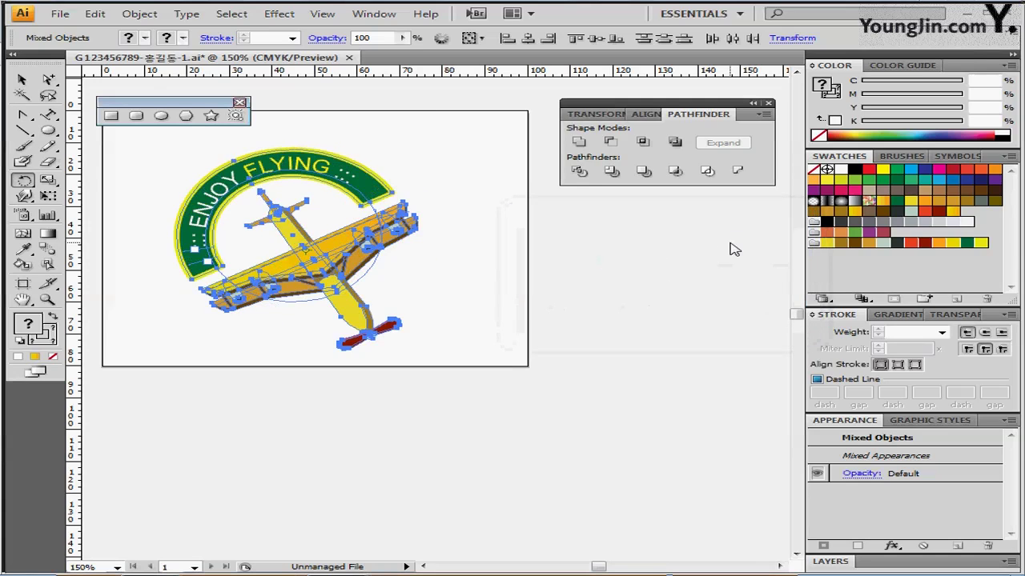
click(475, 364)
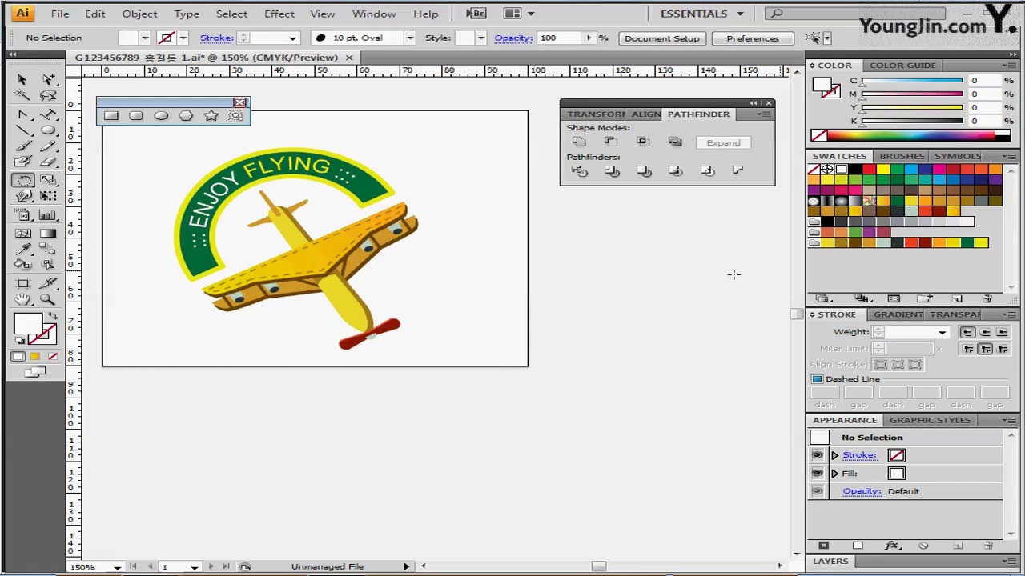
Step: Draw a cloud from overlapping ellipses in dark green (C 90, M 30, Y 90, K 30) above the banner's right end, and unite them
click(966, 243)
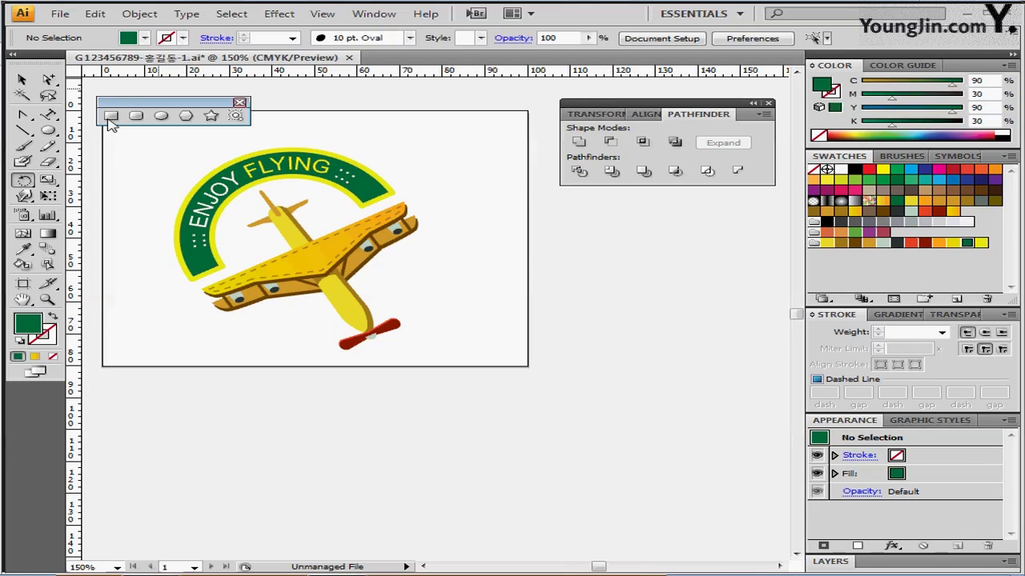
click(160, 116)
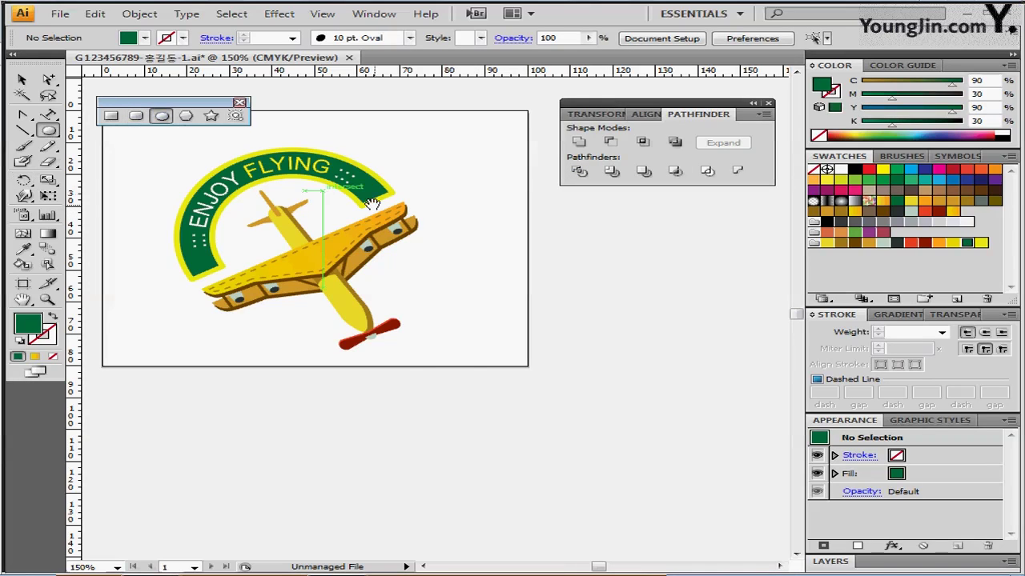
key(ctrl+=)
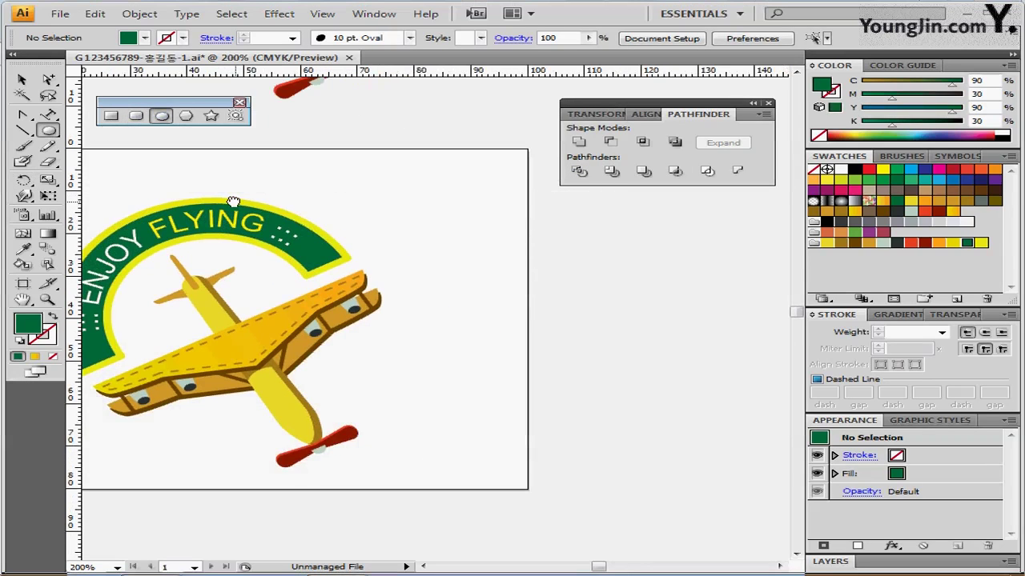
drag(345, 171, 320, 205)
ctrl+click(424, 162)
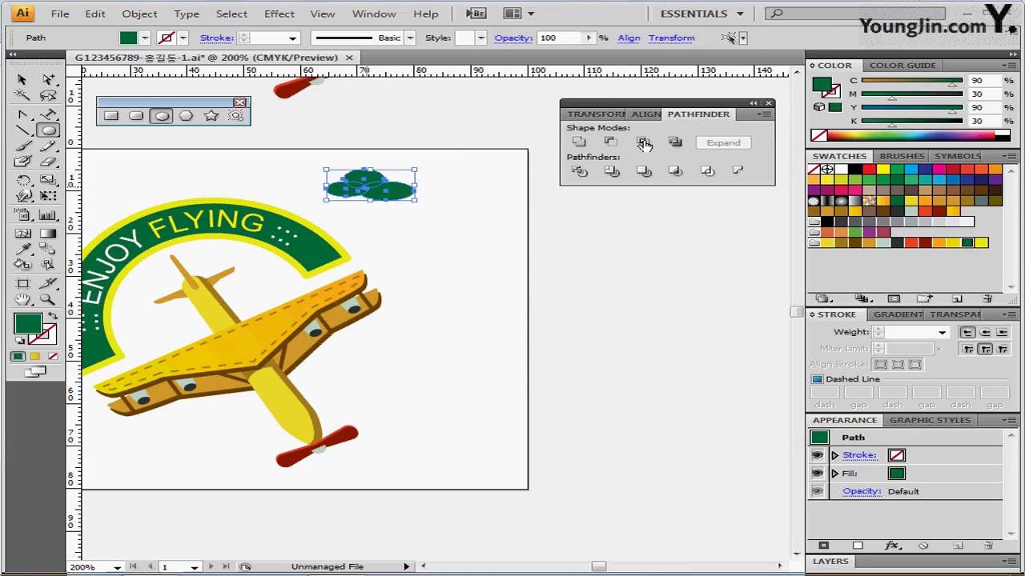
click(580, 143)
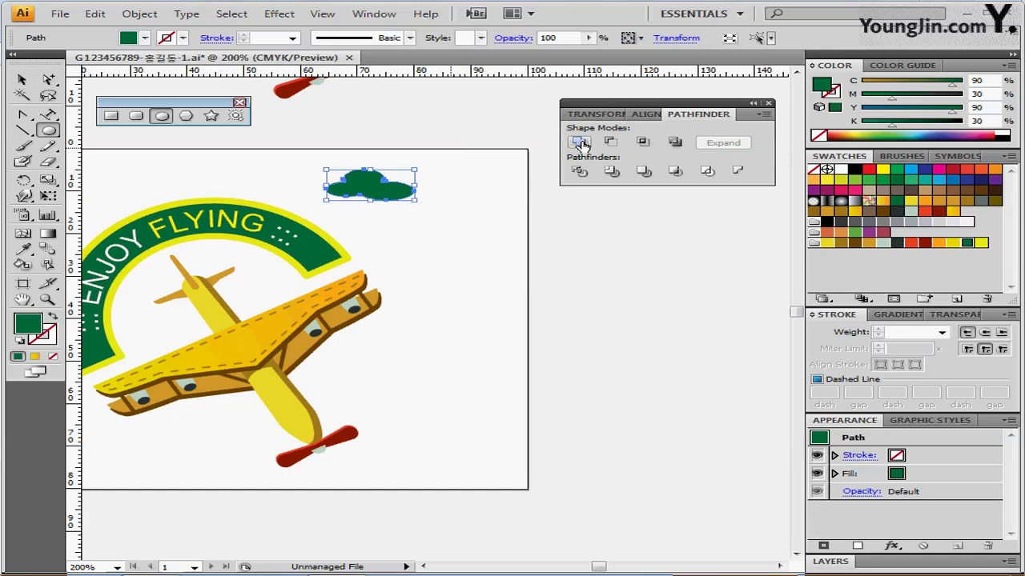
Step: Move the green cloud to the upper-right corner of the artboard
drag(392, 191, 365, 164)
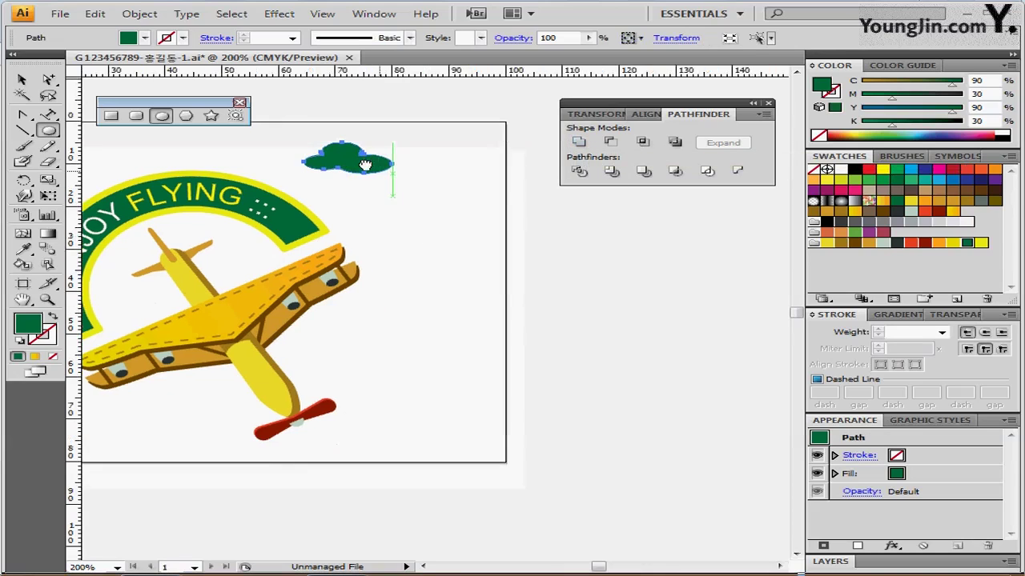
click(111, 115)
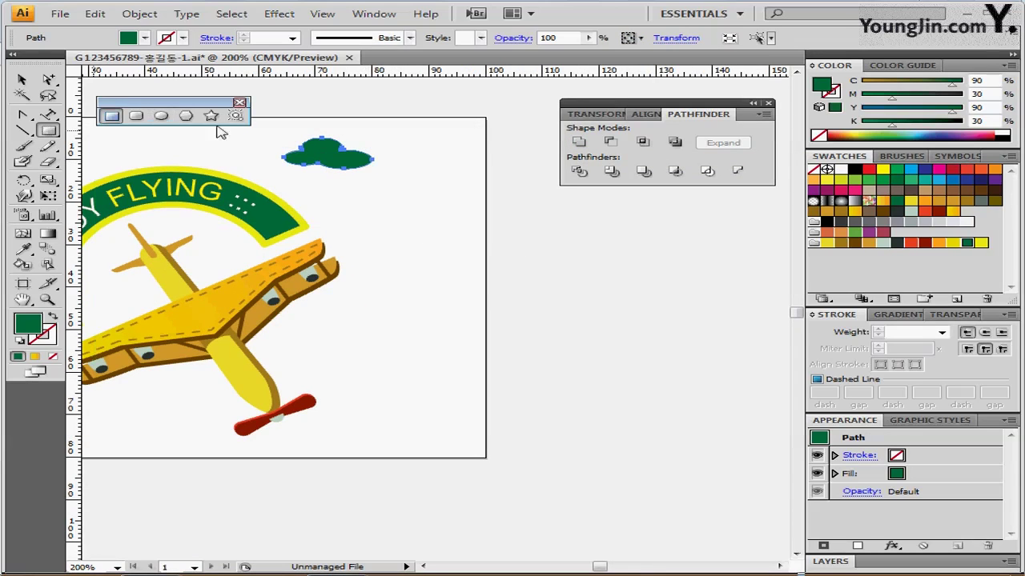
drag(359, 164, 445, 147)
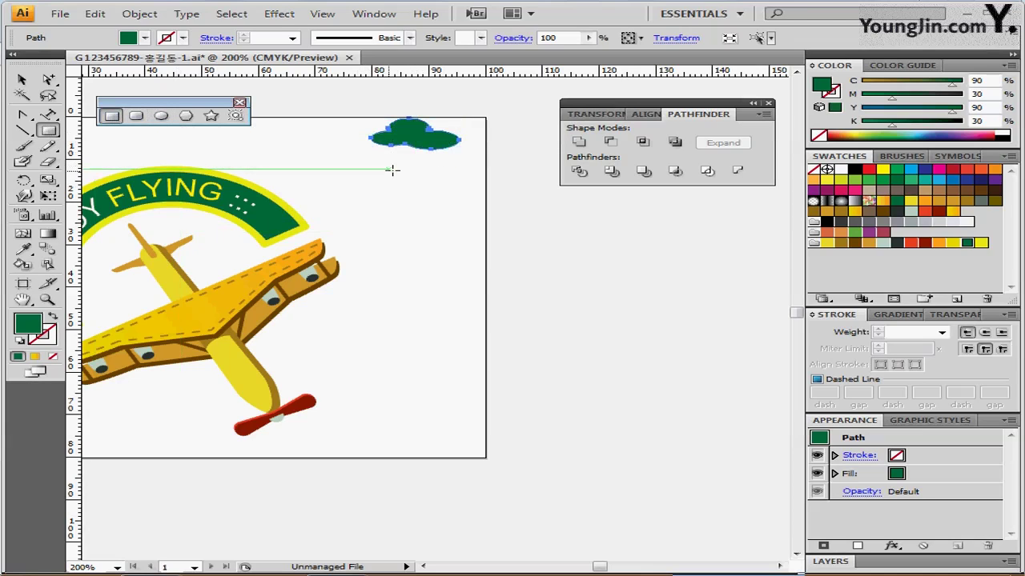
Step: Draw two adjoining dark green rectangles below the cloud, a low one and a taller one about 5.3 mm wide, and deselect them
mouse_move(392, 170)
mouse_down()
mouse_move(397, 195)
mouse_move(416, 195)
mouse_move(429, 218)
mouse_move(428, 234)
mouse_move(455, 155)
mouse_up()
key(ctrl+z)
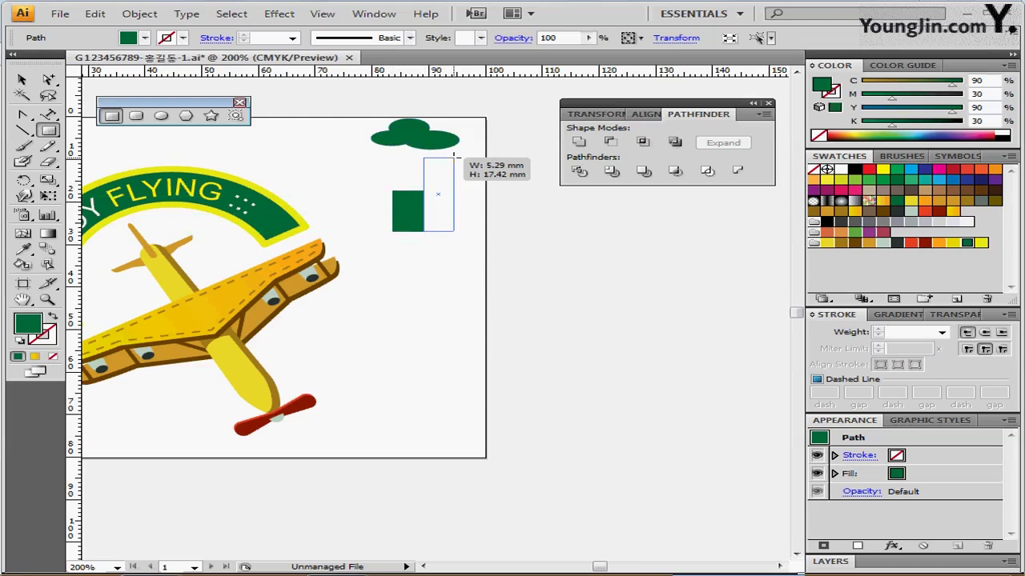
drag(455, 156, 453, 158)
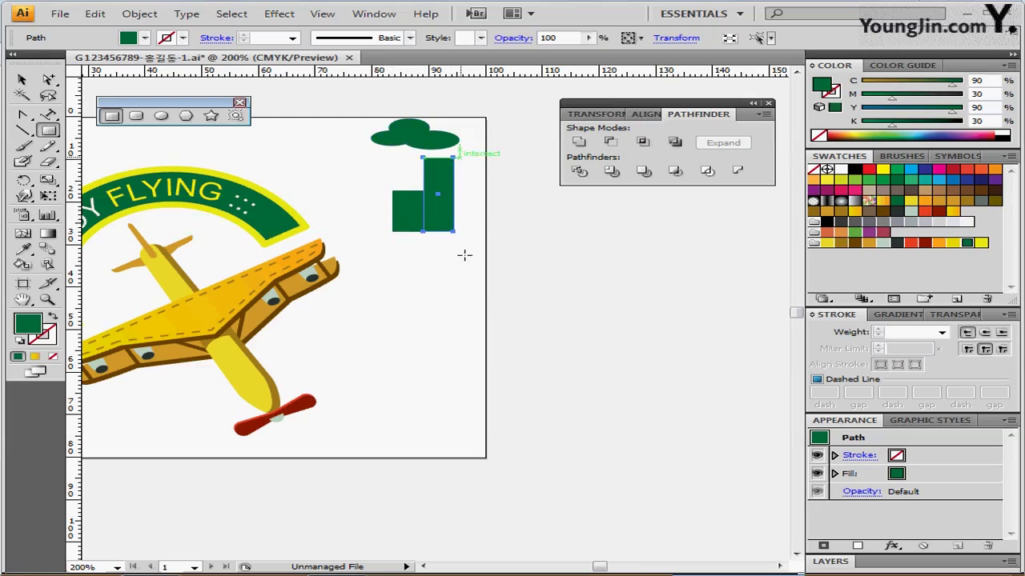
key(ctrl+shift+a)
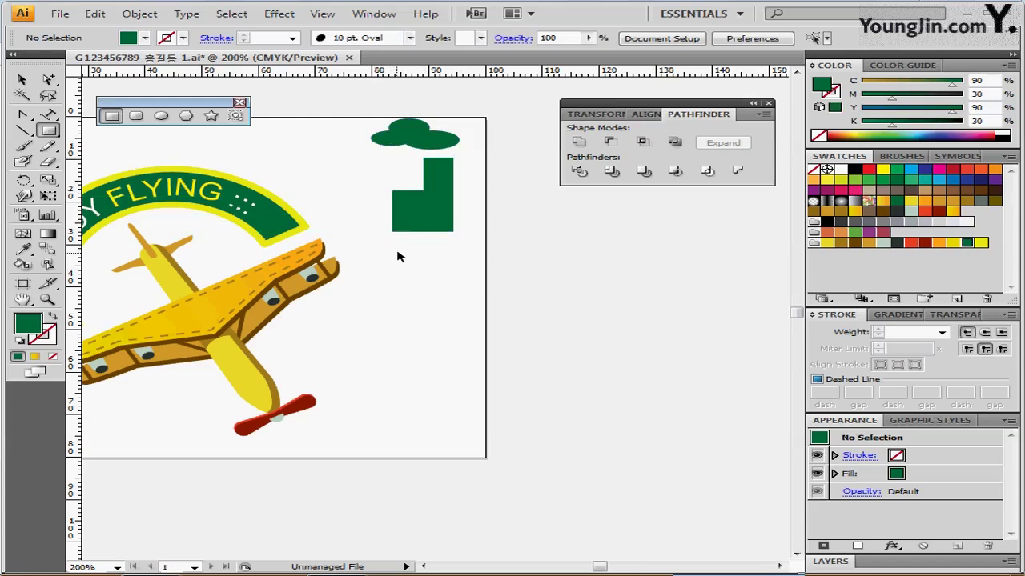
Step: Slant the tall rectangle's top by lowering its upper-left corner point, unite both rectangles into one building, and deselect it
click(48, 79)
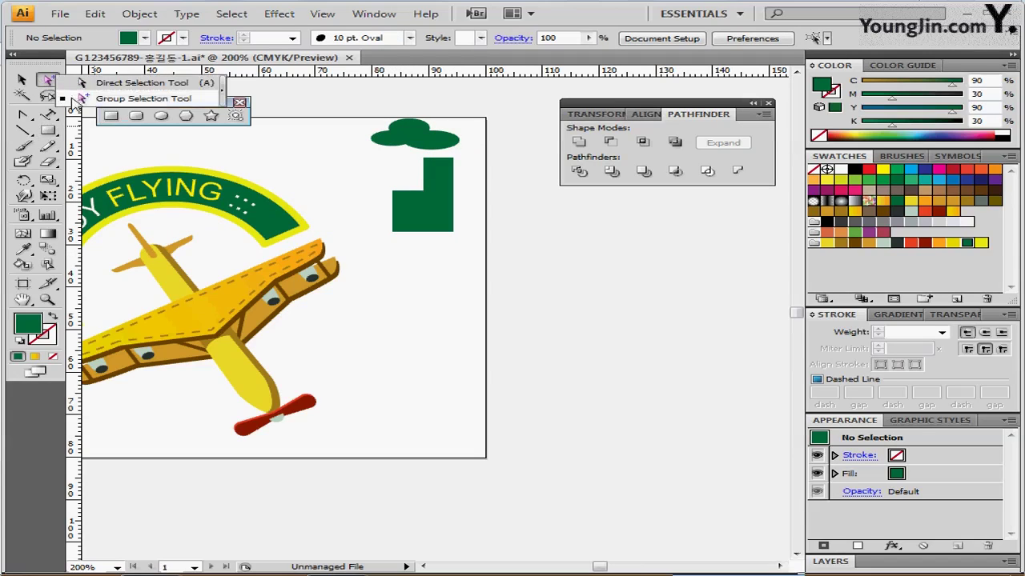
drag(426, 163, 490, 203)
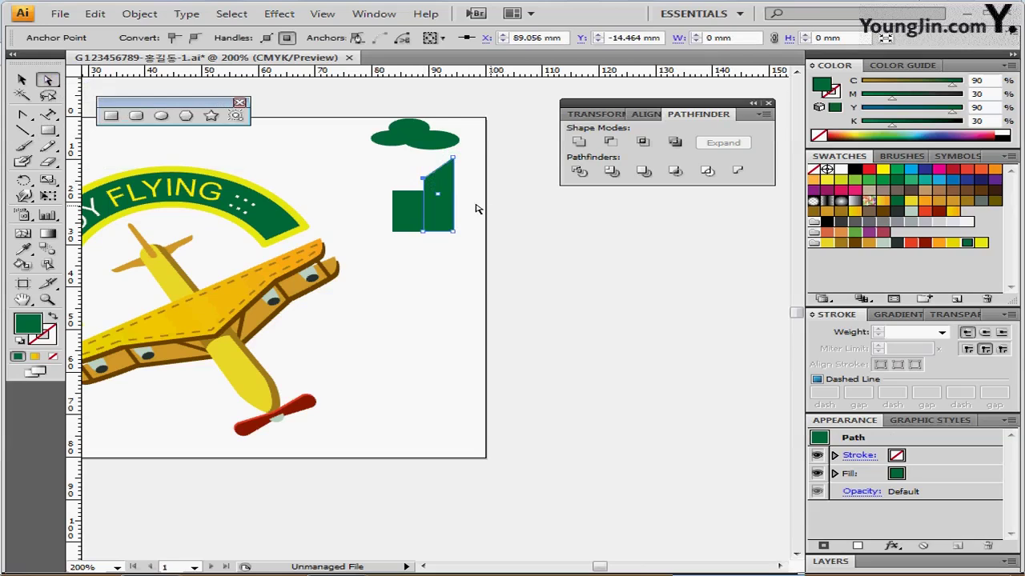
drag(374, 178, 436, 238)
click(580, 144)
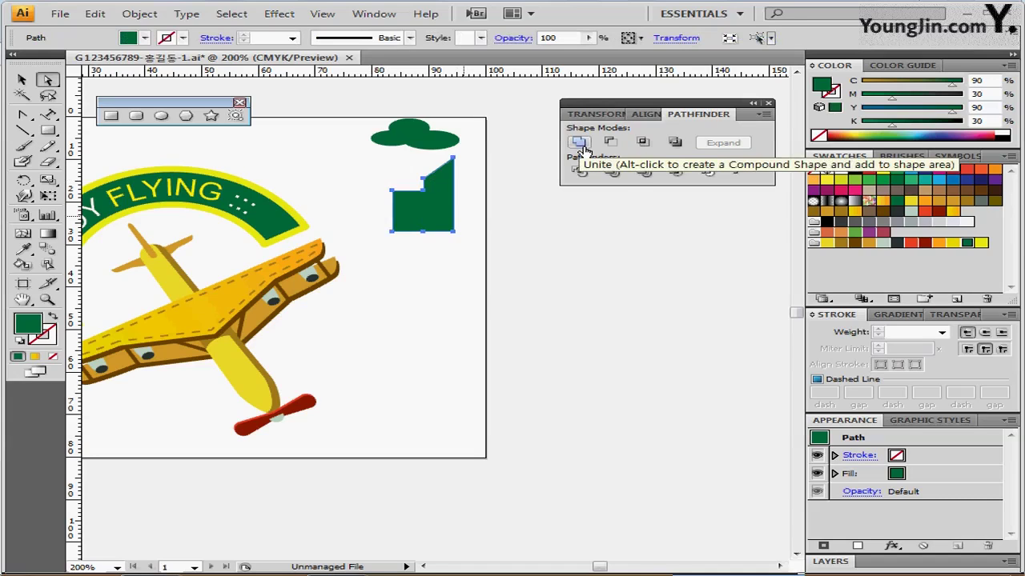
drag(465, 237, 375, 245)
drag(272, 191, 339, 219)
key(ctrl+shift+a)
Step: Draw a small upright dark green rectangle to the right of the building and shorten it slightly from its lower edge
click(53, 131)
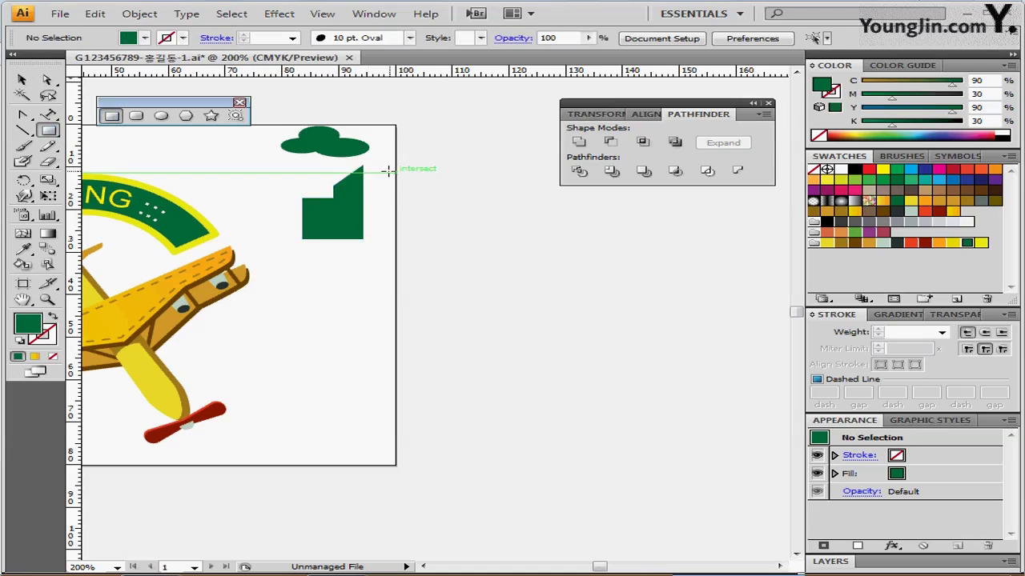
mouse_move(390, 170)
mouse_down()
mouse_move(401, 184)
mouse_move(383, 176)
mouse_up()
click(397, 179)
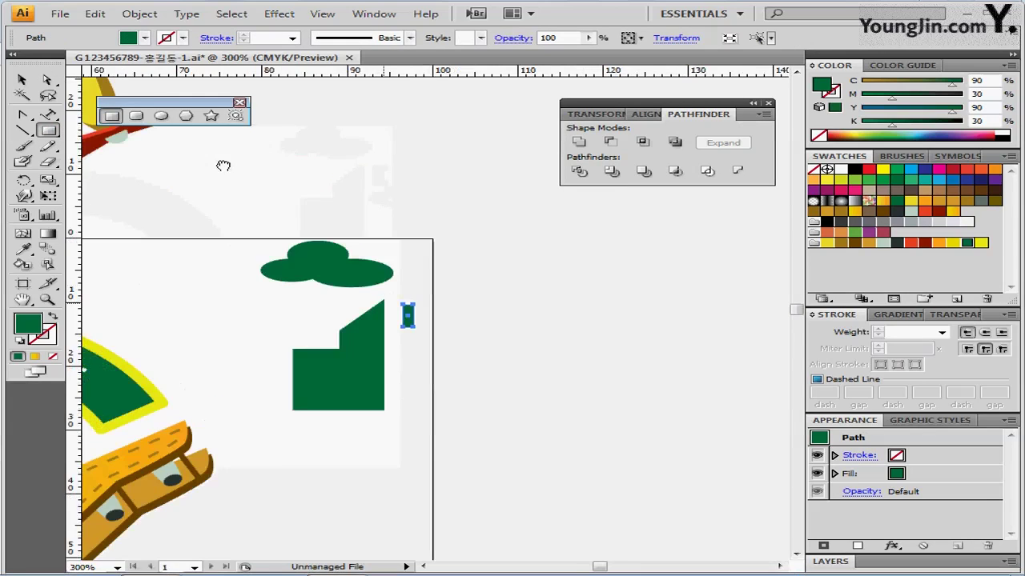
drag(368, 313, 222, 165)
click(21, 79)
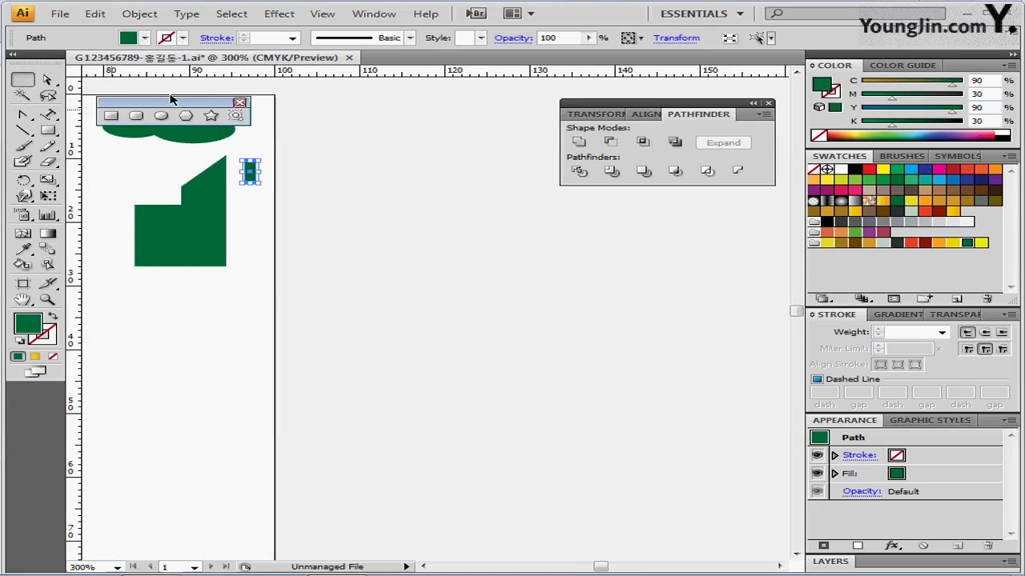
drag(250, 183, 250, 173)
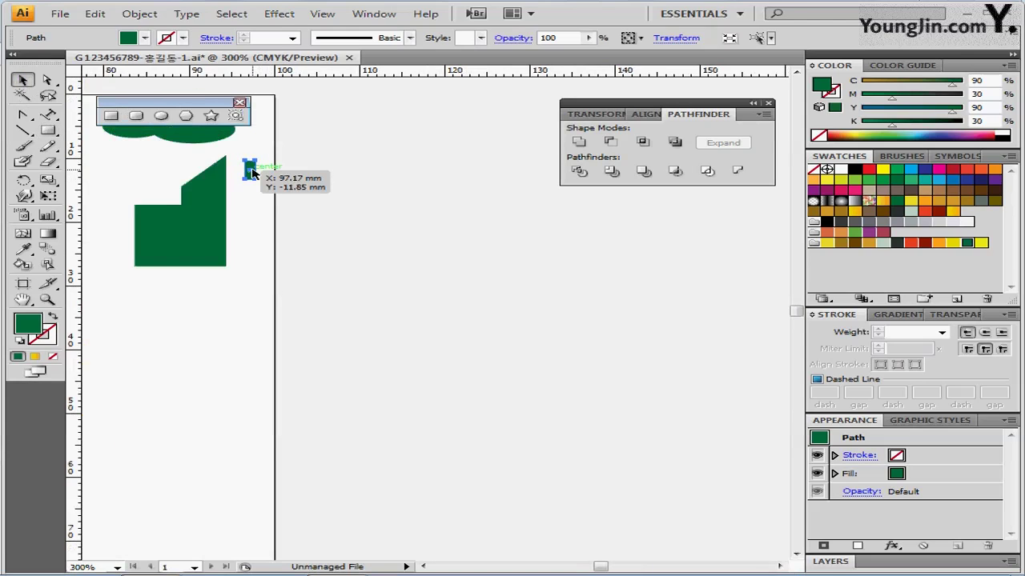
Step: Copy the small rectangle horizontally to the right and repeat the copy to make an evenly spaced row of four
drag(251, 173, 267, 175)
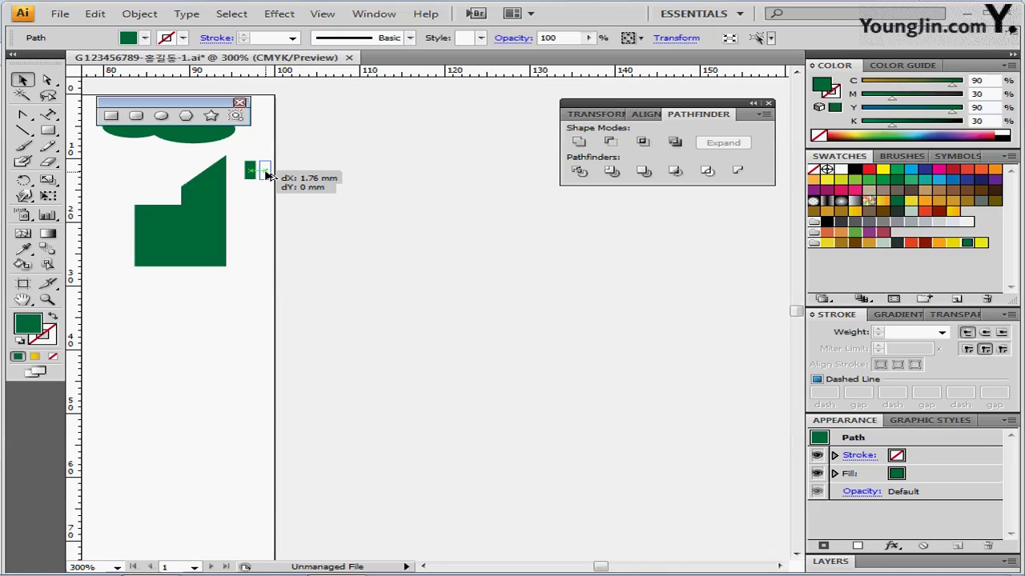
mouse_move(267, 176)
mouse_down()
mouse_move(256, 174)
mouse_move(270, 175)
mouse_up()
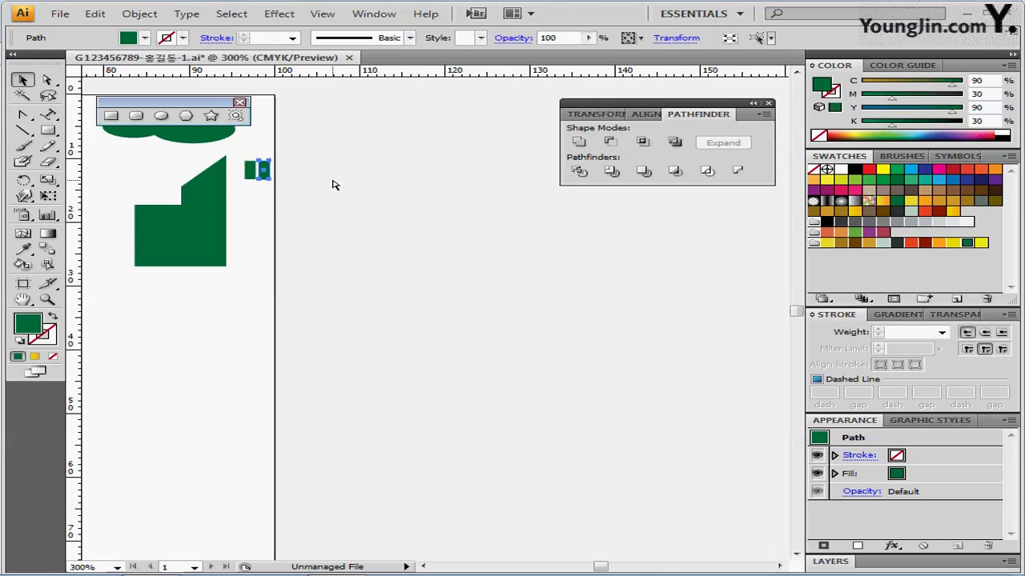
key(ctrl+d)
key(ctrl+d)
Step: Copy the row straight down and repeat it to form a four-by-four grid, aligning the grid with the building's base
drag(327, 156, 262, 199)
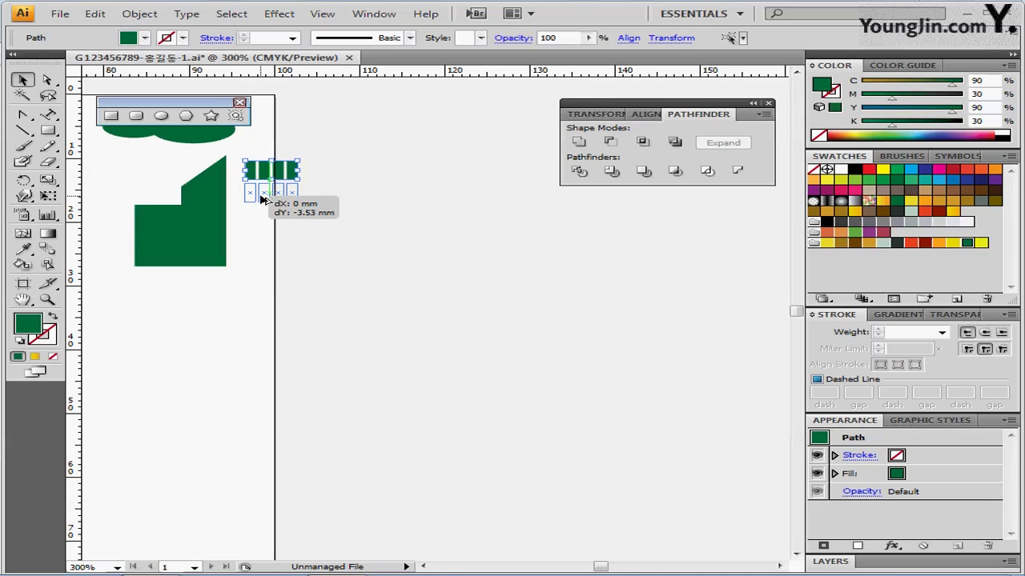
drag(262, 200, 262, 200)
key(ctrl+d)
key(ctrl+d)
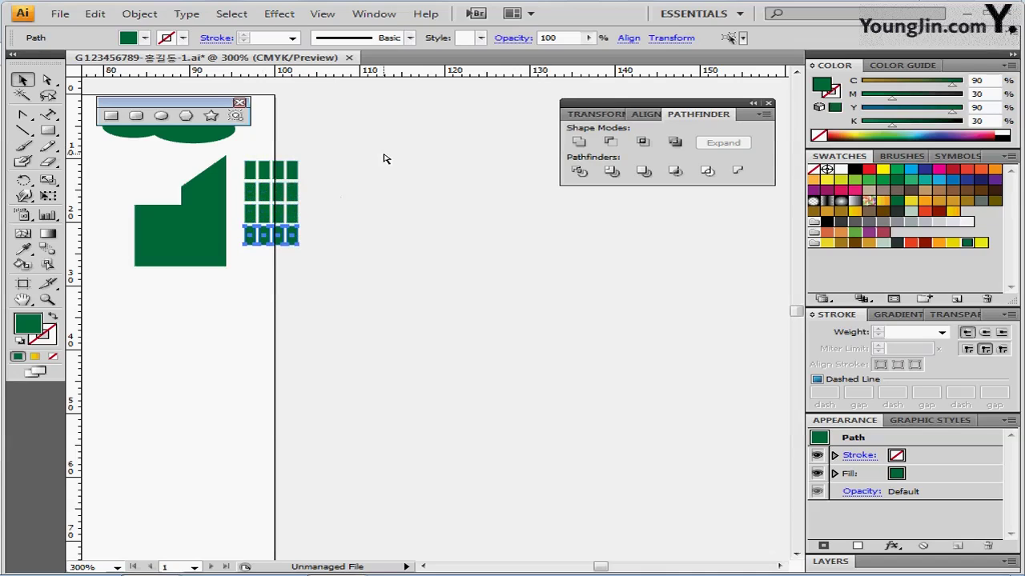
drag(364, 150, 252, 266)
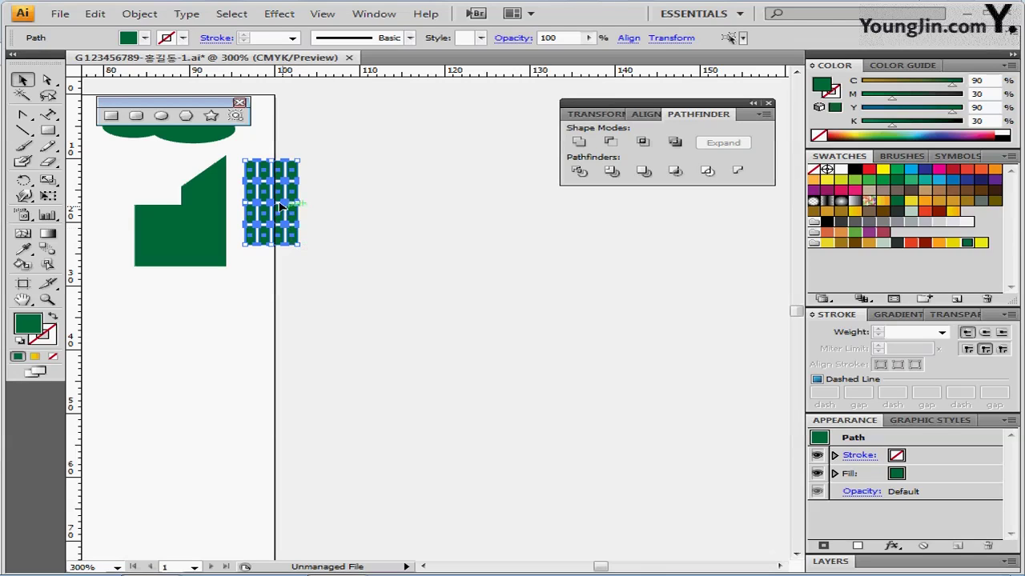
drag(293, 215, 298, 240)
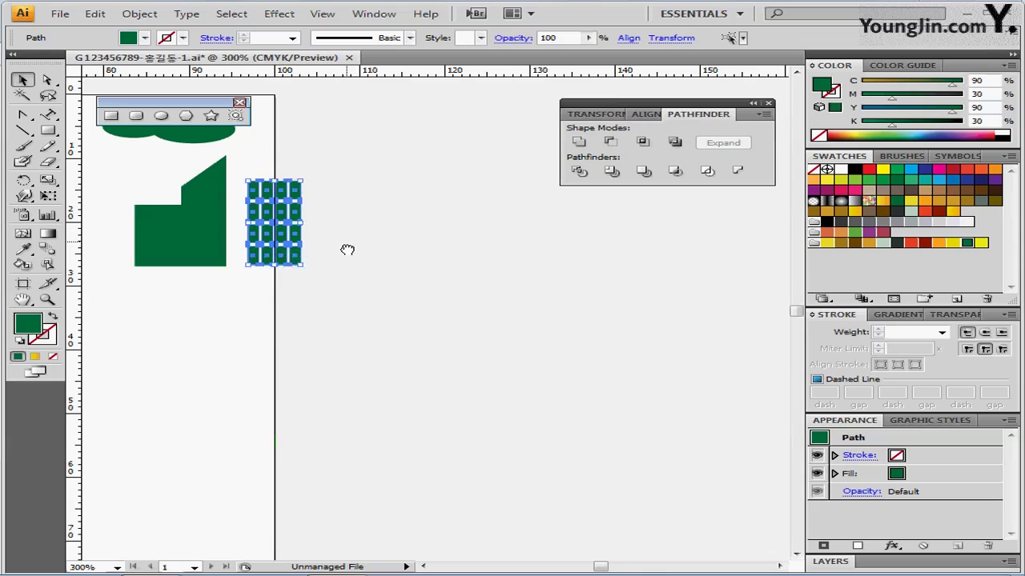
Step: Draw a rectangle about 2.9 by 4.7 mm, place it centred over the grid's top row, and deselect it
scroll(345, 247, up, 1)
key(m)
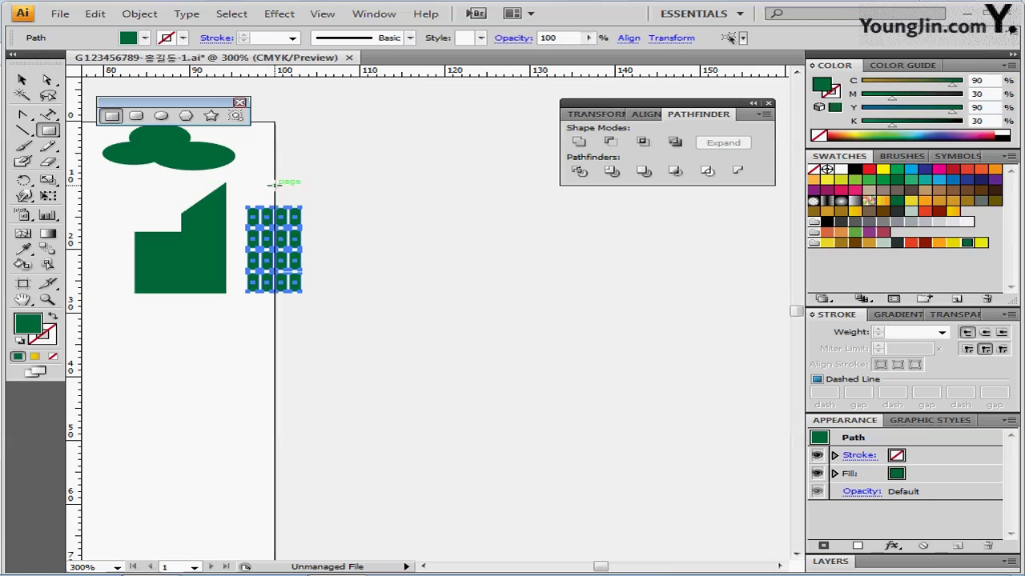
drag(262, 171, 286, 201)
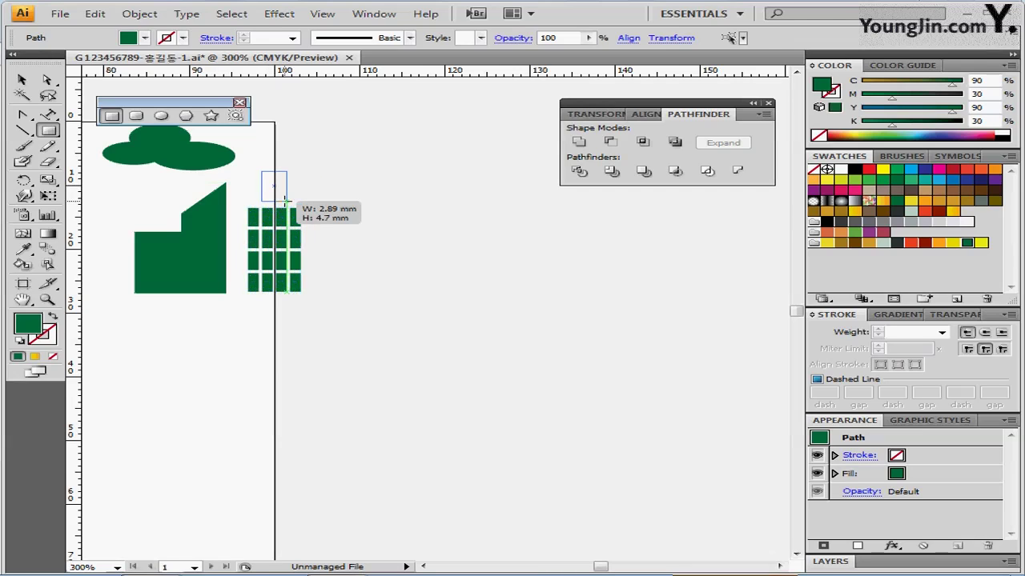
drag(286, 200, 275, 193)
ctrl+click(342, 190)
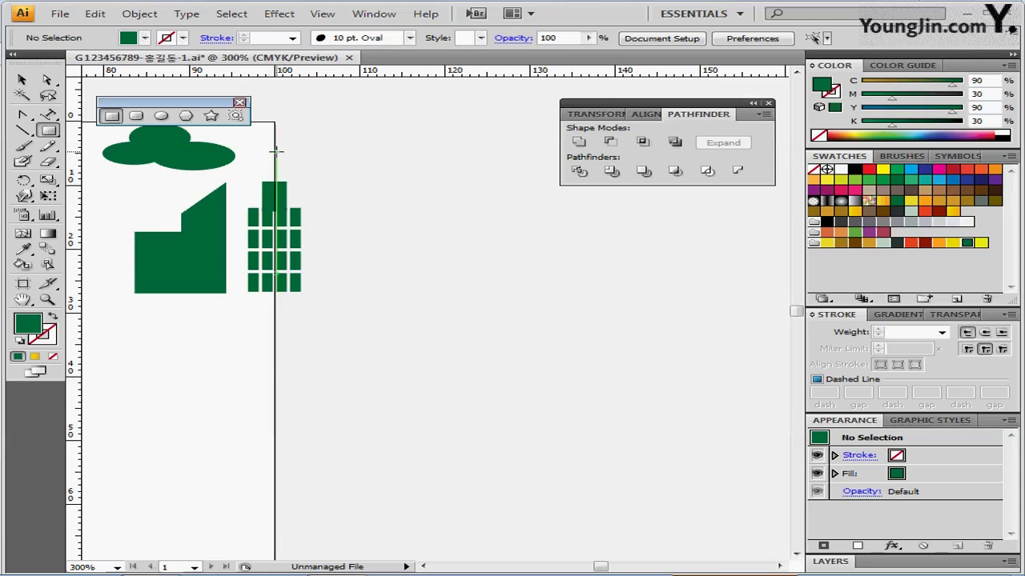
Step: Draw a narrower rectangle about 1.7 by 7.5 mm, centre it on top of the tower block, and deselect it
drag(275, 154, 282, 184)
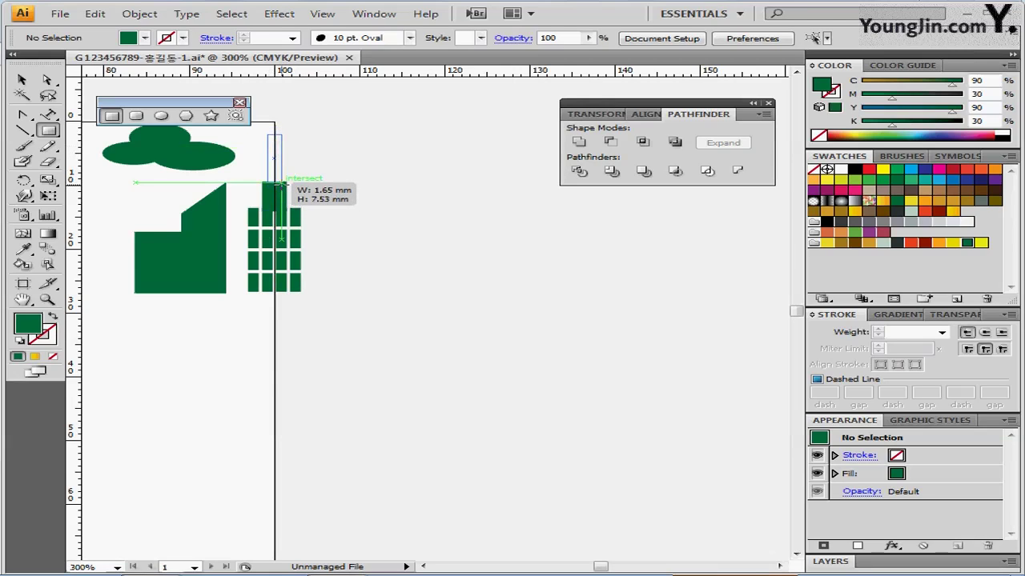
drag(283, 184, 274, 161)
ctrl+click(309, 172)
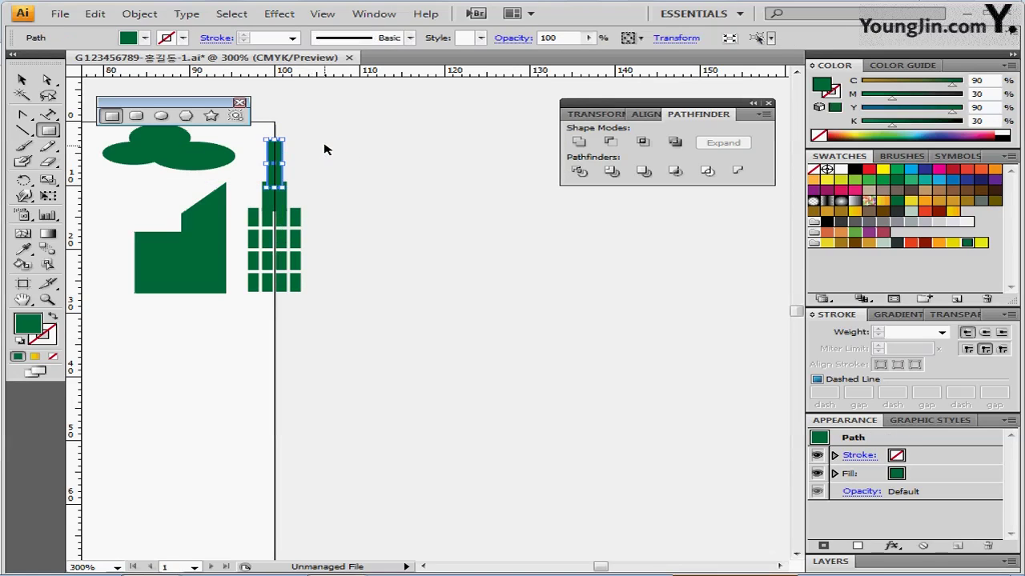
ctrl+click(343, 165)
Step: Move the cloud, the building and the tower together off the artboard to its right
drag(344, 165, 364, 199)
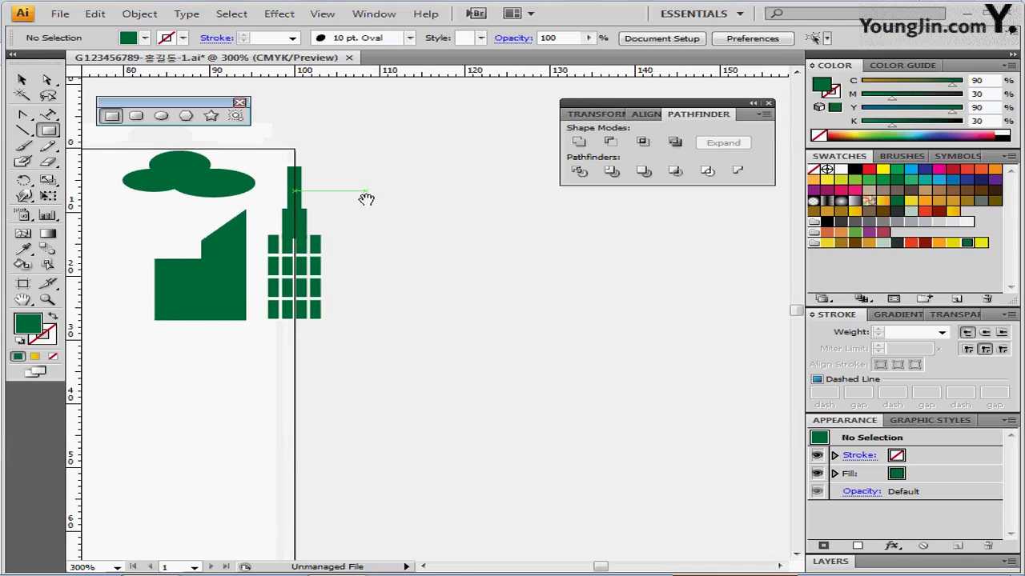
drag(122, 148, 357, 336)
drag(244, 283, 285, 281)
key(ctrl+plus)
Step: Taper the tower's uppermost rectangle by scaling its two top corner points inward
key(a)
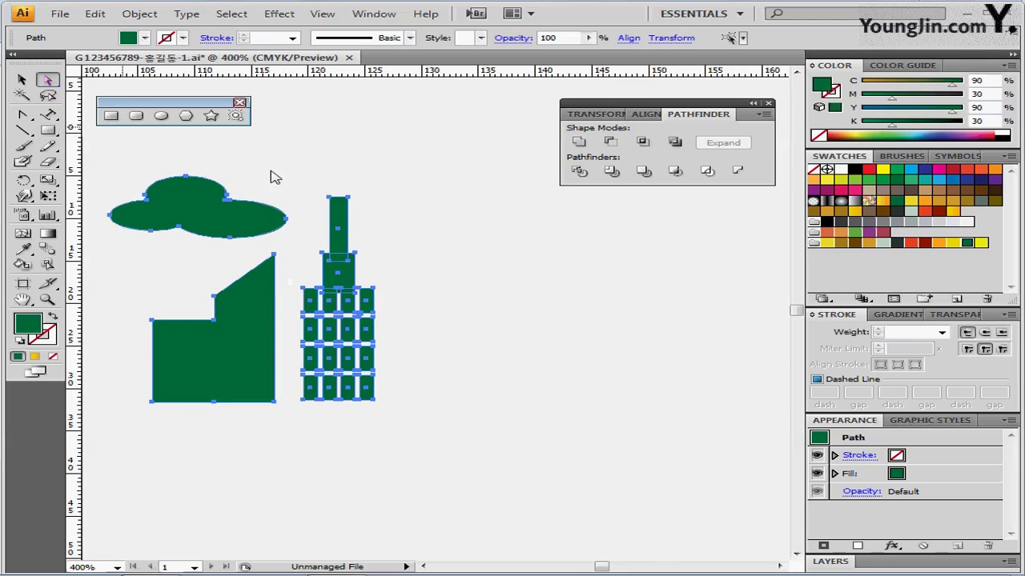
drag(300, 166, 374, 208)
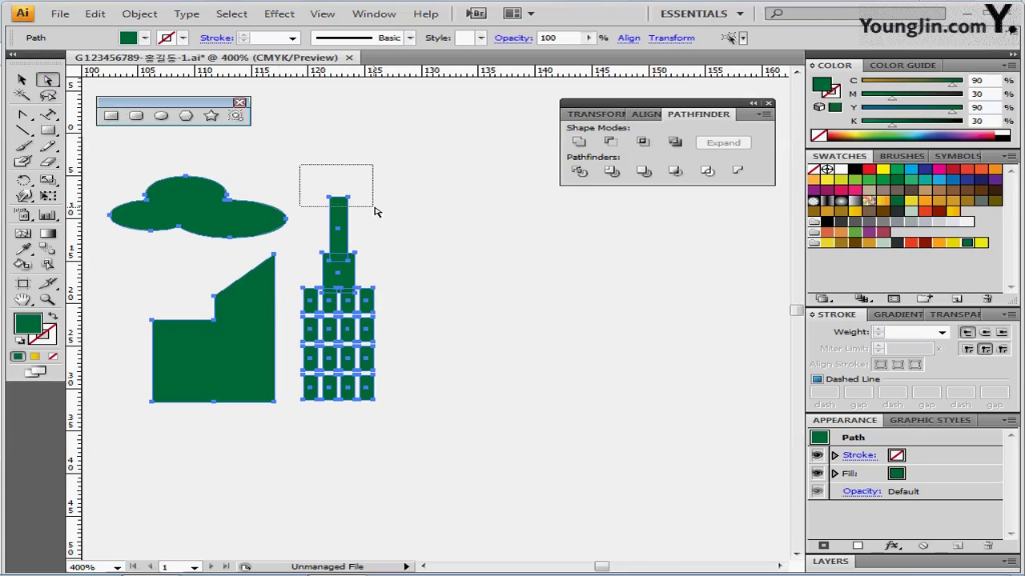
drag(376, 211, 376, 210)
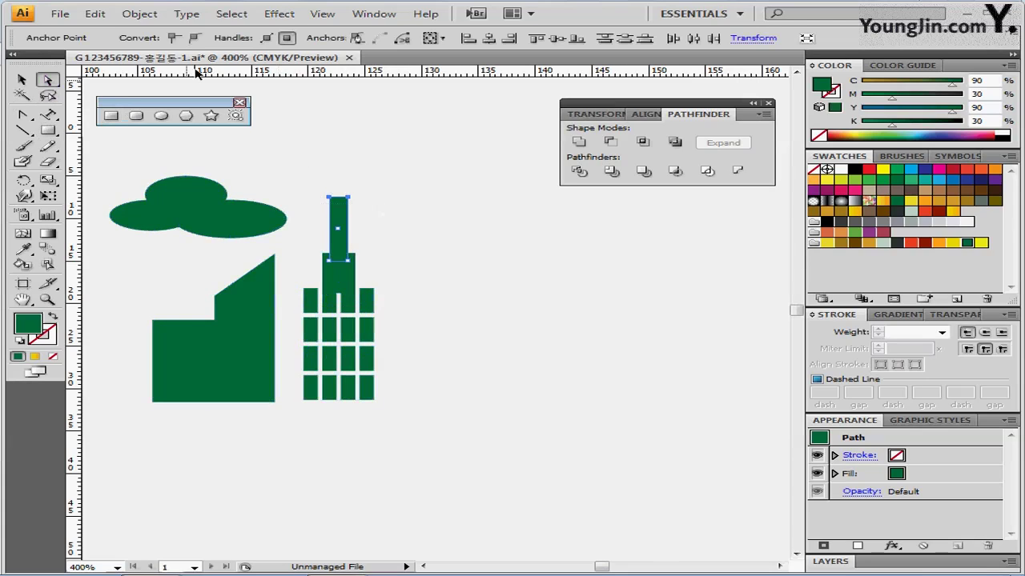
click(48, 181)
drag(278, 193, 303, 182)
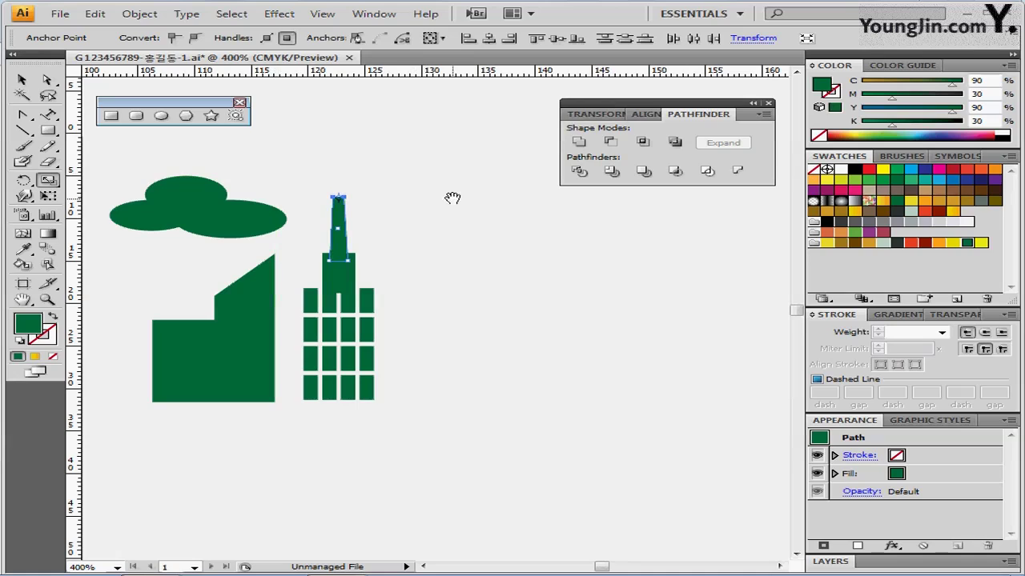
Step: Draw a thin, tall mast rectangle above the tapered spire and nudge it into place, centred on the spire's tip
drag(434, 206, 418, 221)
click(112, 116)
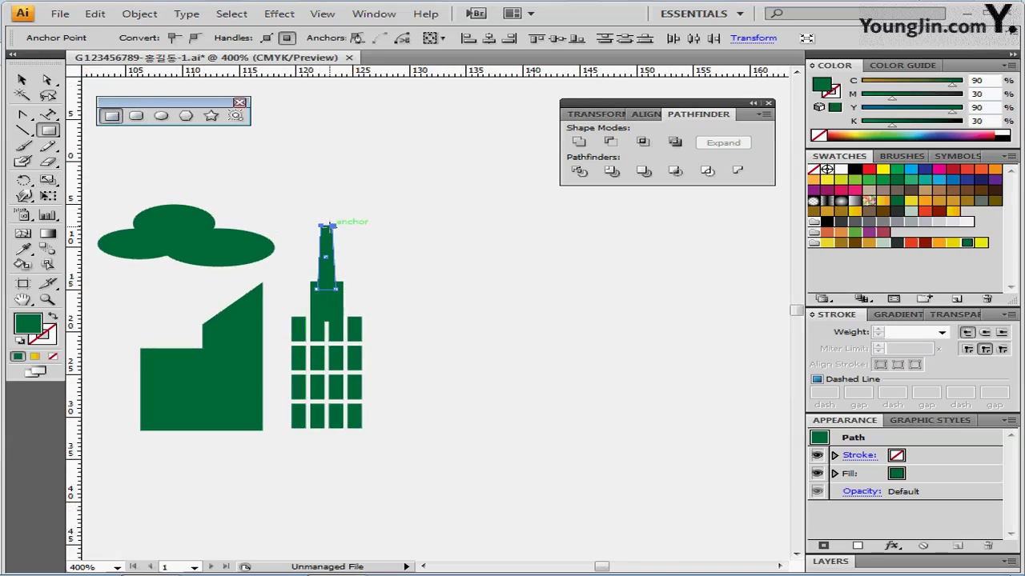
drag(327, 223, 325, 151)
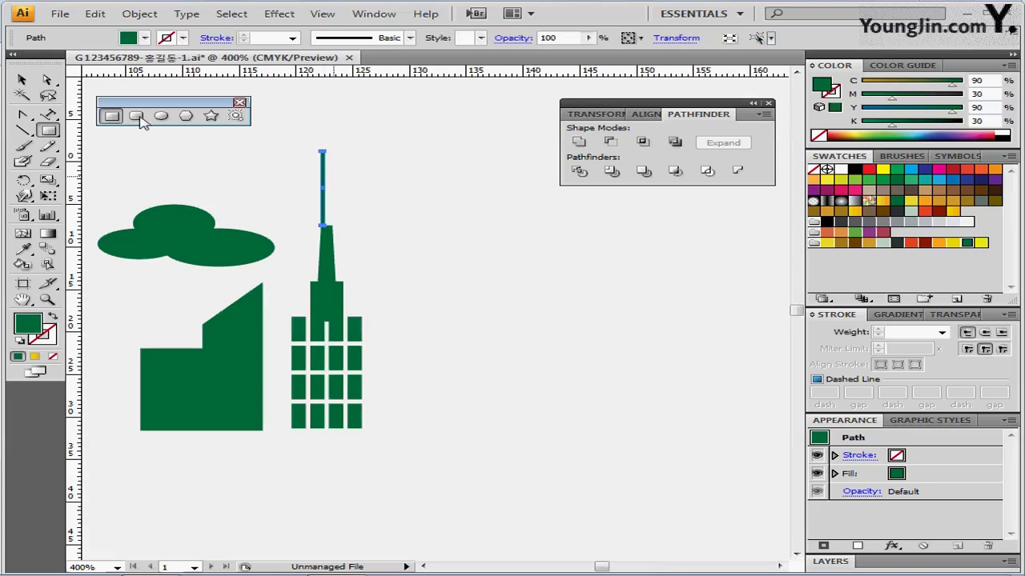
key(v)
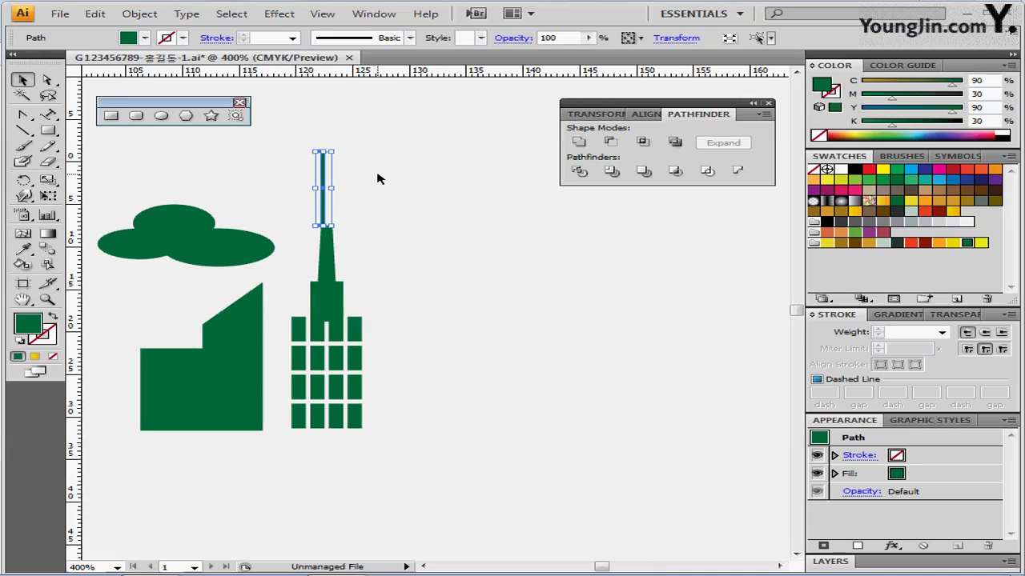
key(Down)
key(Right)
key(Right)
key(Down)
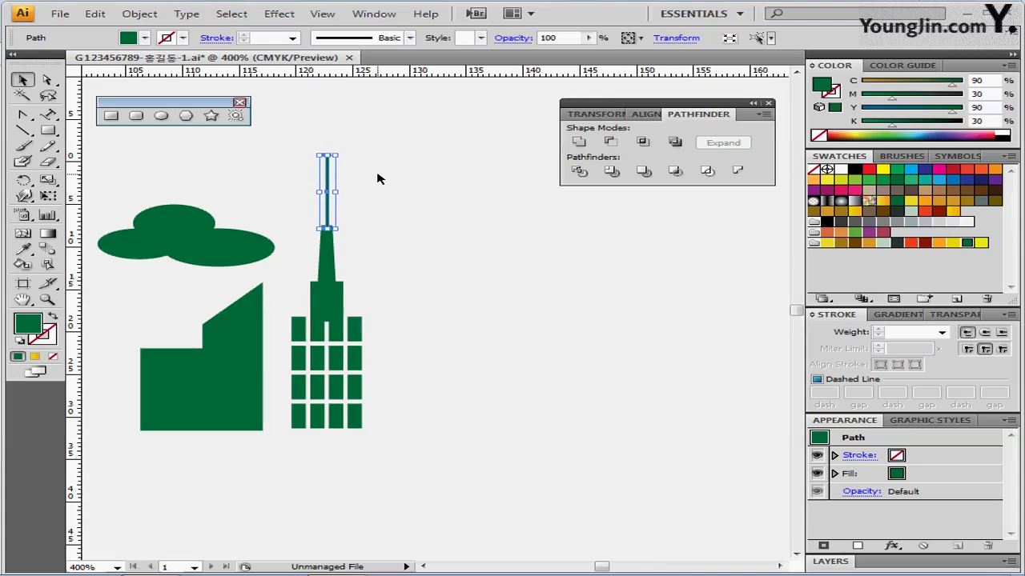
Step: Draw a flag rectangle about 7.5 by 4 mm extending to the right from near the top of the mast
click(112, 117)
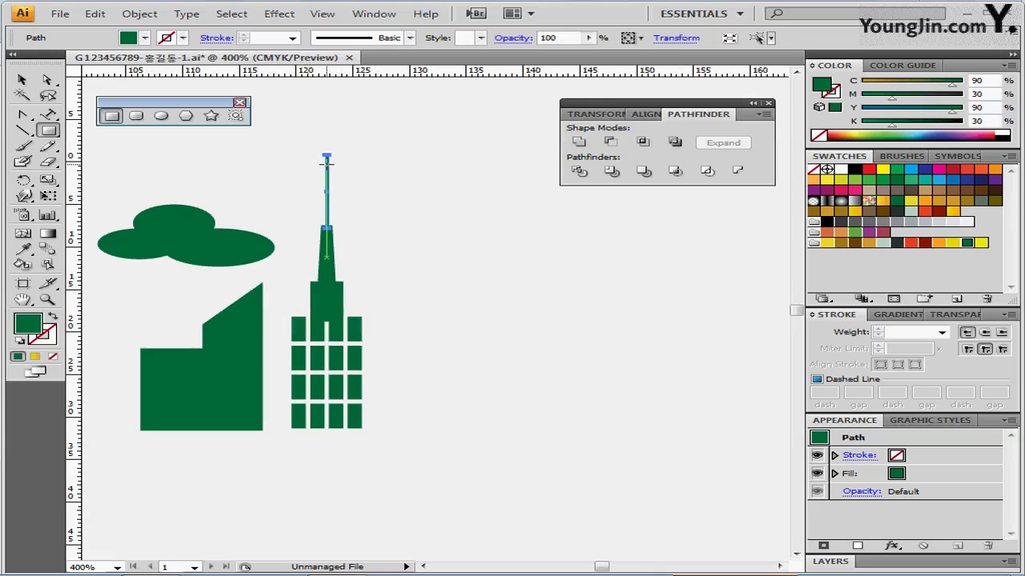
drag(327, 164, 412, 199)
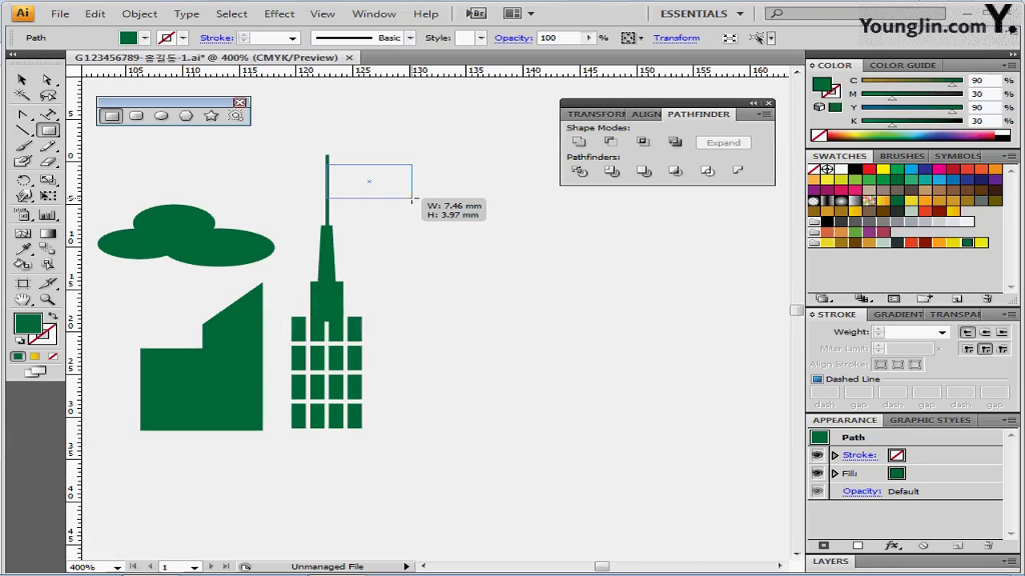
drag(413, 200, 412, 200)
Step: Turn the flag rectangle into a triangular pennant by averaging its two outer corner points on both axes
key(a)
drag(436, 135, 405, 230)
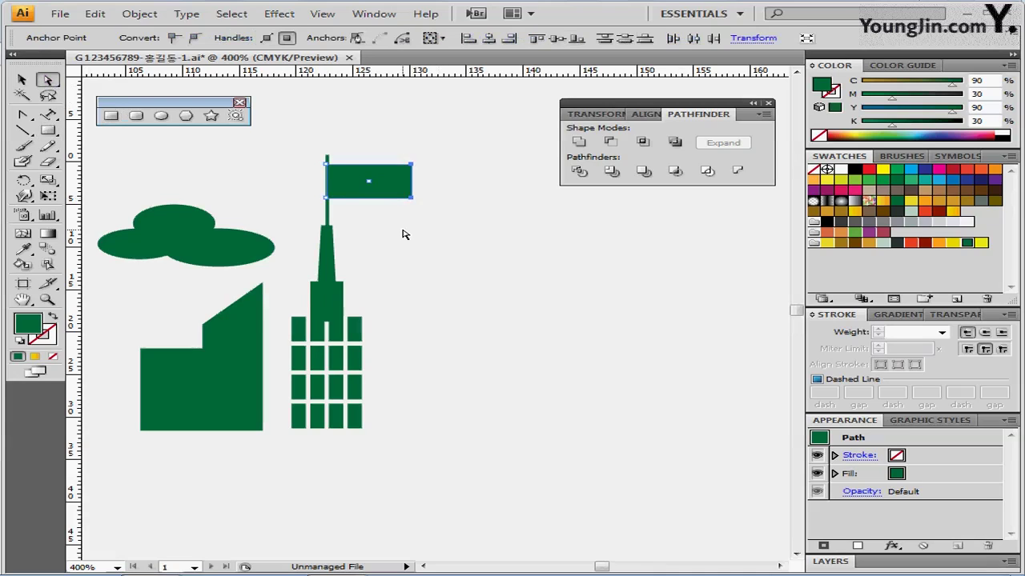
right_click(403, 173)
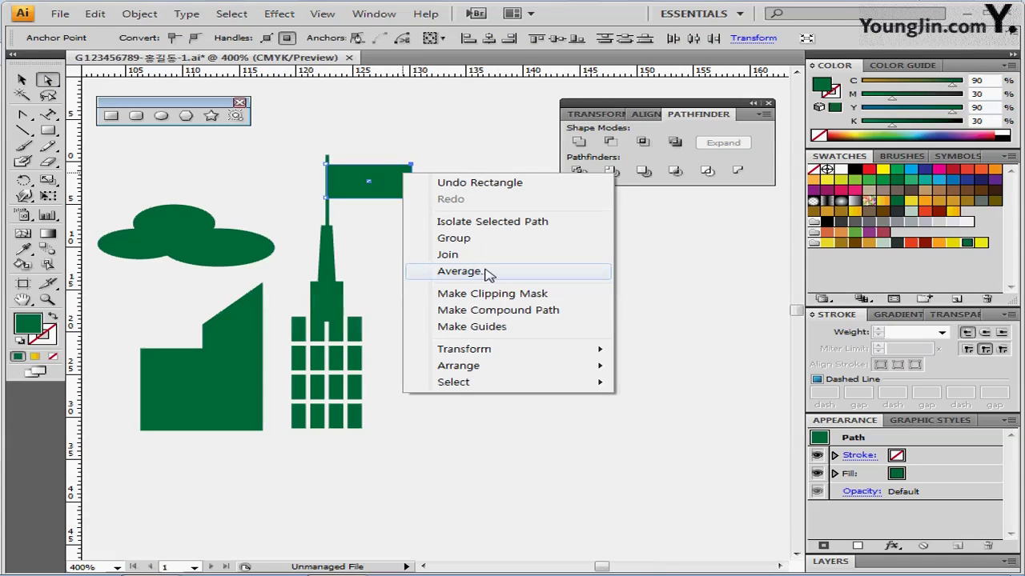
click(459, 272)
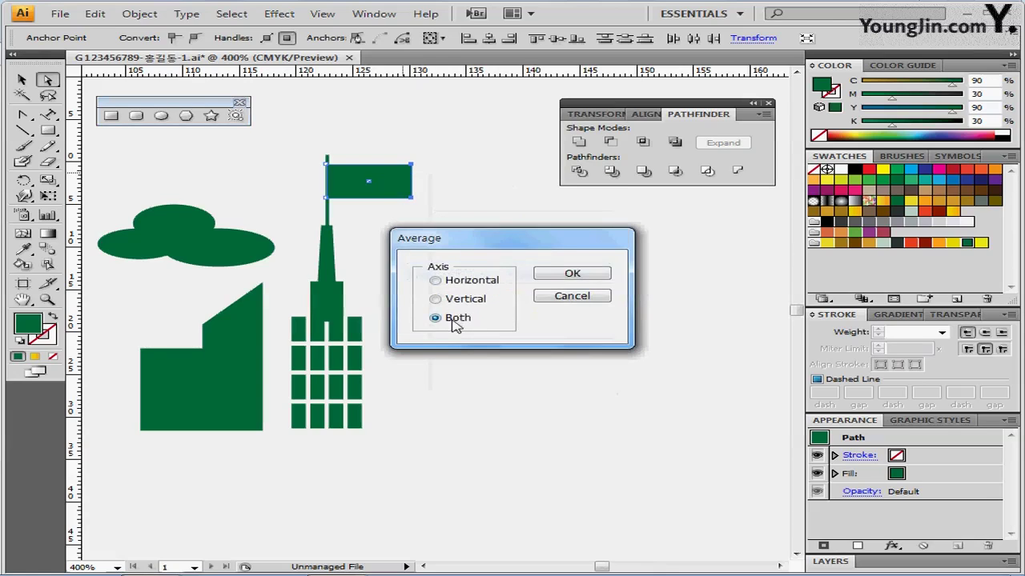
click(571, 275)
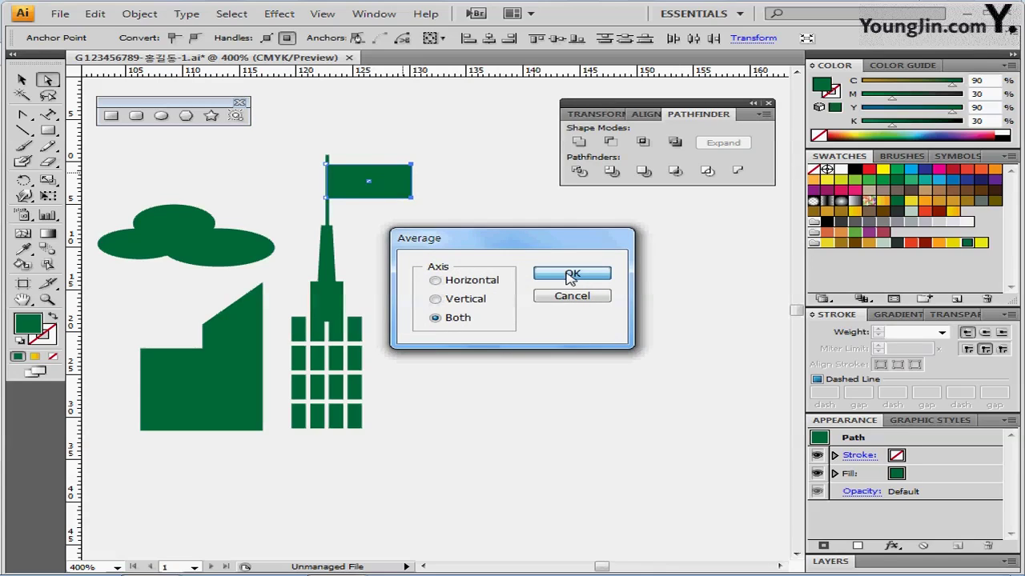
click(571, 274)
click(377, 189)
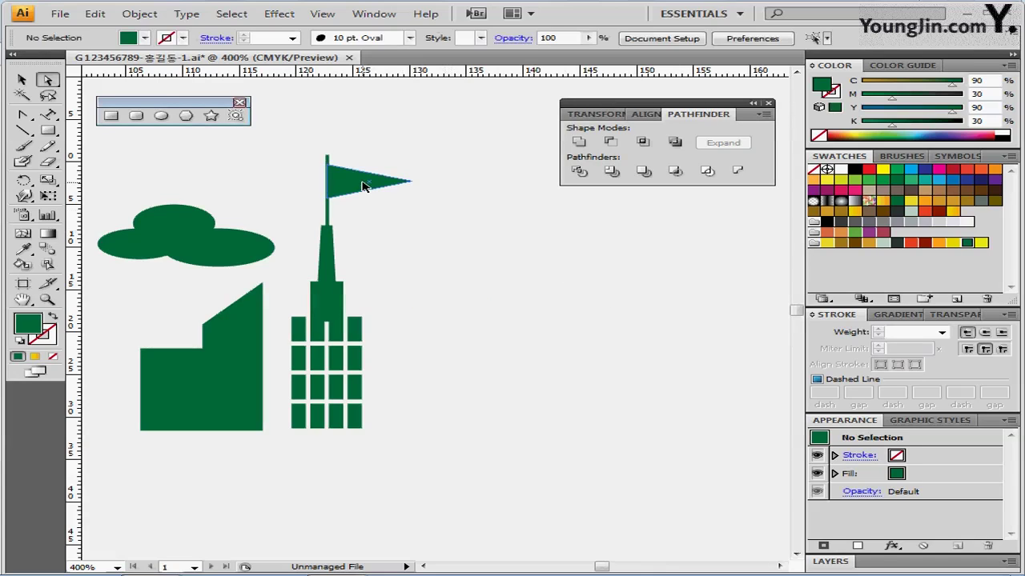
click(344, 176)
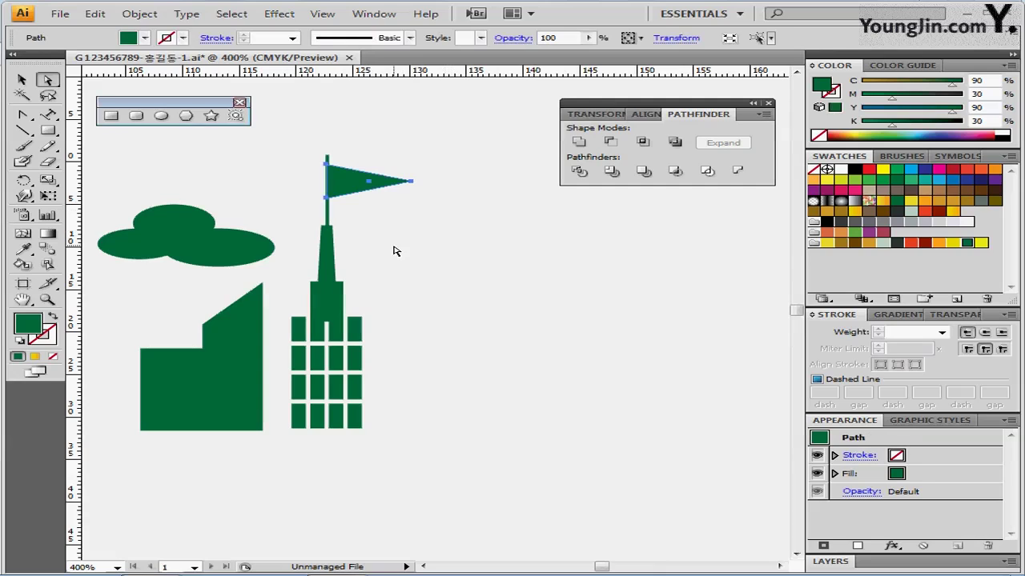
click(393, 252)
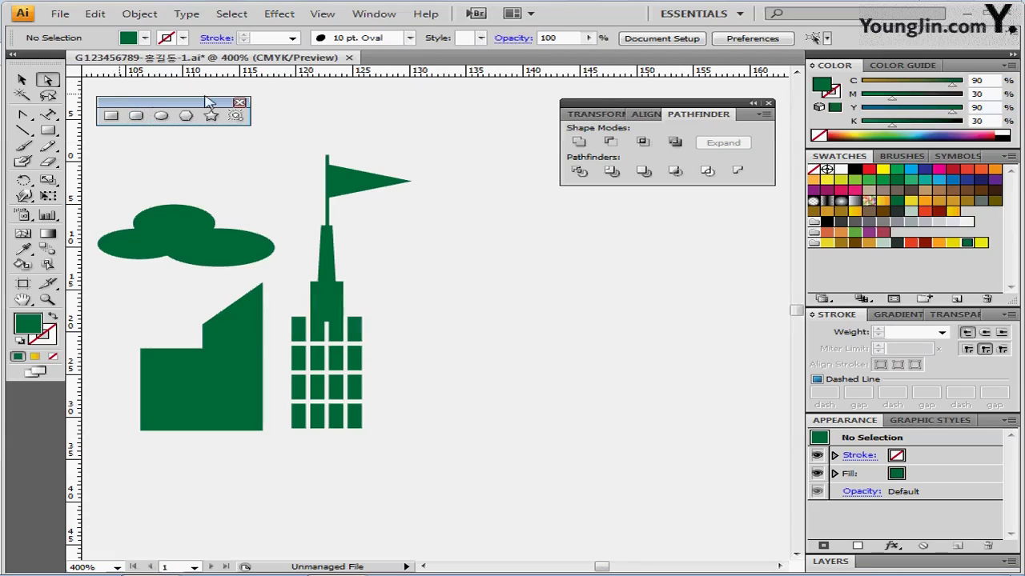
Step: Lower the triangular flag slightly on the mast and apply a horizontal Flag envelope warp with a 30% bend
drag(373, 189, 370, 196)
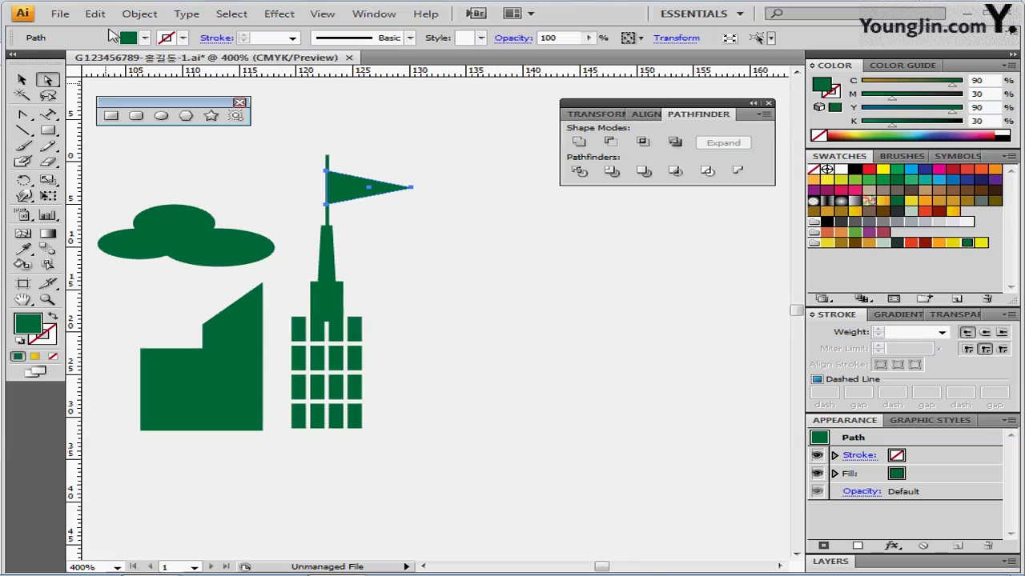
click(140, 15)
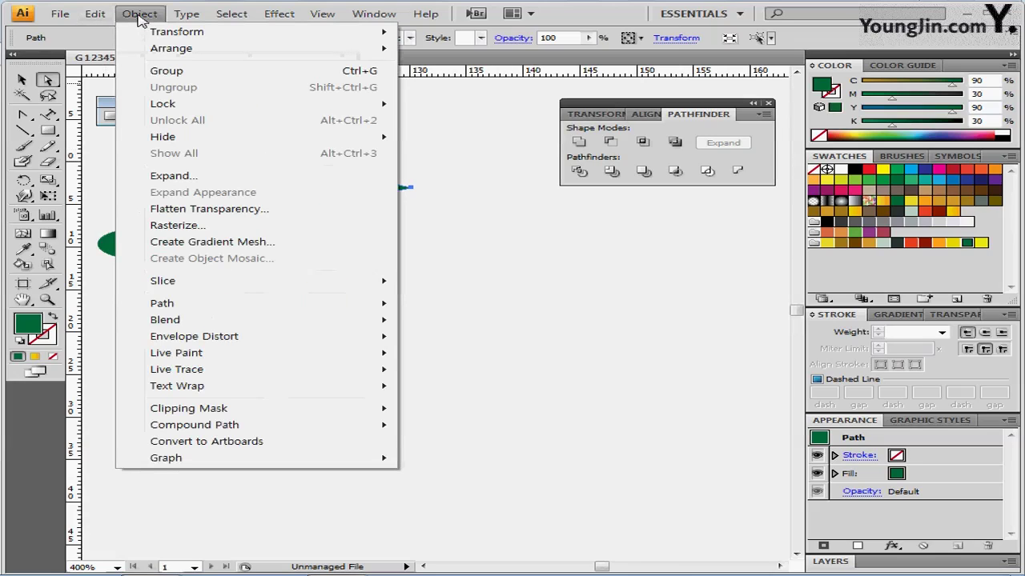
mouse_move(210, 340)
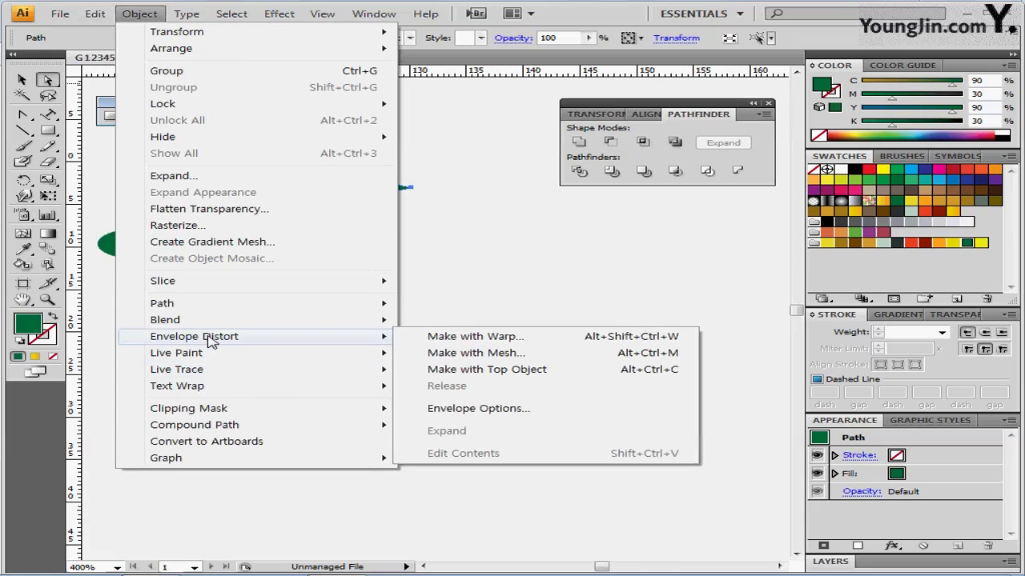
click(453, 343)
click(724, 163)
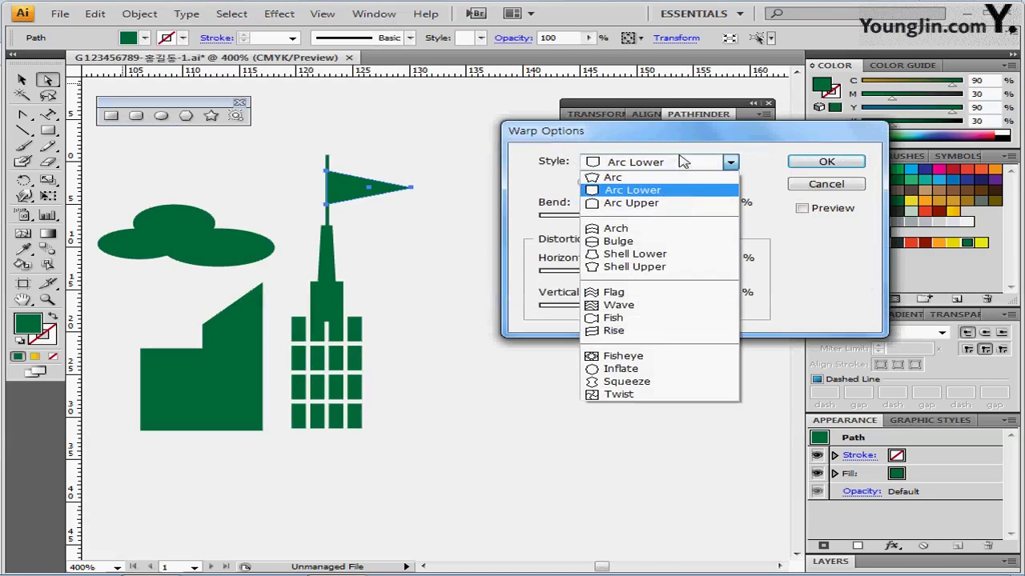
click(610, 292)
click(802, 208)
drag(703, 136, 677, 167)
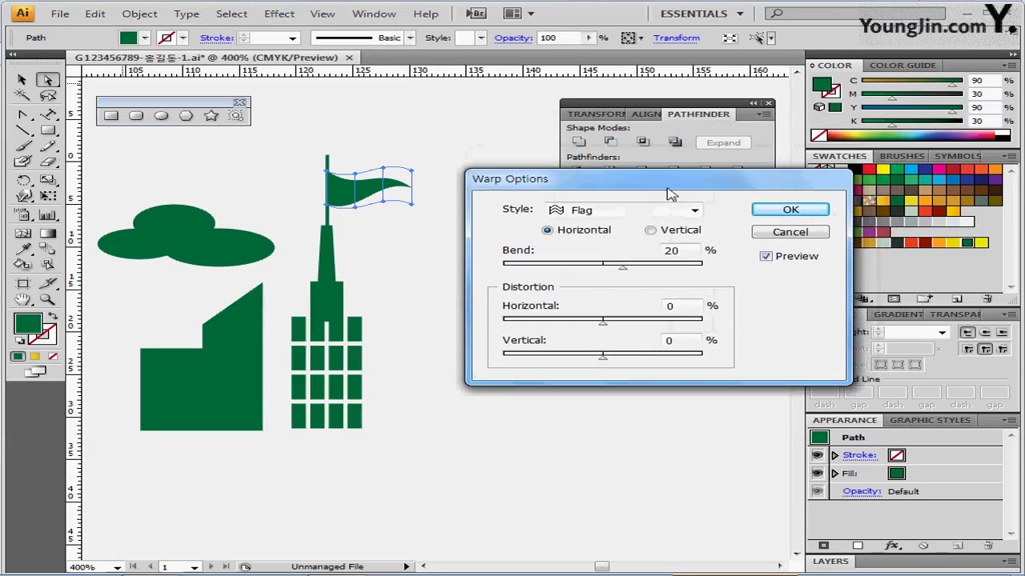
drag(696, 251, 635, 253)
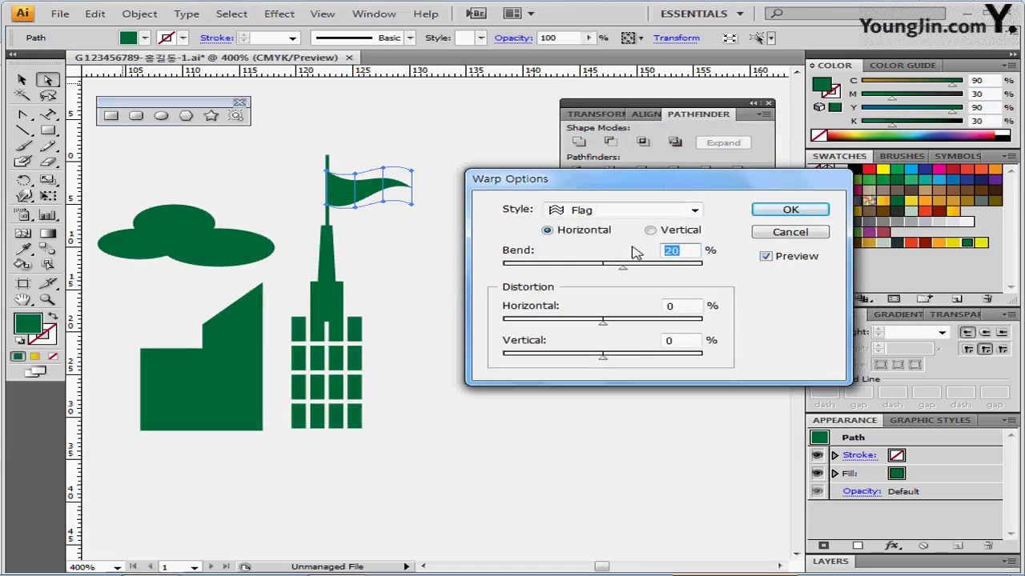
text(30)
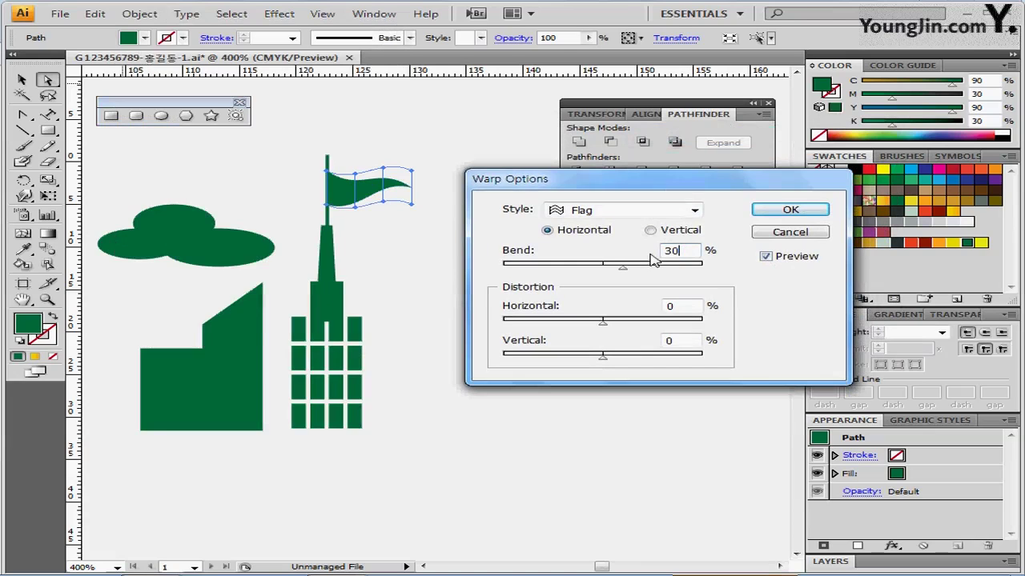
click(791, 210)
Step: Expand the flag's envelope distortion into an ordinary path and deselect it
click(140, 14)
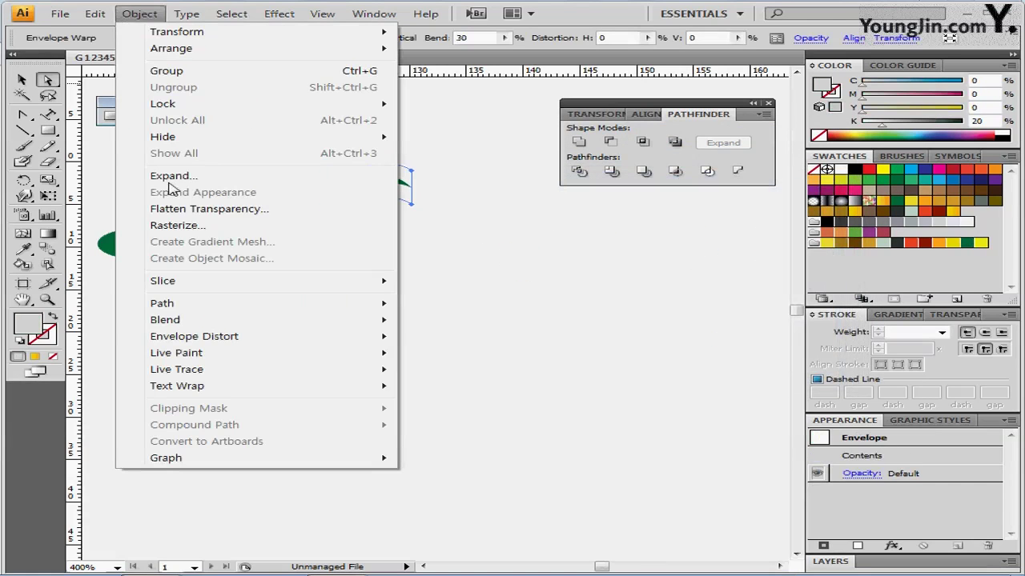
click(137, 14)
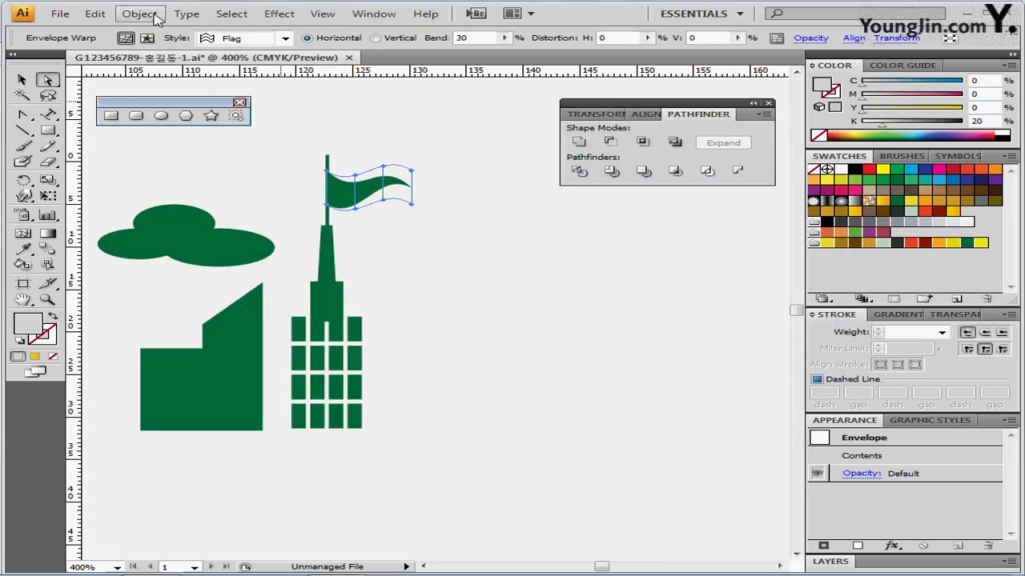
click(132, 14)
mouse_move(210, 339)
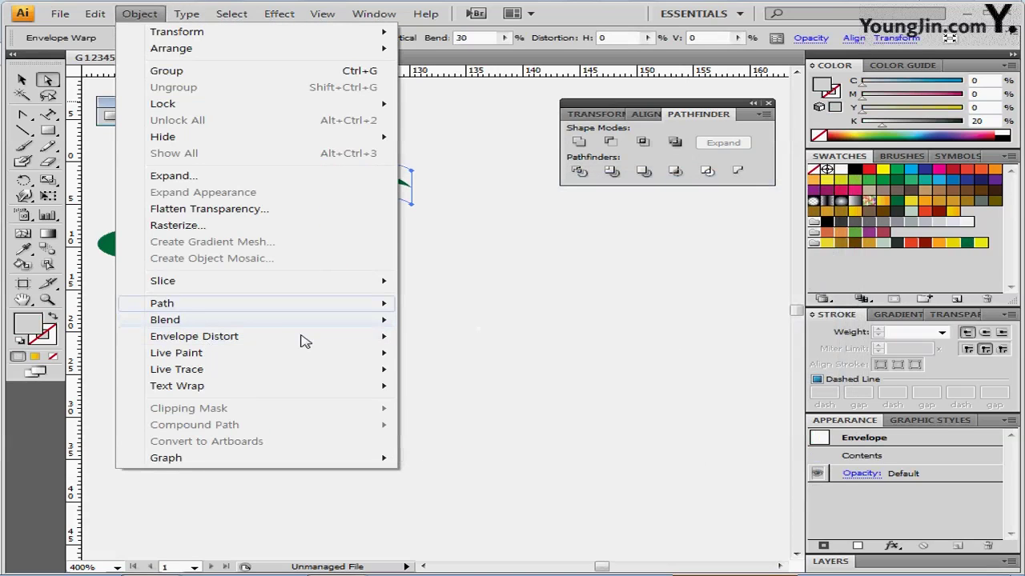
mouse_move(306, 346)
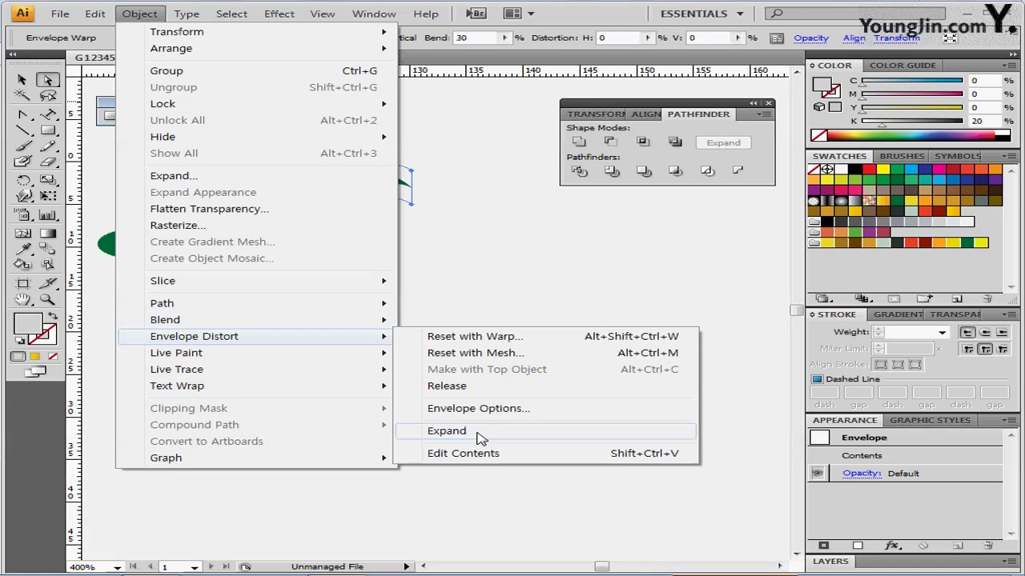
click(480, 433)
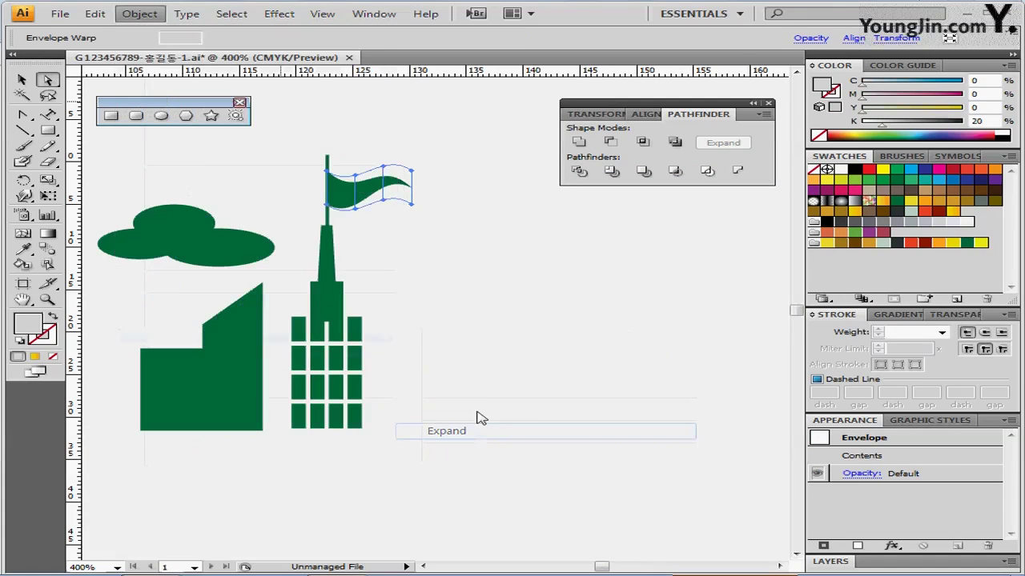
click(437, 241)
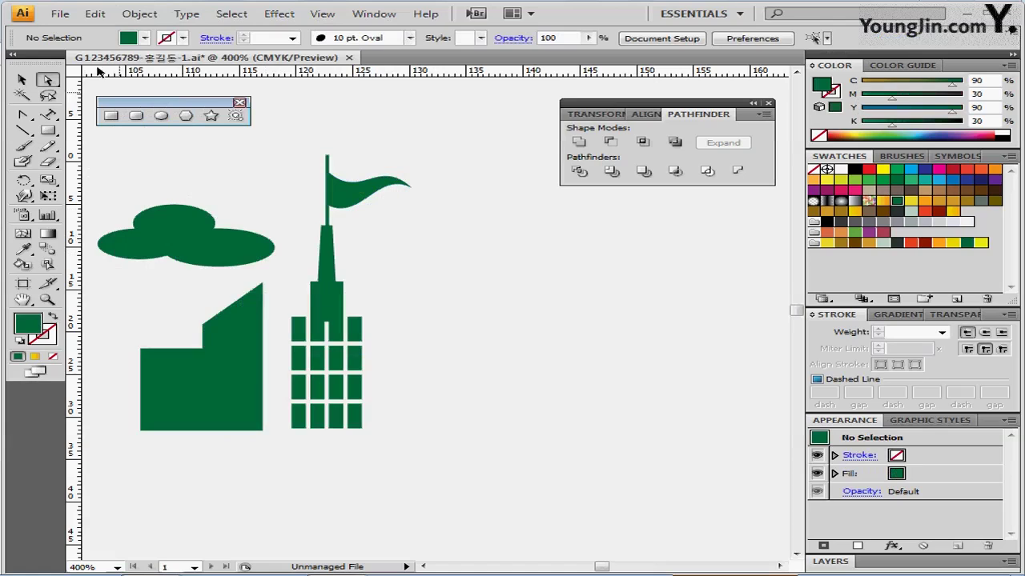
Step: Unite all the tower parts, including the mast and the wavy flag, with the Pathfinder
click(20, 81)
drag(448, 152, 295, 448)
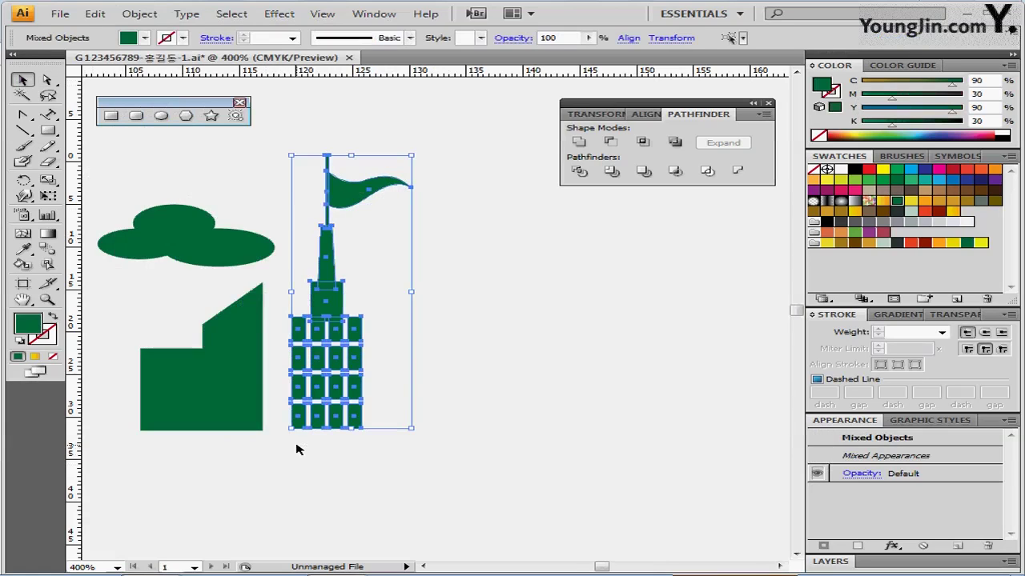
click(577, 142)
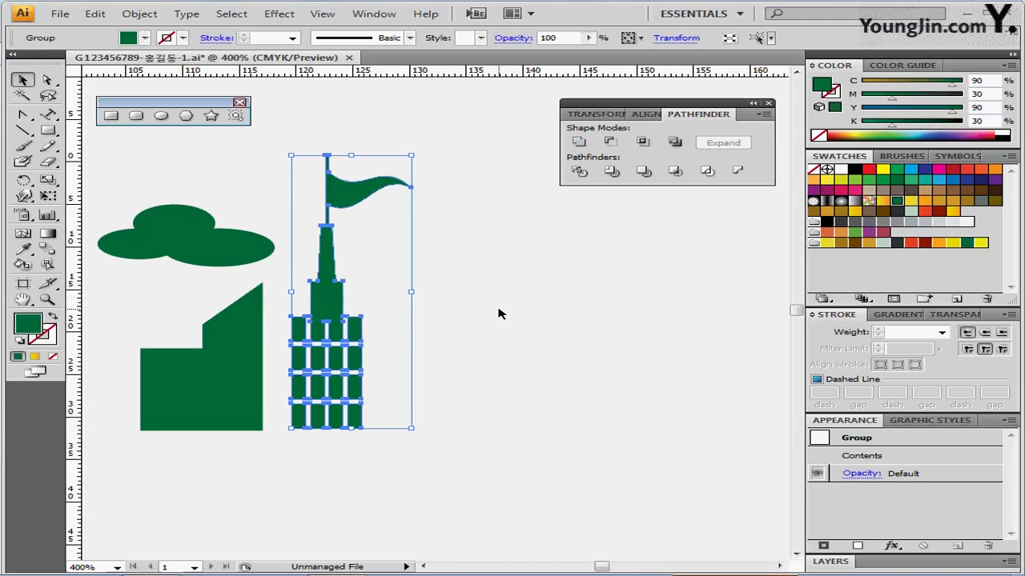
click(510, 273)
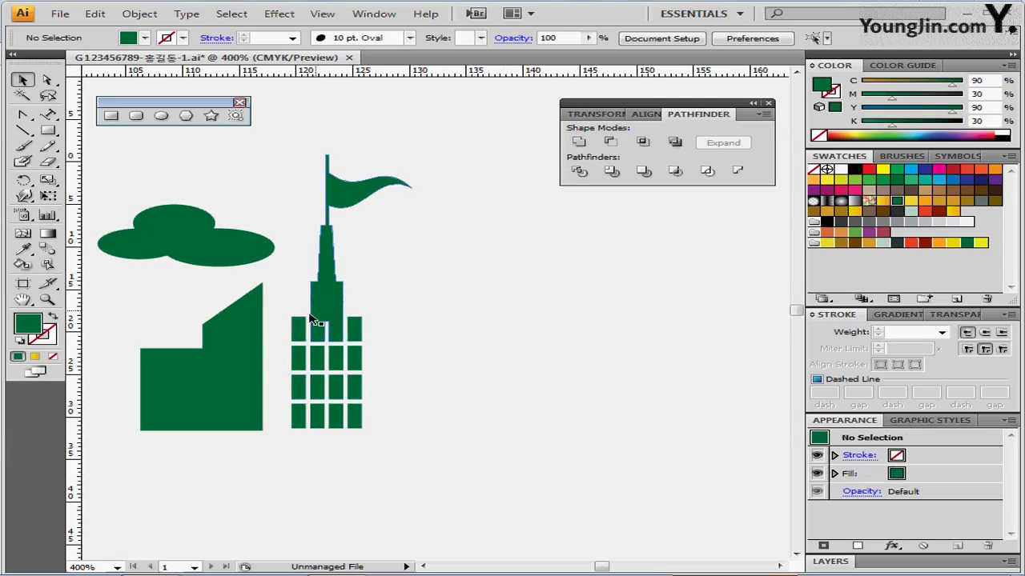
Step: Move the floating Pathfinder panel and the shape tools palette away from the emblem artwork
click(336, 348)
click(347, 347)
click(369, 345)
drag(392, 339, 375, 232)
drag(656, 103, 691, 372)
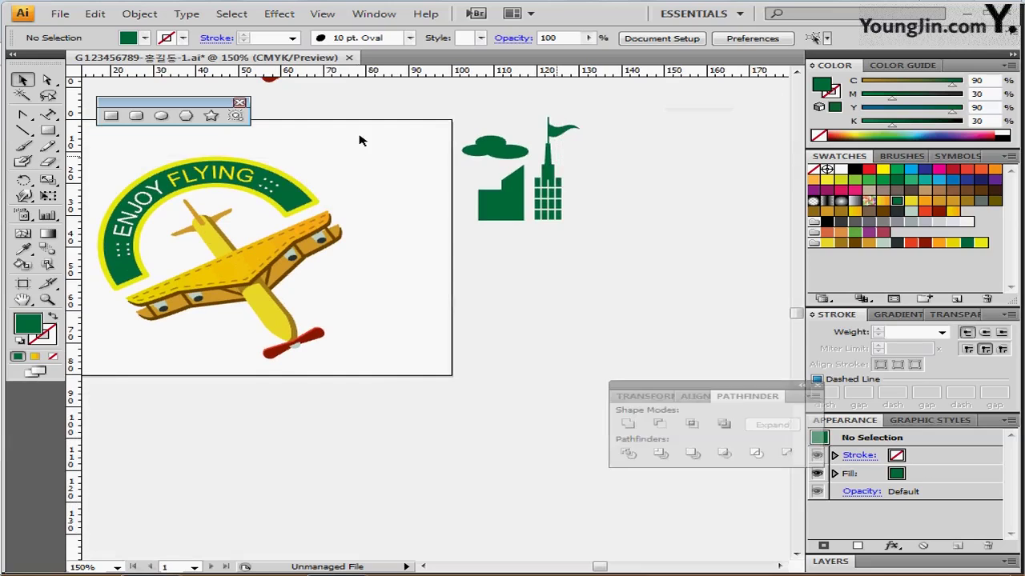
drag(166, 106, 773, 282)
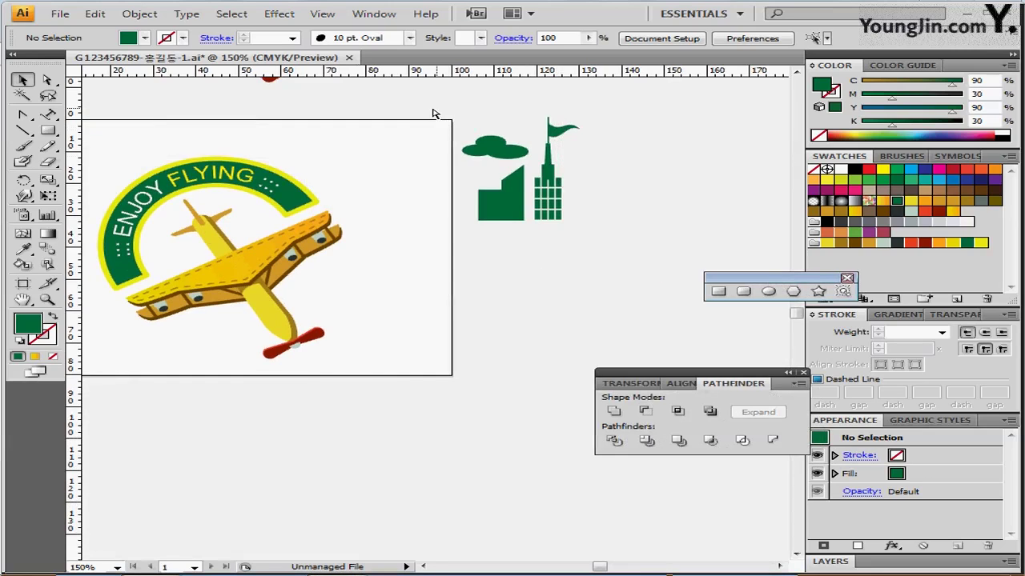
Step: Scale the cloud down slightly, pulling its outer end inward towards the tower
drag(416, 102, 606, 280)
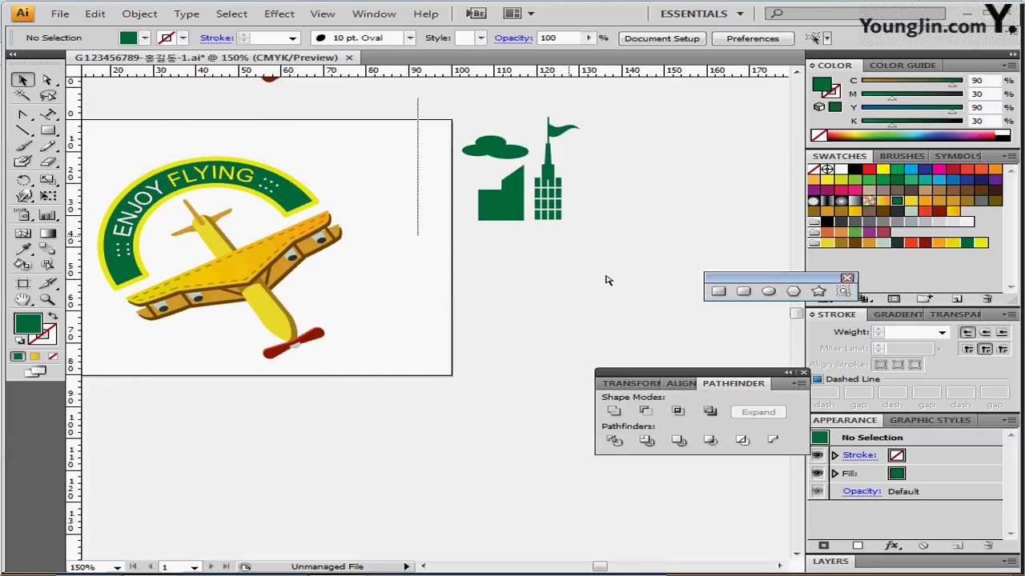
click(425, 144)
click(479, 158)
key(Caps_Lock)
key(Caps_Lock)
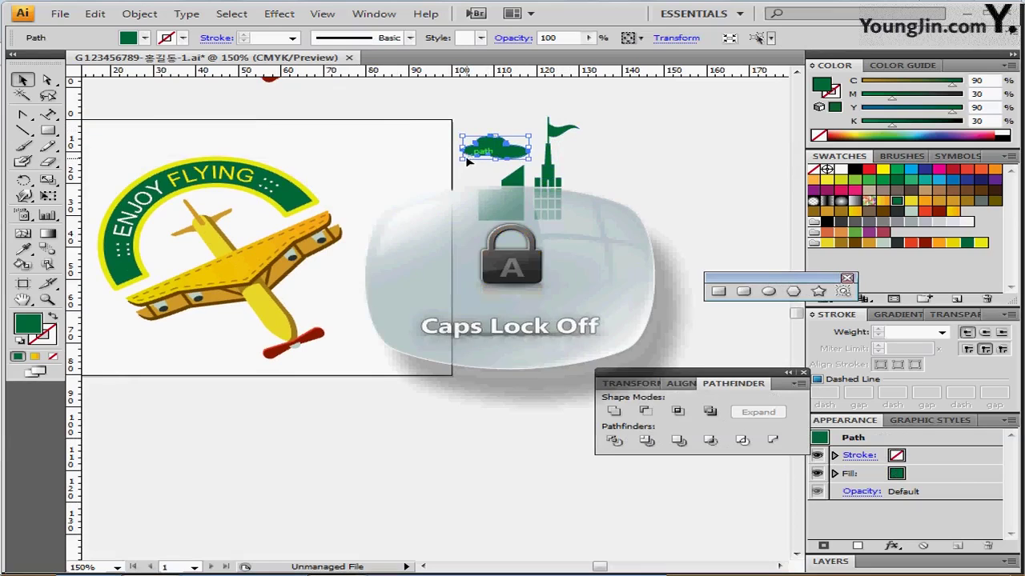
key(Caps_Lock)
drag(461, 157, 472, 154)
click(588, 165)
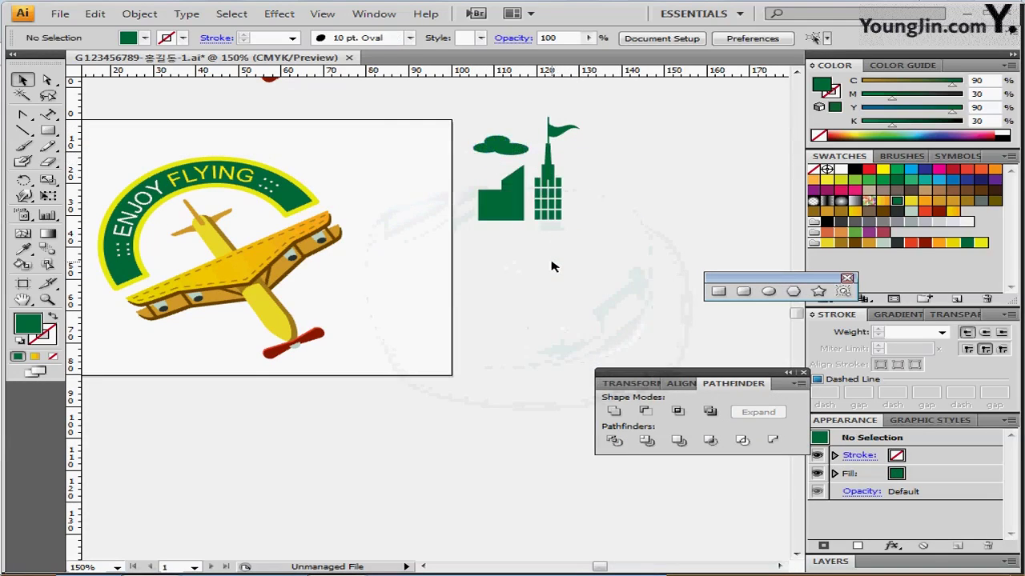
Step: Narrow the building by pulling its outer edge inward towards the tower, keeping its height
drag(448, 106, 597, 248)
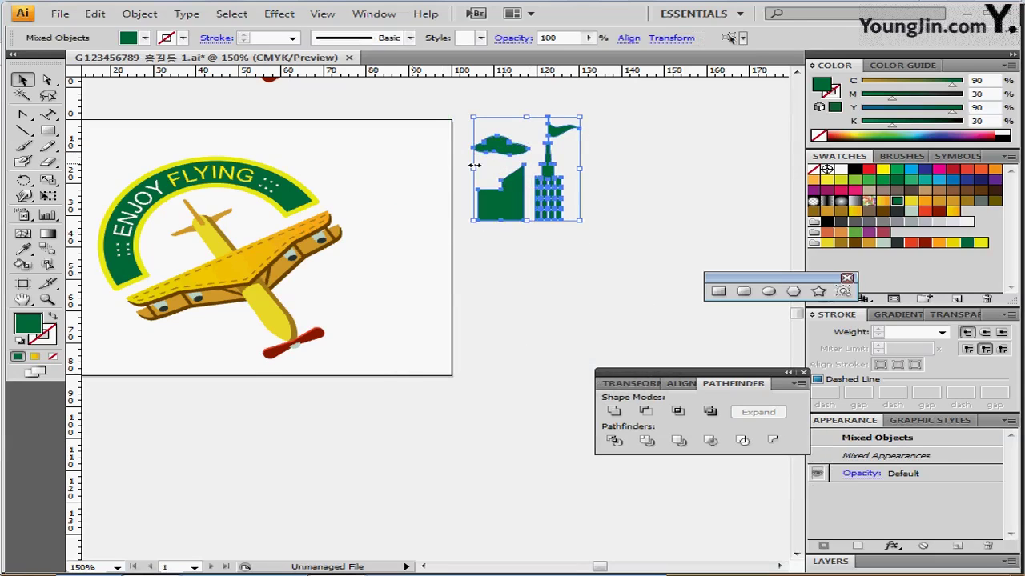
click(480, 225)
click(482, 208)
drag(477, 192, 486, 192)
click(467, 118)
Step: Move the cloud, building and tower together onto the banner's right end and scale them down to just under half size
drag(465, 112, 609, 235)
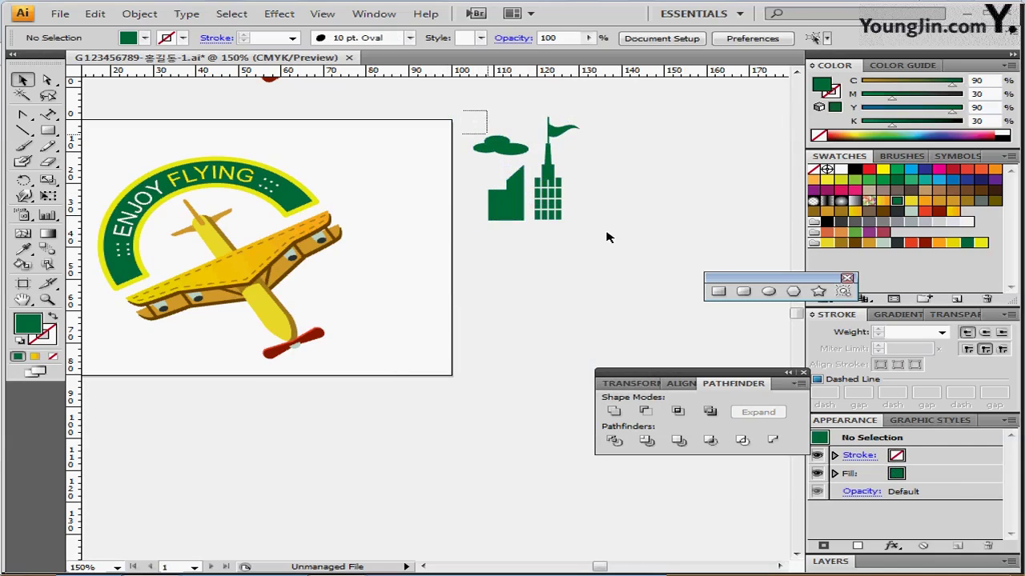
drag(546, 199, 347, 164)
mouse_move(339, 198)
mouse_down()
mouse_move(332, 141)
mouse_move(349, 179)
mouse_move(339, 191)
mouse_up()
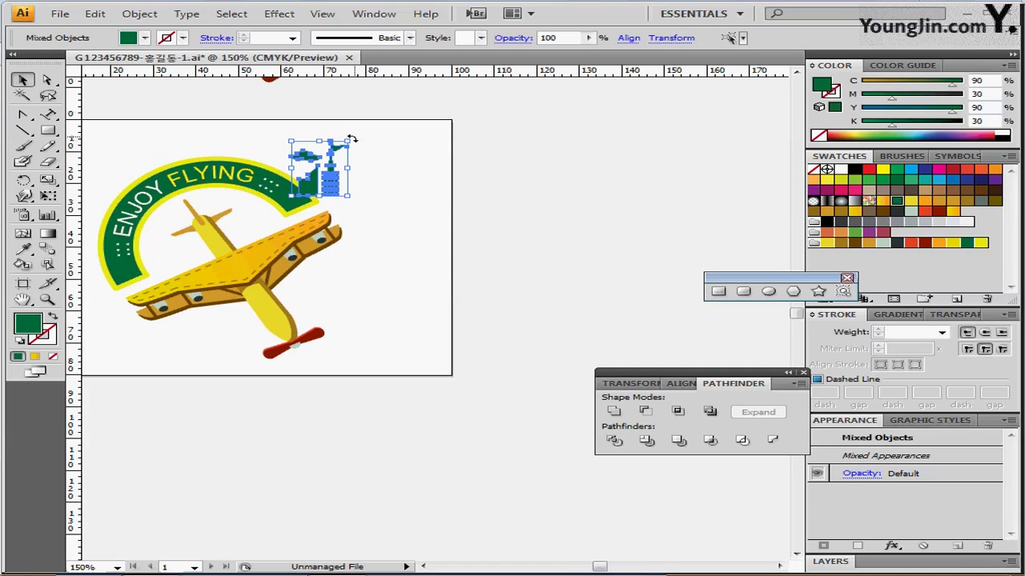
drag(349, 141, 340, 149)
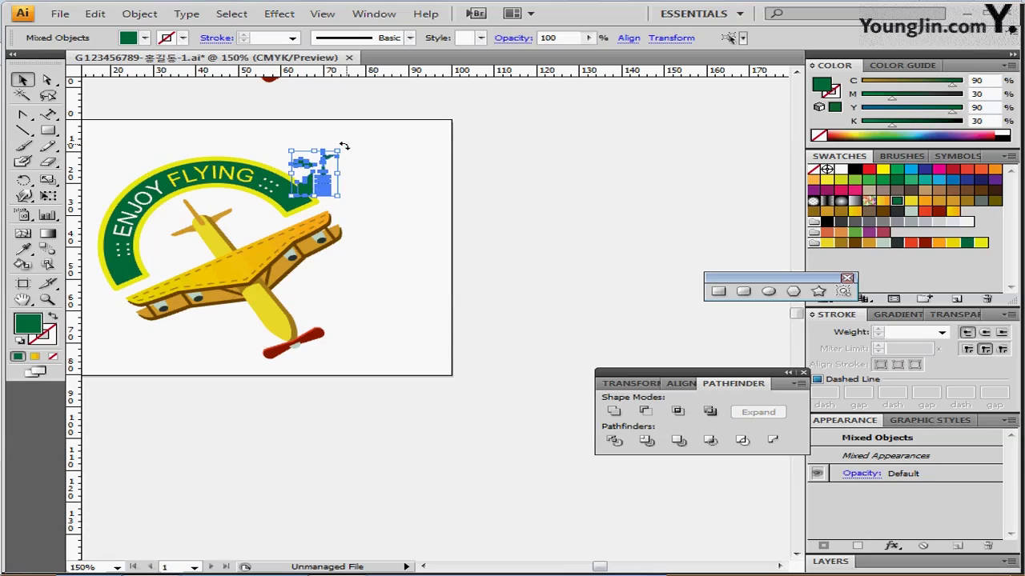
Step: Rotate the cloud, building and tower together about 48° clockwise, set them on the banner's right end and keep them selected
drag(346, 148, 369, 173)
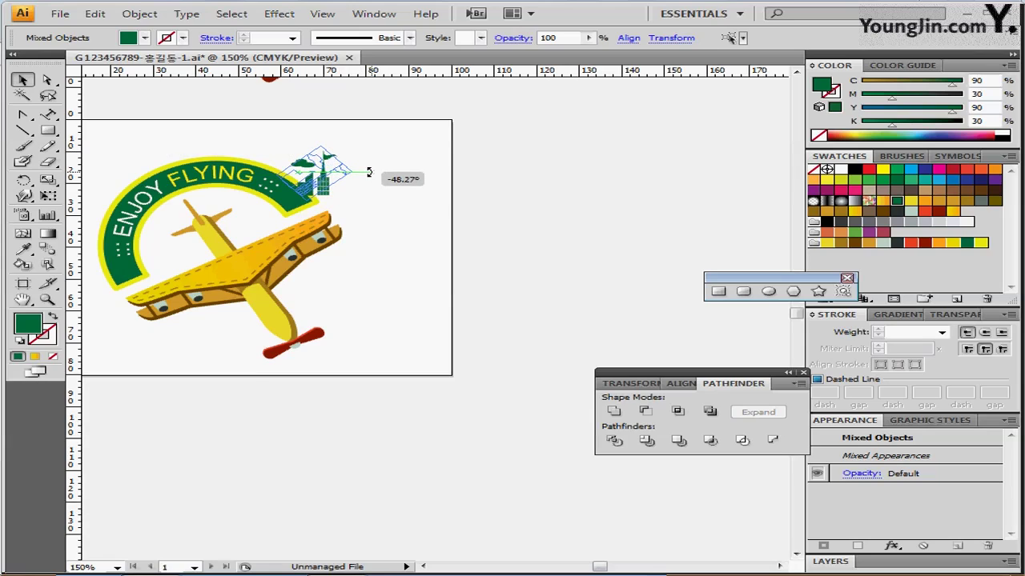
drag(369, 172, 375, 176)
drag(316, 187, 324, 190)
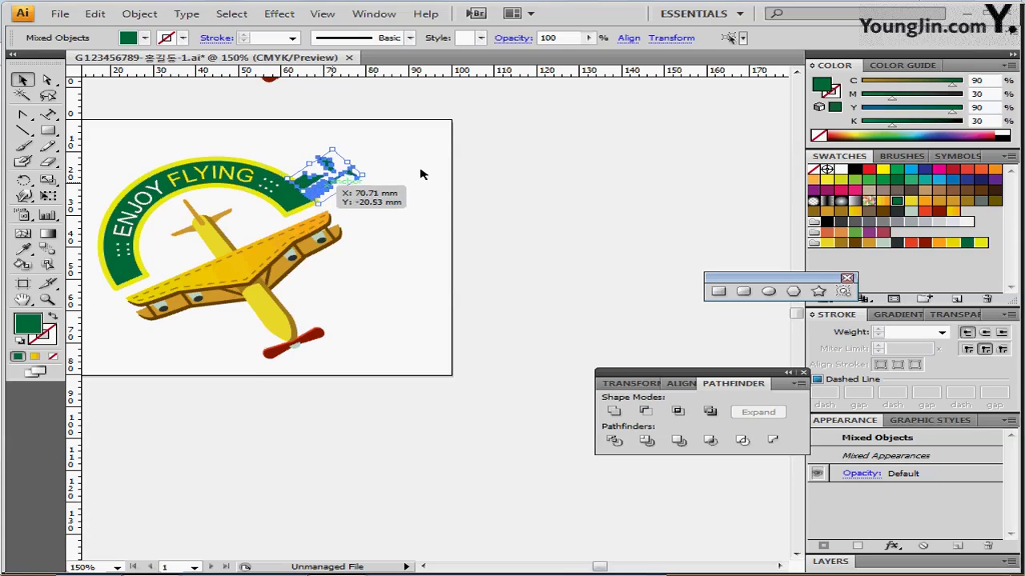
click(388, 214)
drag(395, 151, 312, 190)
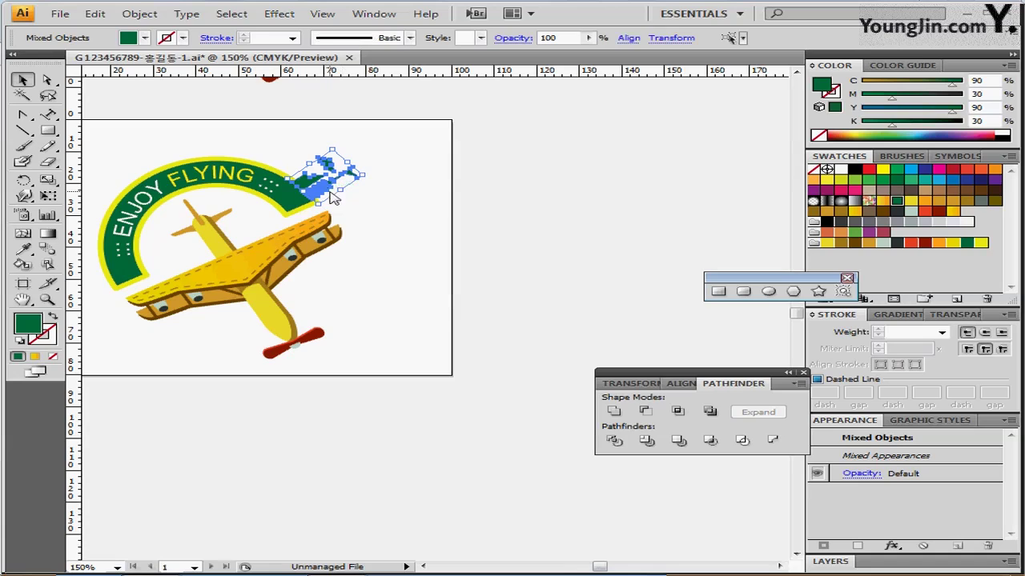
Step: Send the selected cloud, building and tower to the back so their base sits behind the banner, and deselect them
right_click(330, 192)
mouse_move(376, 298)
click(596, 331)
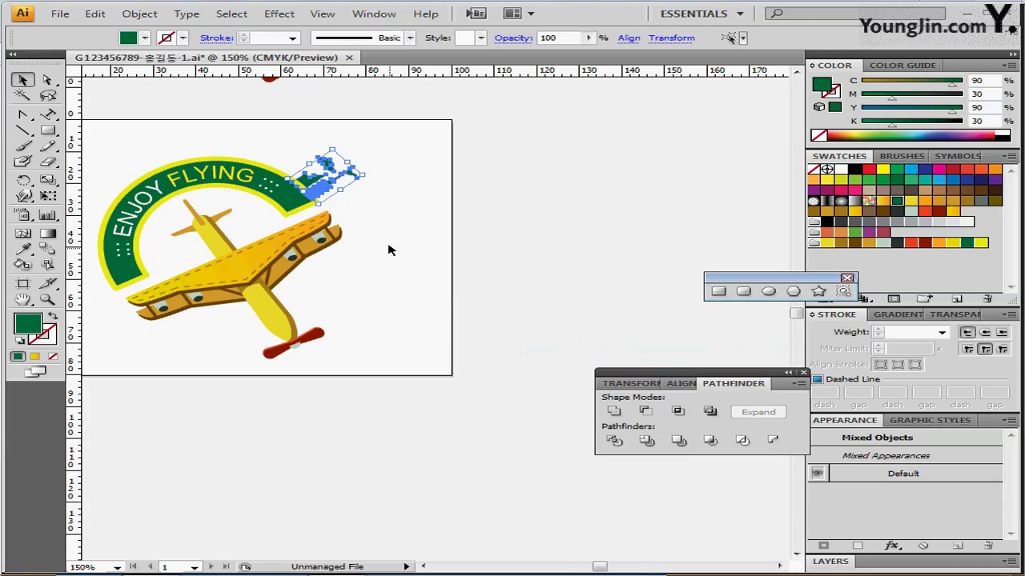
click(394, 221)
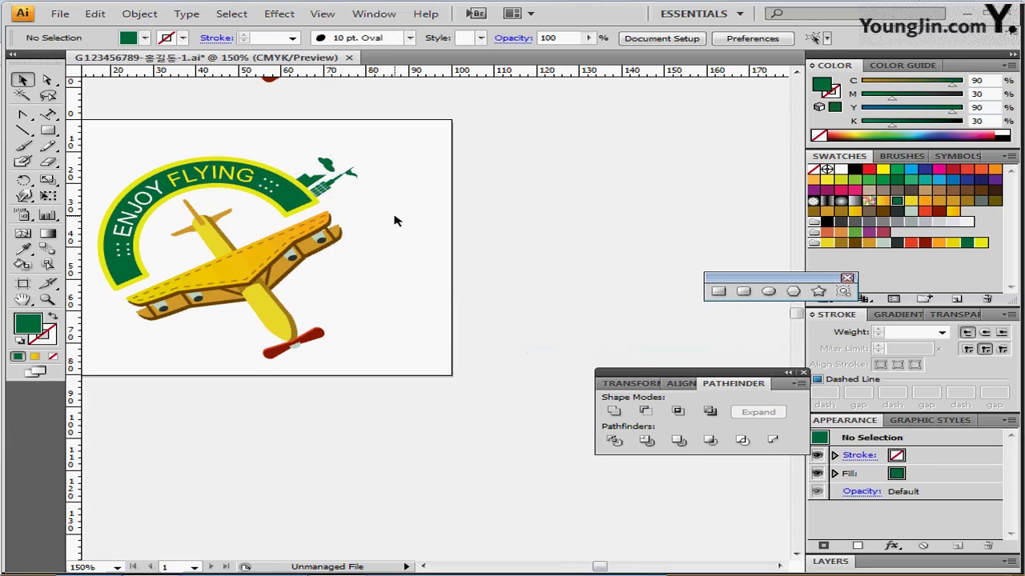
Step: Duplicate the cloud just above the building, shrink the copy and rotate it counterclockwise to a flatter angle
click(331, 165)
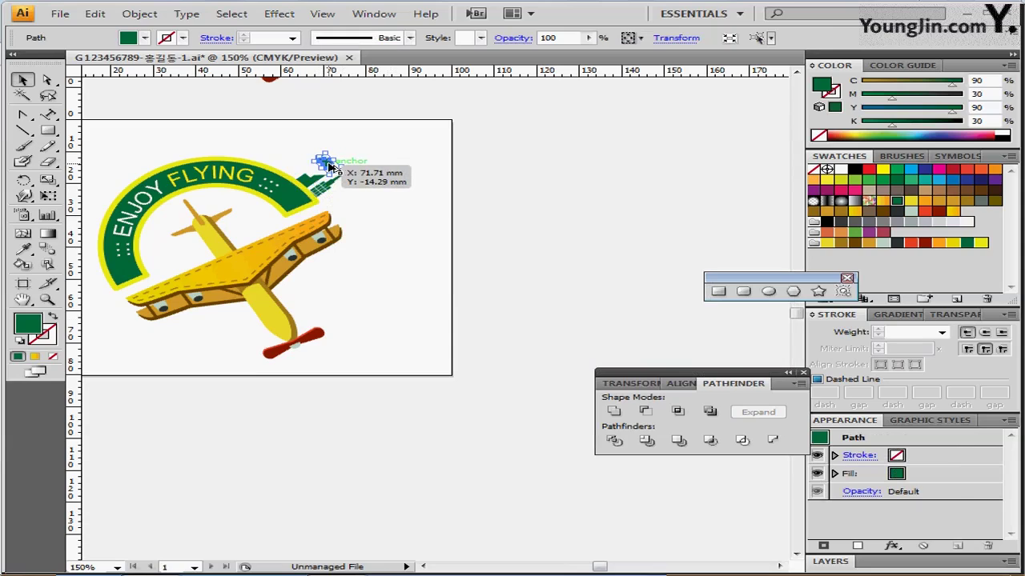
drag(331, 165, 299, 158)
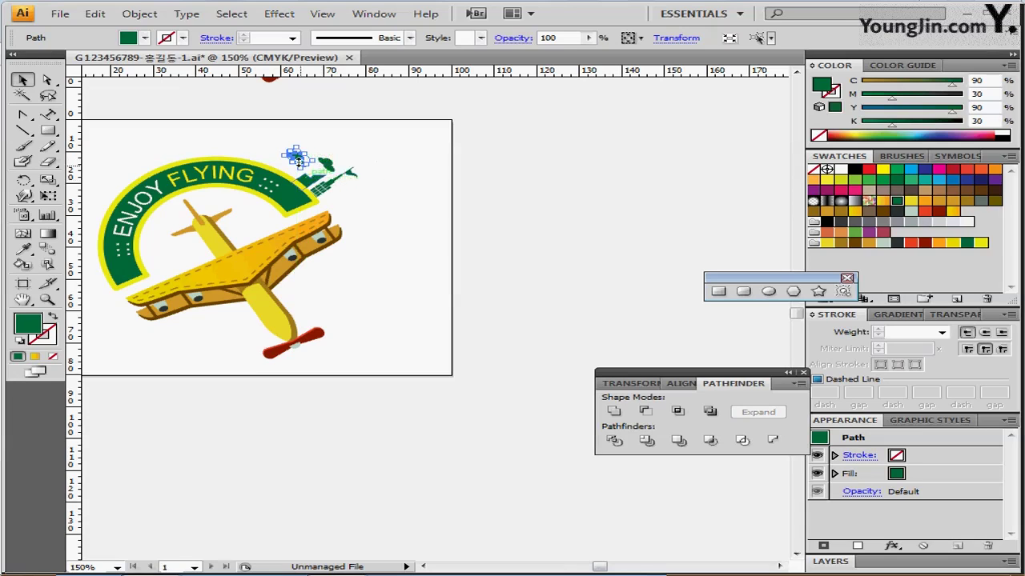
click(354, 198)
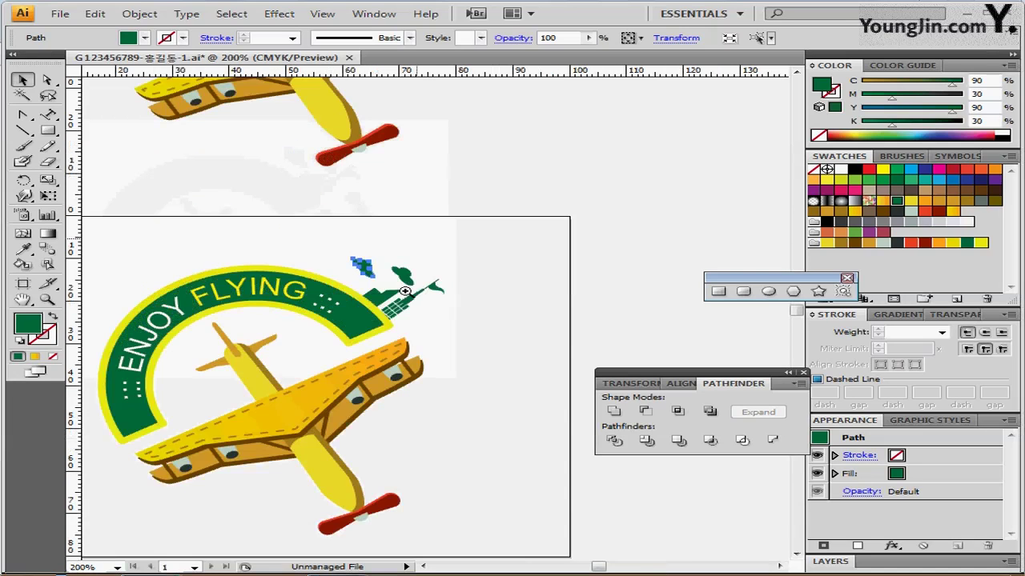
click(354, 197)
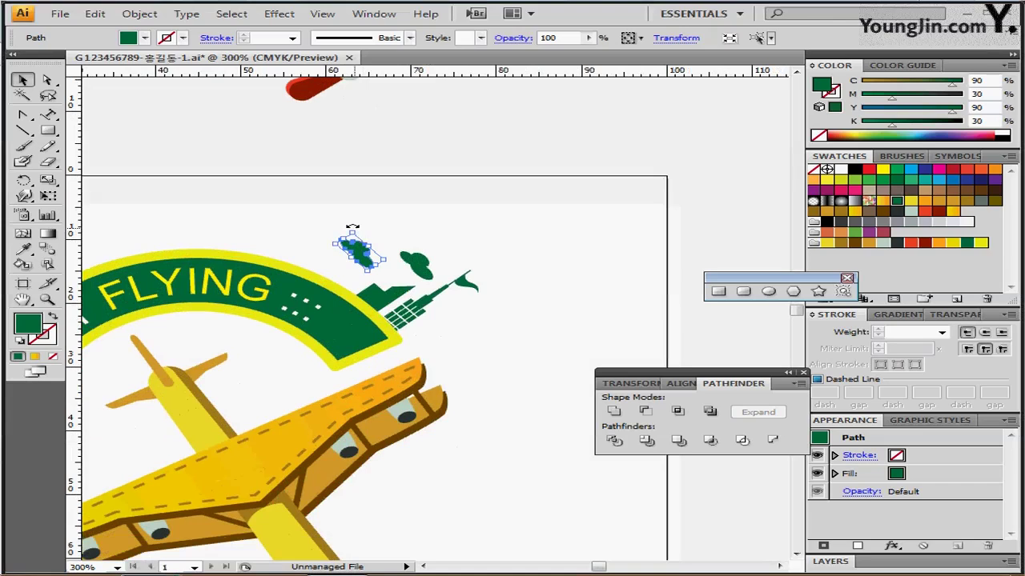
mouse_move(358, 235)
mouse_down()
mouse_move(344, 232)
mouse_move(340, 251)
mouse_move(358, 251)
mouse_up()
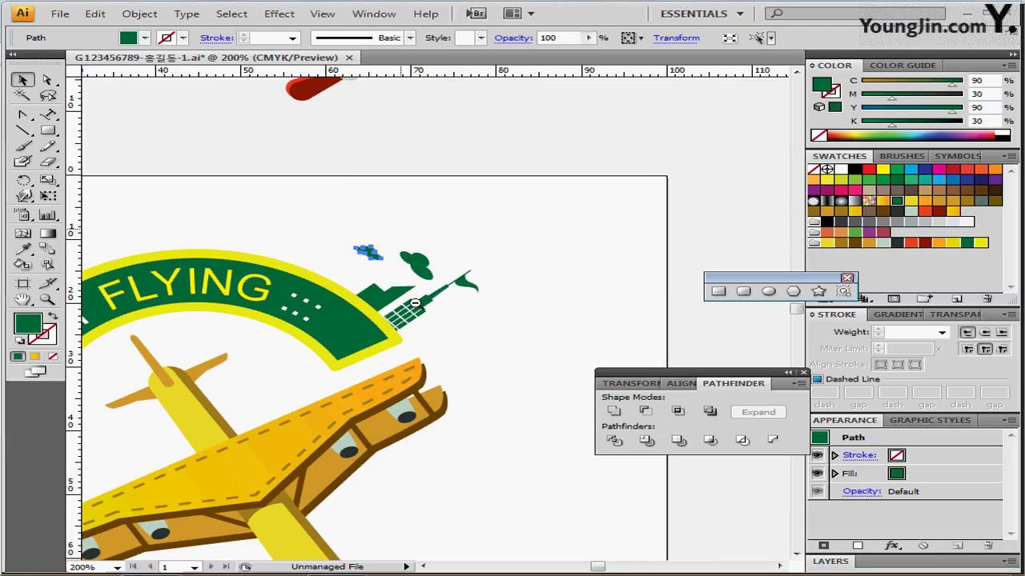
key(ctrl+minus)
click(212, 151)
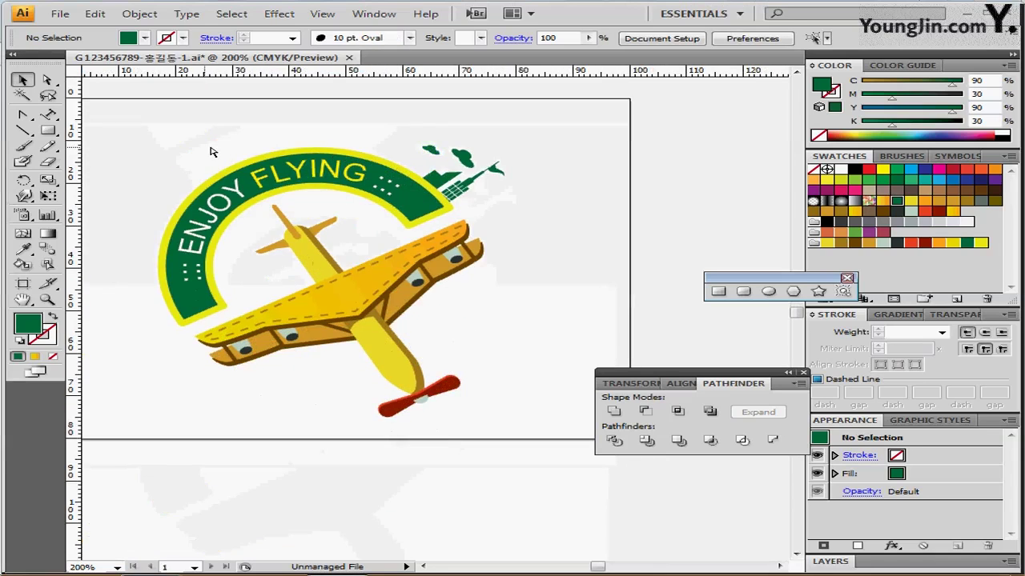
Step: Move both clouds, the building and the tower together slightly outward from the banner's end, leaving the banner text in place
scroll(480, 136, down, 1)
drag(523, 116, 440, 180)
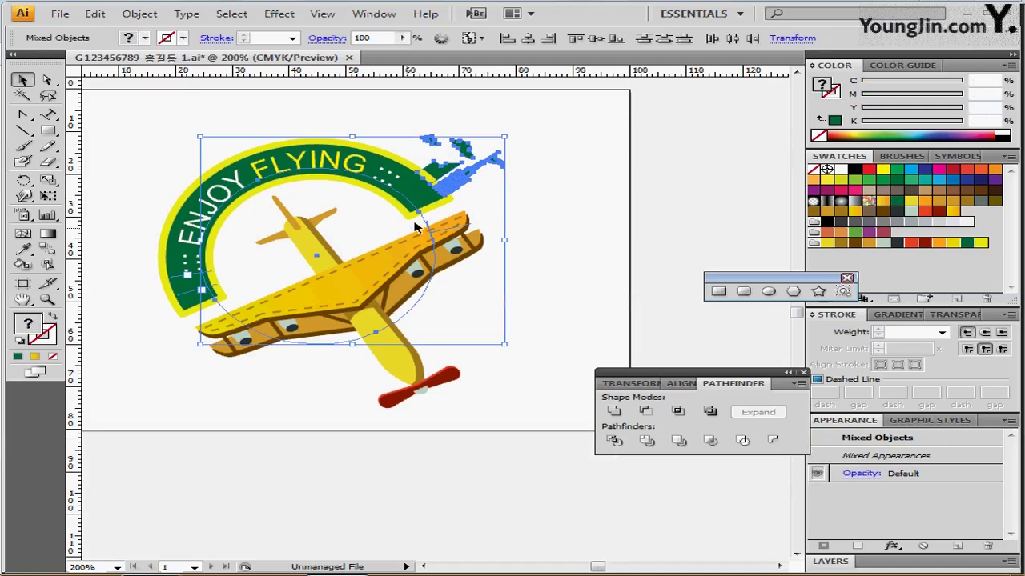
click(457, 182)
drag(457, 183, 457, 177)
click(566, 196)
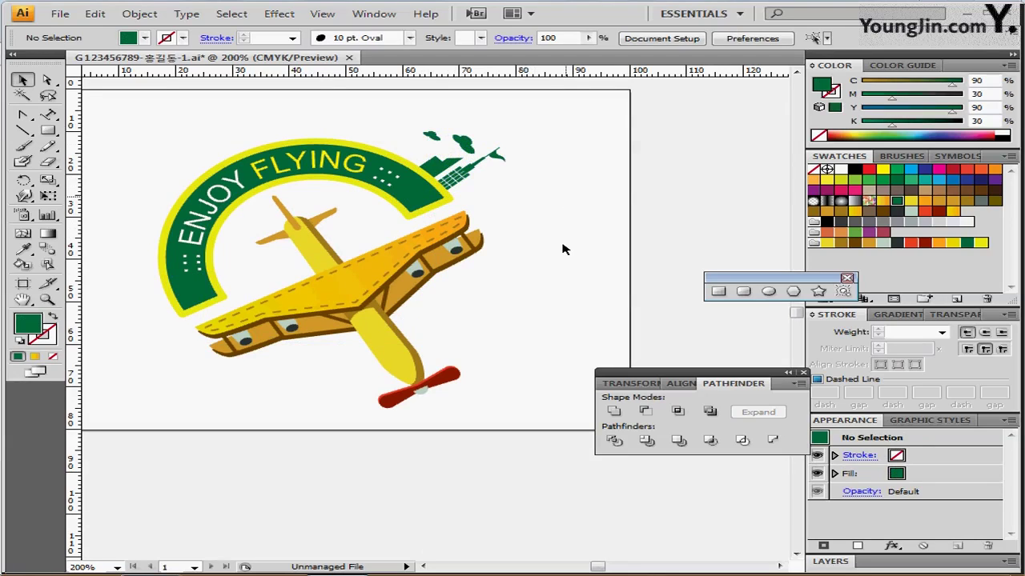
drag(562, 247, 589, 251)
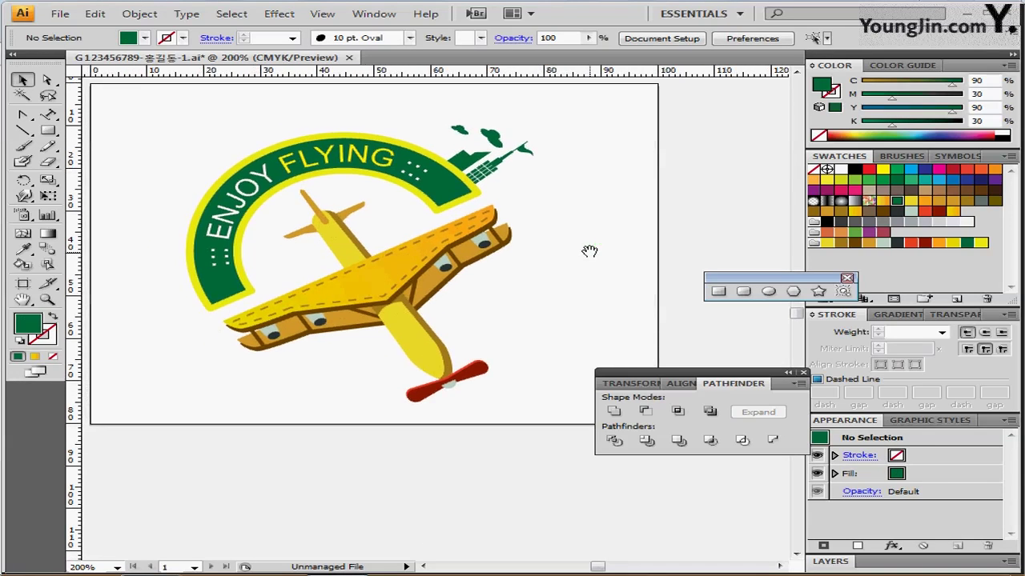